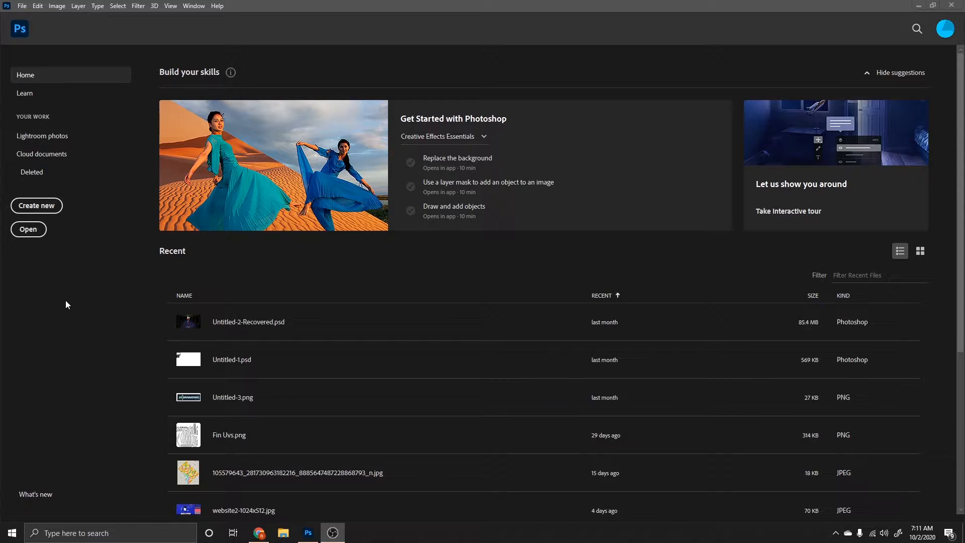
# Open the sketch photo 20200929_145023 (1) from the Desktop folder "Dont read my file names senpai".
pyautogui.click(34, 209)
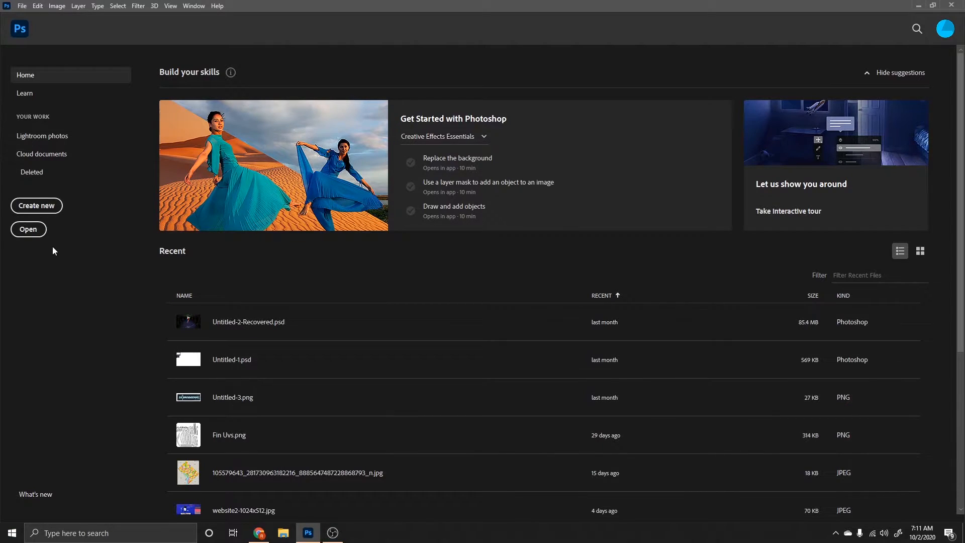
pyautogui.click(36, 235)
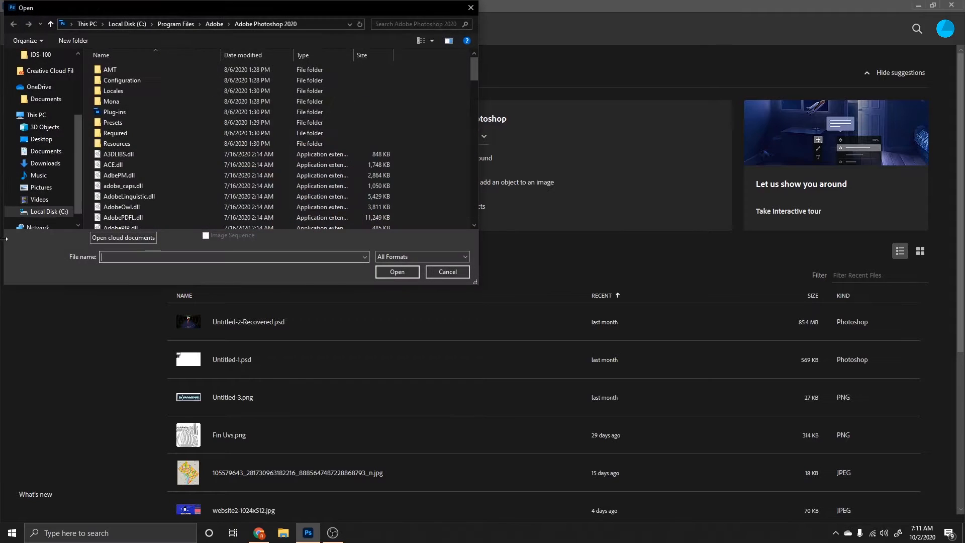
pyautogui.scroll(3, 41, 151)
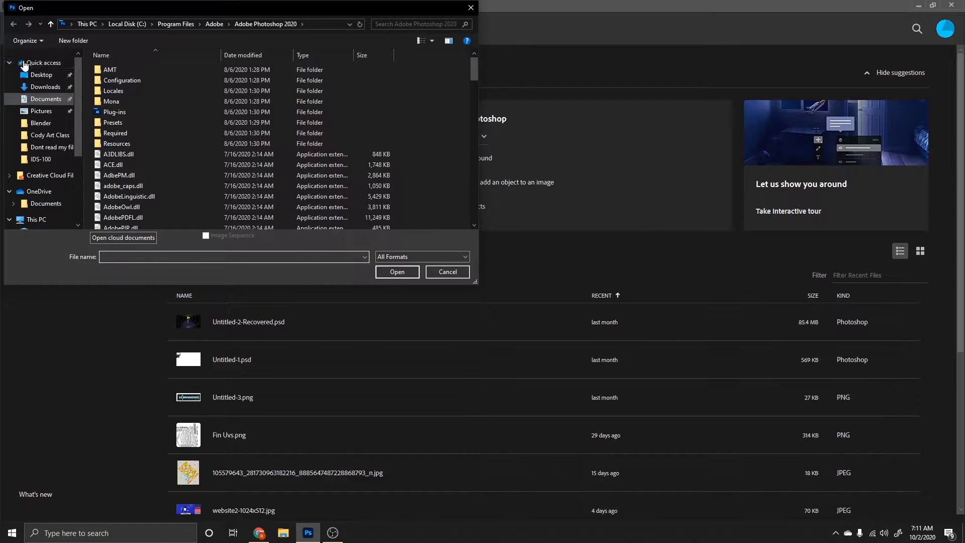
pyautogui.click(40, 149)
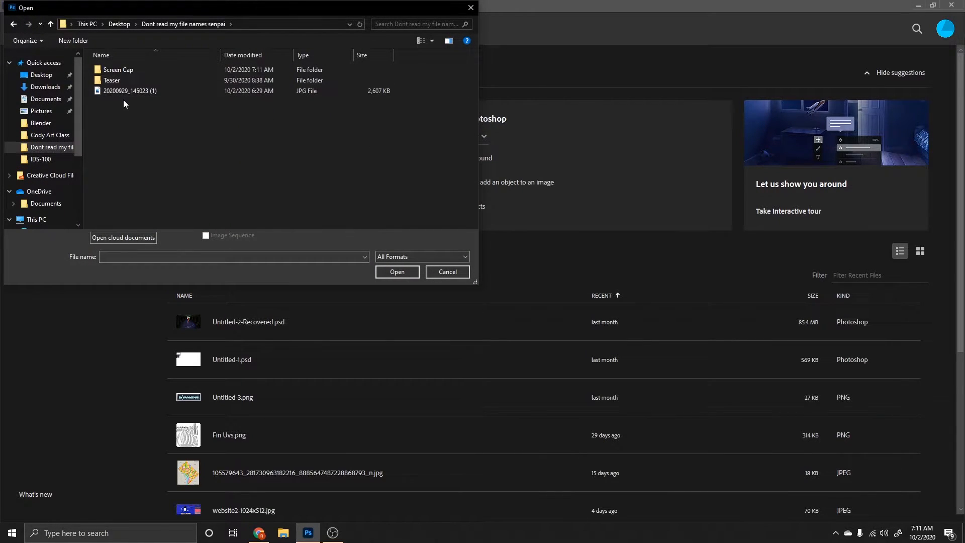
pyautogui.click(149, 93)
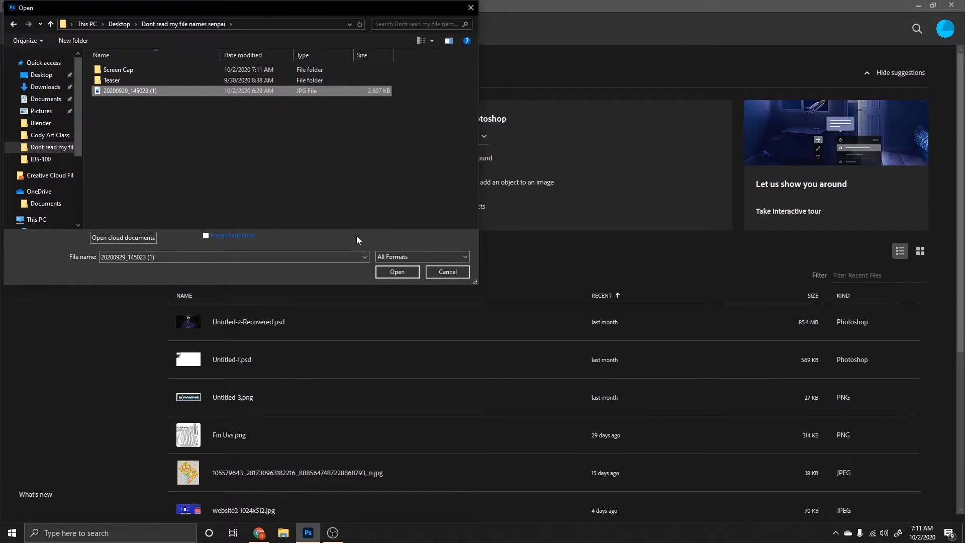
pyautogui.click(388, 275)
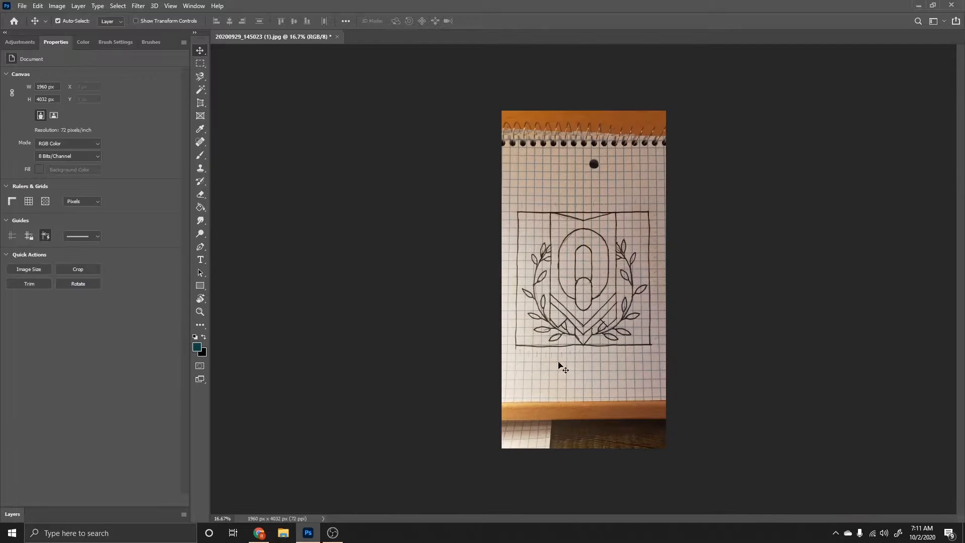
# Try a perspective crop of the photo to the square frame around the emblem, adjusting the corners to the drawn lines.
pyautogui.hotkey('ctrl', '+')
pyautogui.hotkey('ctrl', '+')
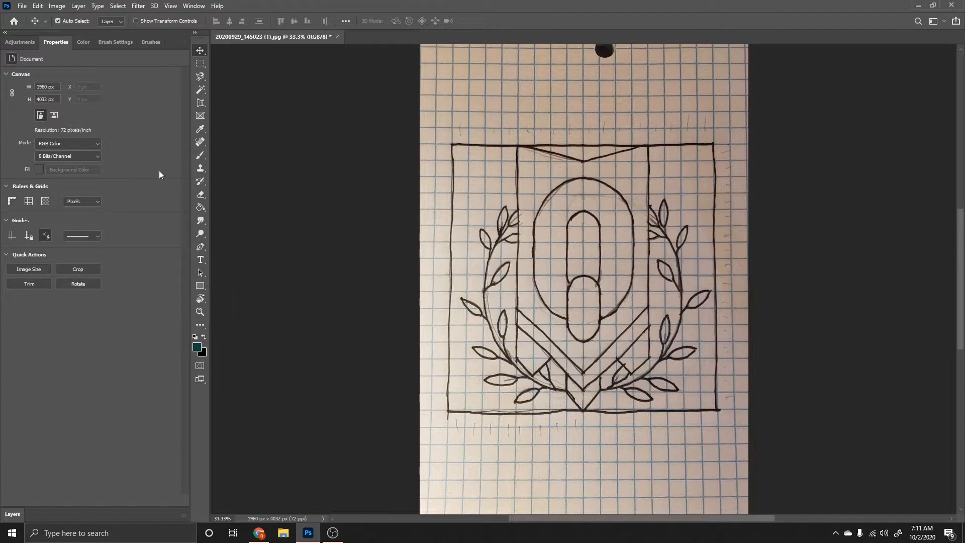
pyautogui.click(197, 107)
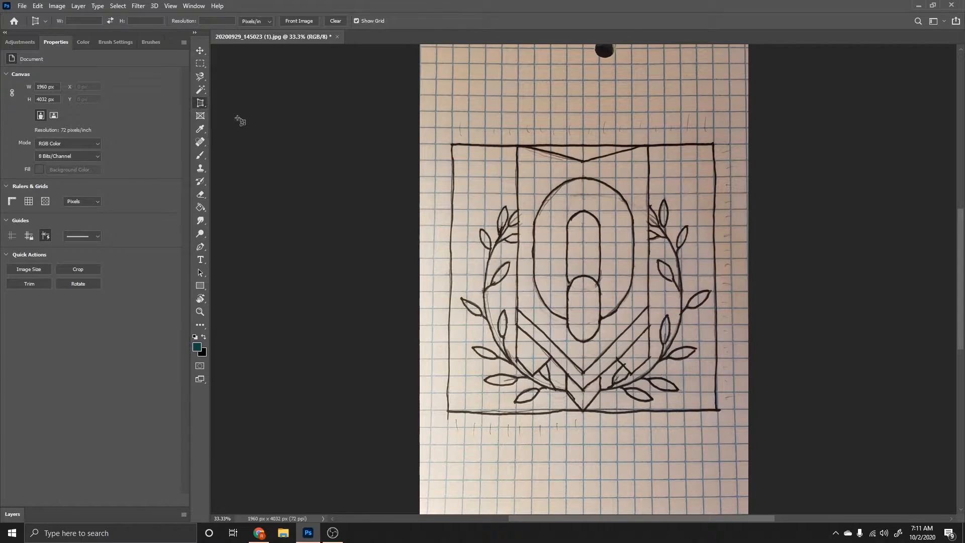
pyautogui.rightClick(194, 104)
pyautogui.click(233, 112)
pyautogui.moveTo(451, 144)
pyautogui.mouseDown()
pyautogui.moveTo(684, 346)
pyautogui.moveTo(716, 408)
pyautogui.mouseUp()
pyautogui.hotkey('ctrl', '+')
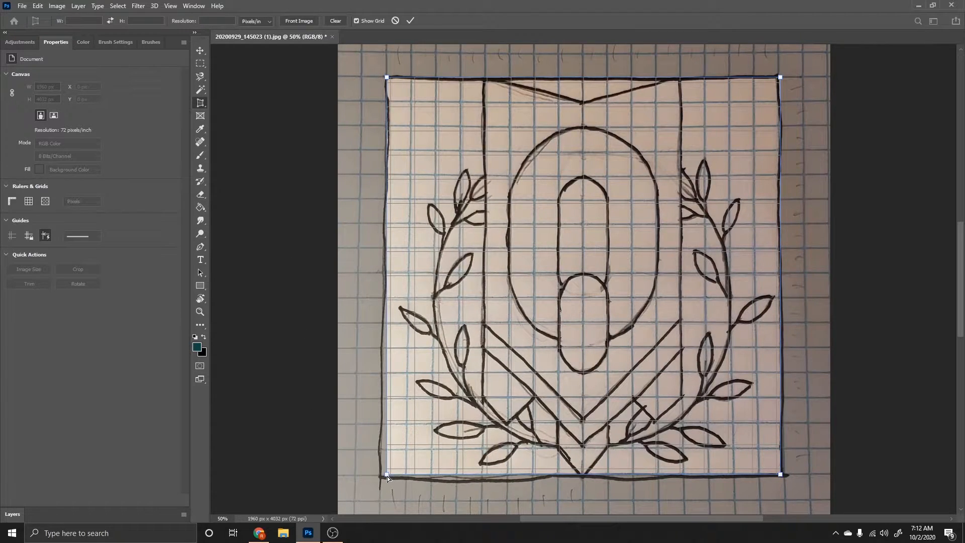
pyautogui.moveTo(387, 476); pyautogui.dragTo(380, 474)
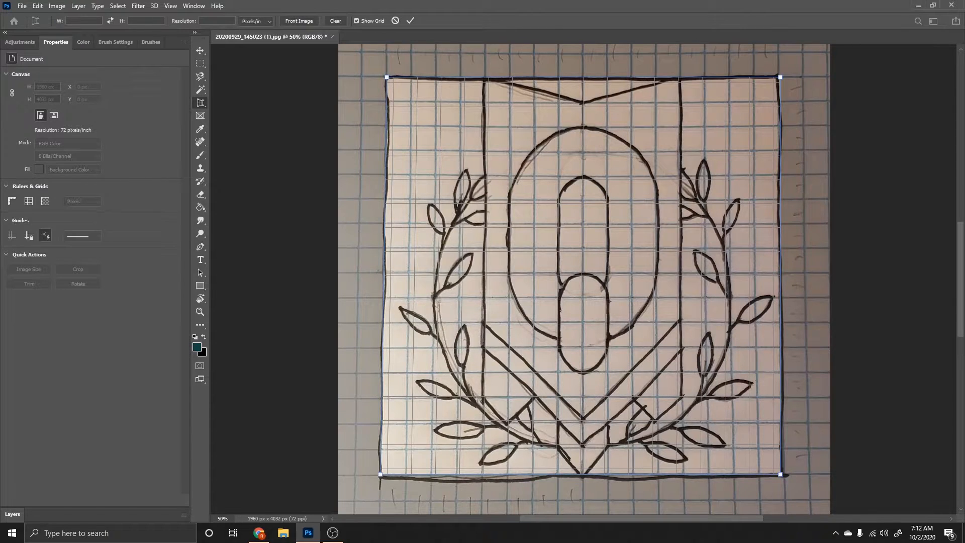
pyautogui.moveTo(779, 476); pyautogui.dragTo(785, 473)
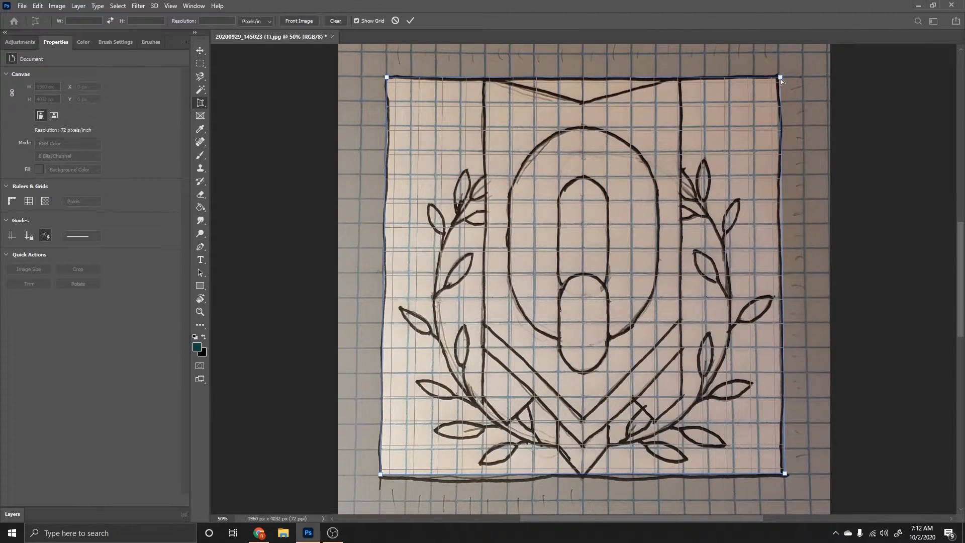
pyautogui.moveTo(780, 80); pyautogui.dragTo(778, 77)
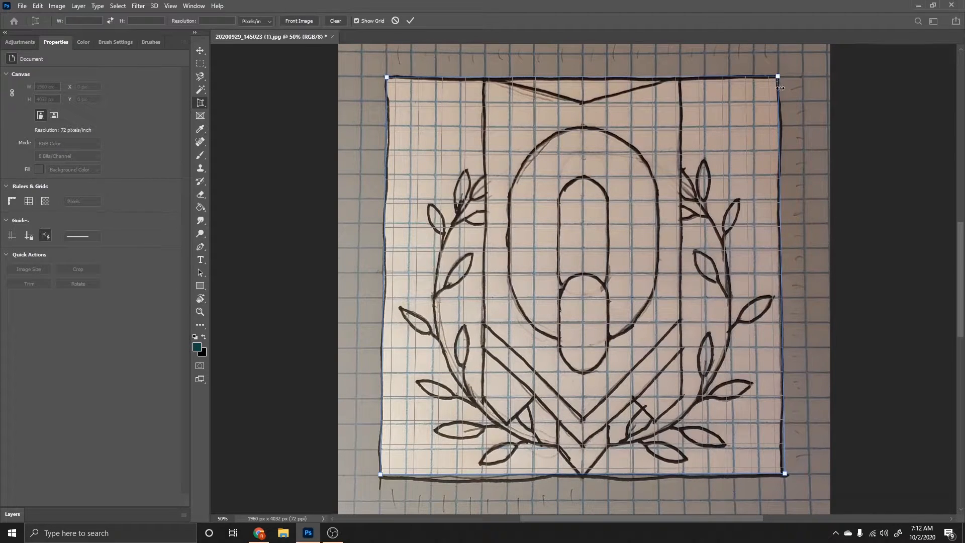
pyautogui.press('Return')
# Check the cropped sketch's proportions and undo the perspective crop.
pyautogui.scroll(3, 603, 226)
pyautogui.scroll(3, 636, 286)
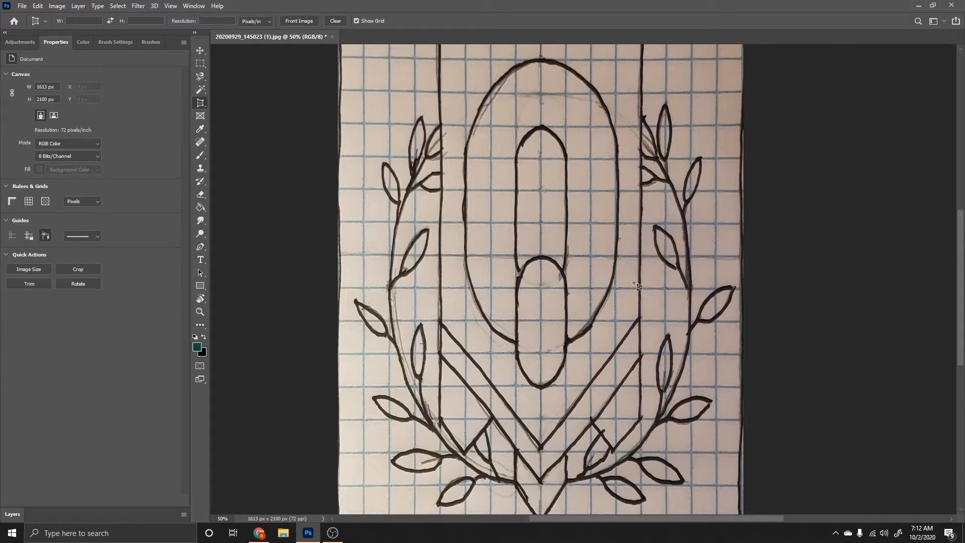
pyautogui.scroll(-1, 636, 285)
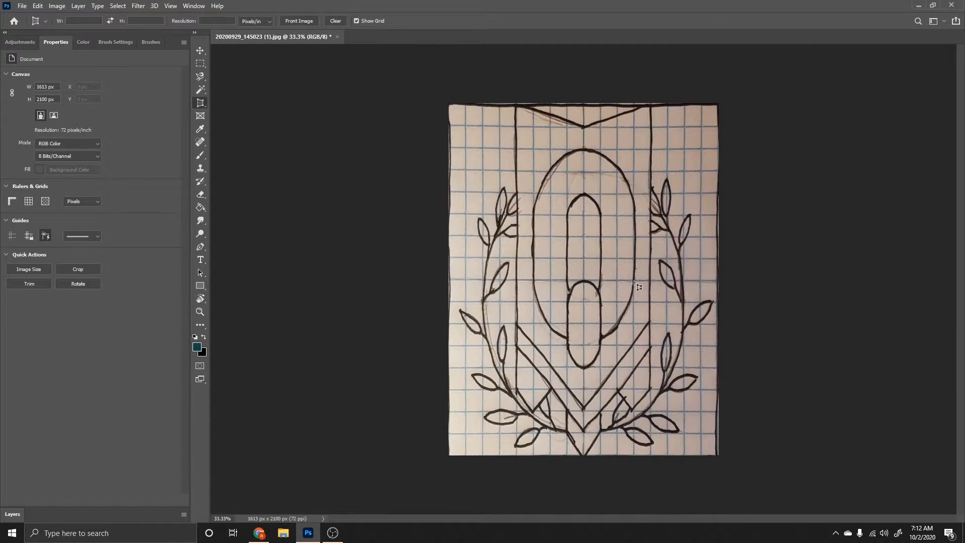
pyautogui.hotkey('ctrl', 'z')
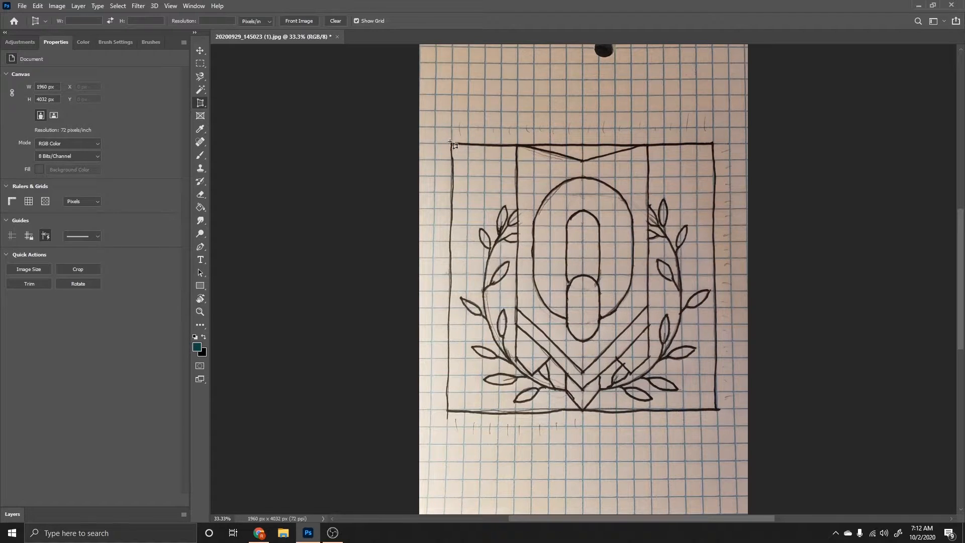
# Perspective-crop the photo to the hand-drawn square frame, matching the crop corners to the frame's corners.
pyautogui.moveTo(451, 144)
pyautogui.mouseDown()
pyautogui.moveTo(534, 272)
pyautogui.moveTo(721, 412)
pyautogui.mouseUp()
pyautogui.moveTo(719, 142); pyautogui.dragTo(714, 144)
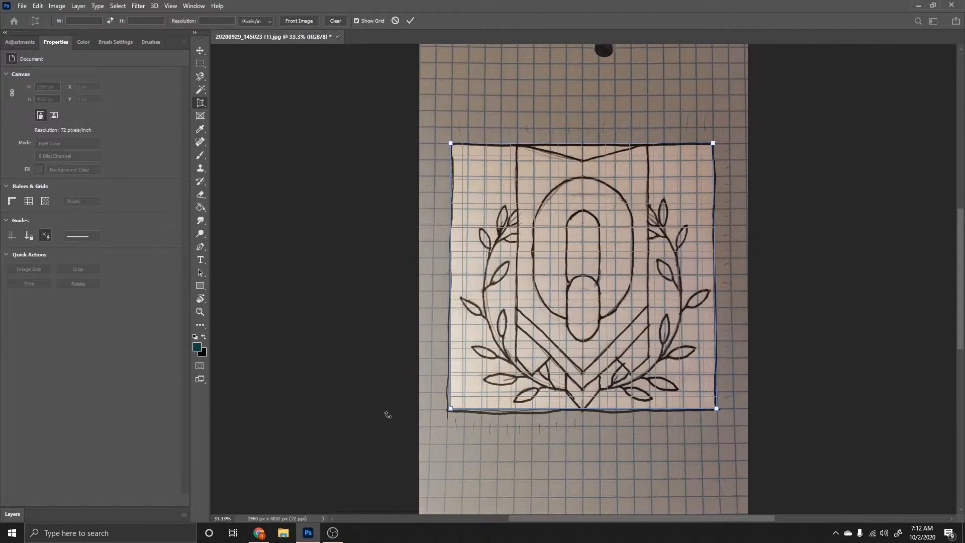
pyautogui.moveTo(452, 408); pyautogui.dragTo(449, 409)
pyautogui.doubleClick(566, 305)
pyautogui.hotkey('ctrl', '+')
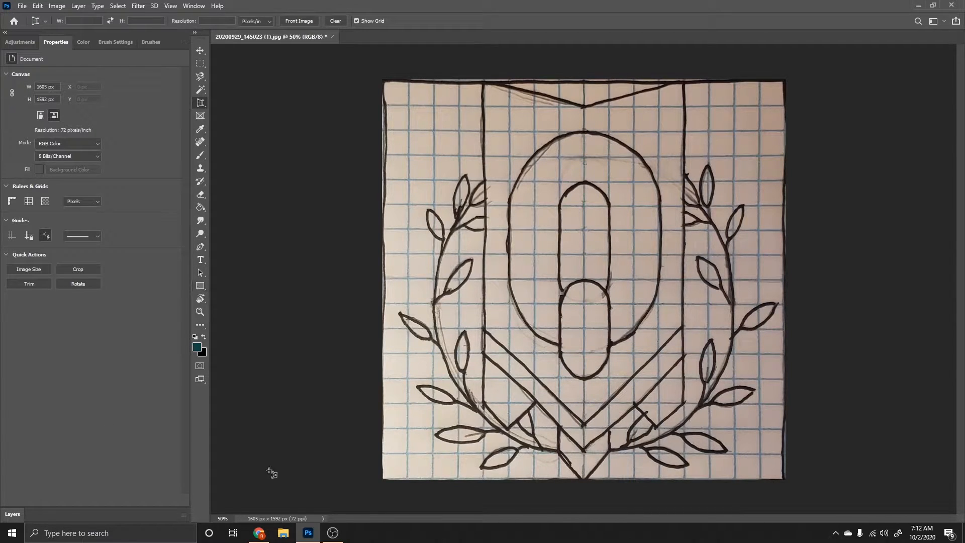
# Place the Desktop palette image website16-1024x512 over the sketch's upper-left corner, mostly off the canvas so only a narrow swatch strip overlaps.
pyautogui.click(283, 533)
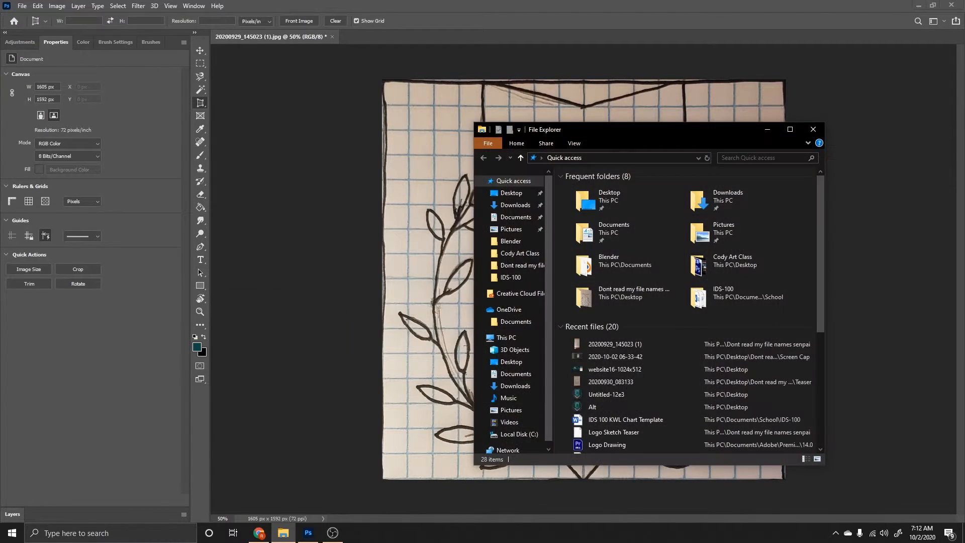
pyautogui.click(813, 130)
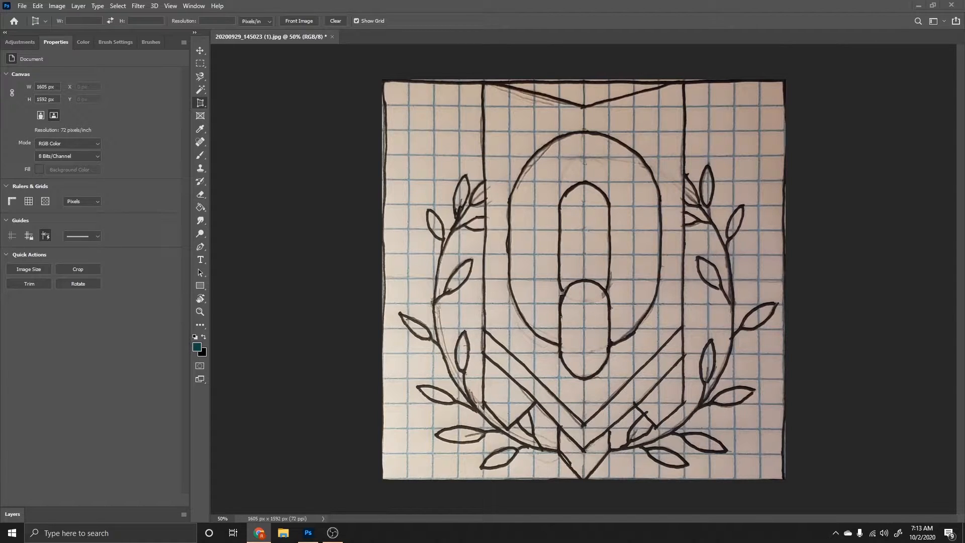
pyautogui.click(283, 533)
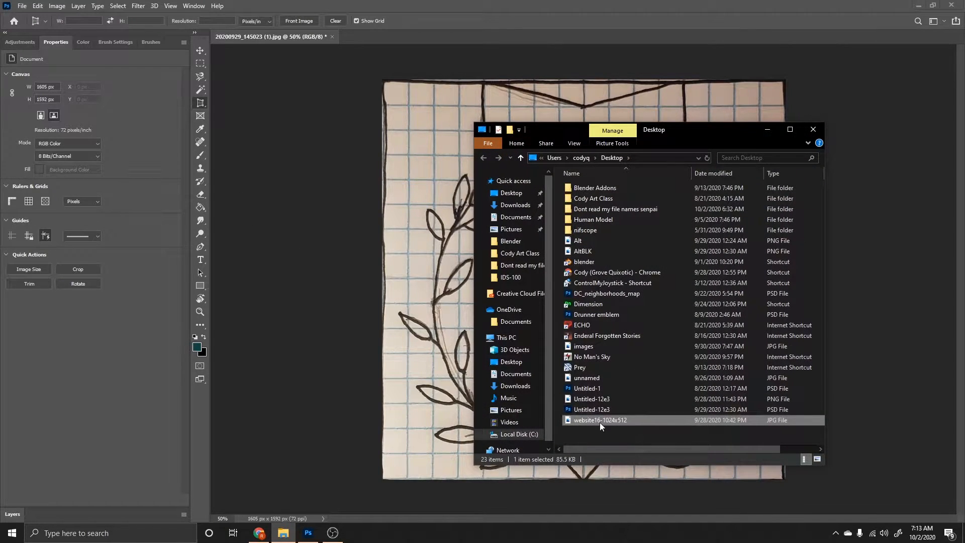
pyautogui.moveTo(371, 244); pyautogui.dragTo(406, 215)
pyautogui.moveTo(649, 286)
pyautogui.mouseDown()
pyautogui.moveTo(585, 275)
pyautogui.moveTo(396, 139)
pyautogui.moveTo(398, 208)
pyautogui.moveTo(653, 230)
pyautogui.moveTo(582, 200)
pyautogui.moveTo(641, 244)
pyautogui.moveTo(591, 208)
pyautogui.moveTo(639, 142)
pyautogui.moveTo(630, 164)
pyautogui.moveTo(366, 160)
pyautogui.moveTo(408, 152)
pyautogui.moveTo(388, 155)
pyautogui.mouseUp()
pyautogui.moveTo(428, 179)
pyautogui.mouseDown()
pyautogui.moveTo(402, 183)
pyautogui.moveTo(442, 177)
pyautogui.mouseUp()
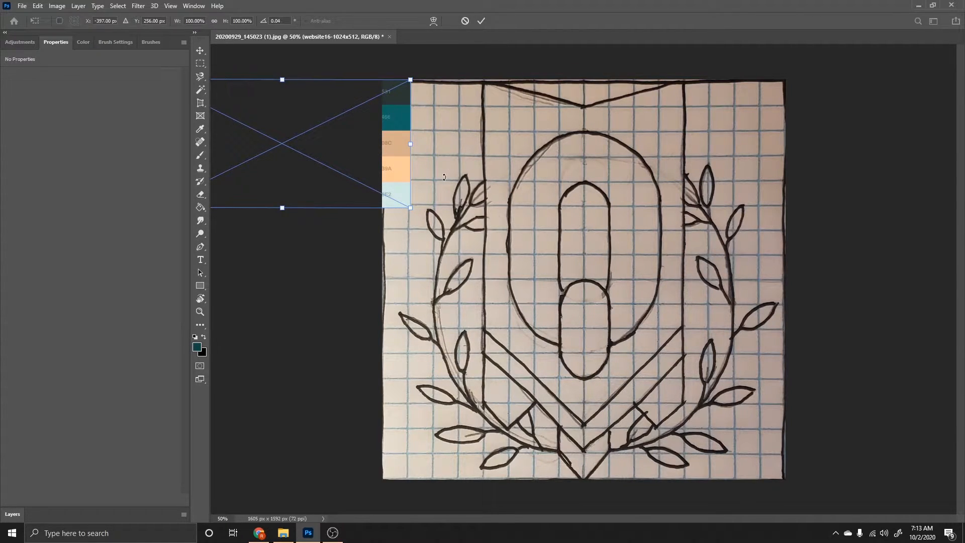
pyautogui.press('Return')
pyautogui.press('c')
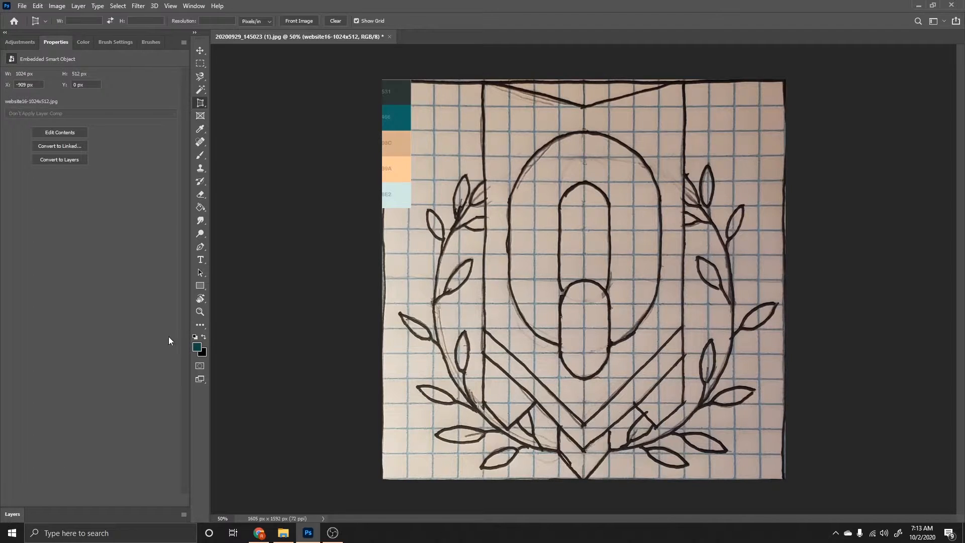
# Draw a rectangle shape about 399 by 1484 px over the left half of the sketch's central banner, from its top centre.
pyautogui.click(202, 288)
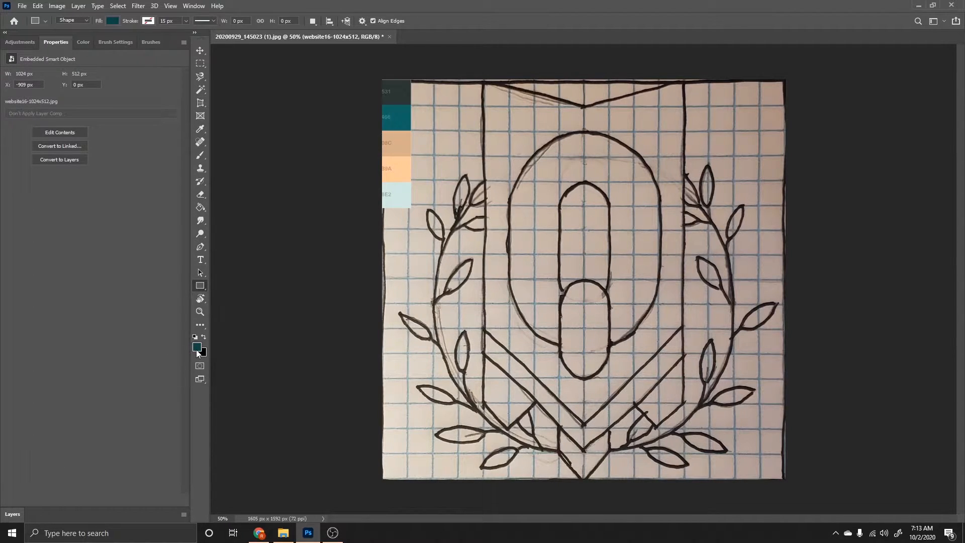
pyautogui.rightClick(199, 291)
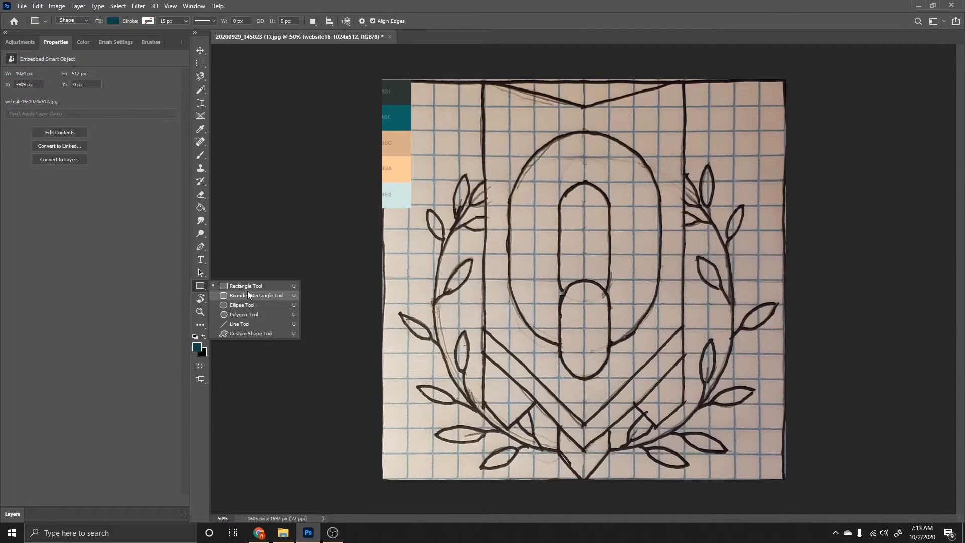
pyautogui.click(252, 285)
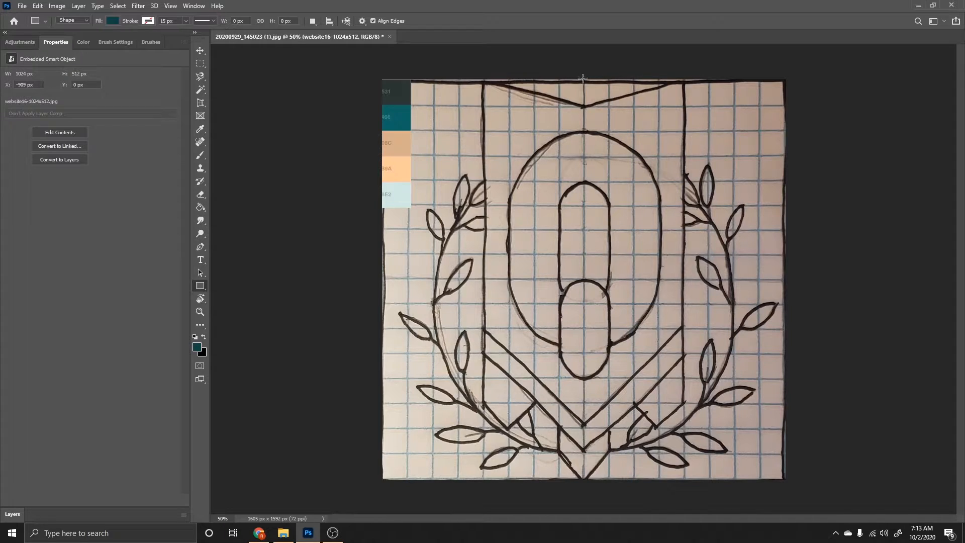
pyautogui.moveTo(583, 80); pyautogui.dragTo(483, 453)
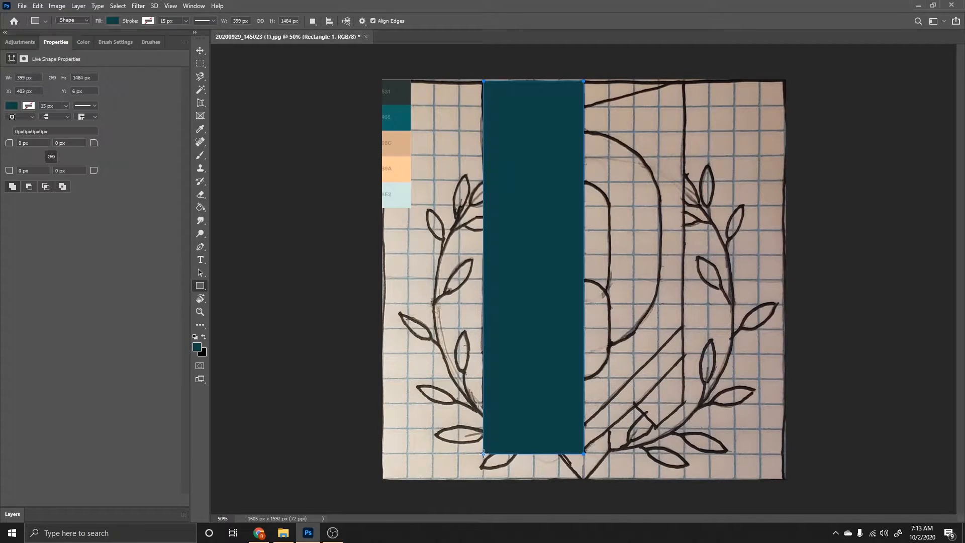
# Set the rectangle's fill to the dark grey-green 2c3532 sampled from the palette's top swatch.
pyautogui.click(113, 20)
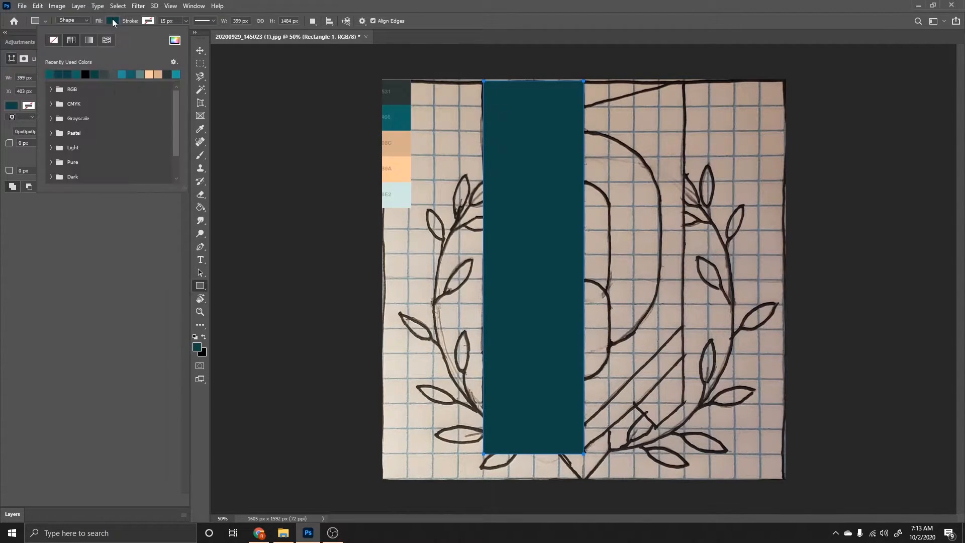
pyautogui.click(174, 40)
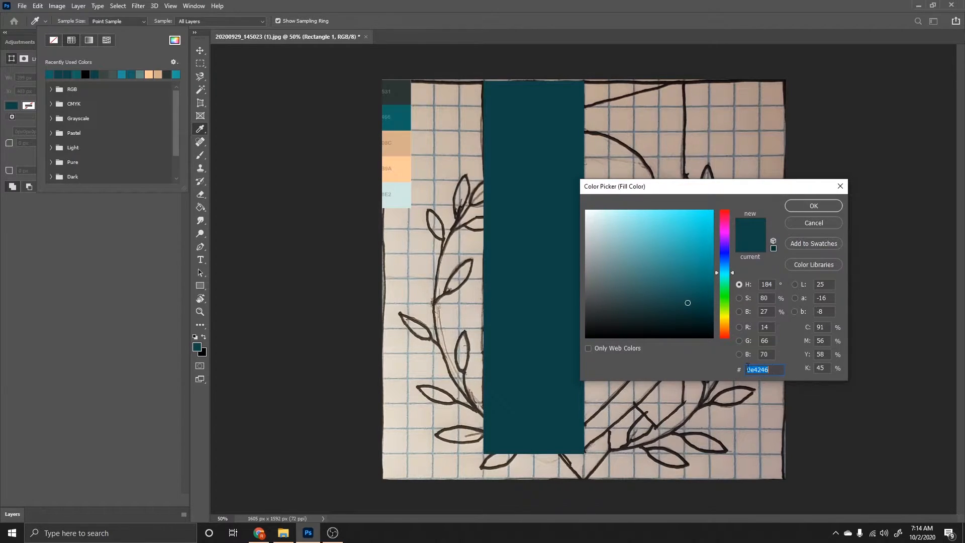
pyautogui.click(398, 94)
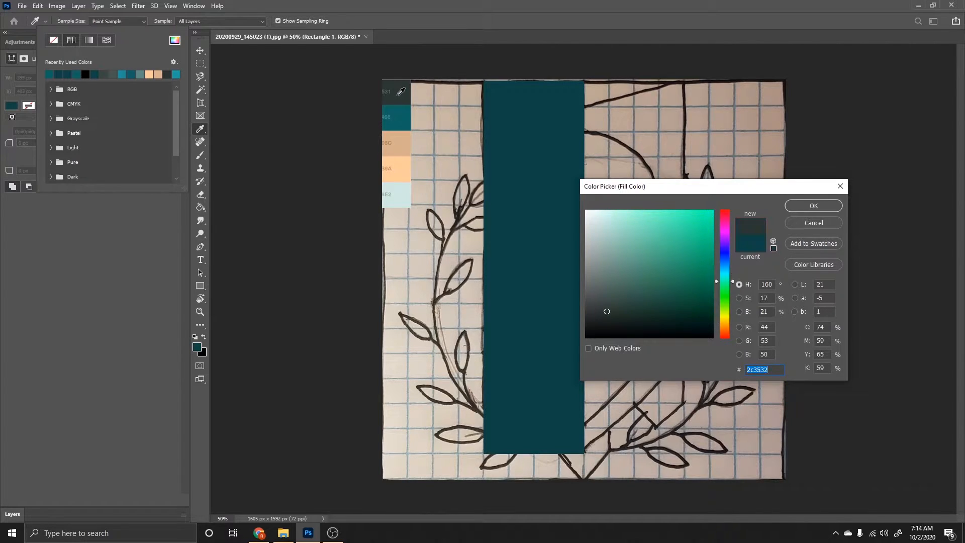
pyautogui.click(811, 208)
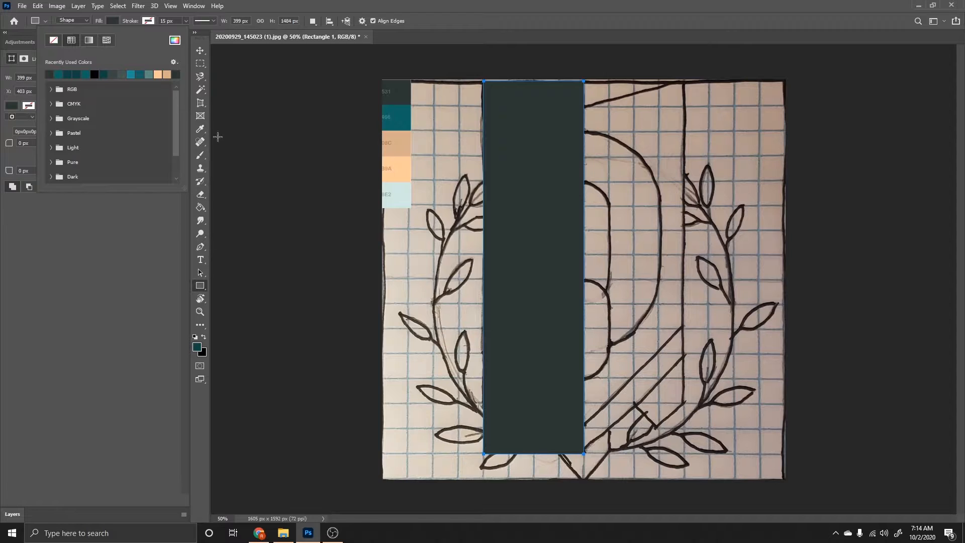
# Move the rectangle's lower-left anchor point straight up with the Direct Selection tool so its bottom edge follows the sketched diagonal.
pyautogui.click(197, 271)
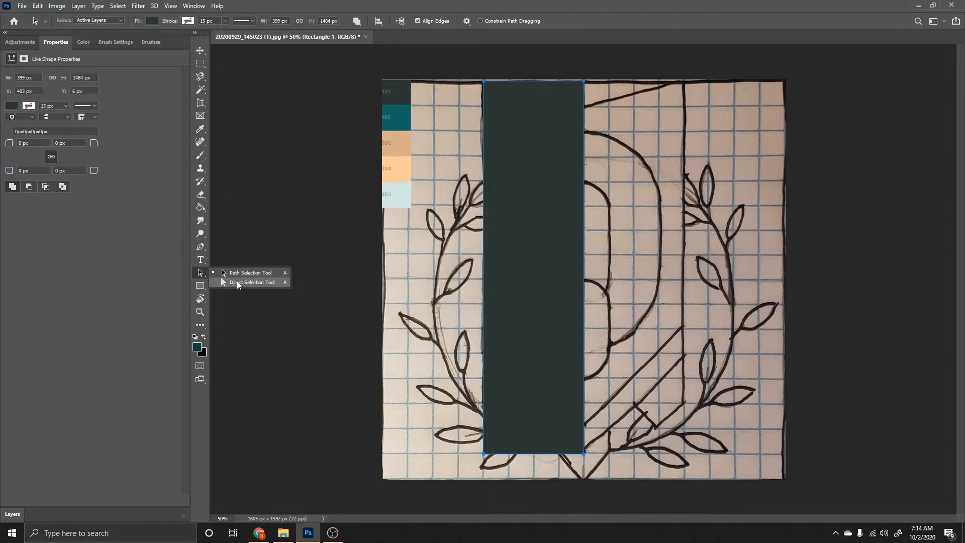
pyautogui.click(237, 281)
pyautogui.click(527, 381)
pyautogui.click(482, 459)
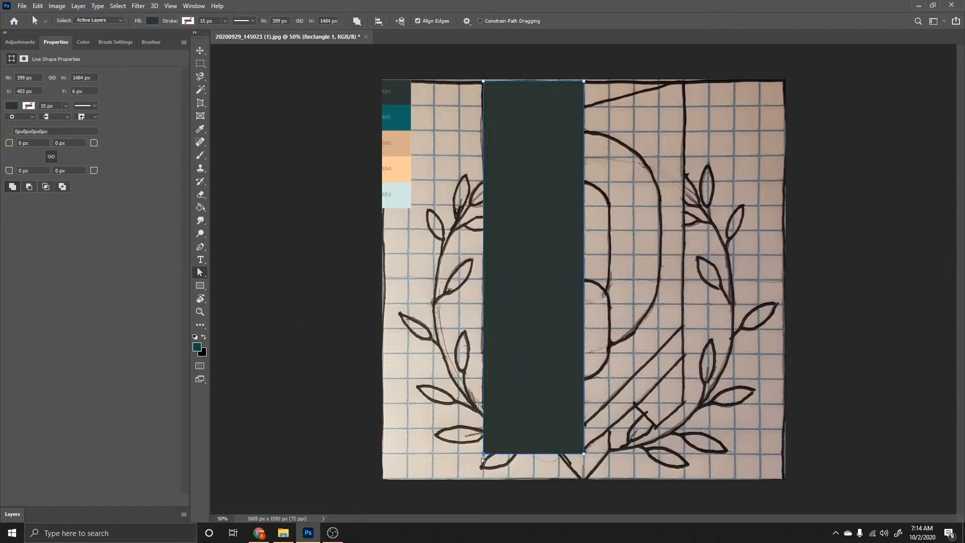
pyautogui.moveTo(484, 457)
pyautogui.mouseDown()
pyautogui.moveTo(483, 355)
pyautogui.moveTo(459, 436)
pyautogui.moveTo(484, 453)
pyautogui.mouseUp()
pyautogui.hotkey('ctrl', 'z')
pyautogui.moveTo(482, 455); pyautogui.dragTo(462, 358)
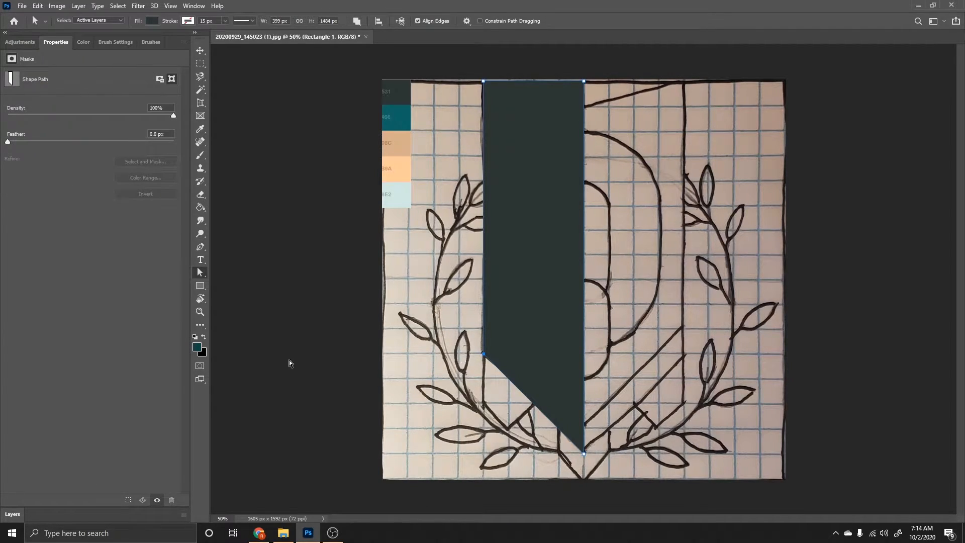
pyautogui.press('Return')
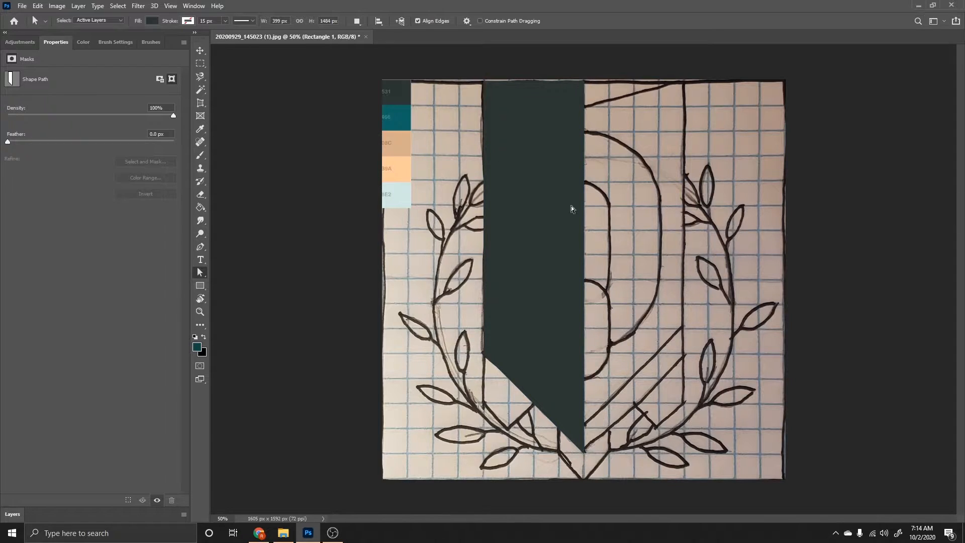
# Move the dark rectangle's upper-right anchor point straight down so its top edge follows the sketched notch of the banner.
pyautogui.click(583, 88)
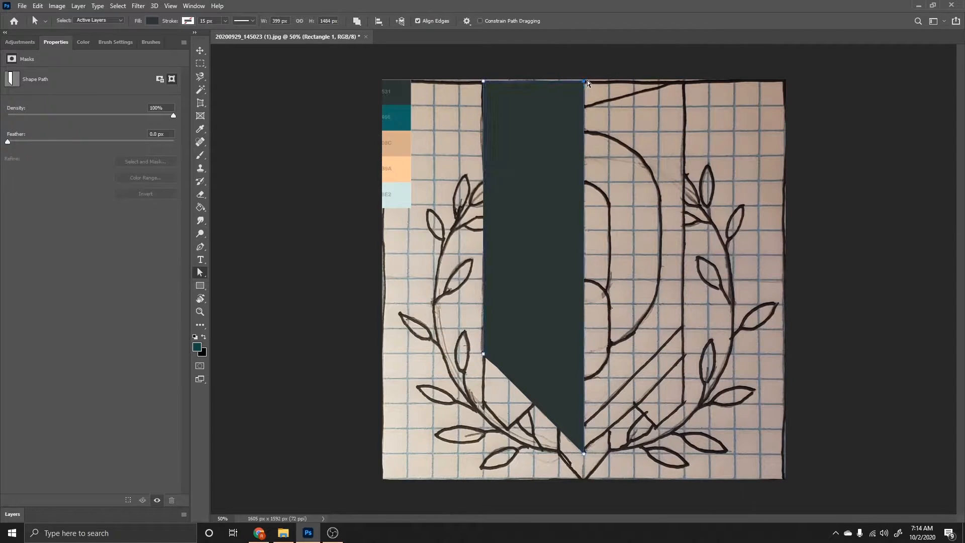
pyautogui.moveTo(585, 82); pyautogui.dragTo(584, 106)
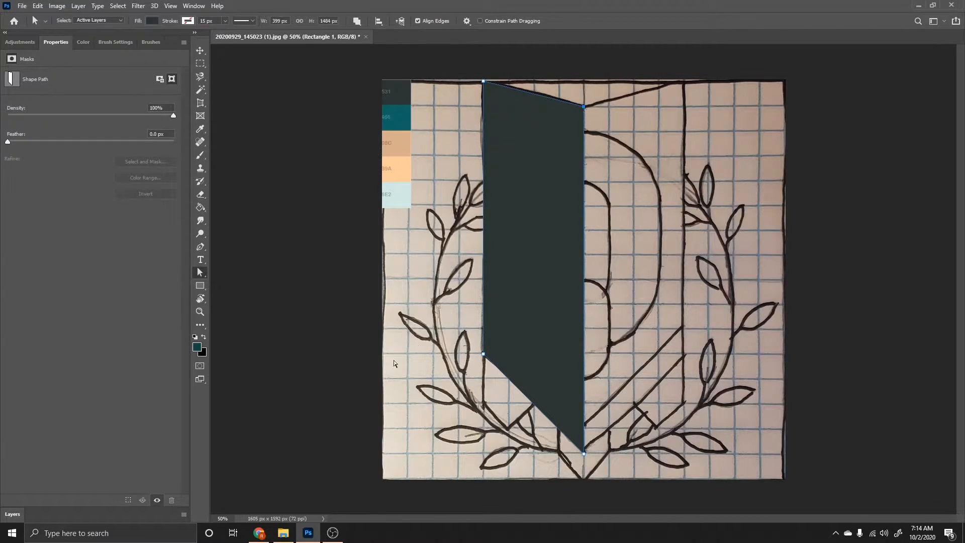
pyautogui.click(516, 458)
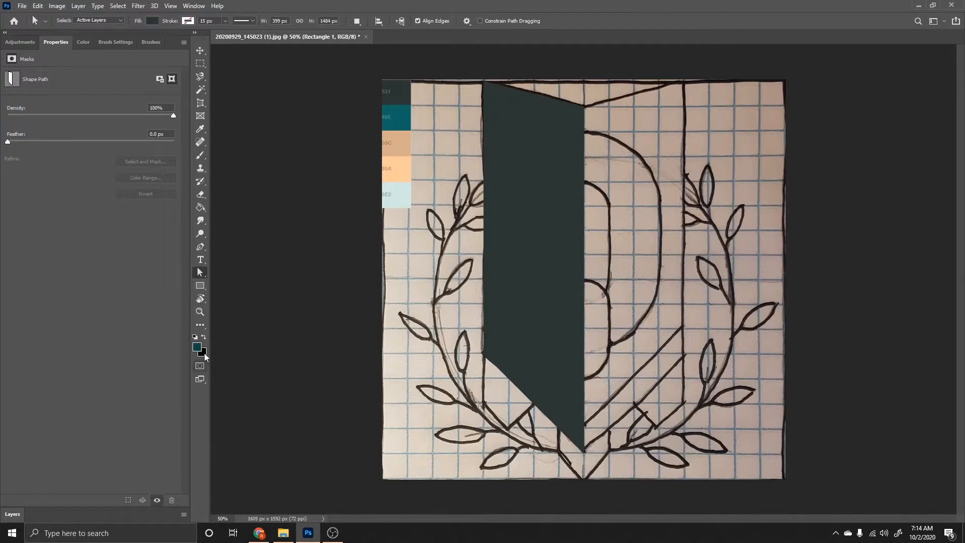
# Duplicate the Rectangle 1 layer twice.
pyautogui.click(20, 514)
pyautogui.rightClick(64, 345)
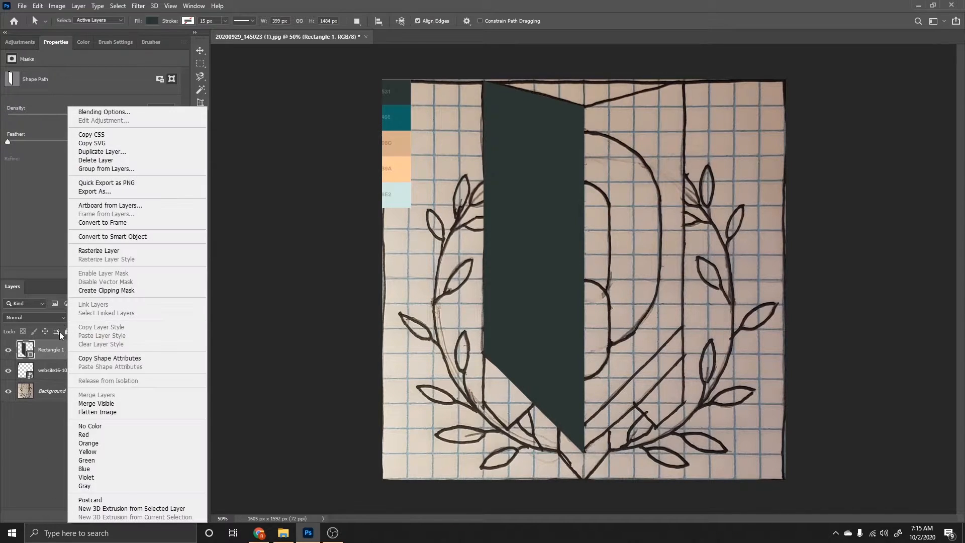
pyautogui.click(102, 152)
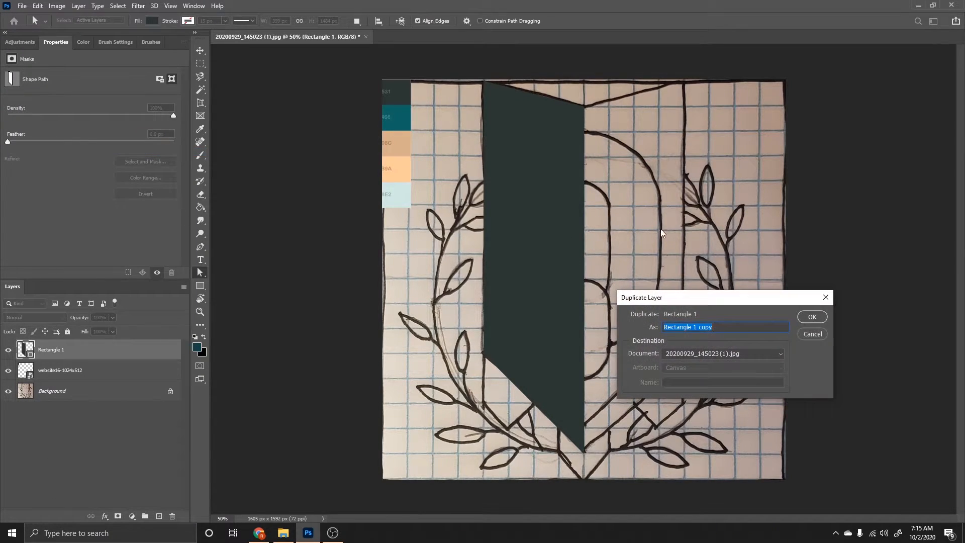
pyautogui.click(814, 316)
pyautogui.rightClick(60, 349)
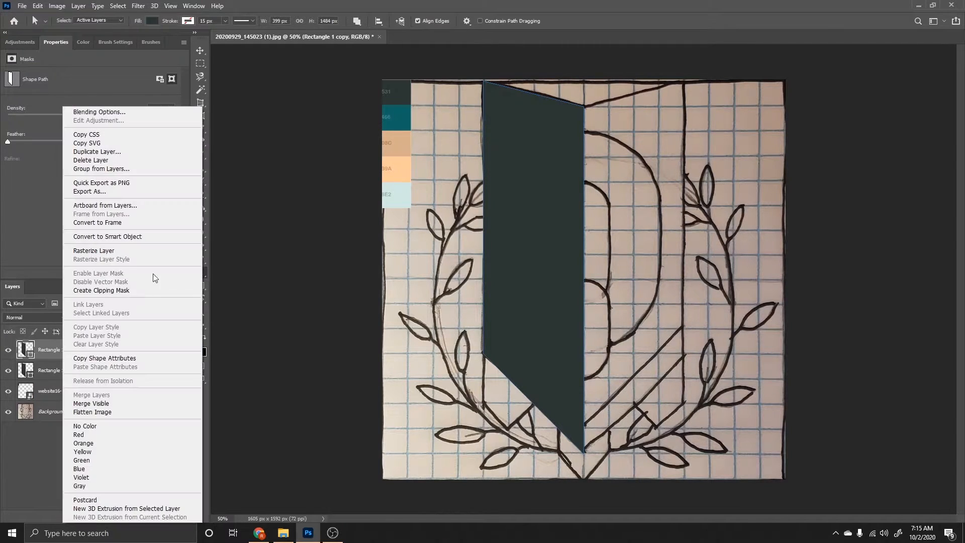
pyautogui.click(100, 152)
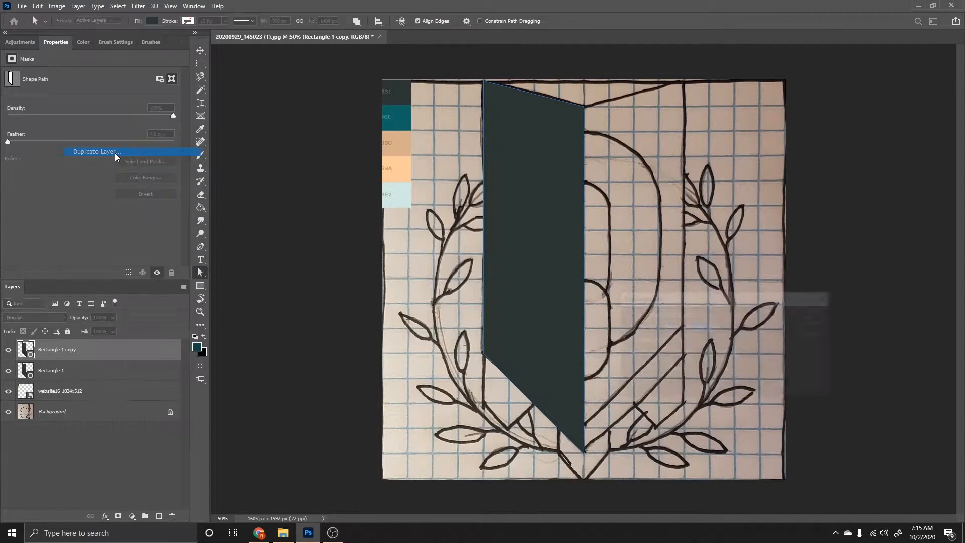
pyautogui.click(812, 316)
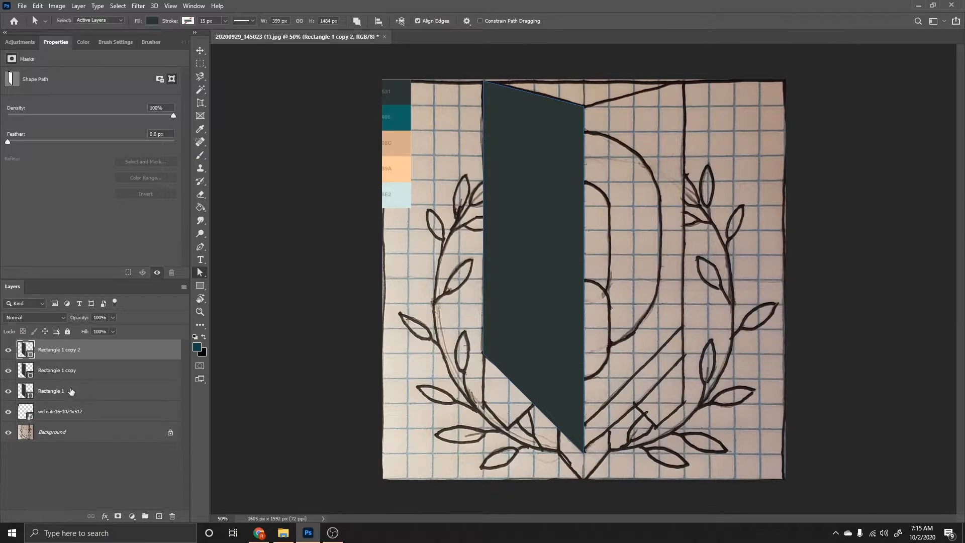
pyautogui.keyDown('shift'); pyautogui.click(101, 374); pyautogui.keyUp('shift')
pyautogui.rightClick(102, 374)
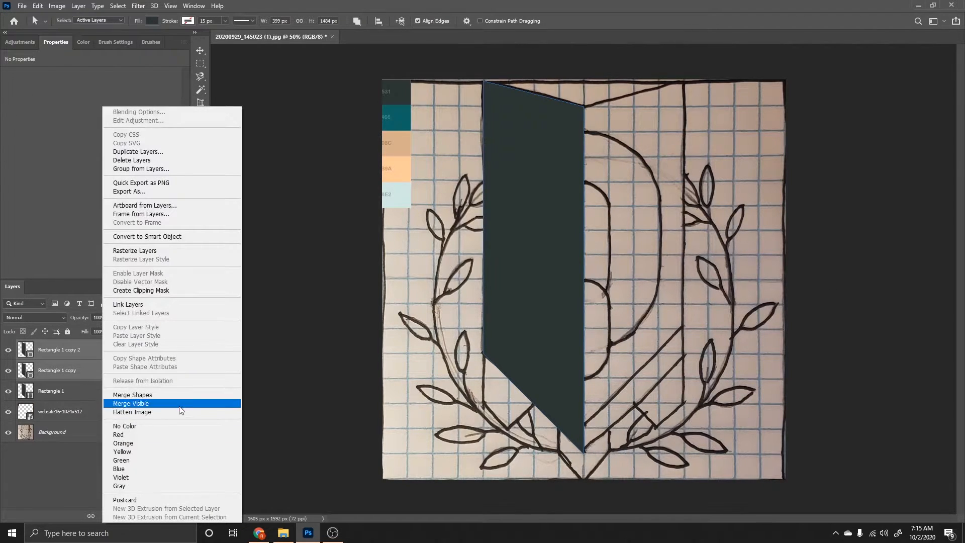
pyautogui.click(55, 366)
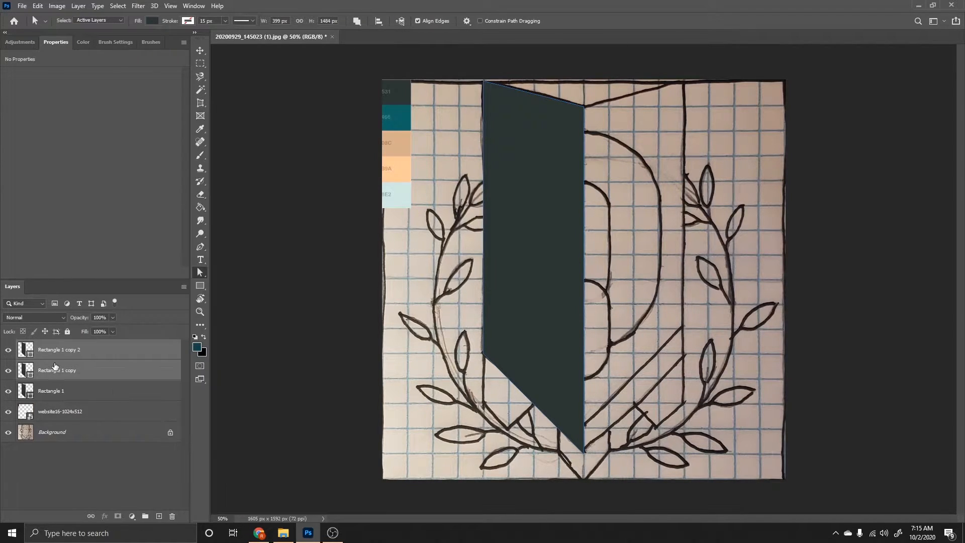
# Hide Rectangle 1 copy and Rectangle 1, and move Rectangle 1 copy 2 straight up to the sketched band's upper diagonal.
pyautogui.click(62, 351)
pyautogui.press('v')
pyautogui.click(8, 370)
pyautogui.click(8, 391)
pyautogui.moveTo(529, 360); pyautogui.dragTo(512, 340)
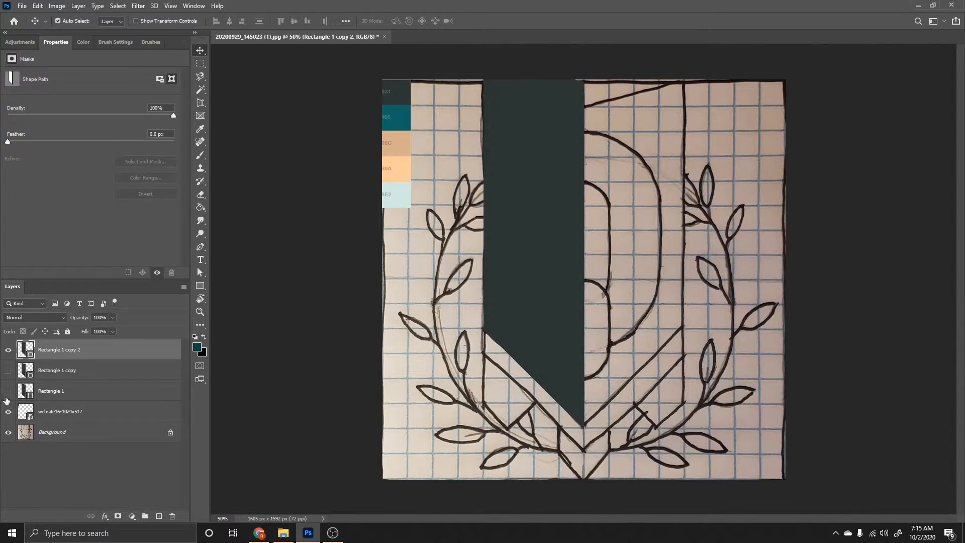
# Show the Rectangle 1 copy layer again and merge it with Rectangle 1 copy 2 into one shape layer.
pyautogui.click(7, 371)
pyautogui.click(8, 371)
pyautogui.click(7, 371)
pyautogui.click(7, 371)
pyautogui.click(7, 372)
pyautogui.click(8, 371)
pyautogui.click(8, 372)
pyautogui.keyDown('shift'); pyautogui.click(61, 370); pyautogui.keyUp('shift')
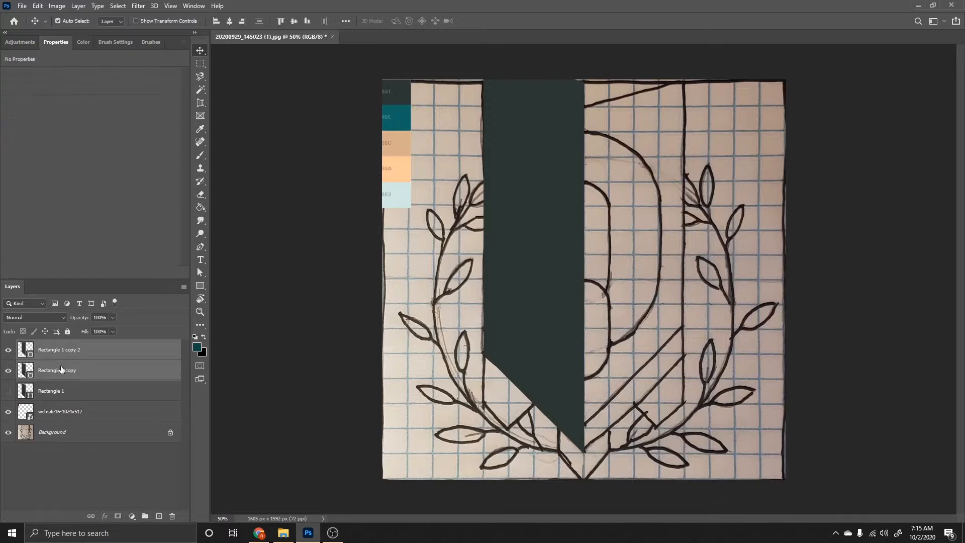
pyautogui.rightClick(61, 370)
pyautogui.click(126, 398)
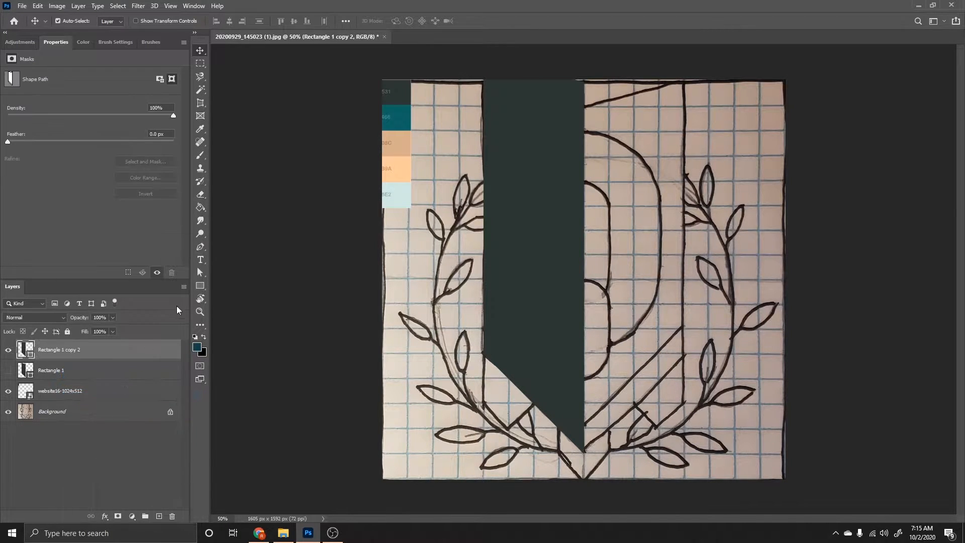
# Select the raised path component of the merged shape and set its path operation to Exclude Overlapping Shapes.
pyautogui.click(201, 274)
pyautogui.rightClick(201, 276)
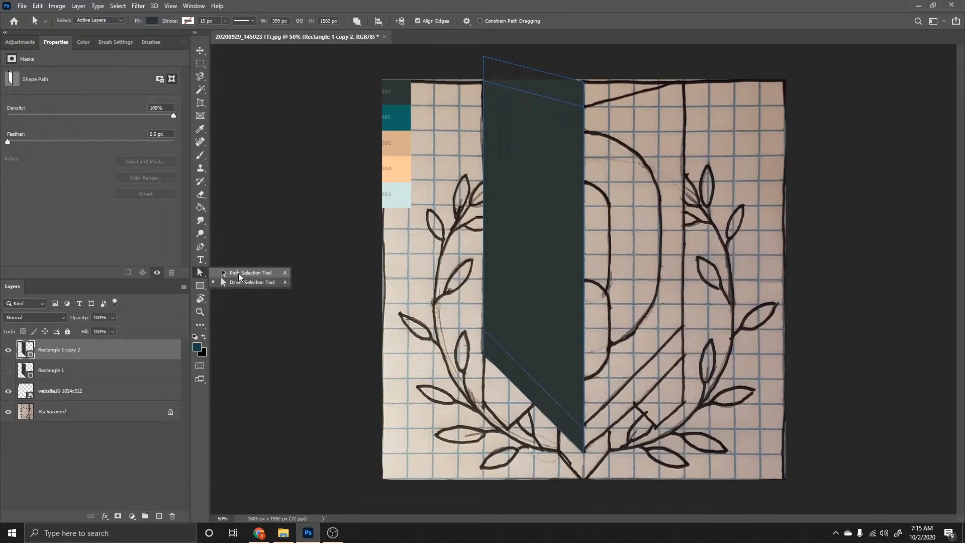
pyautogui.click(240, 281)
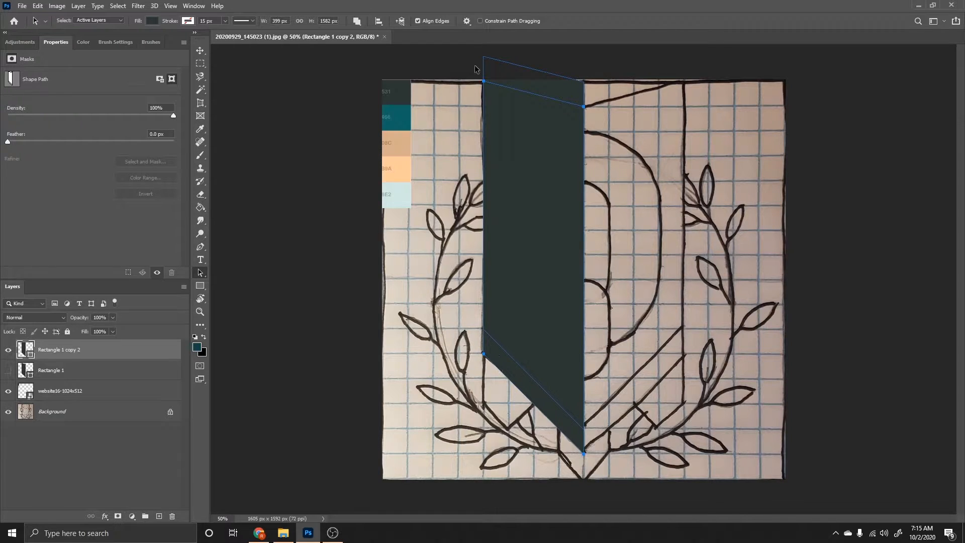
pyautogui.click(357, 21)
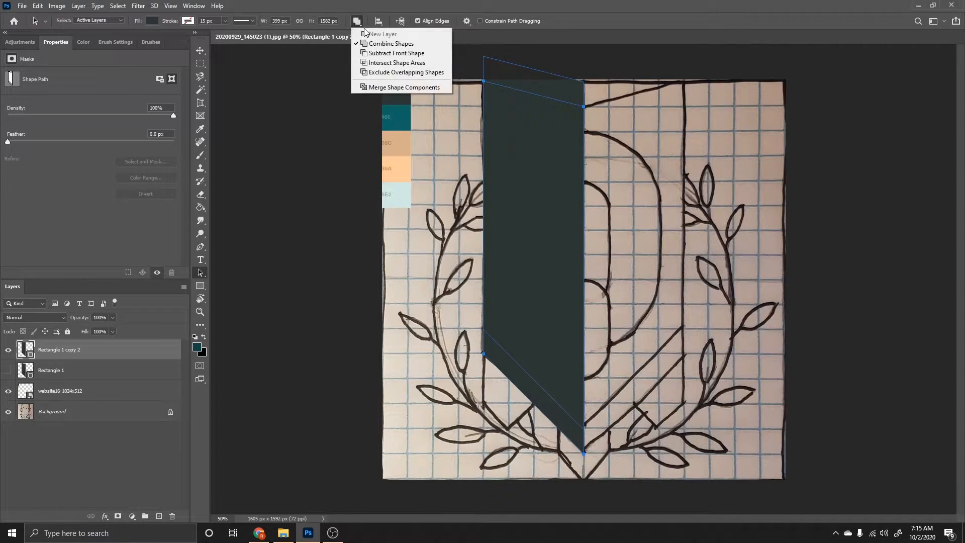
pyautogui.click(445, 318)
pyautogui.click(499, 343)
pyautogui.click(358, 22)
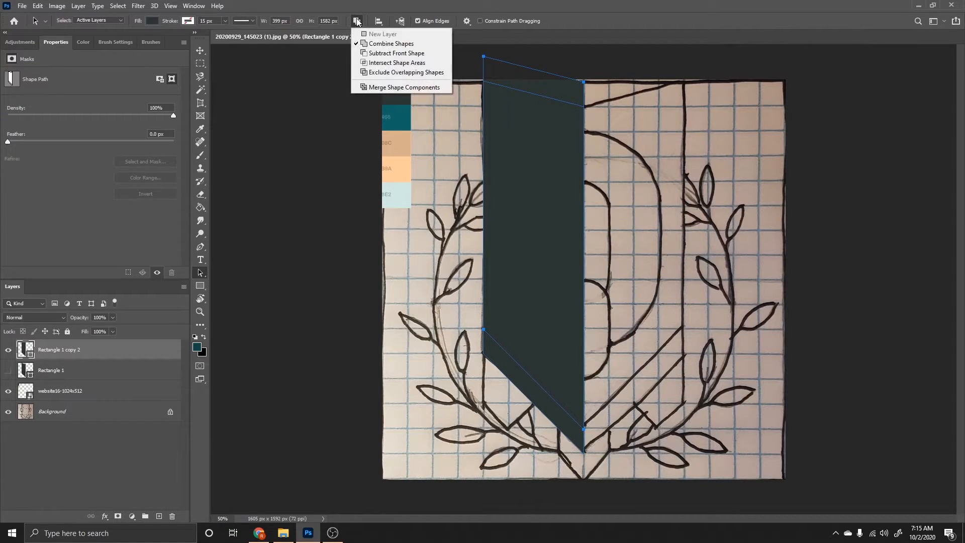
pyautogui.click(404, 73)
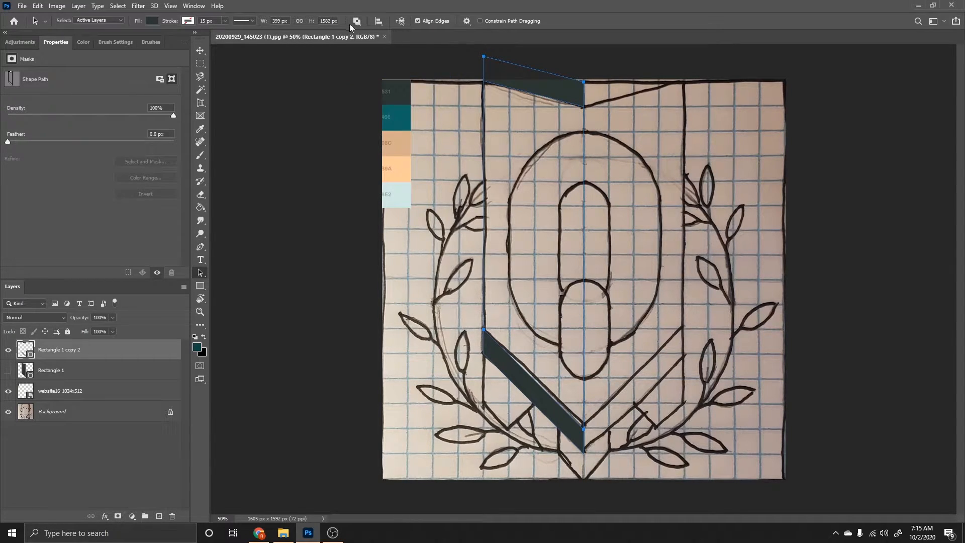
# Change the raised component's path operation to Subtract Front Shape, leaving only the lower diagonal band filled.
pyautogui.click(356, 21)
pyautogui.click(388, 53)
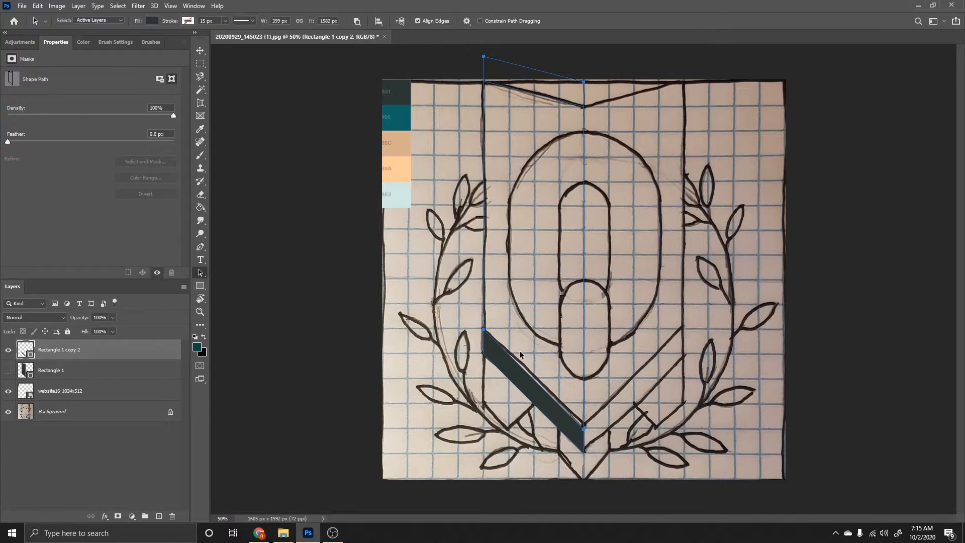
pyautogui.click(356, 22)
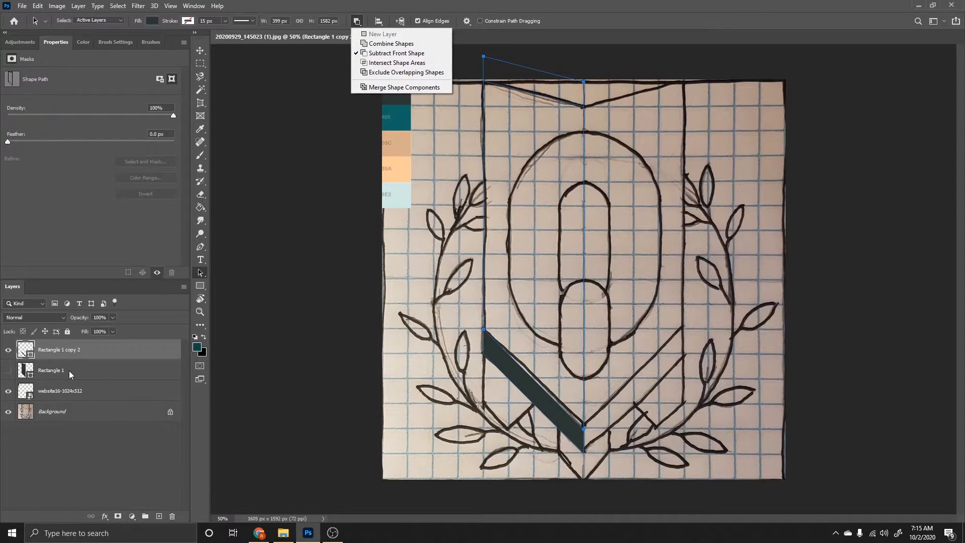
pyautogui.click(74, 390)
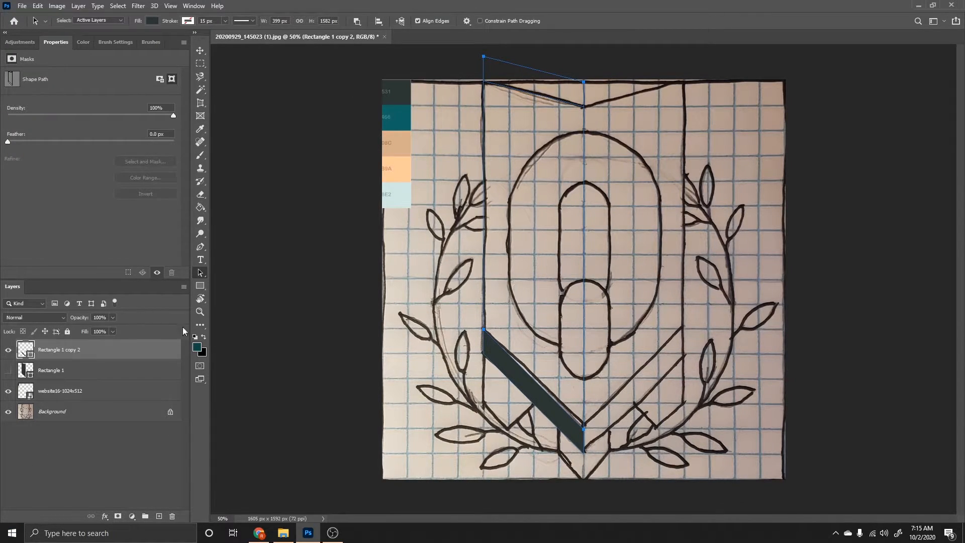
# Fill the diagonal band with the light peach sampled from the palette's fourth swatch.
pyautogui.click(151, 21)
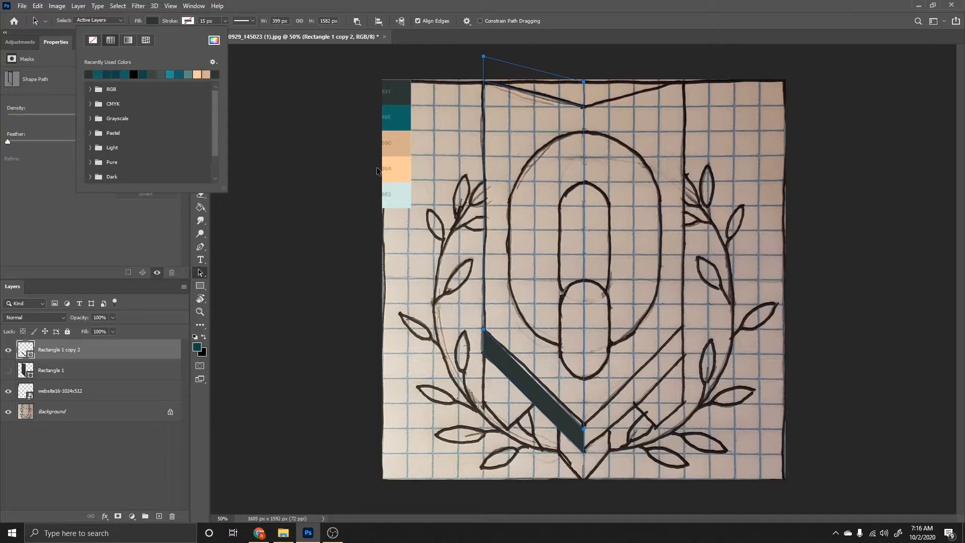
pyautogui.click(214, 41)
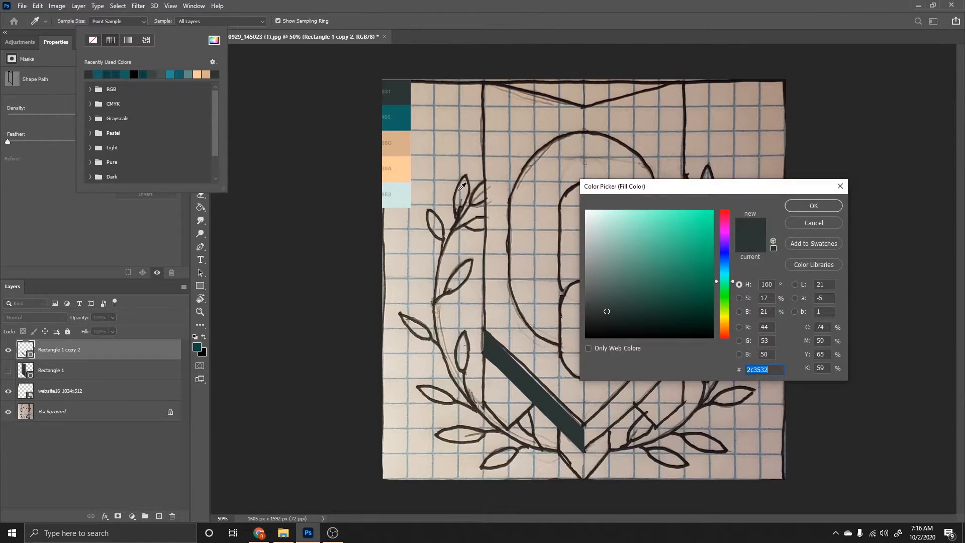
pyautogui.click(404, 167)
pyautogui.click(800, 207)
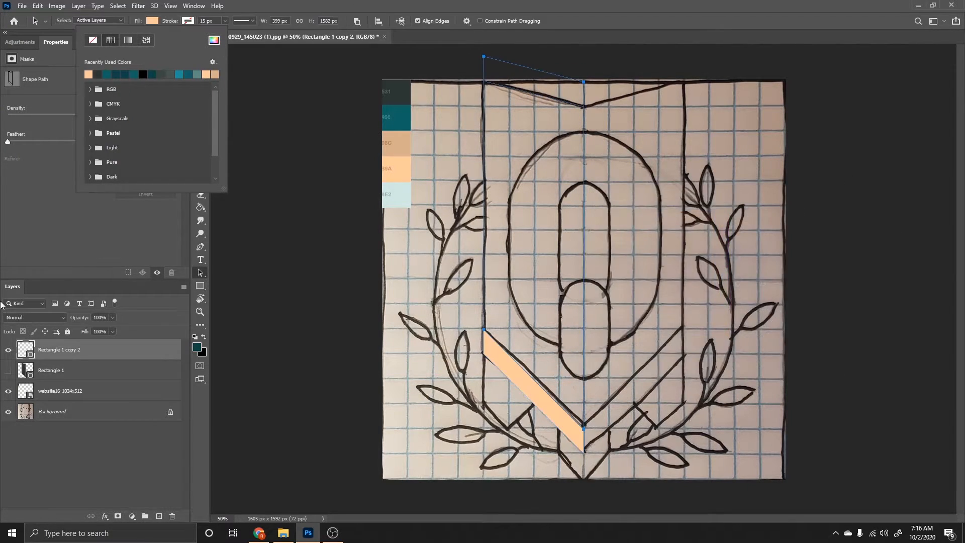
pyautogui.click(89, 362)
# Duplicate the peach diagonal band's layer, Rectangle 1 copy 2.
pyautogui.rightClick(101, 352)
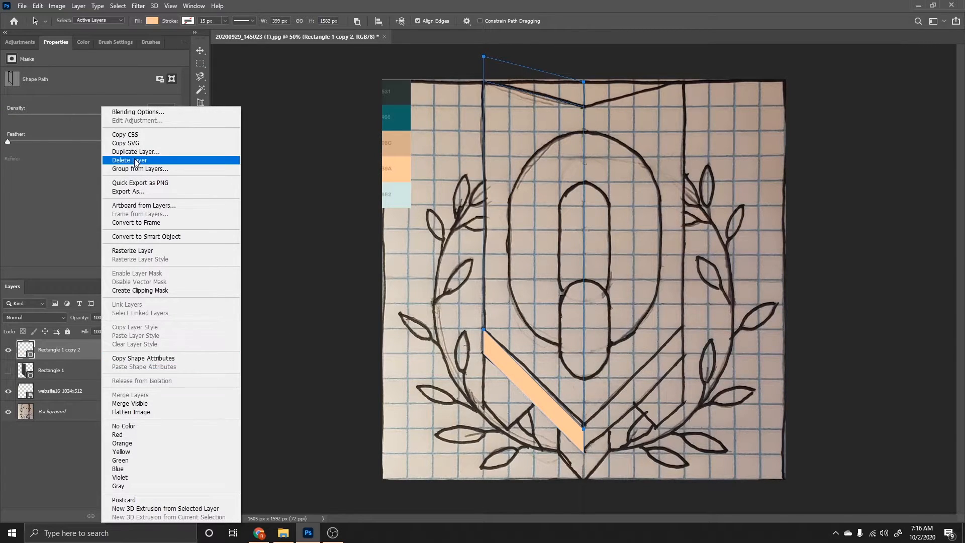
pyautogui.click(161, 152)
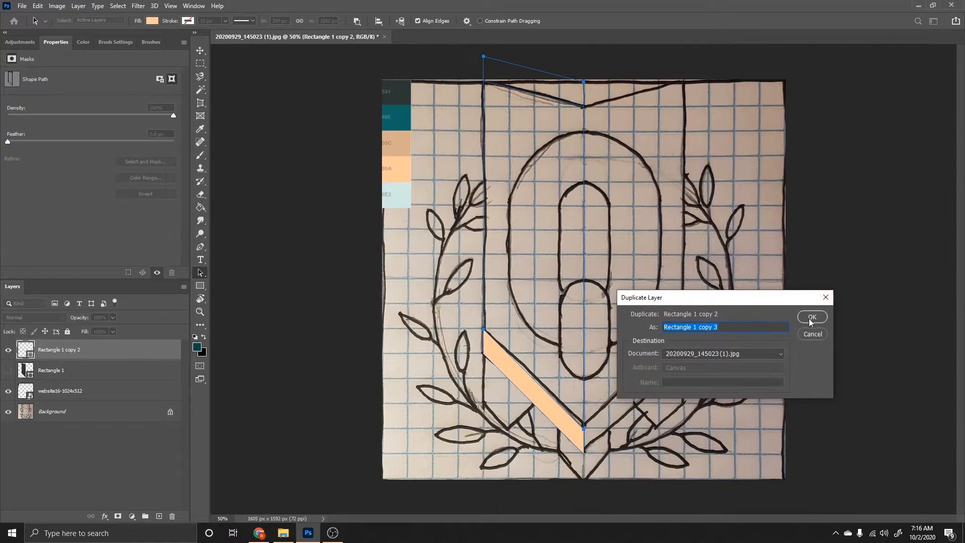
pyautogui.click(811, 317)
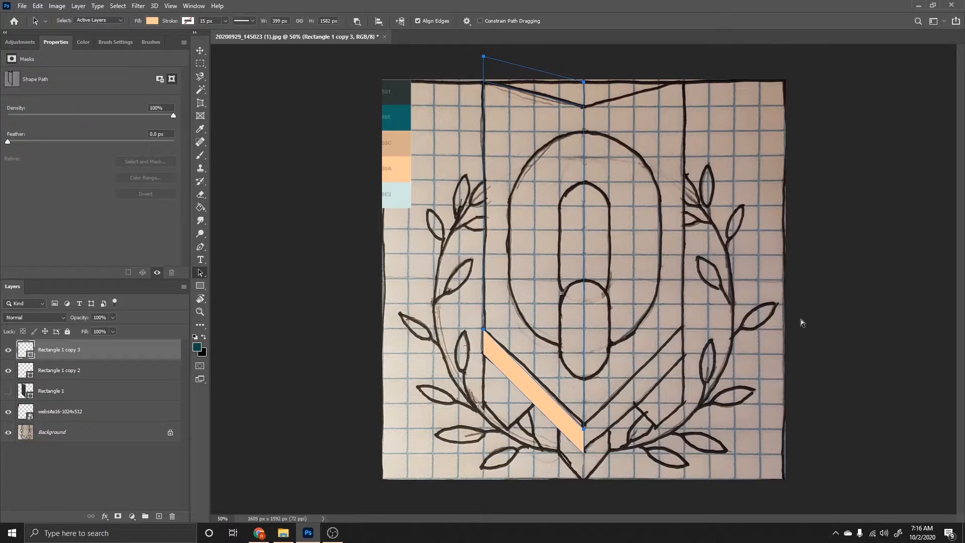
# Flip the duplicated band horizontally with a width scale of -100% and move it onto the banner's right half.
pyautogui.hotkey('ctrl', 't')
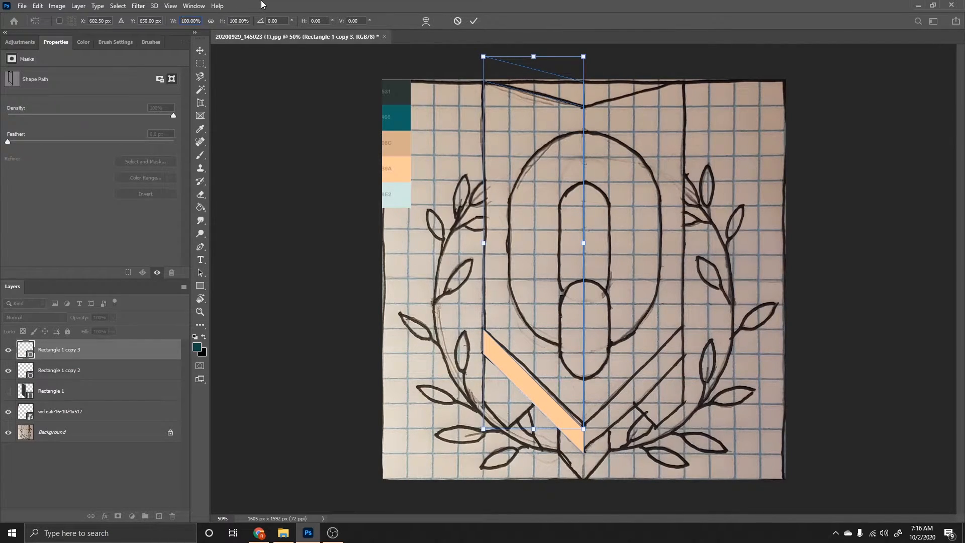
pyautogui.press('Home')
pyautogui.write('-')
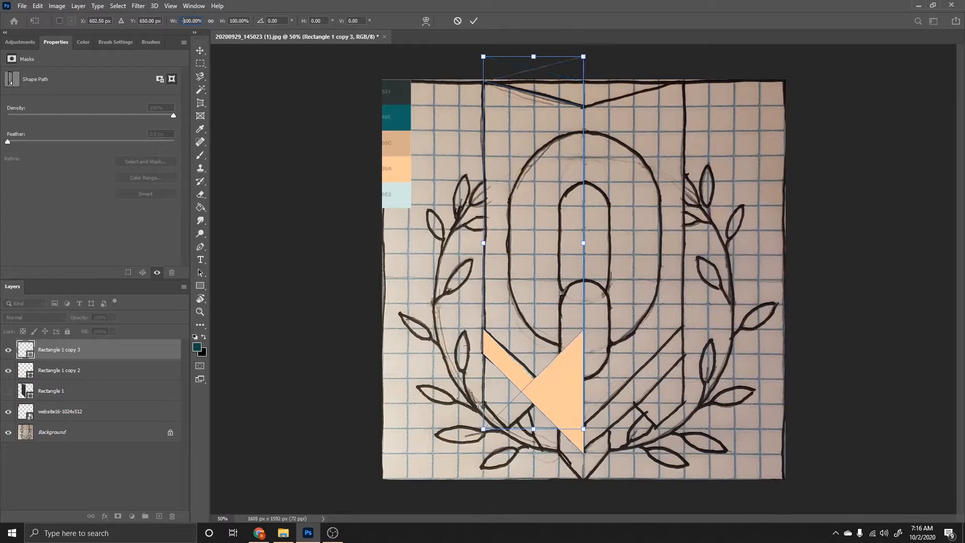
pyautogui.click(200, 51)
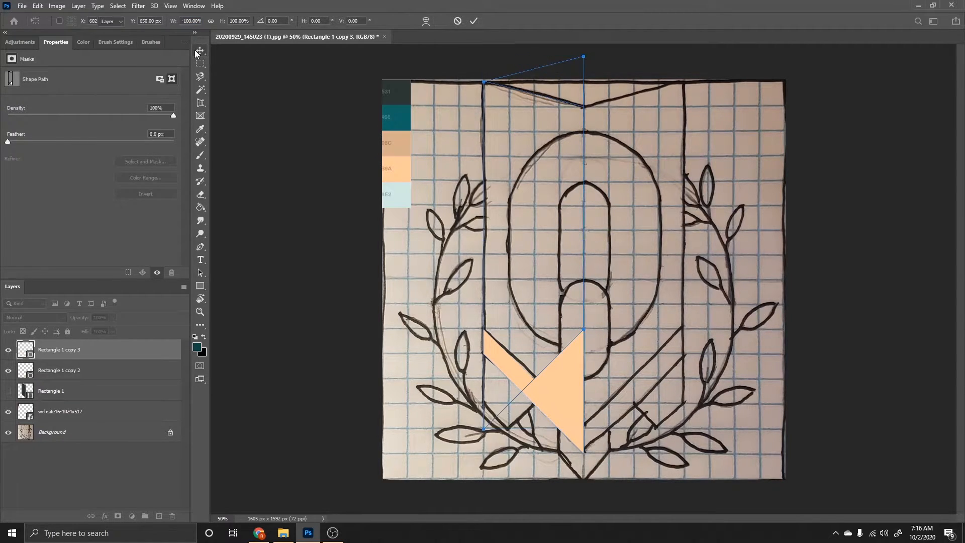
pyautogui.moveTo(562, 370); pyautogui.dragTo(662, 366)
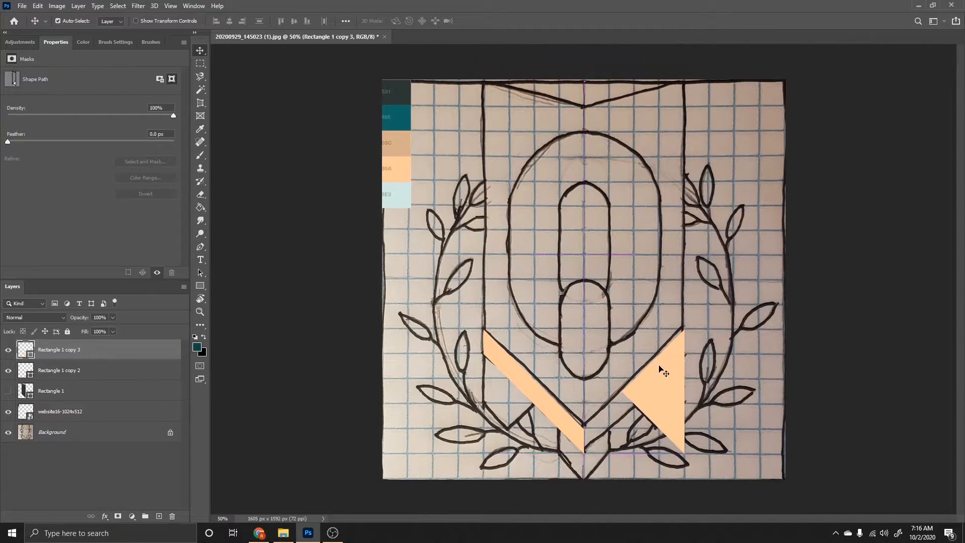
pyautogui.click(201, 273)
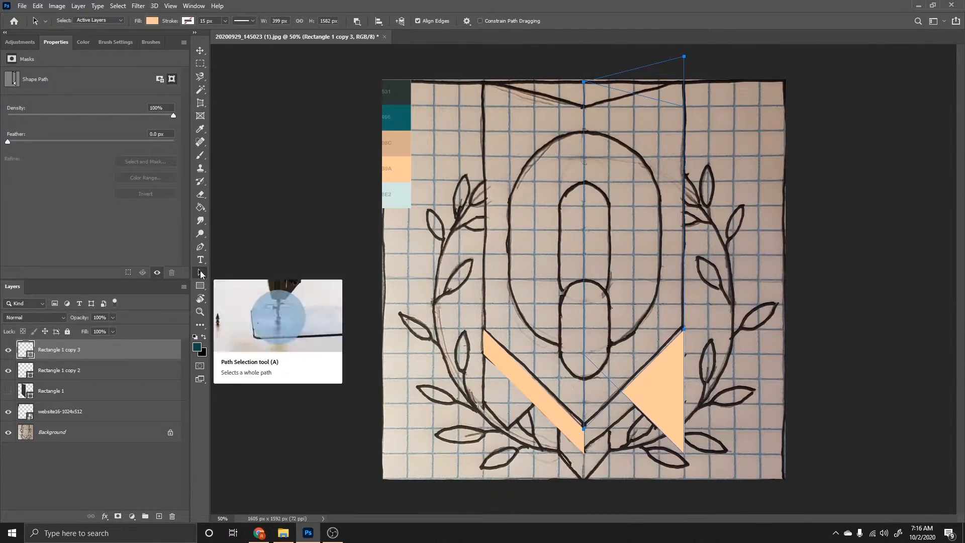
pyautogui.click(648, 420)
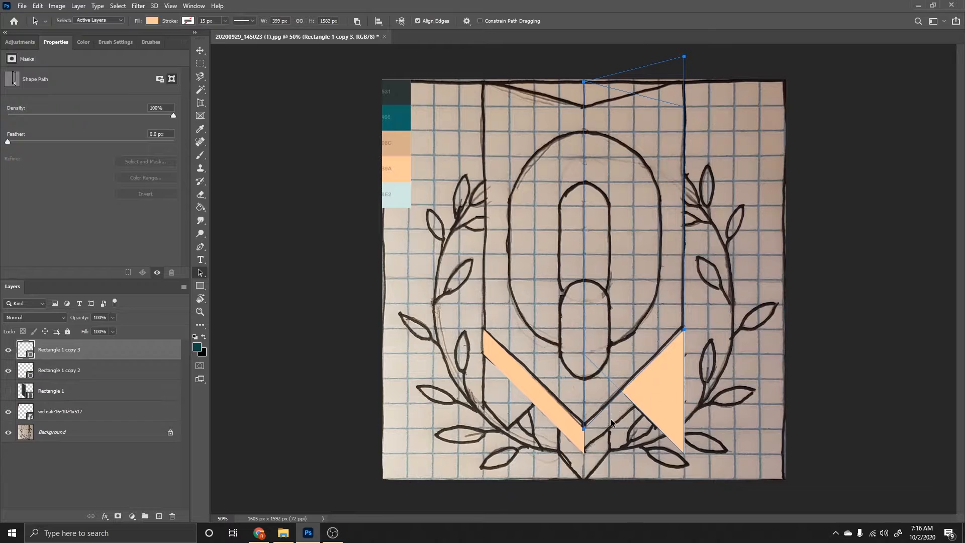
pyautogui.hotkey('ctrl', 't')
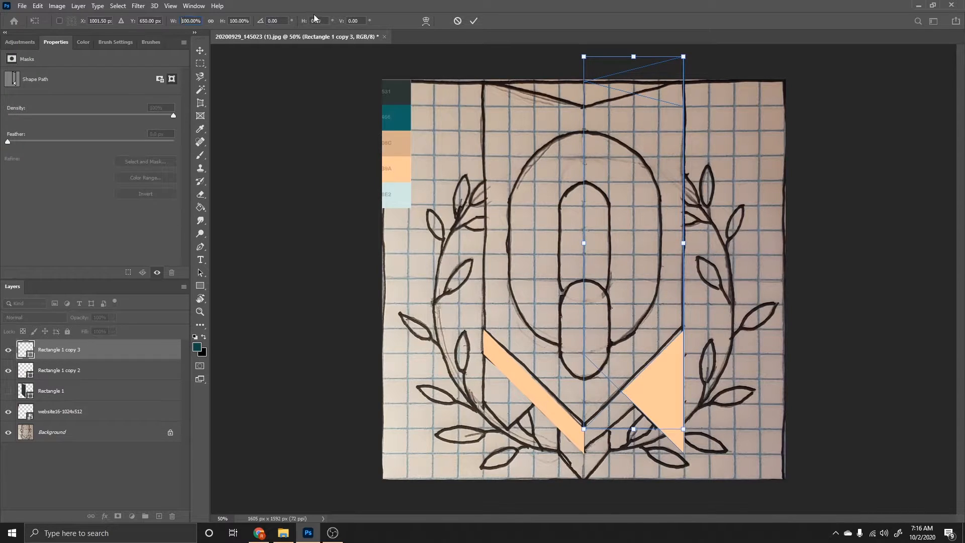
pyautogui.write('-100')
pyautogui.press('Return')
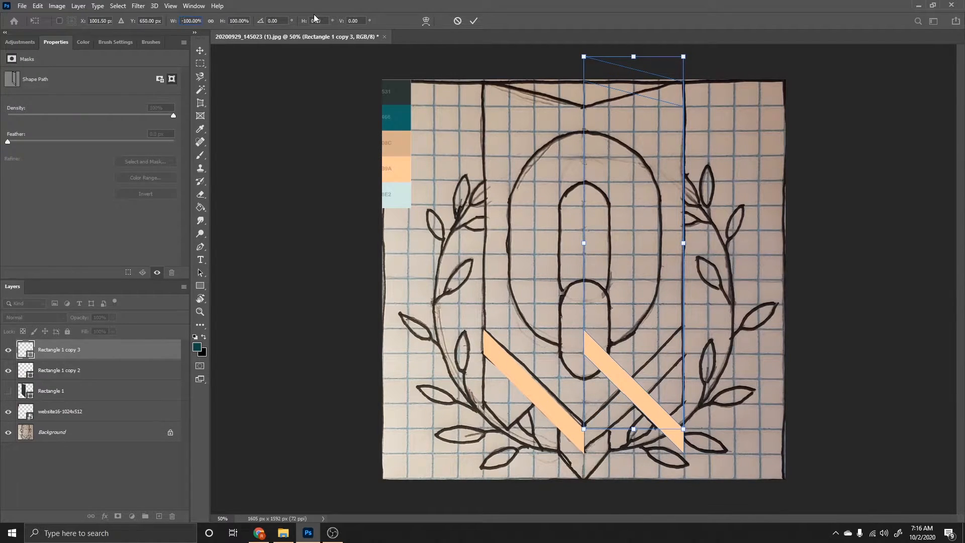
pyautogui.press('BackSpace')
pyautogui.moveTo(707, 463); pyautogui.dragTo(706, 464)
pyautogui.hotkey('ctrl', 'z')
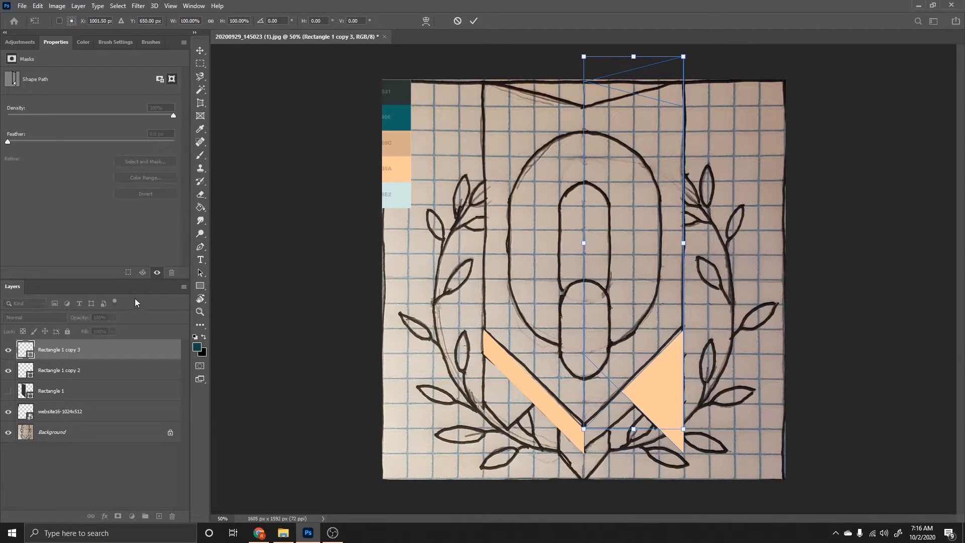
# Flip the whole right-hand band shape horizontally with a width scale of -100%, so it mirrors the peach band.
pyautogui.click(196, 272)
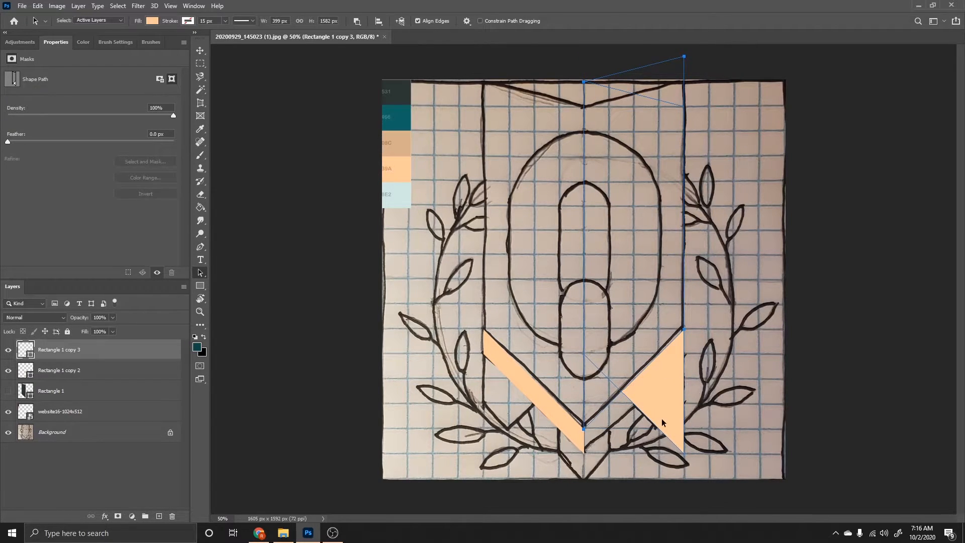
pyautogui.hotkey('ctrl', 't')
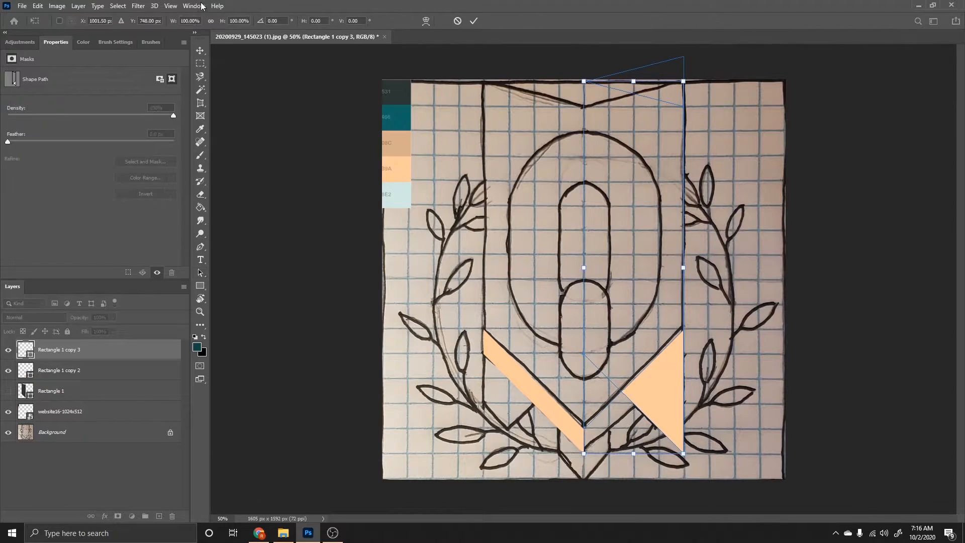
pyautogui.click(178, 25)
pyautogui.write('-100')
pyautogui.press('Return')
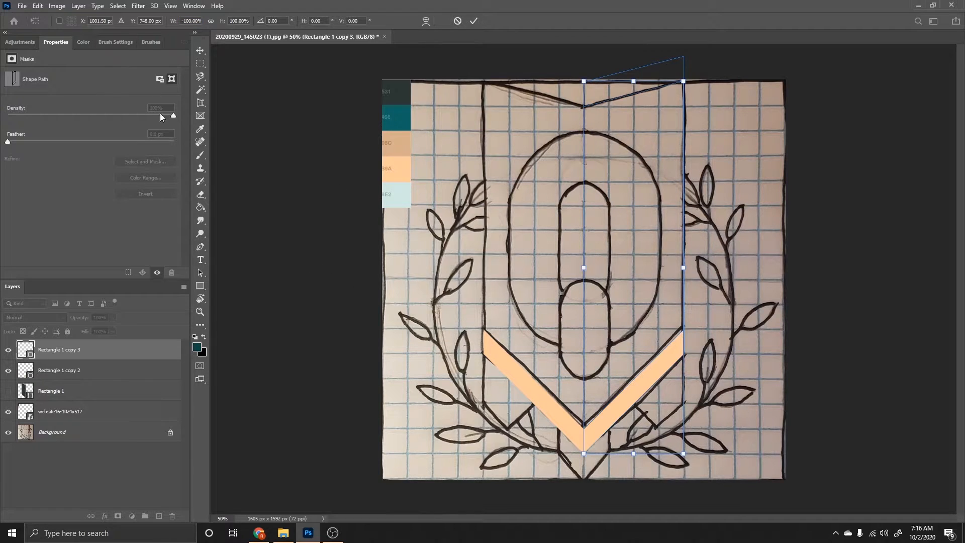
# Fill the right-hand diagonal band with the tan d8b08c sampled from the palette's third swatch.
pyautogui.click(200, 285)
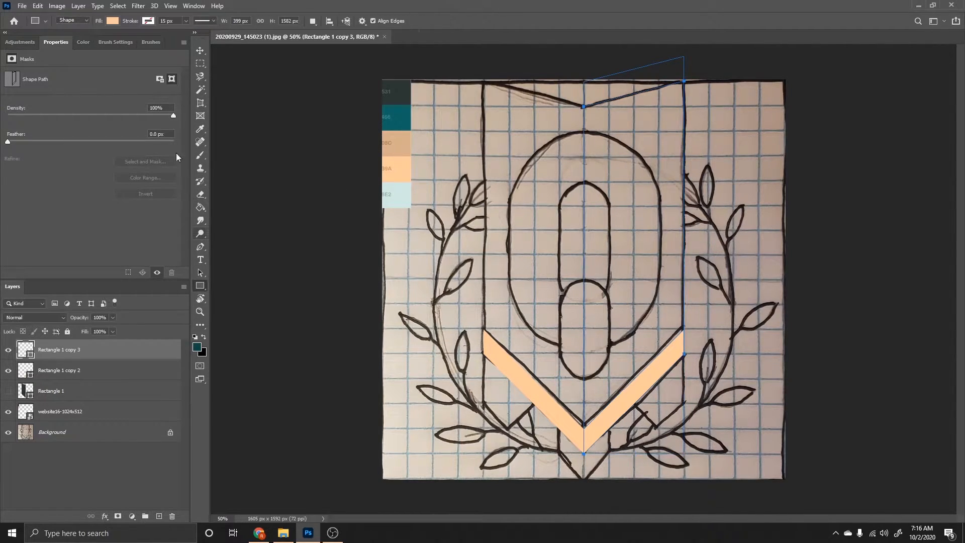
pyautogui.click(114, 21)
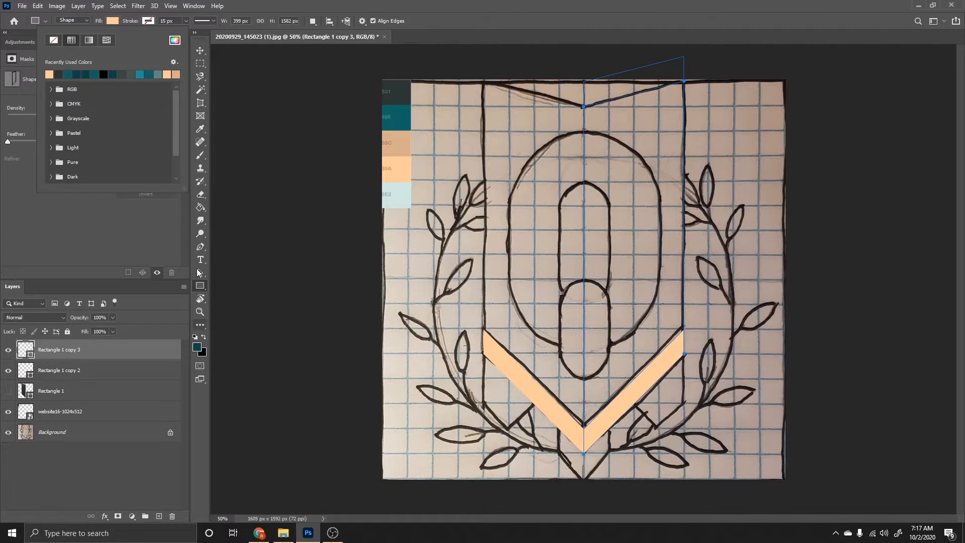
pyautogui.click(174, 39)
pyautogui.click(405, 145)
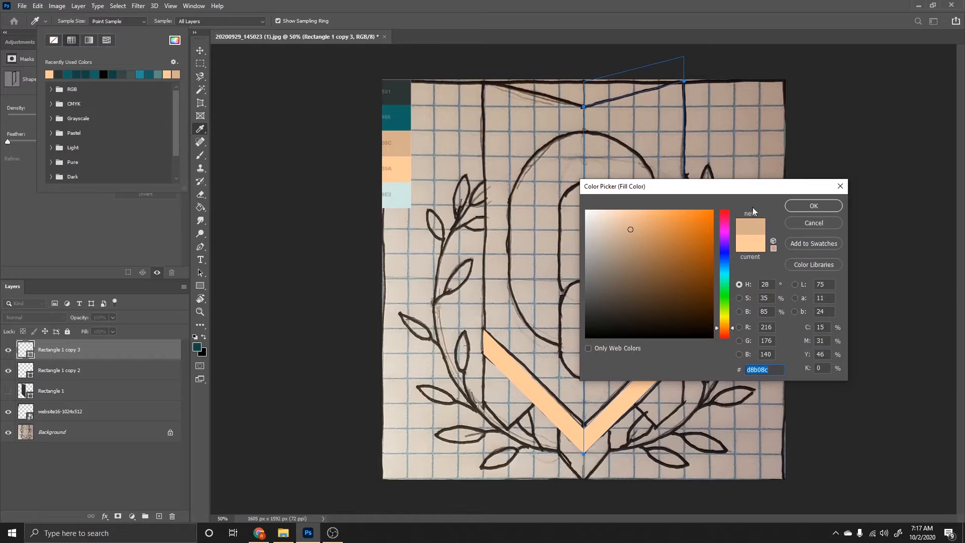
pyautogui.click(803, 208)
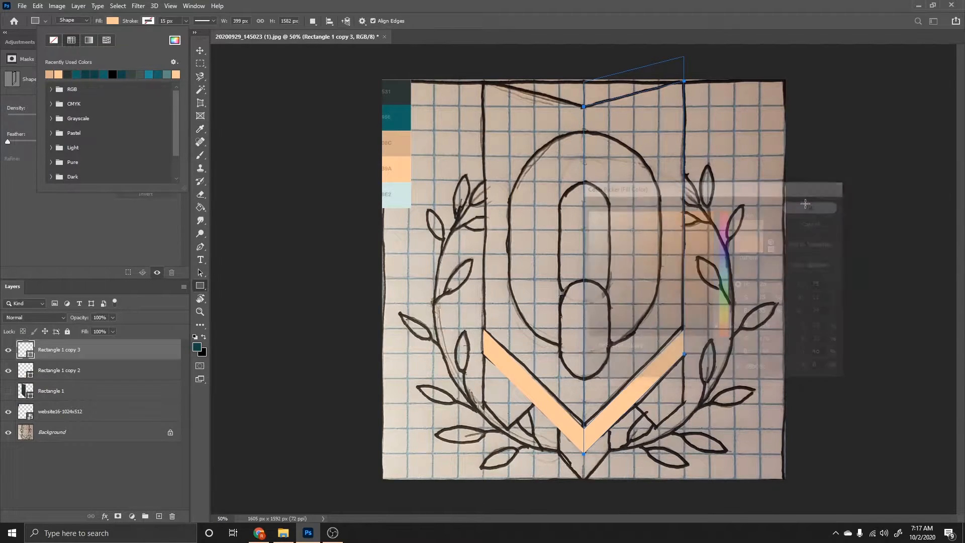
# Show the dark banner half's layer, Rectangle 1, and duplicate it as Rectangle 1 copy.
pyautogui.click(8, 391)
pyautogui.click(8, 391)
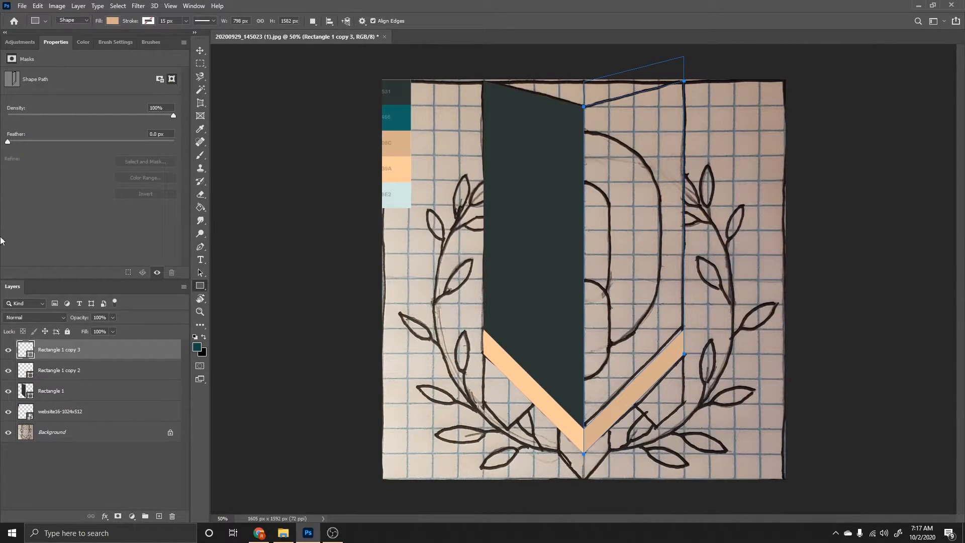
pyautogui.click(63, 391)
pyautogui.rightClick(66, 391)
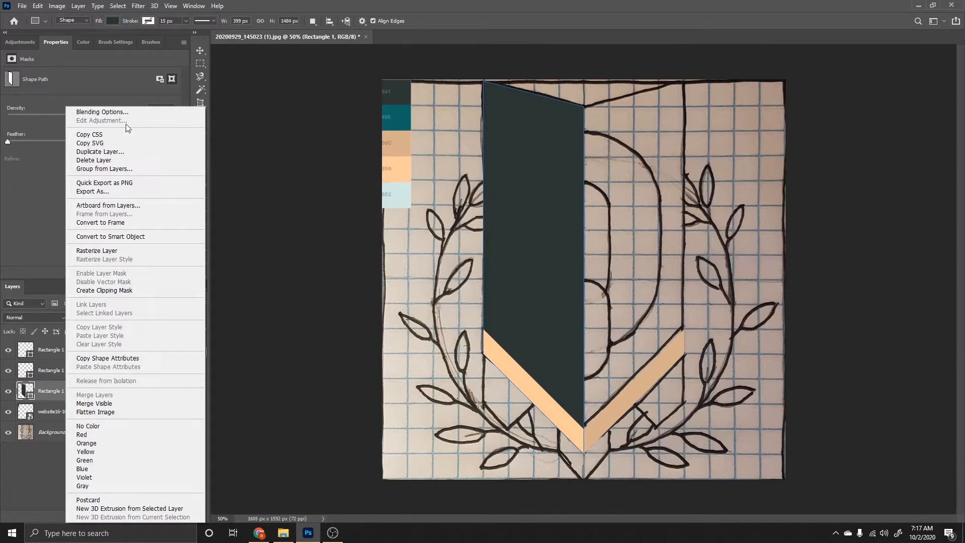
pyautogui.click(121, 152)
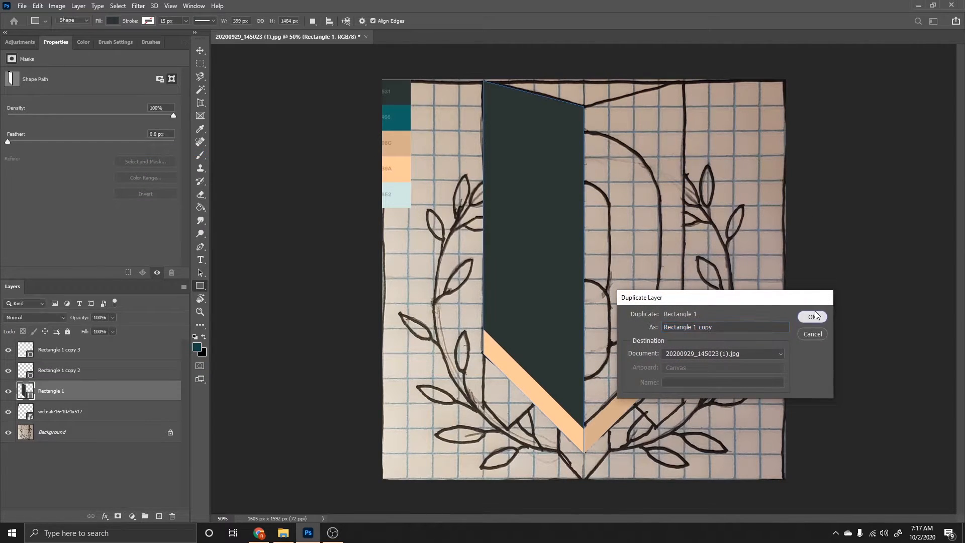
pyautogui.click(813, 316)
# Flip the duplicated banner half horizontally with a width scale of -100% and move it onto the banner's right half.
pyautogui.hotkey('ctrl', 't')
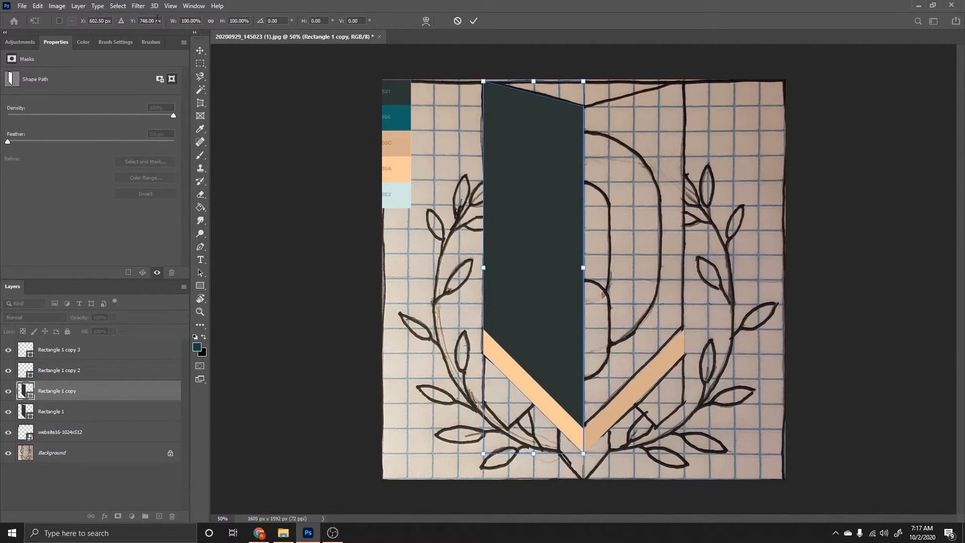
pyautogui.write('-')
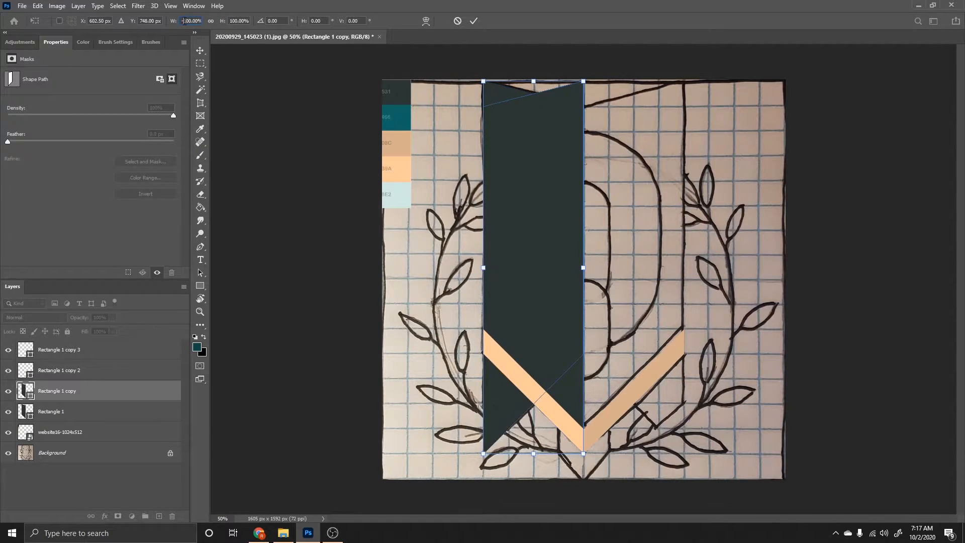
pyautogui.press('Return')
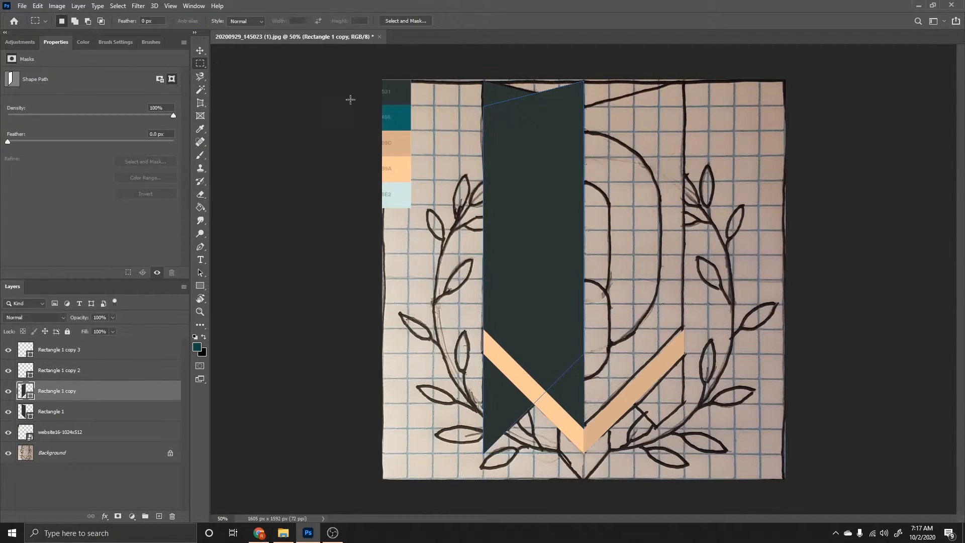
pyautogui.moveTo(546, 243); pyautogui.dragTo(643, 237)
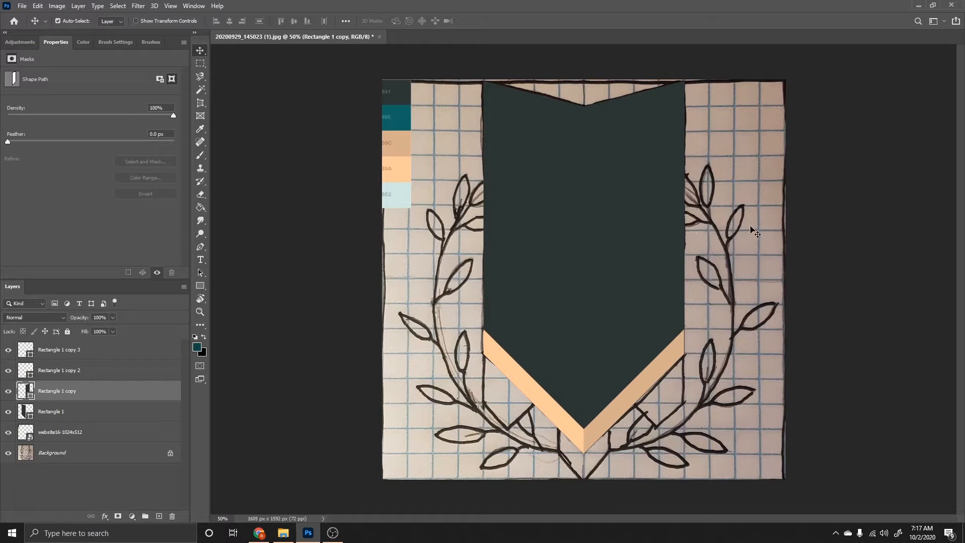
# Draw a 201 x 201 px square above the Background layer, over the sketch's lower-left wreath, and fill it with the banner's dark green.
pyautogui.hotkey('ctrl', '+')
pyautogui.scroll(-5, 779, 256)
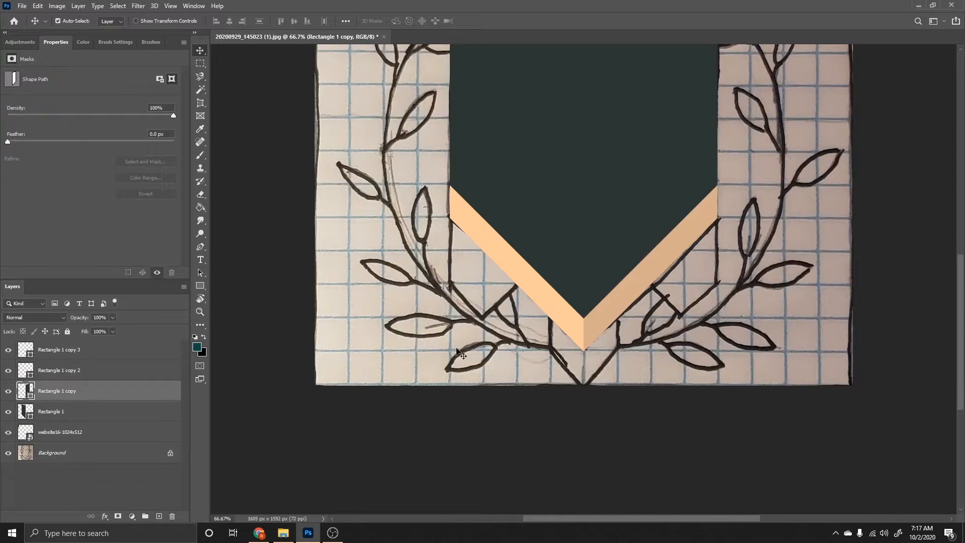
pyautogui.hotkey('ctrl', '+')
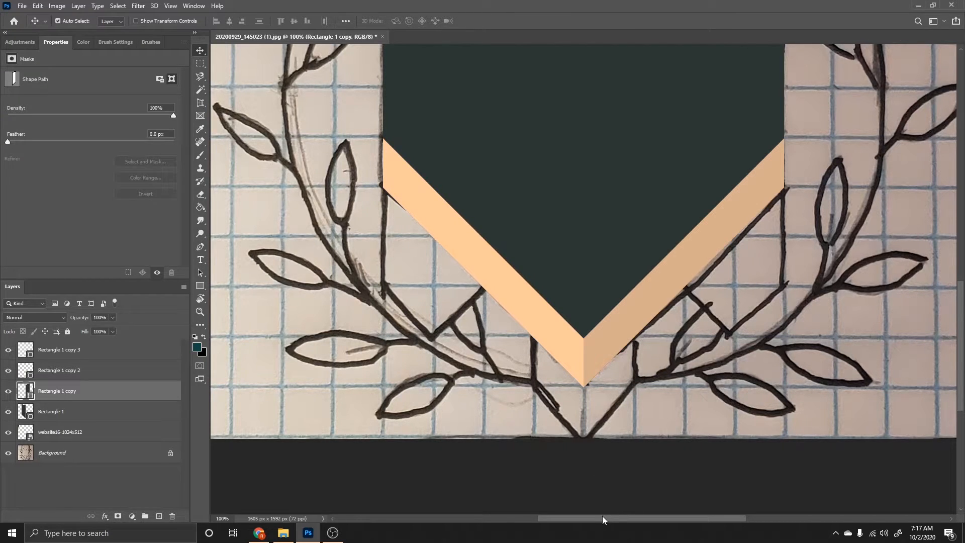
pyautogui.moveTo(566, 518); pyautogui.dragTo(529, 518)
pyautogui.click(105, 455)
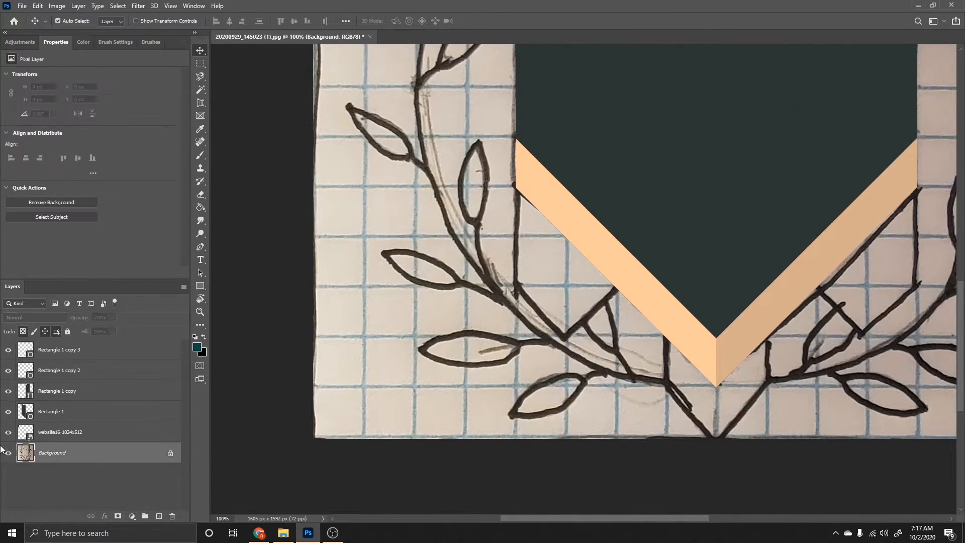
pyautogui.click(200, 286)
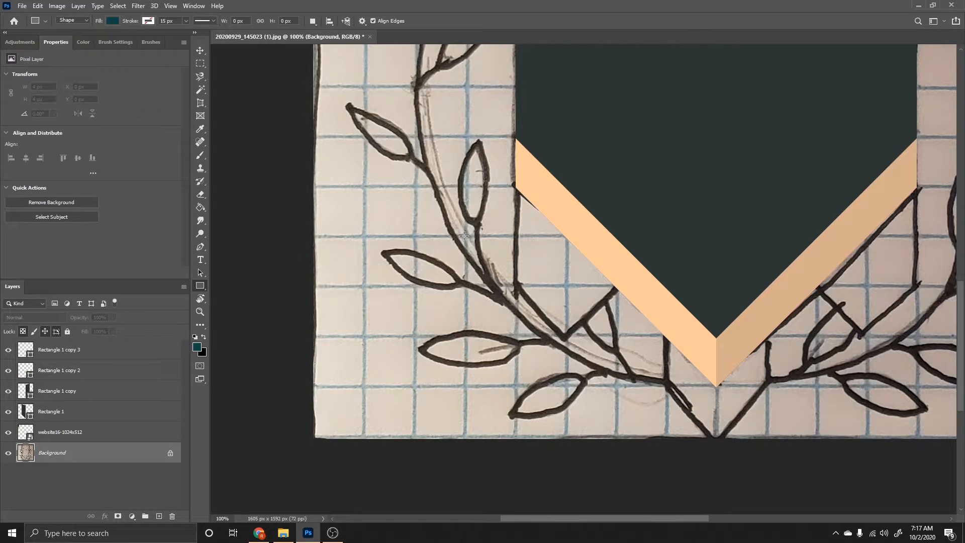
pyautogui.moveTo(465, 236); pyautogui.dragTo(364, 367)
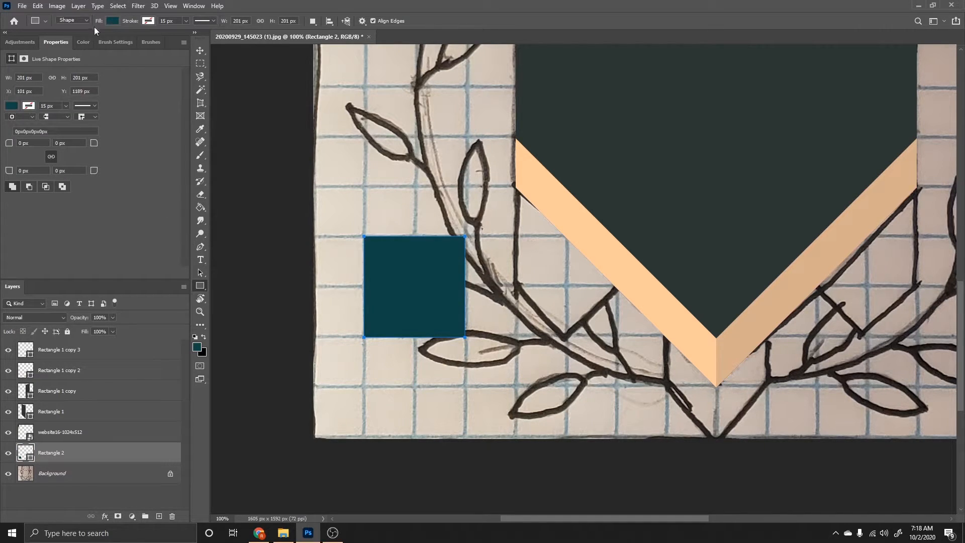
pyautogui.click(113, 21)
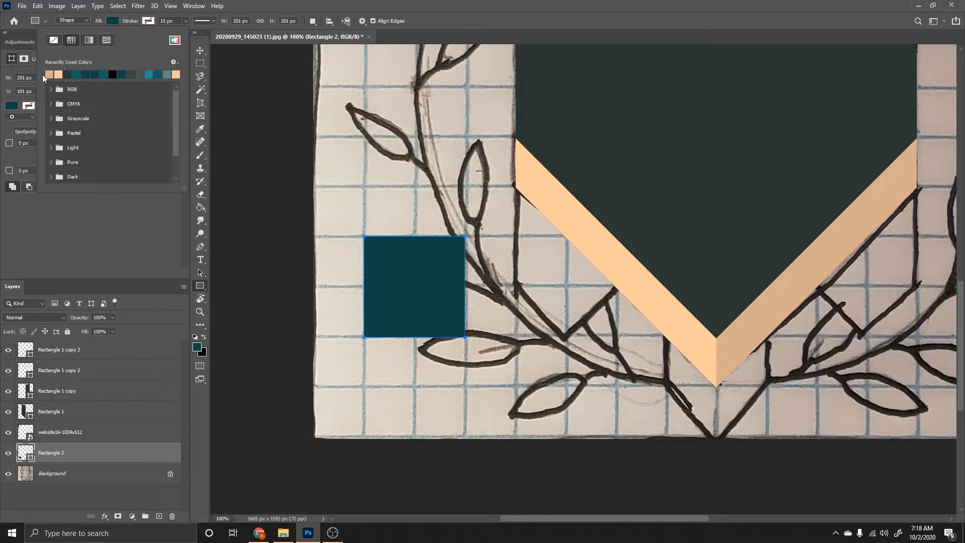
pyautogui.click(69, 74)
pyautogui.rightClick(200, 286)
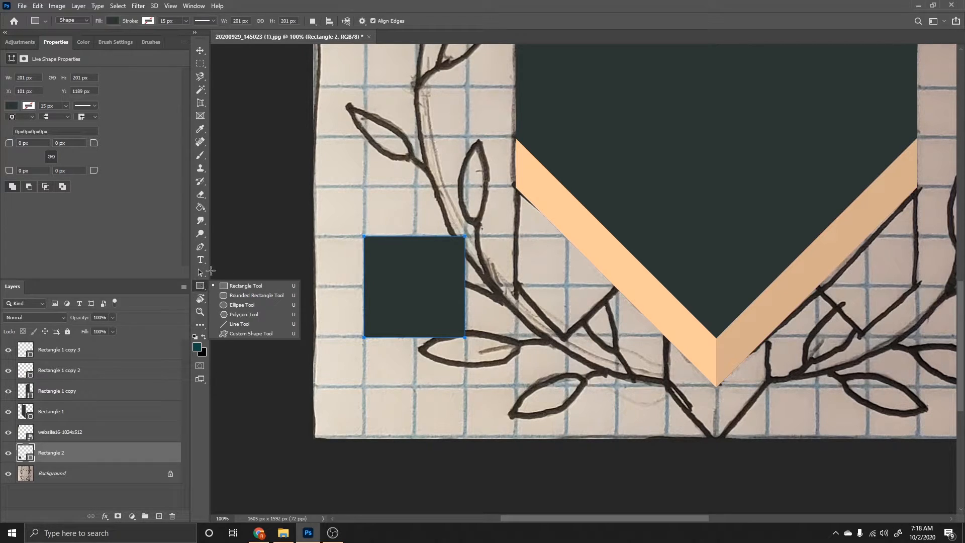
pyautogui.click(254, 433)
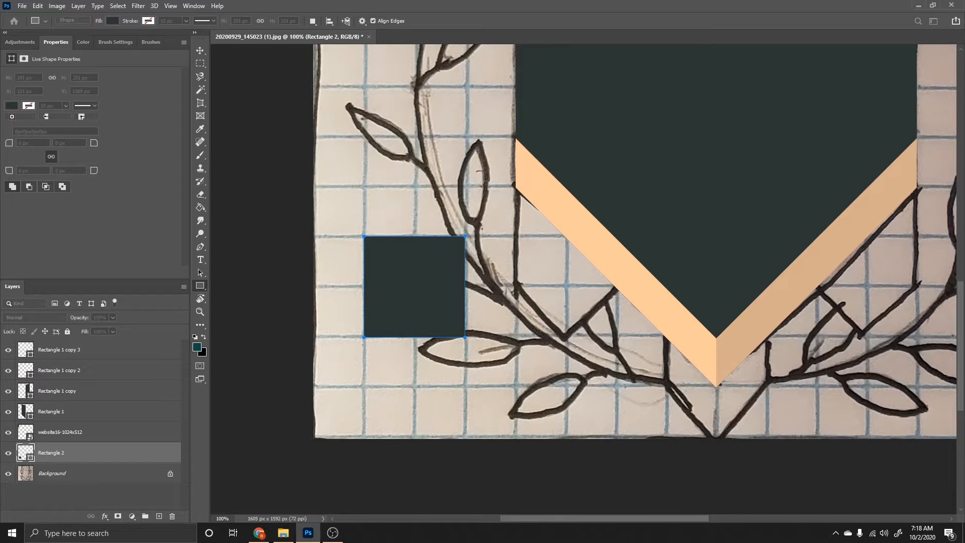
pyautogui.click(604, 287)
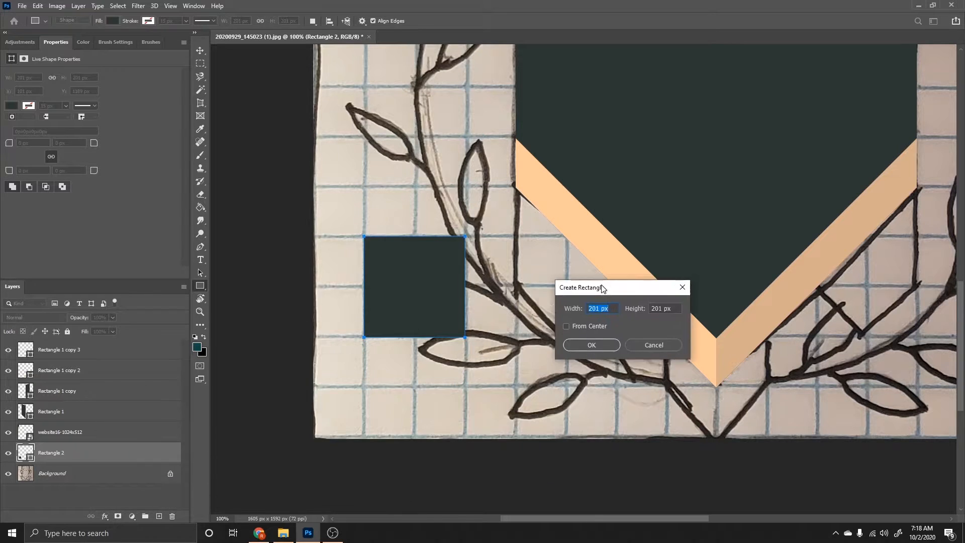
pyautogui.moveTo(603, 286); pyautogui.dragTo(597, 166)
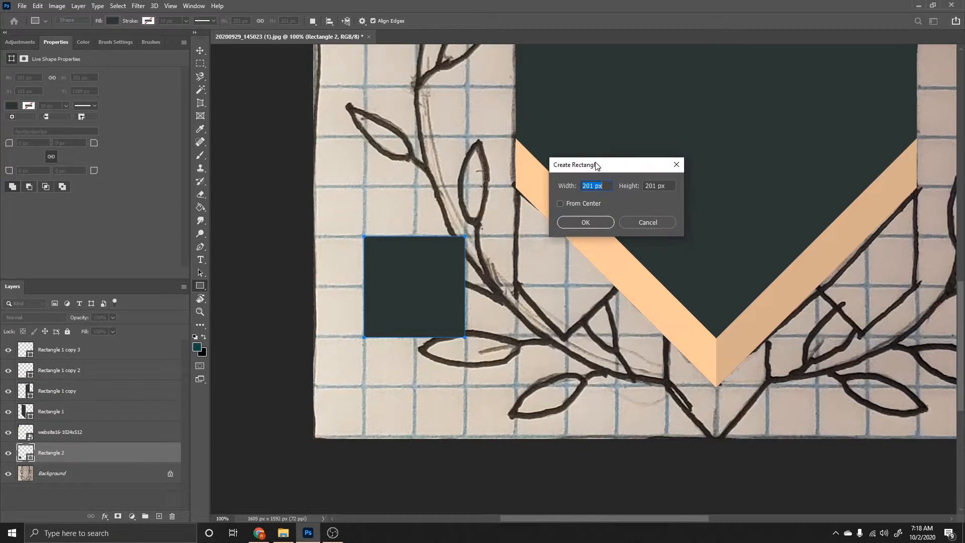
pyautogui.click(634, 225)
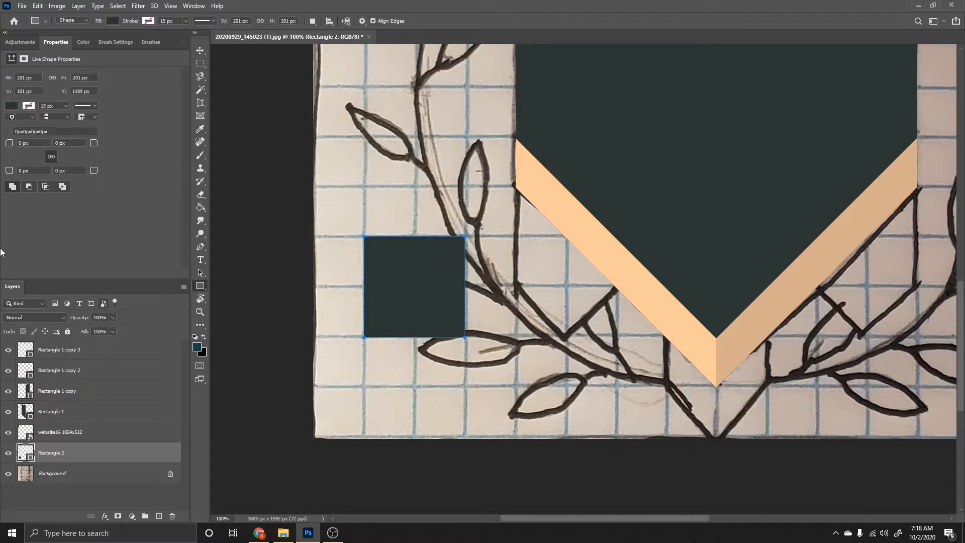
# Draw a downward-pointing triangle with the Polygon tool set to 3 sides and move it centred against the dark square's lower edge.
pyautogui.rightClick(204, 285)
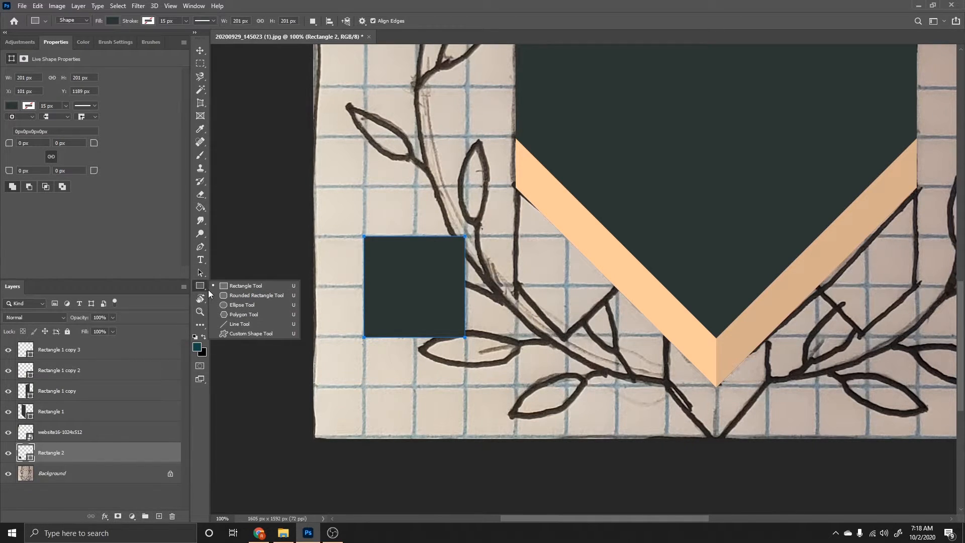
pyautogui.click(248, 315)
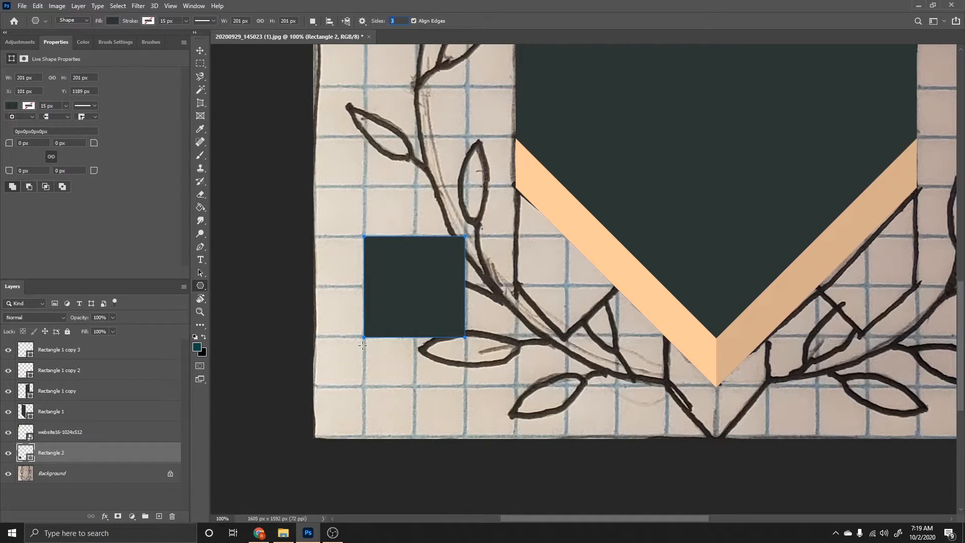
pyautogui.moveTo(364, 344); pyautogui.dragTo(387, 401)
pyautogui.click(199, 51)
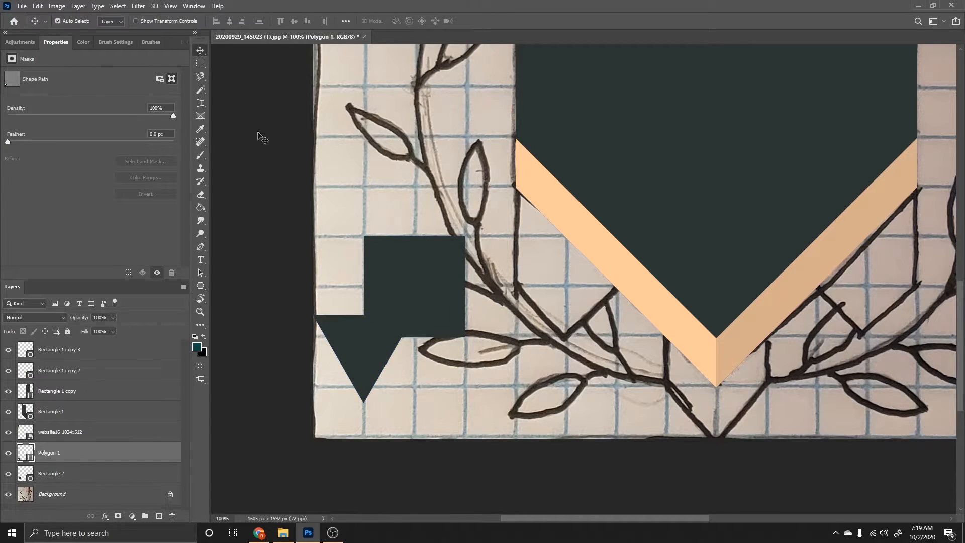
pyautogui.moveTo(355, 339); pyautogui.dragTo(408, 366)
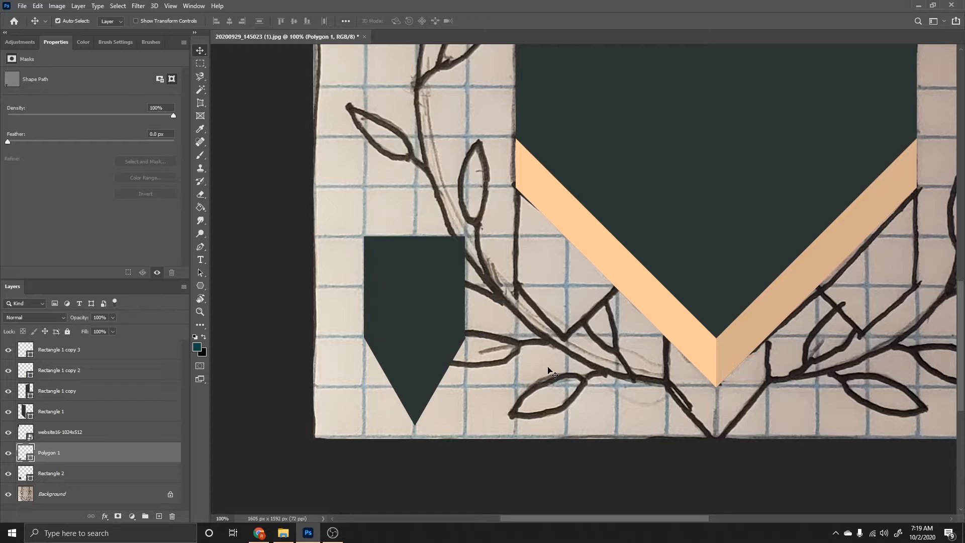
pyautogui.hotkey('ctrl', '-')
pyautogui.hotkey('ctrl', '+')
pyautogui.hotkey('ctrl', '+')
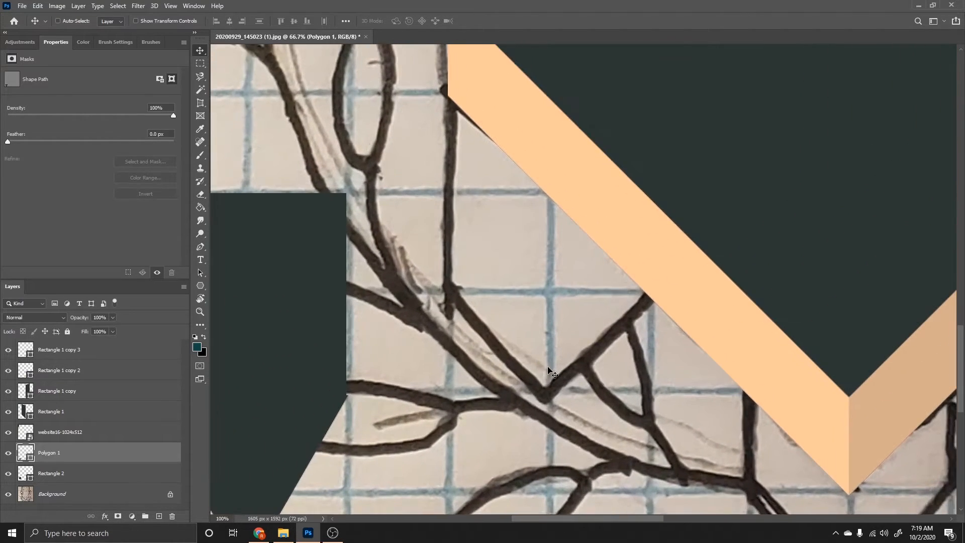
# Transform the triangle to match the dark square's width and shorten it to one sketch grid square in height.
pyautogui.scroll(-2, 946, 327)
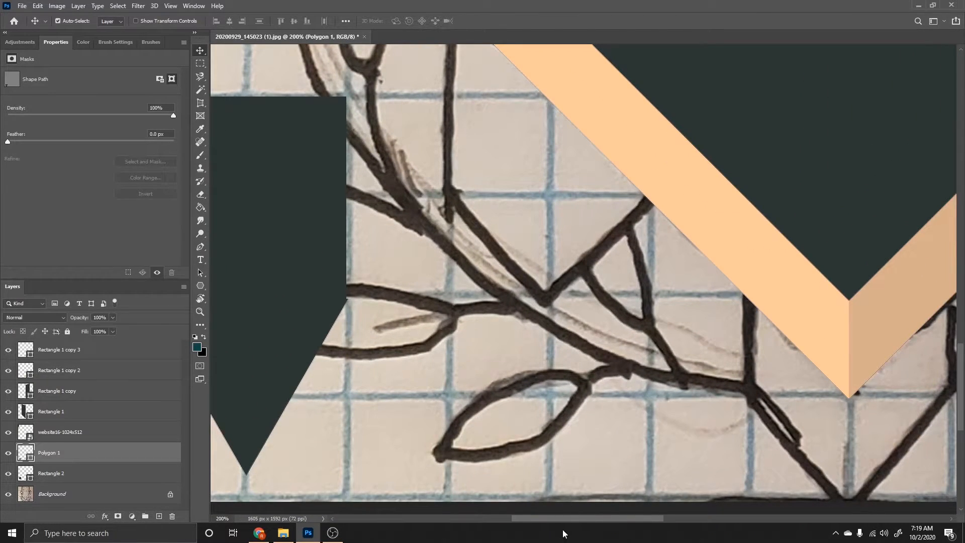
pyautogui.moveTo(561, 524); pyautogui.dragTo(515, 523)
pyautogui.press('ctrl')
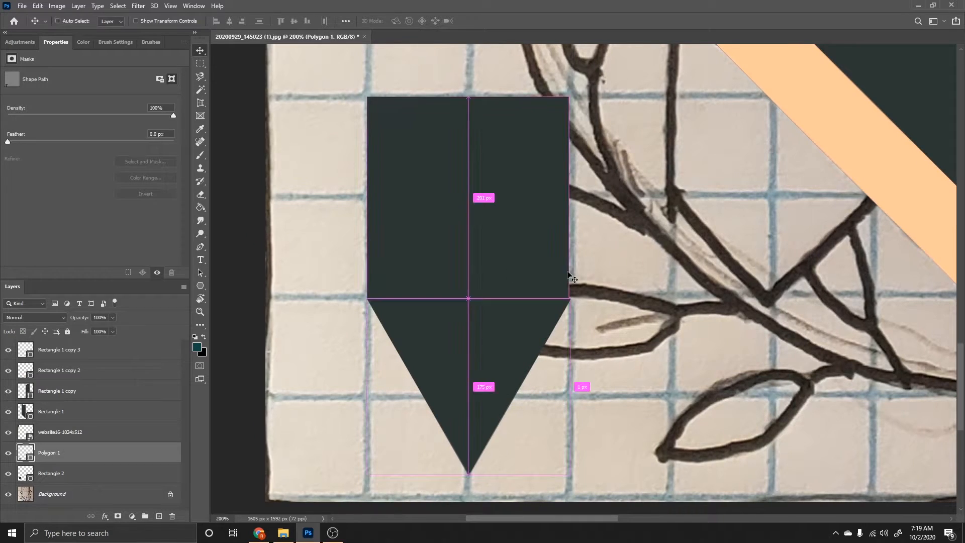
pyautogui.moveTo(422, 346)
pyautogui.mouseDown()
pyautogui.moveTo(414, 357)
pyautogui.moveTo(433, 349)
pyautogui.moveTo(421, 342)
pyautogui.mouseUp()
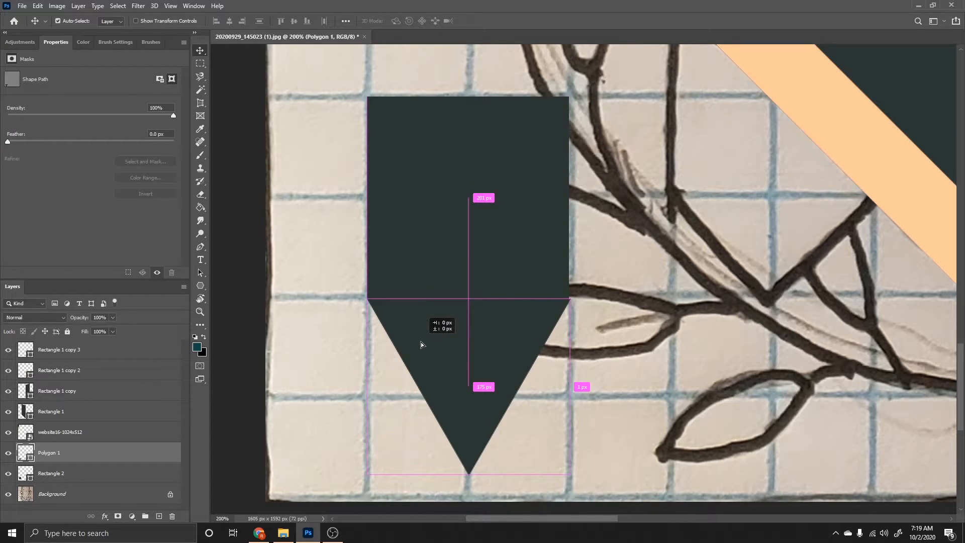
pyautogui.moveTo(420, 341); pyautogui.dragTo(421, 341)
pyautogui.hotkey('ctrl', 't')
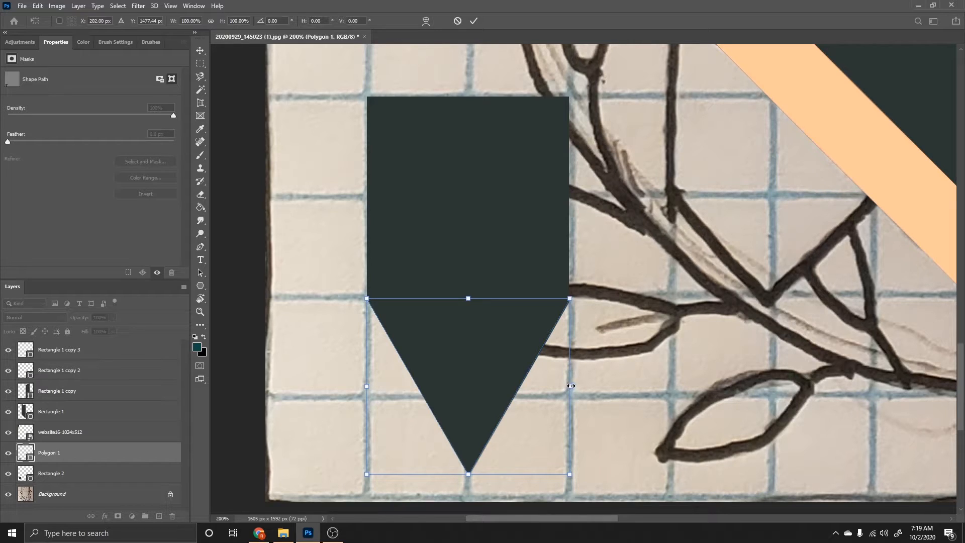
pyautogui.moveTo(570, 387)
pyautogui.mouseDown()
pyautogui.moveTo(558, 389)
pyautogui.moveTo(568, 383)
pyautogui.moveTo(547, 372)
pyautogui.moveTo(586, 370)
pyautogui.moveTo(564, 378)
pyautogui.moveTo(570, 398)
pyautogui.mouseUp()
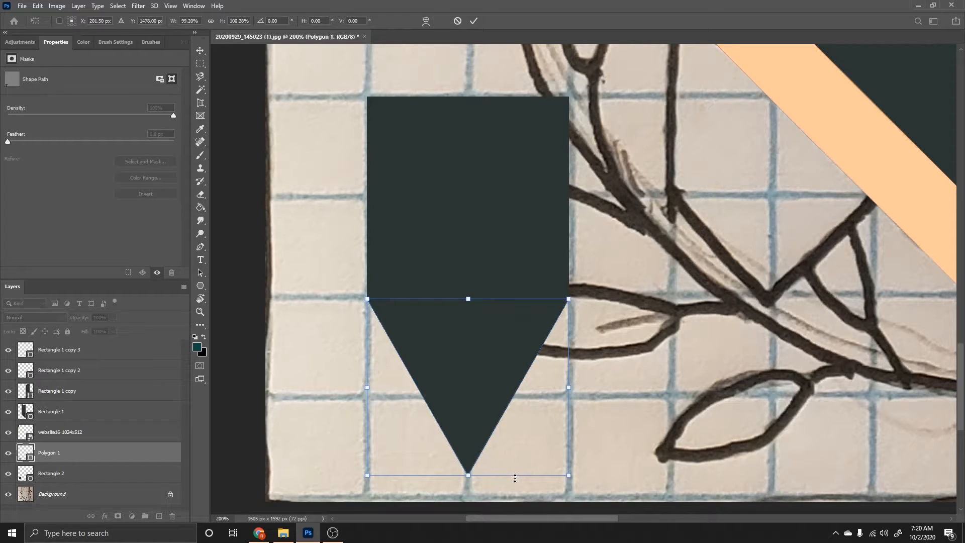
pyautogui.moveTo(514, 478); pyautogui.dragTo(515, 399)
pyautogui.press('Return')
pyautogui.hotkey('ctrl', '-')
pyautogui.hotkey('ctrl', '-')
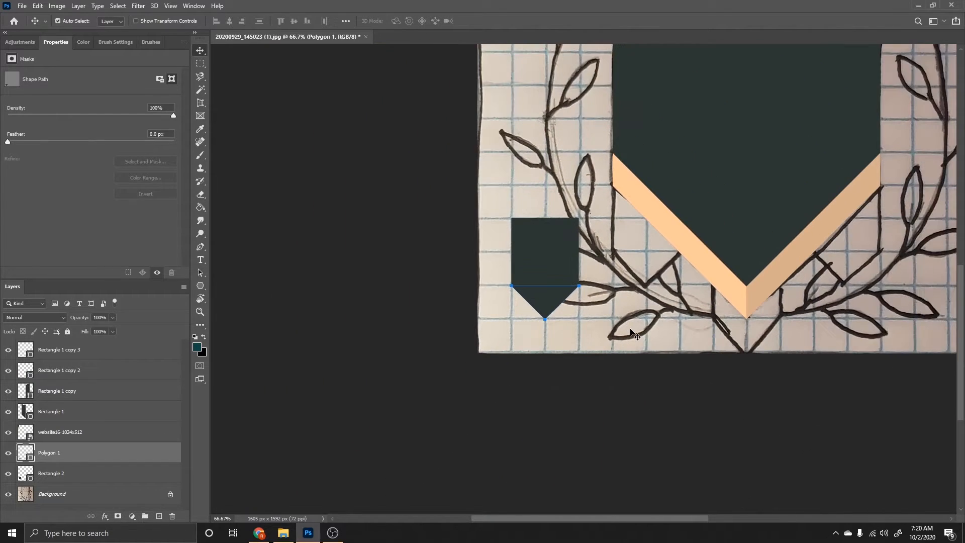
# Merge the triangle and square layers, Polygon 1 and Rectangle 2, into a single shape.
pyautogui.click(8, 453)
pyautogui.click(8, 474)
pyautogui.click(8, 474)
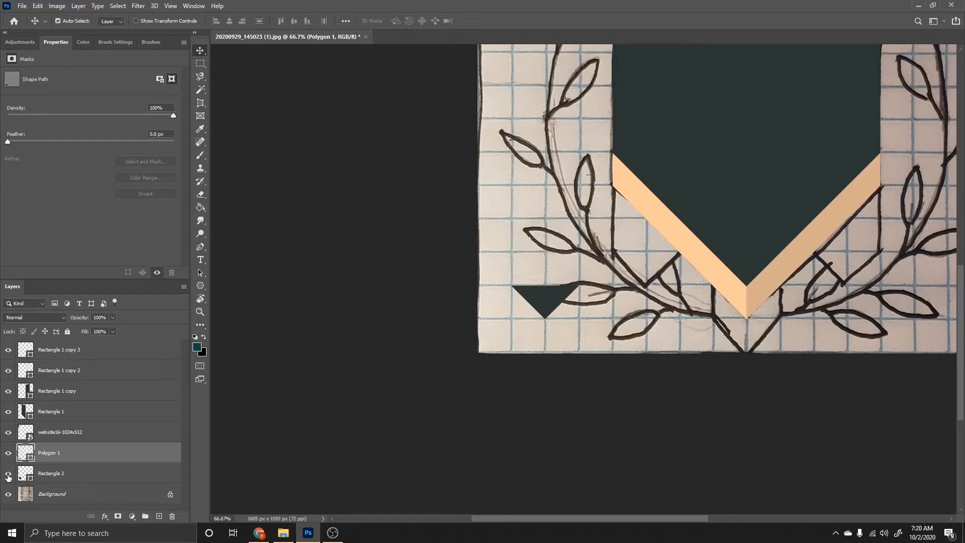
pyautogui.click(9, 453)
pyautogui.click(8, 474)
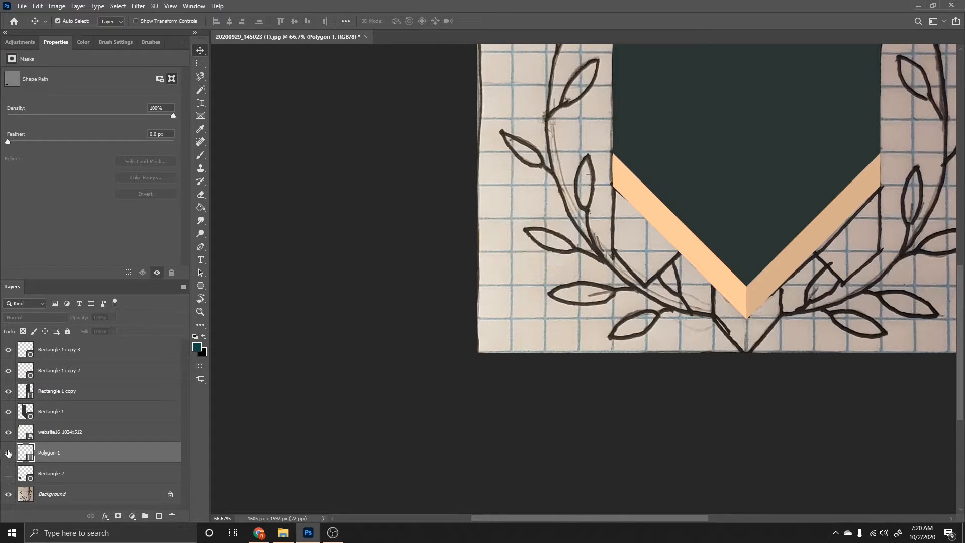
pyautogui.click(9, 453)
pyautogui.click(8, 474)
pyautogui.keyDown('shift'); pyautogui.click(83, 473); pyautogui.keyUp('shift')
pyautogui.rightClick(82, 473)
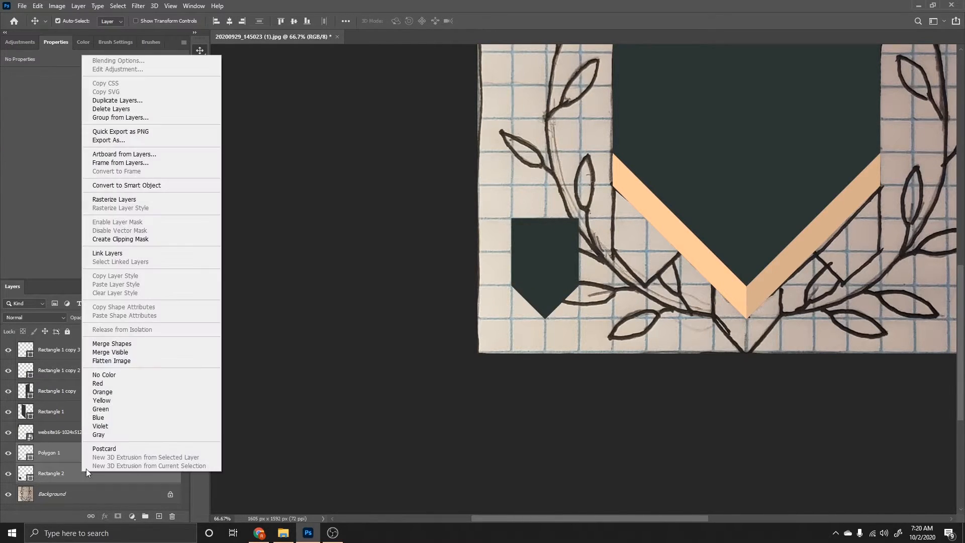
pyautogui.click(109, 345)
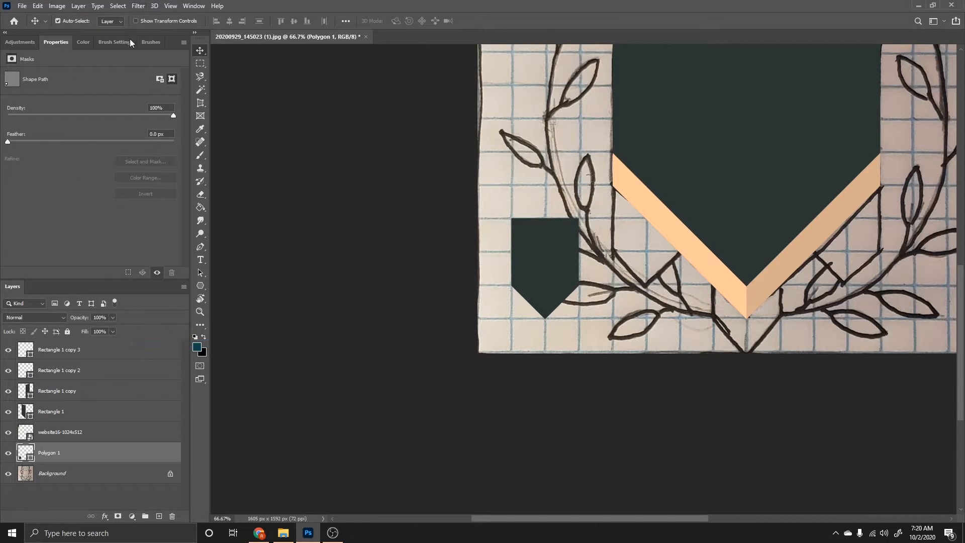
# Move the merged pointed shape onto the sketch's left ribbon tail, tucked beneath the banner's light diagonal band.
pyautogui.moveTo(536, 273); pyautogui.dragTo(632, 236)
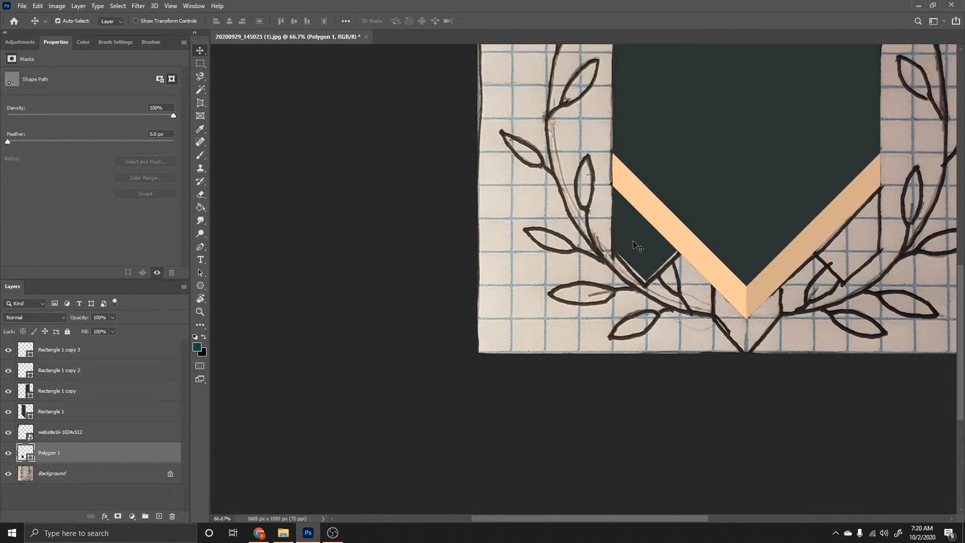
pyautogui.hotkey('ctrl', '+')
pyautogui.hotkey('ctrl', '+')
pyautogui.scroll(4, 673, 166)
pyautogui.moveTo(727, 251)
pyautogui.mouseDown()
pyautogui.moveTo(718, 253)
pyautogui.moveTo(725, 260)
pyautogui.mouseUp()
pyautogui.hotkey('ctrl', '-')
pyautogui.hotkey('ctrl', '-')
pyautogui.hotkey('ctrl', '-')
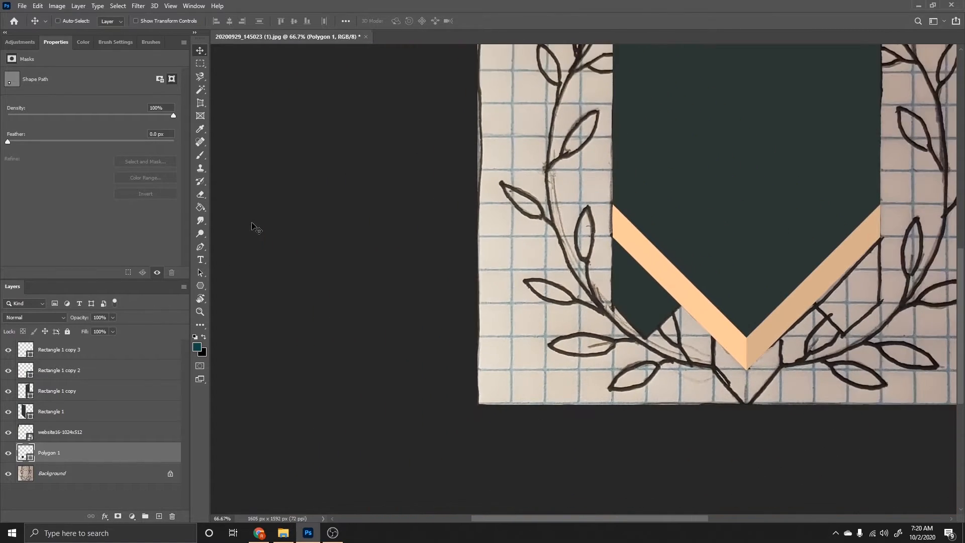
pyautogui.hotkey('ctrl', '+')
pyautogui.scroll(-4, 254, 225)
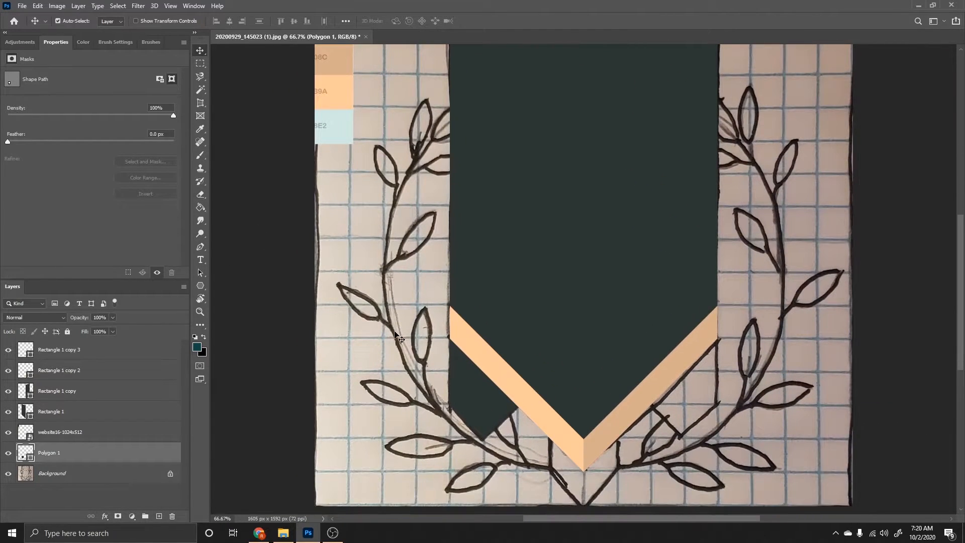
# Merge the two dark banner halves, Rectangle 1 and Rectangle 1 copy, into a single shape.
pyautogui.moveTo(51, 396); pyautogui.dragTo(91, 436)
pyautogui.scroll(4, 445, 410)
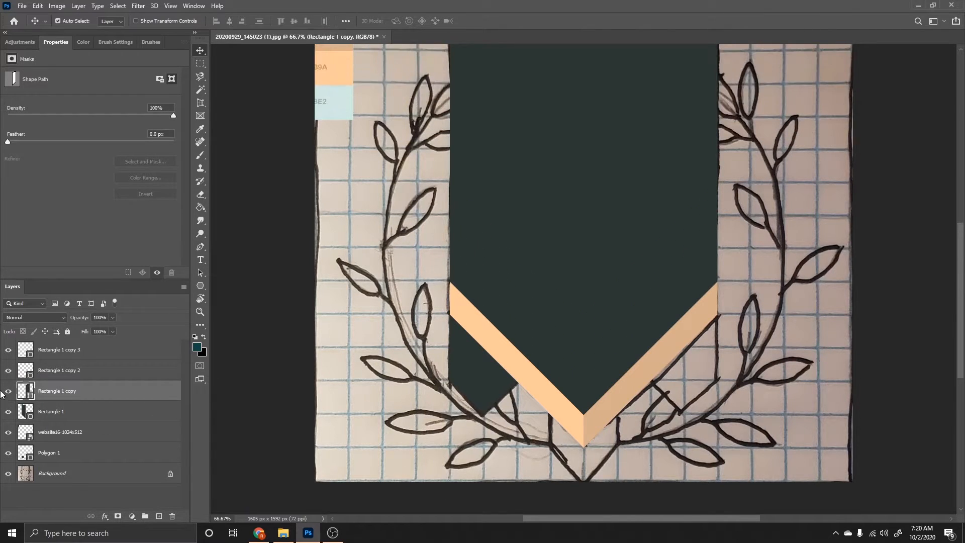
pyautogui.click(8, 392)
pyautogui.click(8, 412)
pyautogui.click(8, 412)
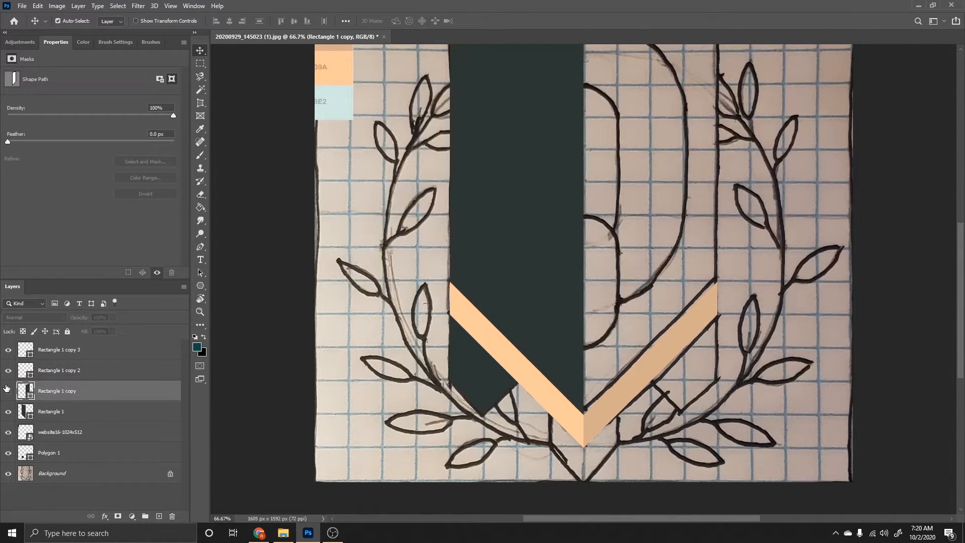
pyautogui.click(8, 391)
pyautogui.keyDown('shift'); pyautogui.click(67, 417); pyautogui.keyUp('shift')
pyautogui.rightClick(67, 417)
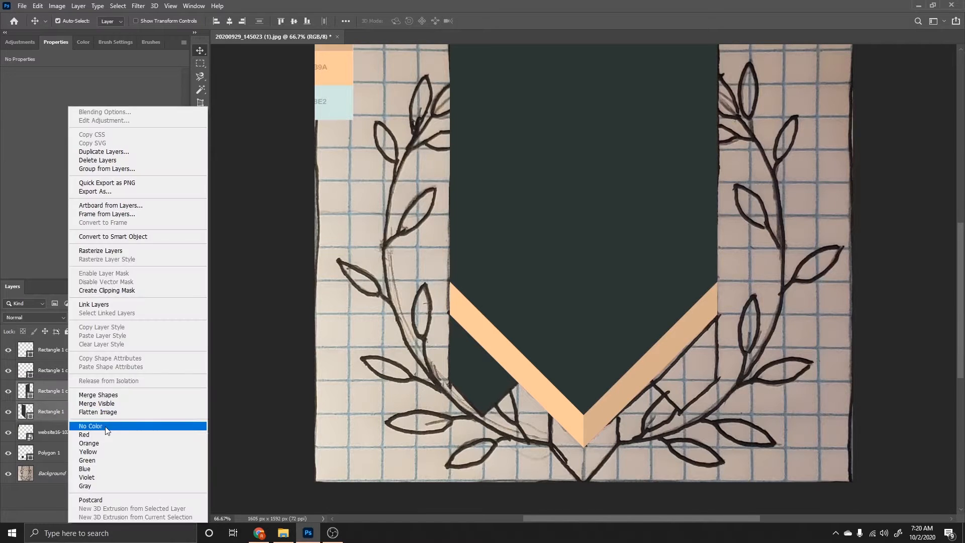
pyautogui.click(100, 395)
# Duplicate the ribbon tail layer as Polygon 1 copy and move the duplicate onto the sketch's right ribbon tail.
pyautogui.click(50, 419)
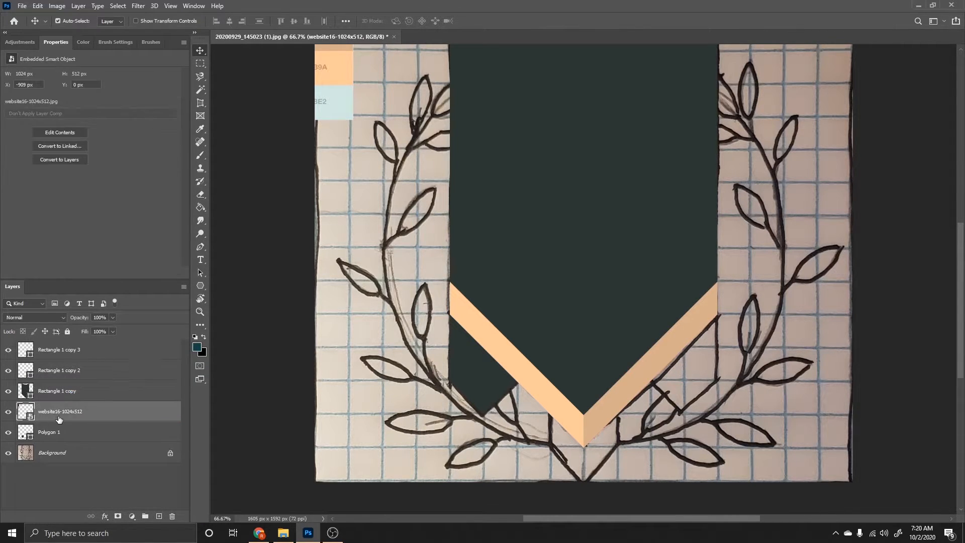
pyautogui.rightClick(58, 433)
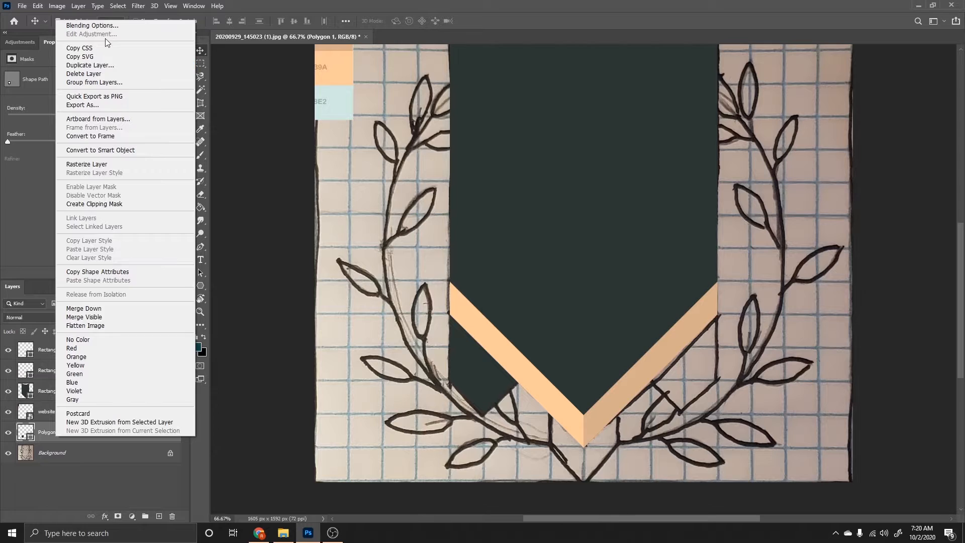
pyautogui.click(90, 65)
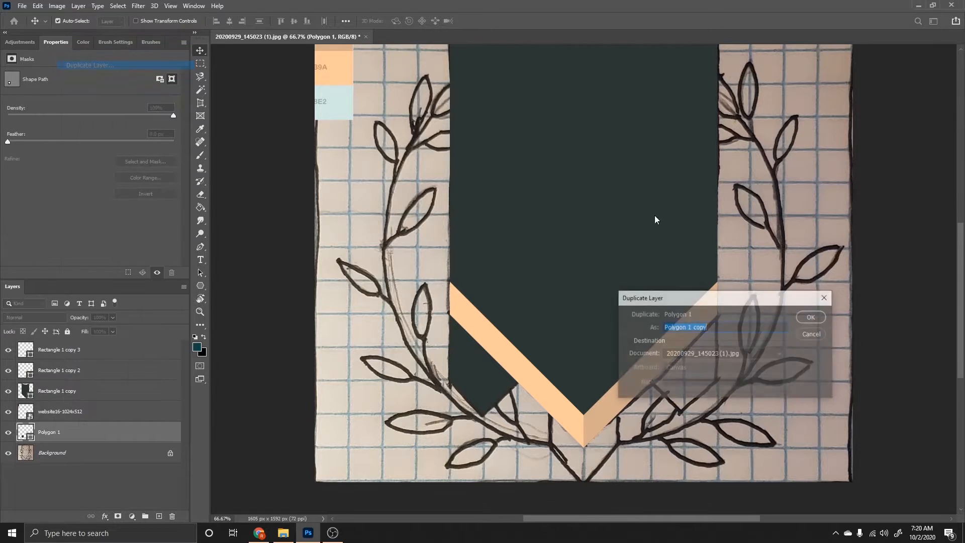
pyautogui.click(812, 317)
pyautogui.moveTo(478, 393); pyautogui.dragTo(665, 418)
# Duplicate the right ribbon tail as Polygon 1 copy 2 and move it onto the central tail below the banner's point.
pyautogui.rightClick(48, 433)
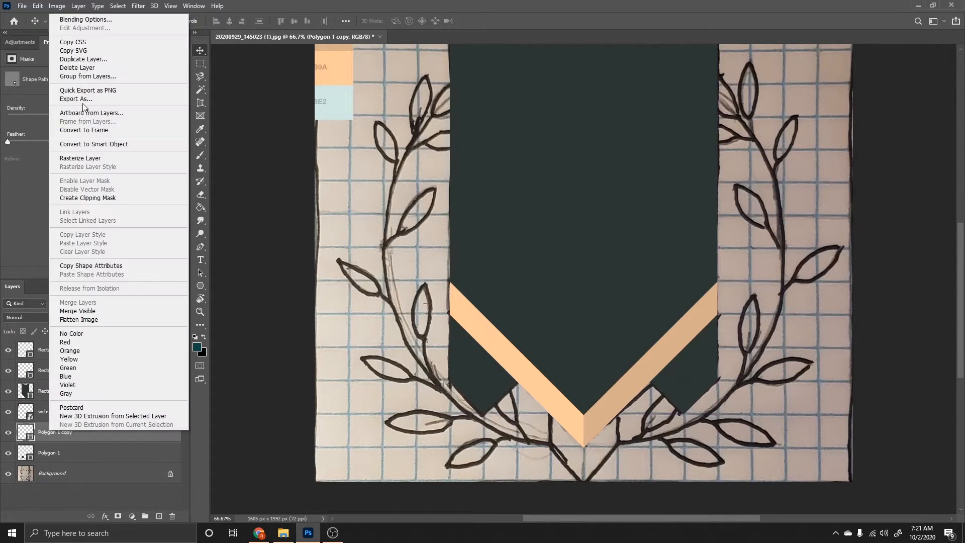
pyautogui.click(75, 65)
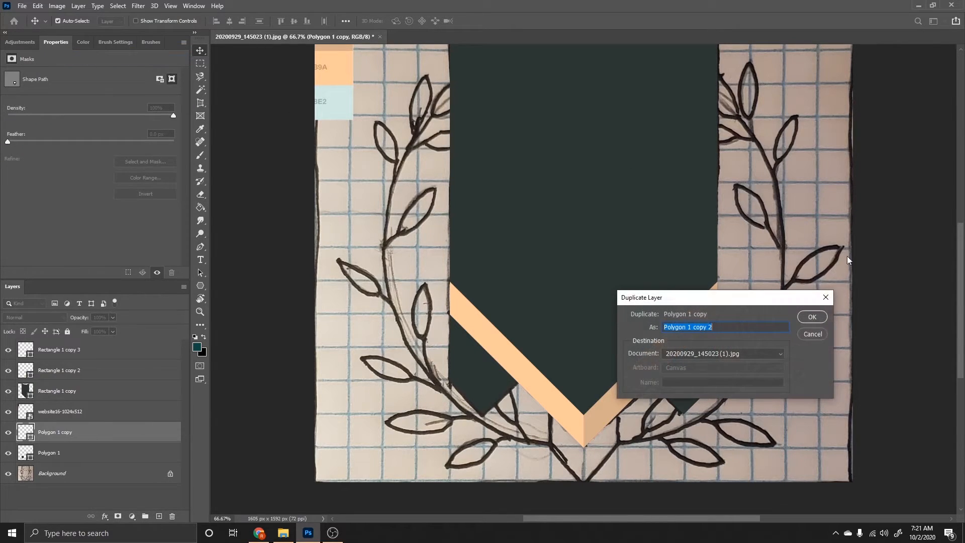
pyautogui.click(813, 317)
pyautogui.moveTo(699, 356); pyautogui.dragTo(601, 430)
pyautogui.scroll(1, 703, 390)
pyautogui.scroll(-1, 711, 404)
pyautogui.scroll(3, 711, 404)
pyautogui.scroll(-1, 660, 364)
pyautogui.scroll(-1, 660, 364)
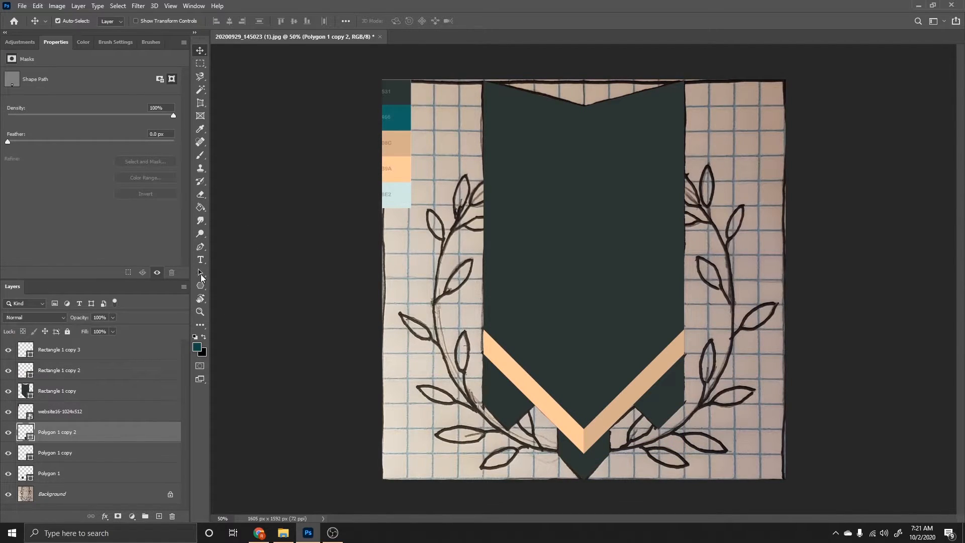
# Convert the Background sketch to the regular layer Layer 0, place it above all other layers, and set its opacity to 50%.
pyautogui.doubleClick(74, 494)
pyautogui.click(618, 298)
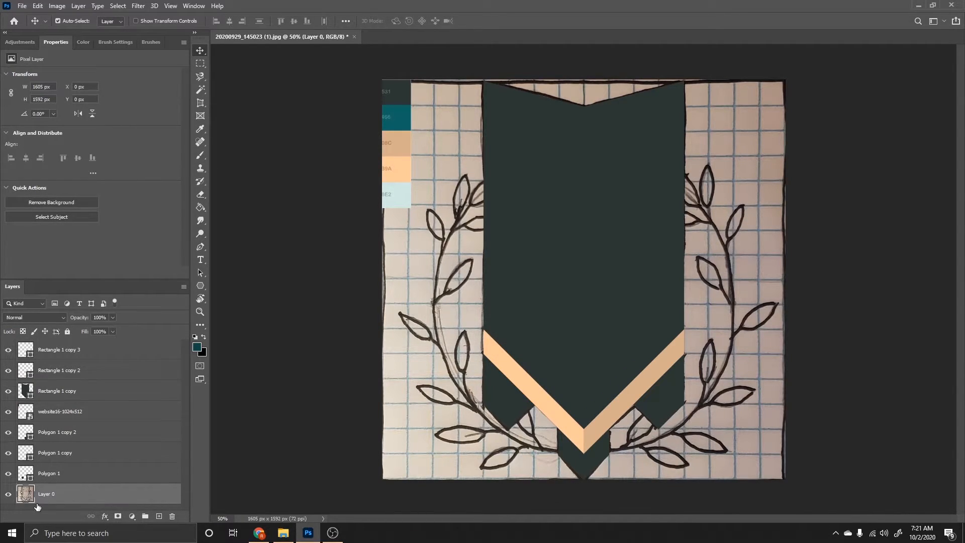
pyautogui.moveTo(71, 498)
pyautogui.mouseDown()
pyautogui.moveTo(43, 356)
pyautogui.moveTo(58, 345)
pyautogui.mouseUp()
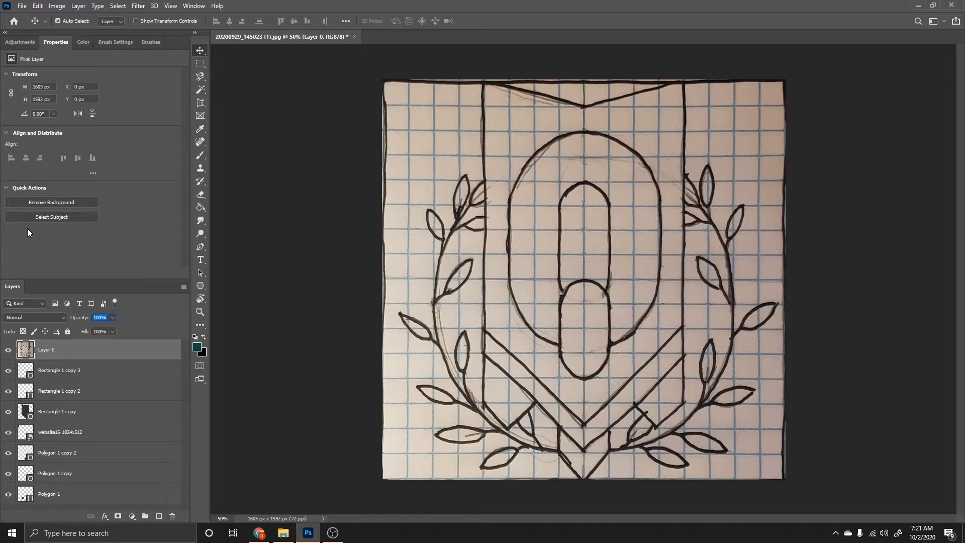
pyautogui.write('3')
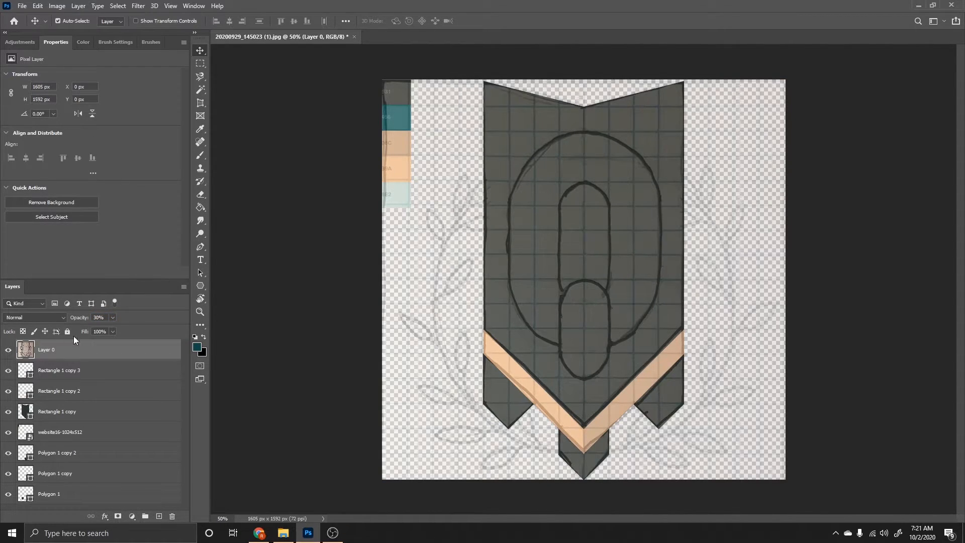
pyautogui.write('50')
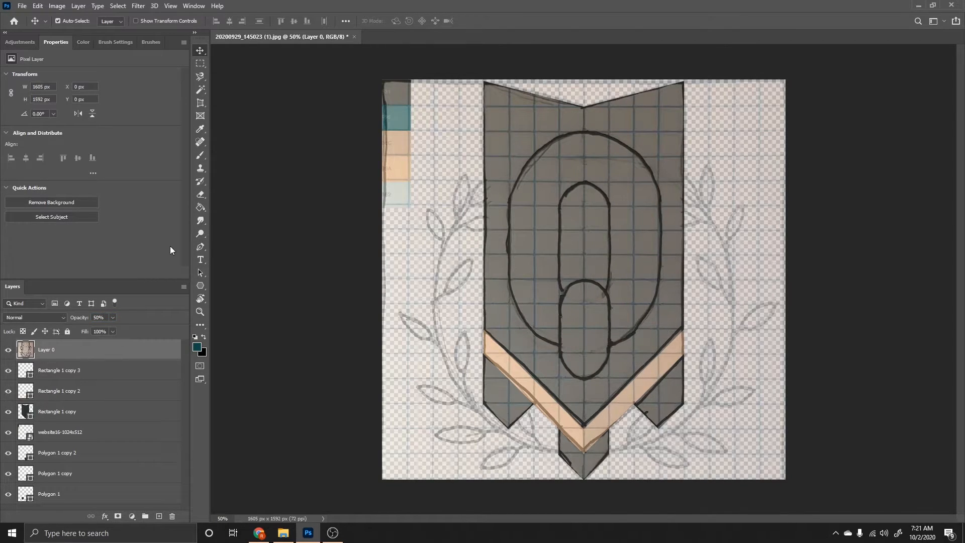
# Draw a teal 595 x 886 px rounded rectangle with a 1000 px radius over the sketch's large oval, and restack Layer 0 above it.
pyautogui.click(200, 285)
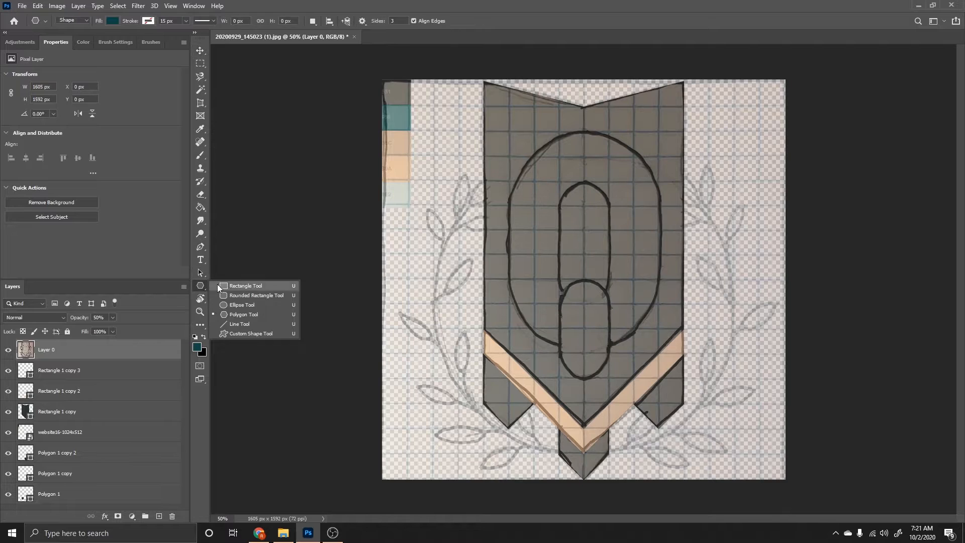
pyautogui.click(253, 296)
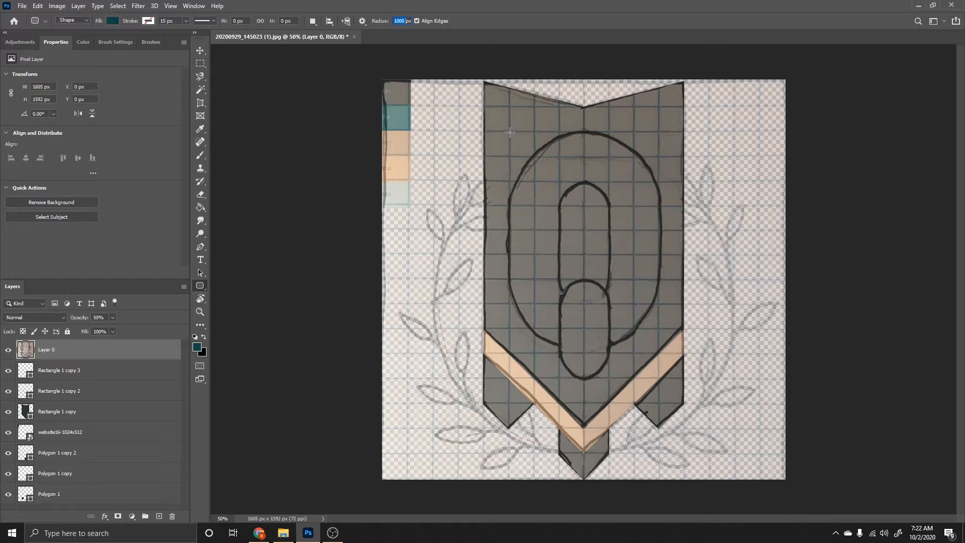
pyautogui.moveTo(509, 130); pyautogui.dragTo(658, 353)
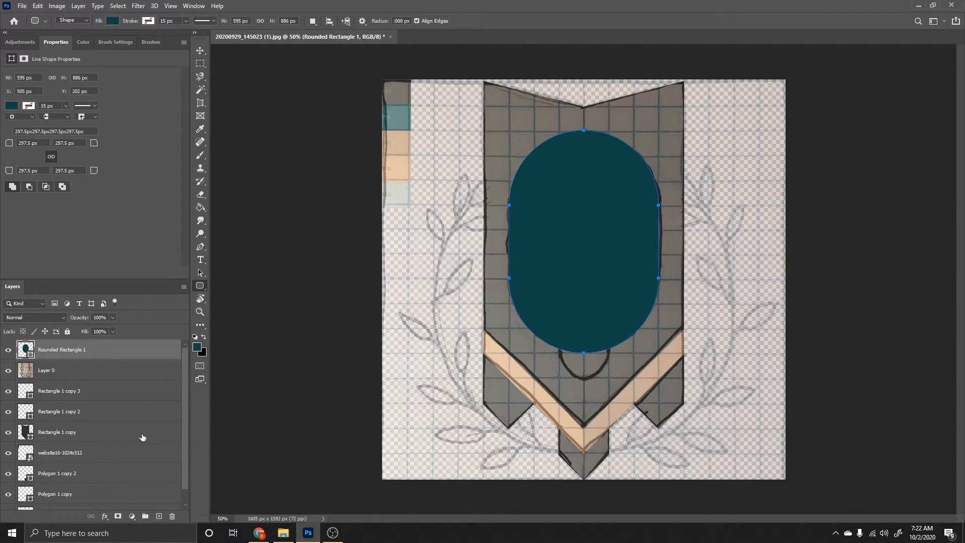
pyautogui.click(44, 376)
pyautogui.moveTo(45, 379)
pyautogui.mouseDown()
pyautogui.moveTo(76, 374)
pyautogui.moveTo(99, 347)
pyautogui.mouseUp()
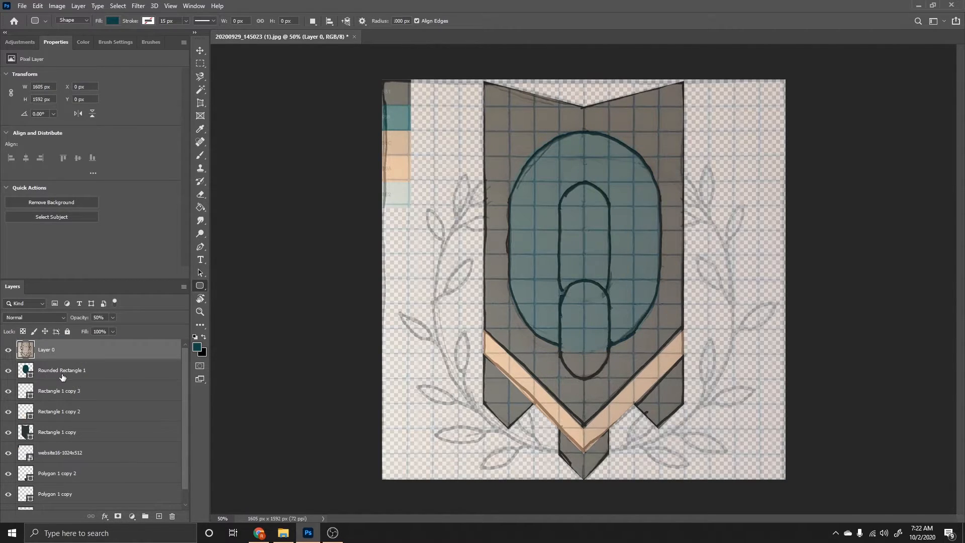
# Draw a 201 x 480 px rounded rectangle above Rounded Rectangle 1 over the sketch's narrow inner oval, and hide the sketch layer.
pyautogui.click(60, 373)
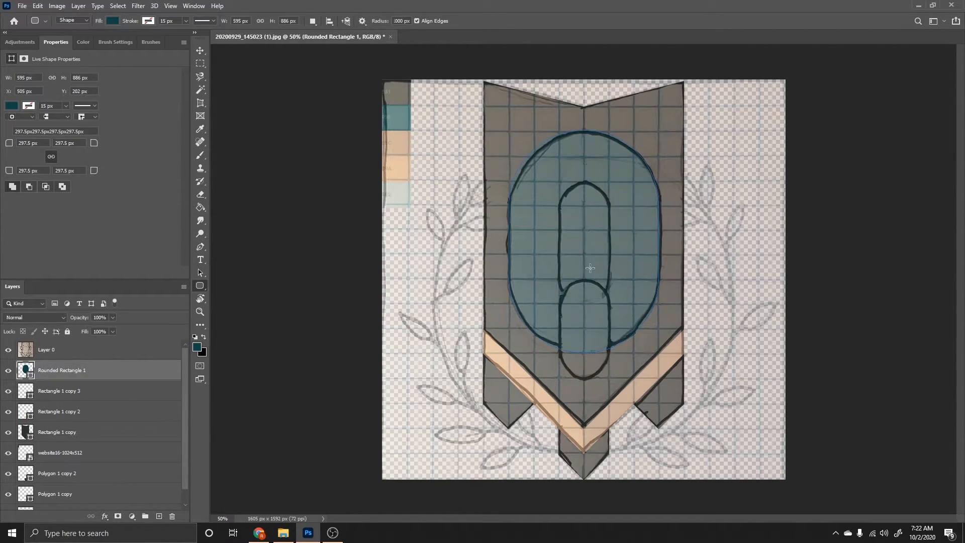
pyautogui.rightClick(198, 288)
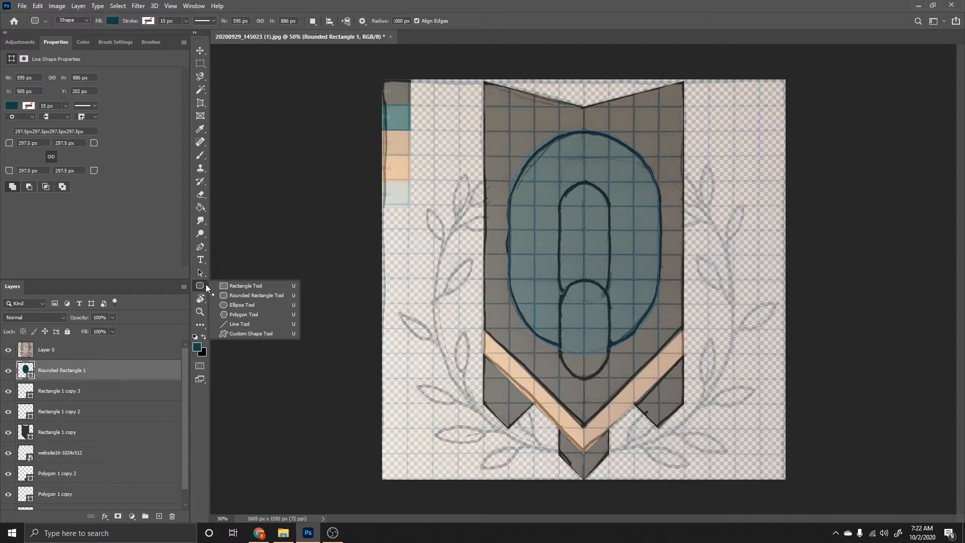
pyautogui.click(231, 296)
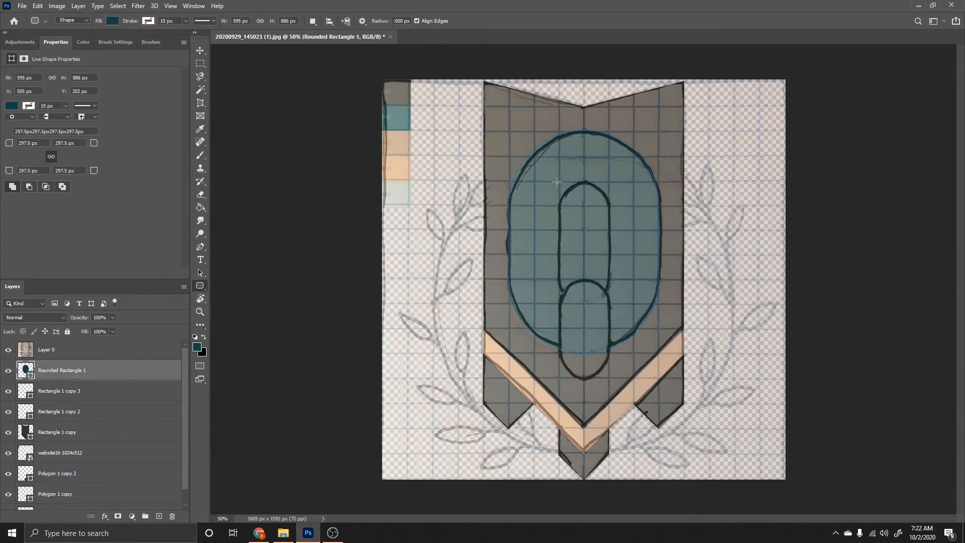
pyautogui.moveTo(559, 184); pyautogui.dragTo(608, 302)
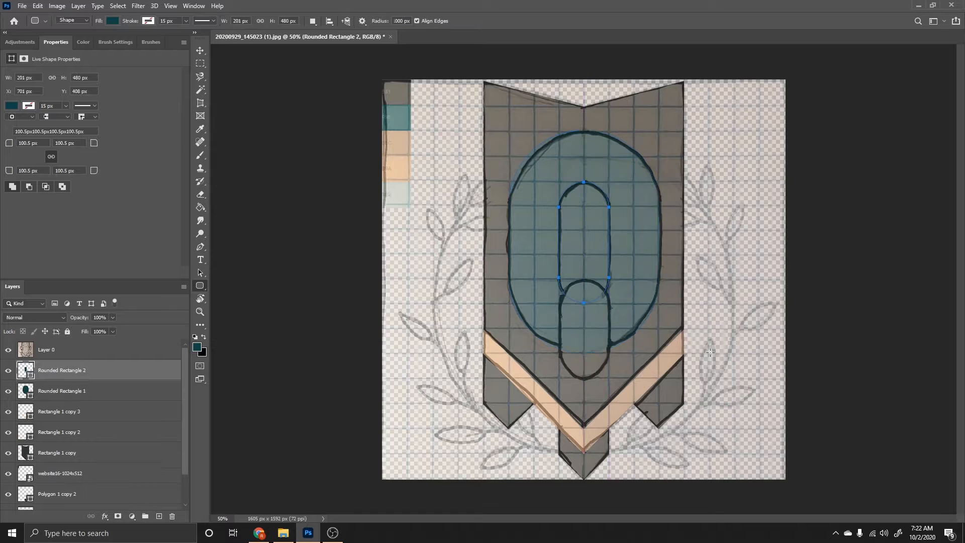
pyautogui.click(8, 349)
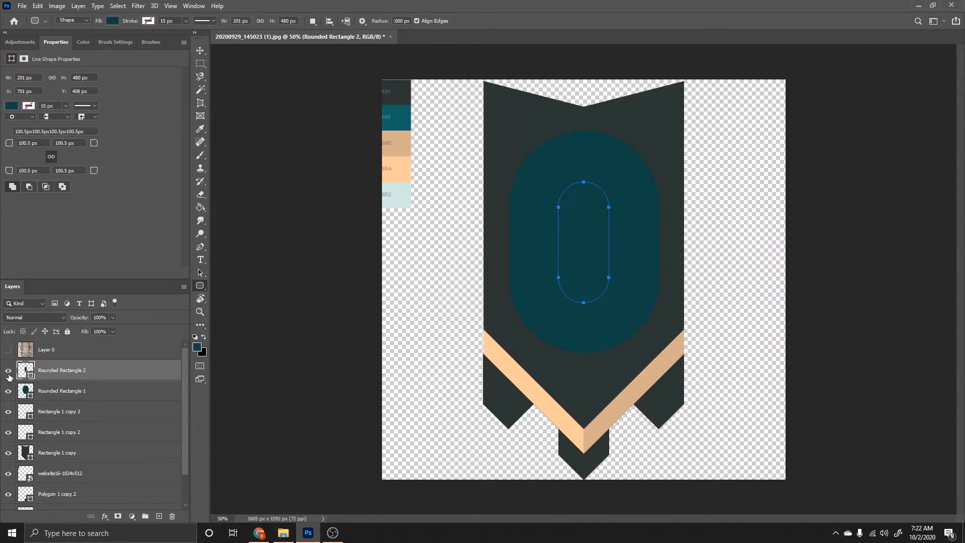
# Merge Rounded Rectangle 1 and 2 into one shape layer and subtract the narrow inner oval from the large one.
pyautogui.keyDown('shift'); pyautogui.click(82, 391); pyautogui.keyUp('shift')
pyautogui.rightClick(83, 390)
pyautogui.click(115, 395)
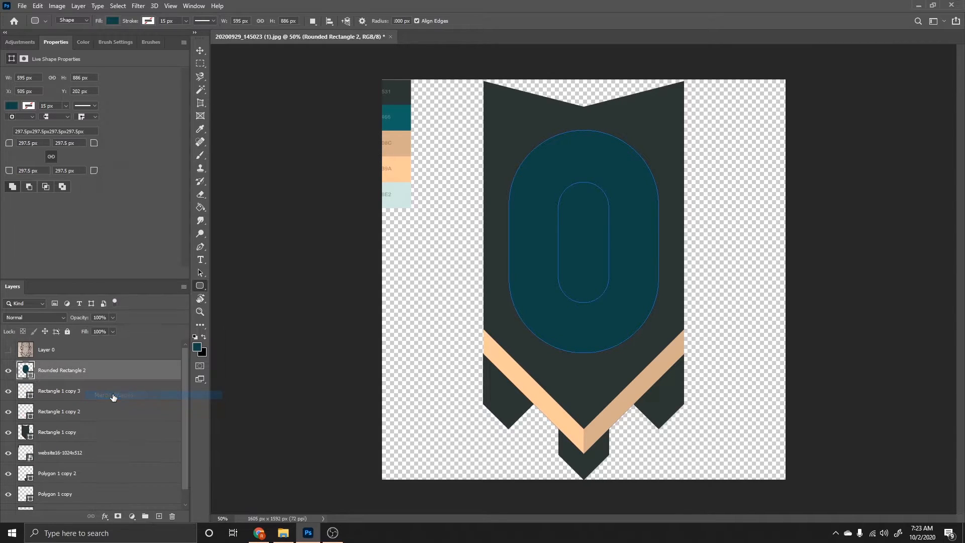
pyautogui.click(196, 273)
pyautogui.click(562, 248)
pyautogui.moveTo(562, 240); pyautogui.dragTo(571, 238)
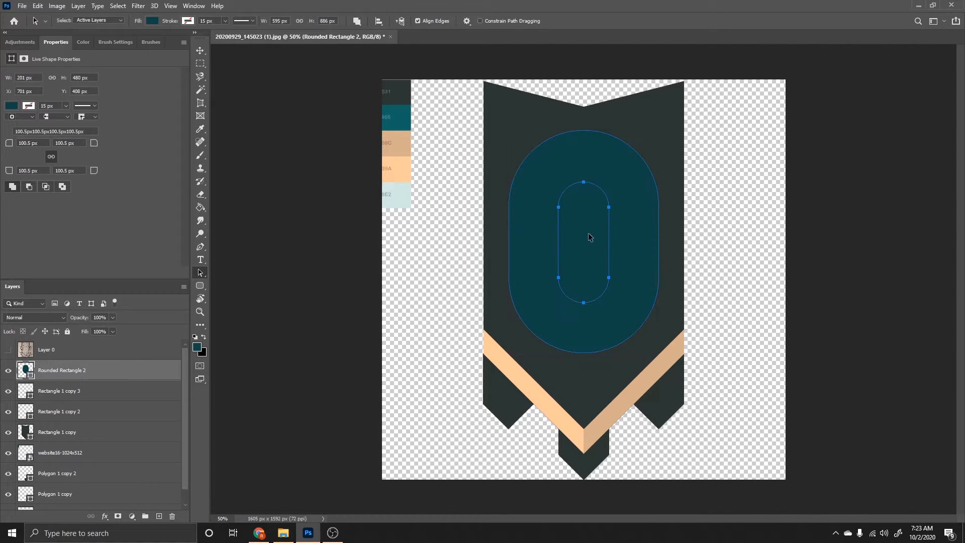
pyautogui.click(357, 21)
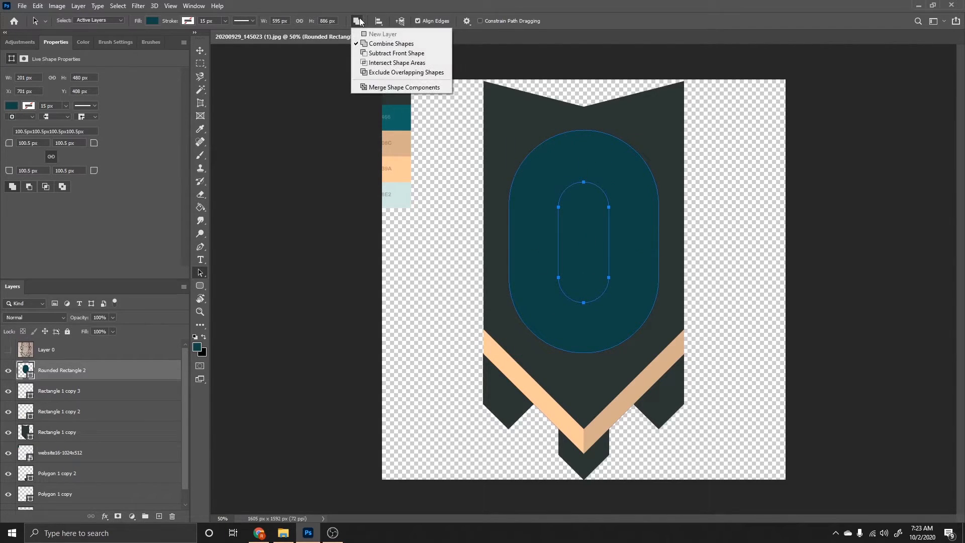
pyautogui.click(398, 61)
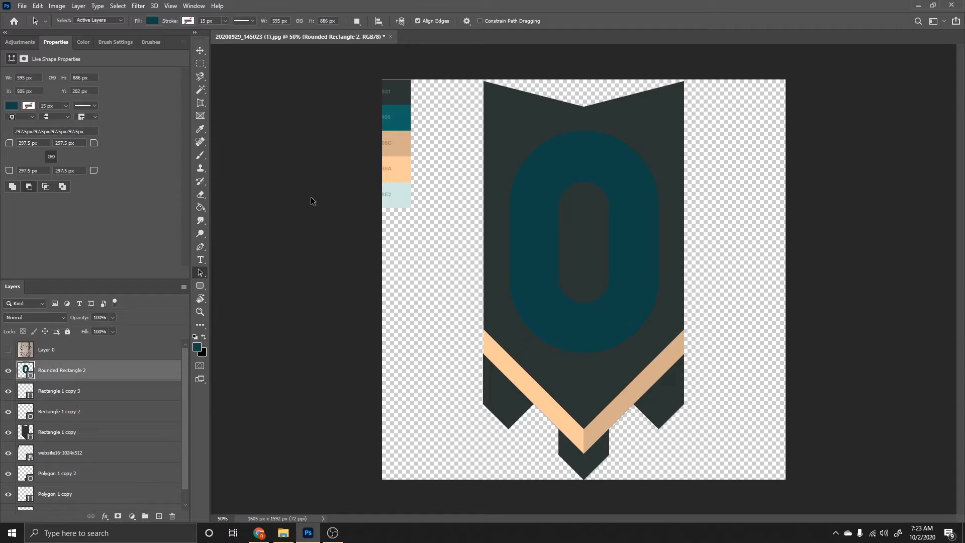
# Fill the ring-shaped Rounded Rectangle 2 with the teal 106466 sampled from the palette.
pyautogui.click(196, 290)
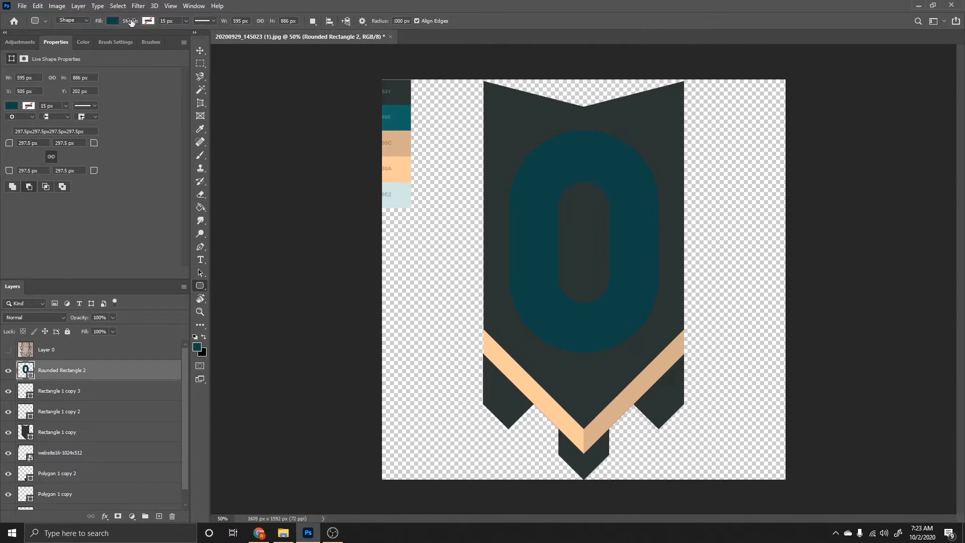
pyautogui.click(113, 21)
pyautogui.click(174, 40)
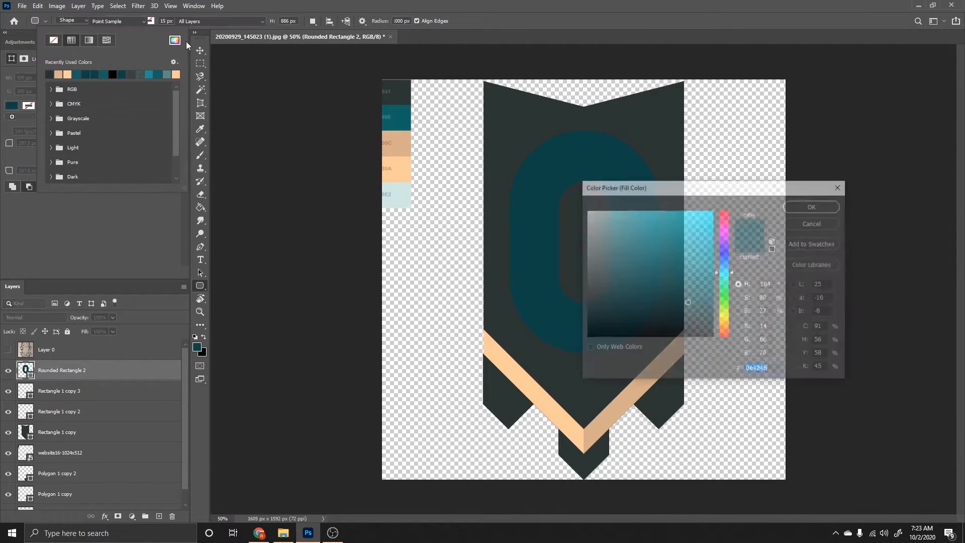
pyautogui.click(398, 116)
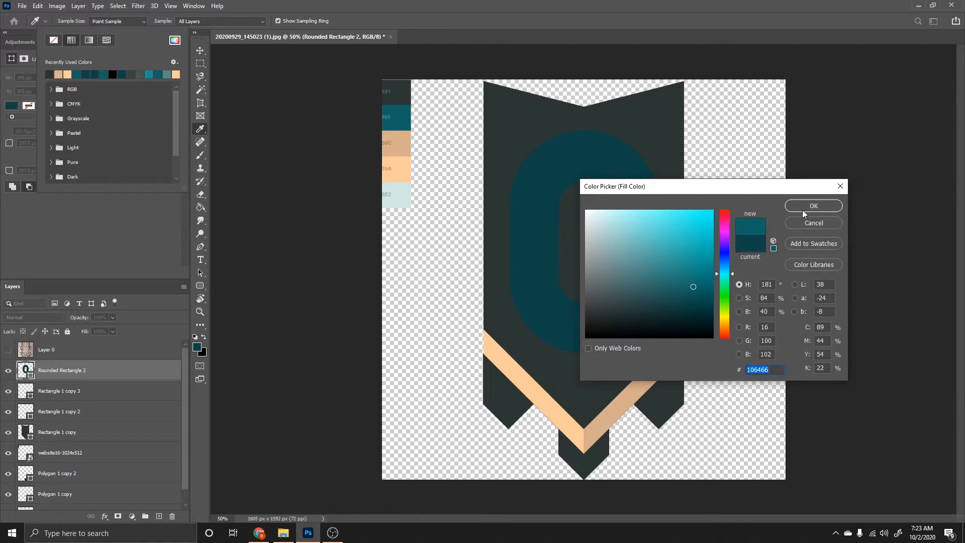
pyautogui.click(813, 206)
pyautogui.click(200, 50)
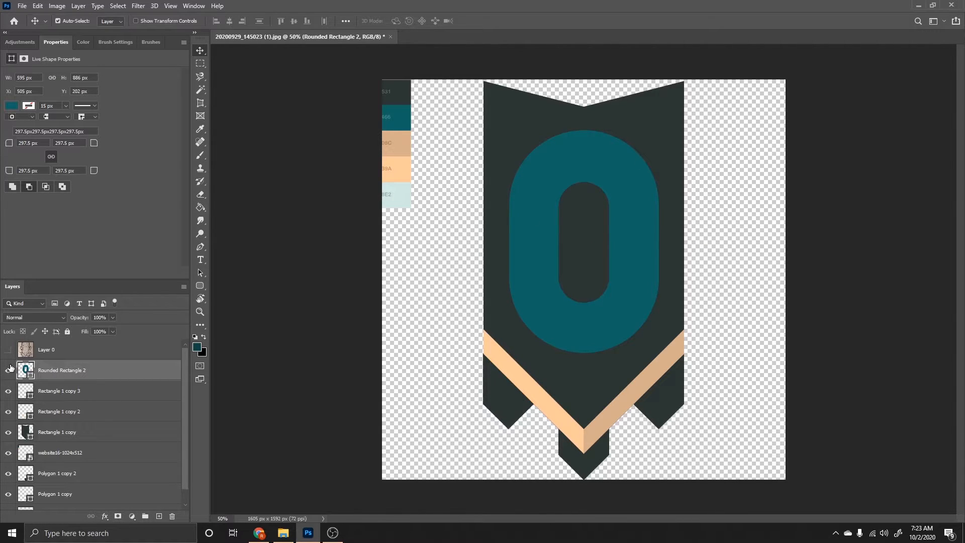
# Draw a 193 x 396 px rounded rectangle over the sketch's small lower oval, using the sketch layer as a guide and hiding it again.
pyautogui.click(8, 349)
pyautogui.click(9, 349)
pyautogui.click(12, 349)
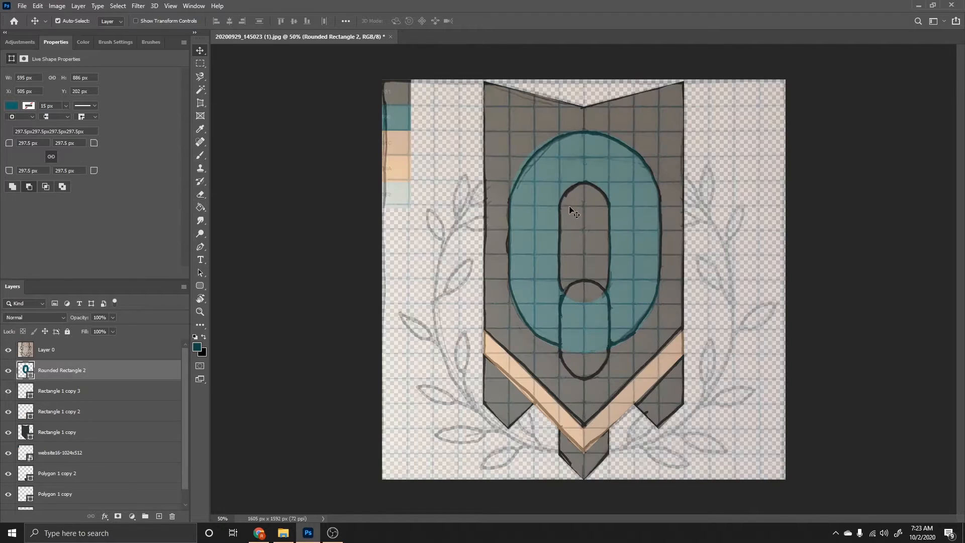
pyautogui.click(200, 286)
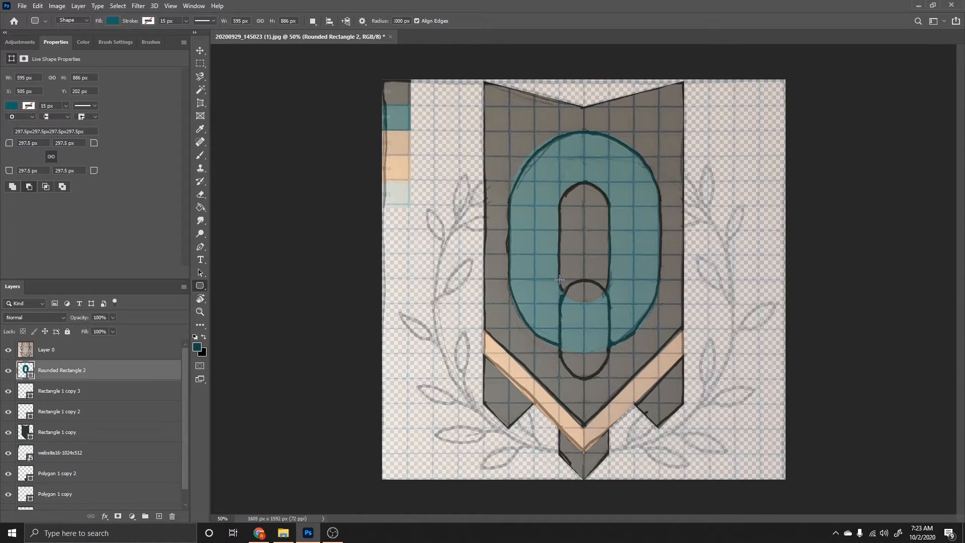
pyautogui.moveTo(560, 278); pyautogui.dragTo(607, 378)
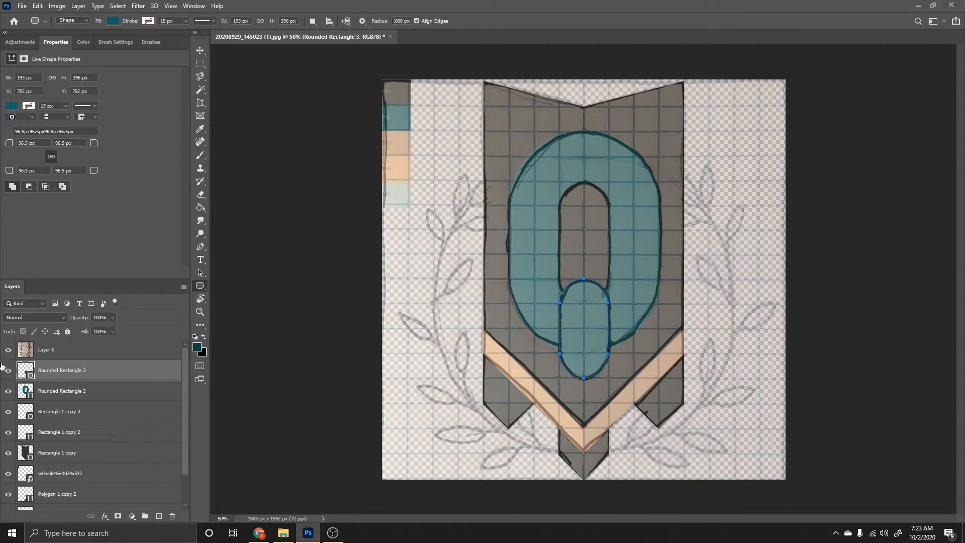
pyautogui.click(9, 349)
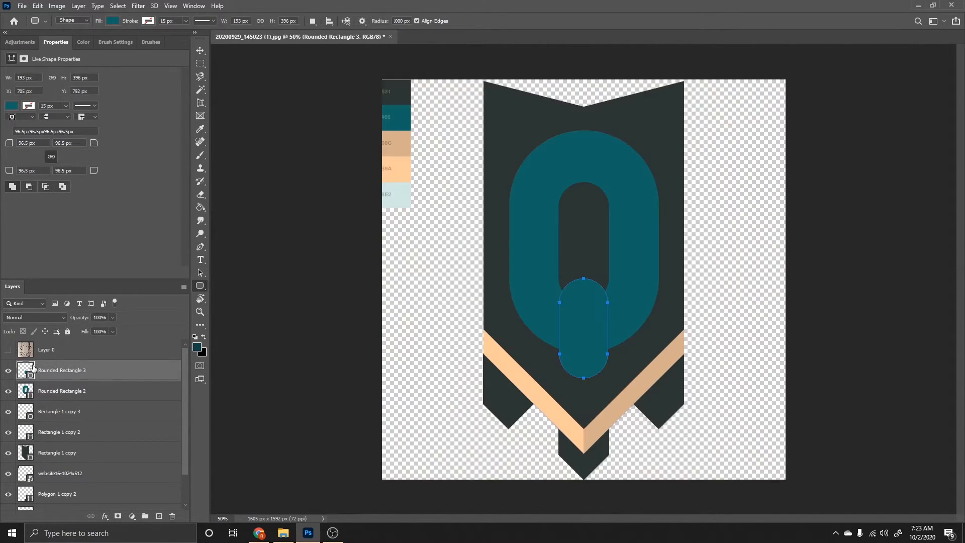
# Duplicate Rounded Rectangle 2 and Rounded Rectangle 3 together, and merge the two copies into one shape.
pyautogui.click(53, 431)
pyautogui.click(84, 388)
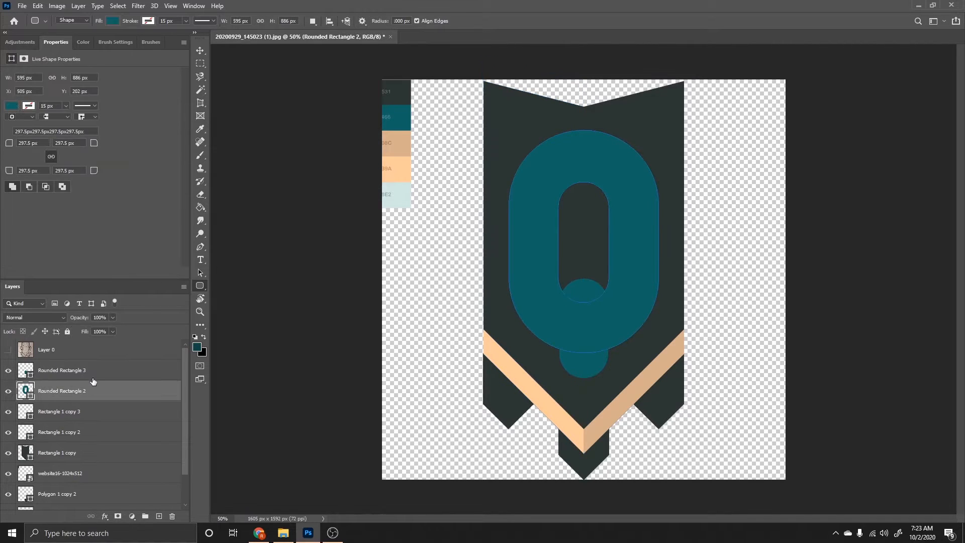
pyautogui.keyDown('shift'); pyautogui.click(93, 381); pyautogui.keyUp('shift')
pyautogui.rightClick(100, 372)
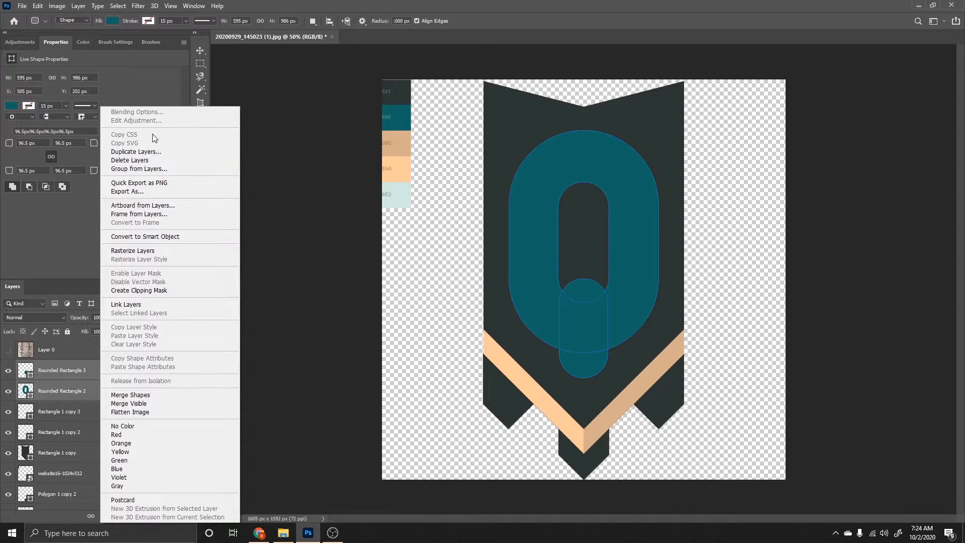
pyautogui.click(147, 152)
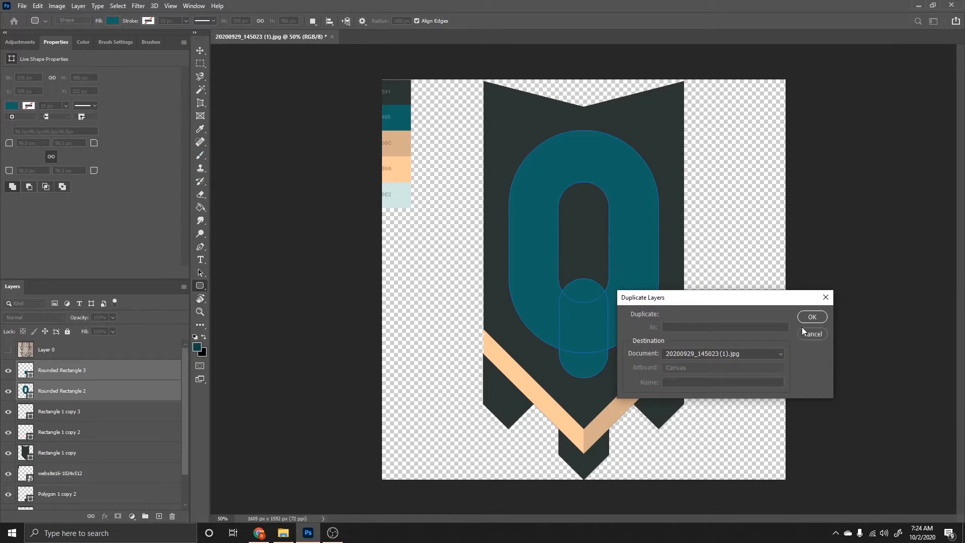
pyautogui.click(809, 316)
pyautogui.rightClick(92, 385)
pyautogui.click(138, 395)
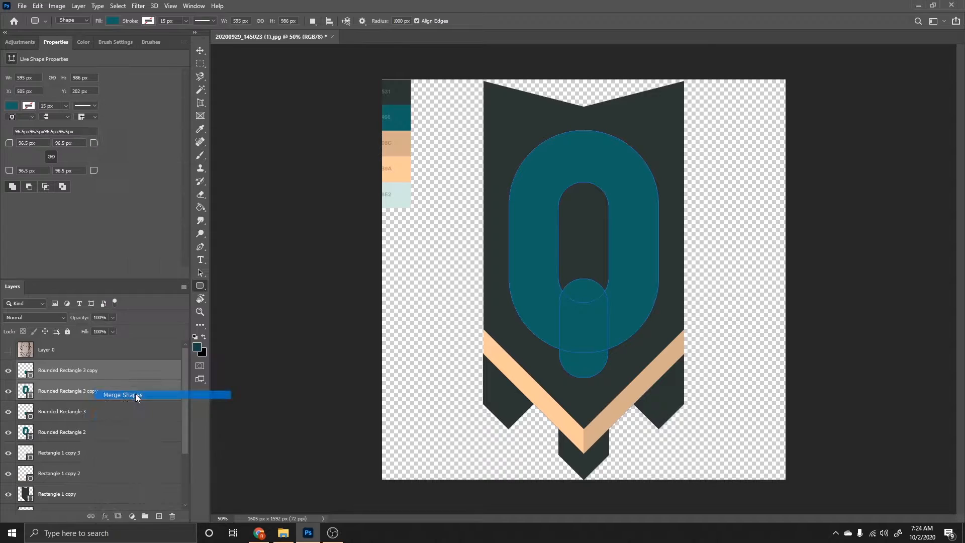
# Fill the merged Rounded Rectangle 3 copy with dark teal 0c4c4e and place it beneath Rounded Rectangle 2 in the layer order.
pyautogui.click(109, 21)
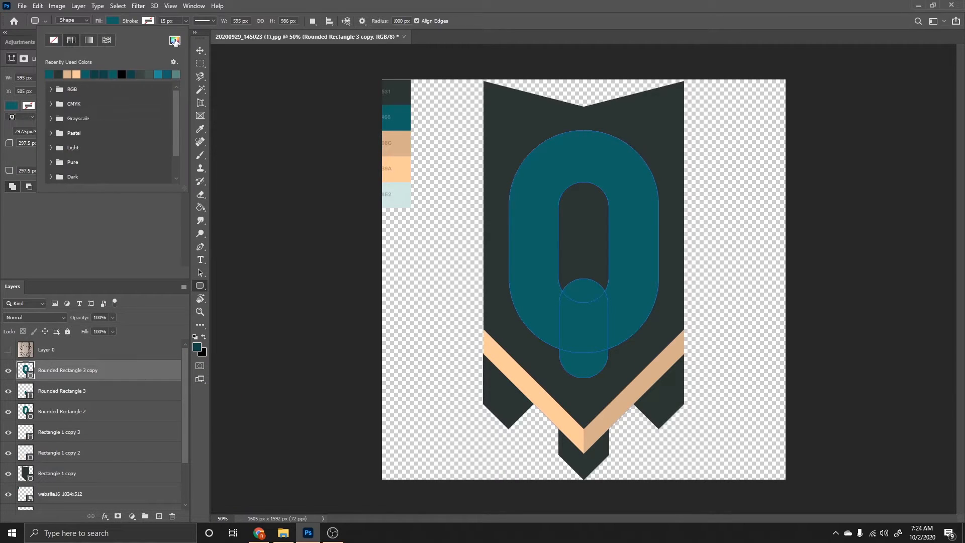
pyautogui.click(174, 40)
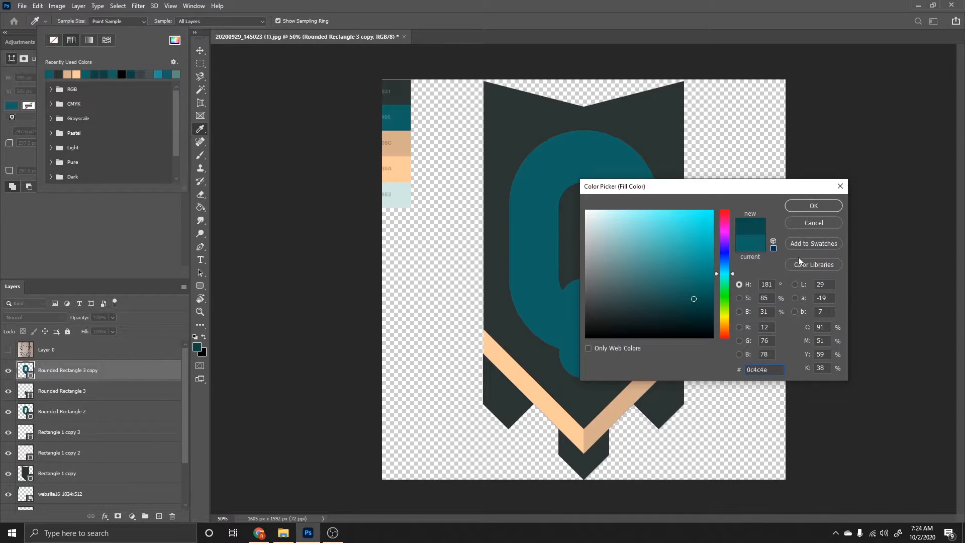
pyautogui.click(813, 205)
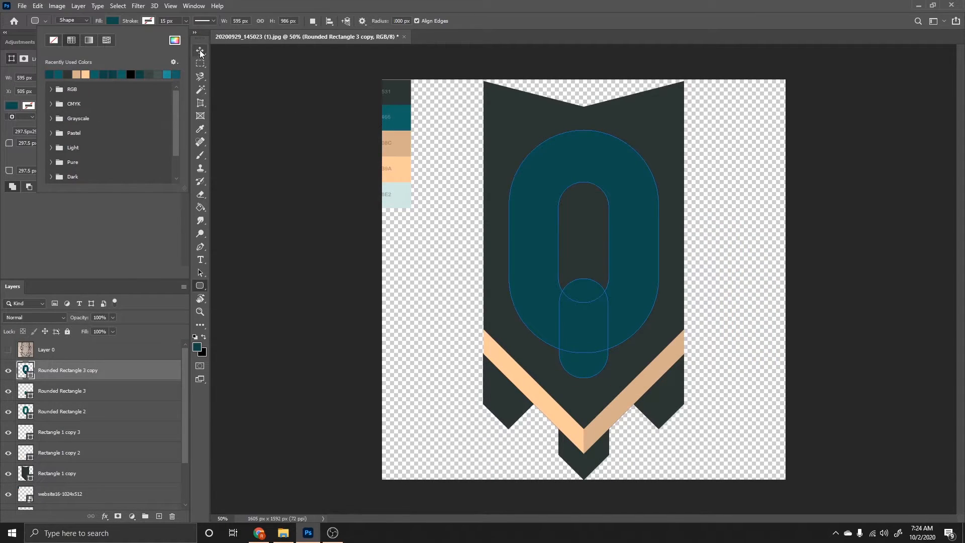
pyautogui.click(200, 51)
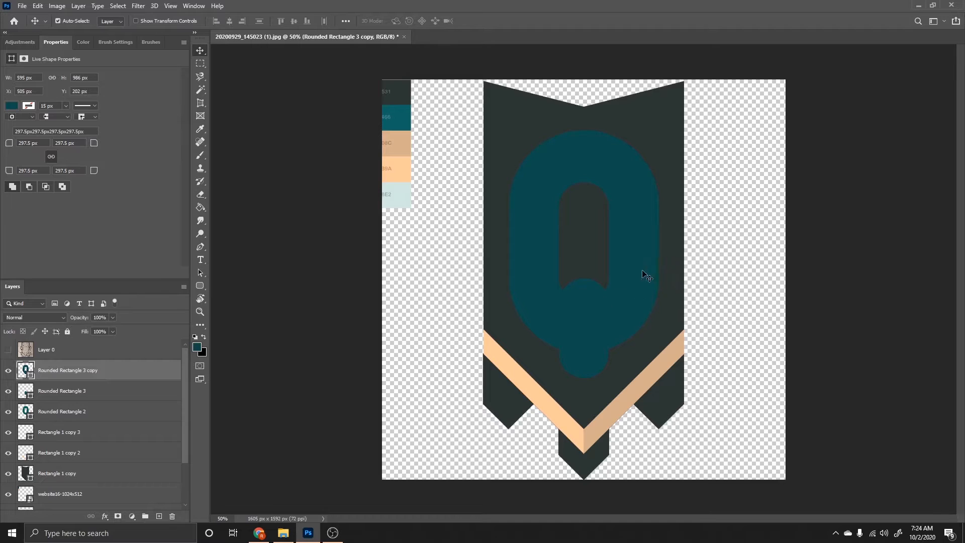
pyautogui.moveTo(94, 386); pyautogui.dragTo(96, 426)
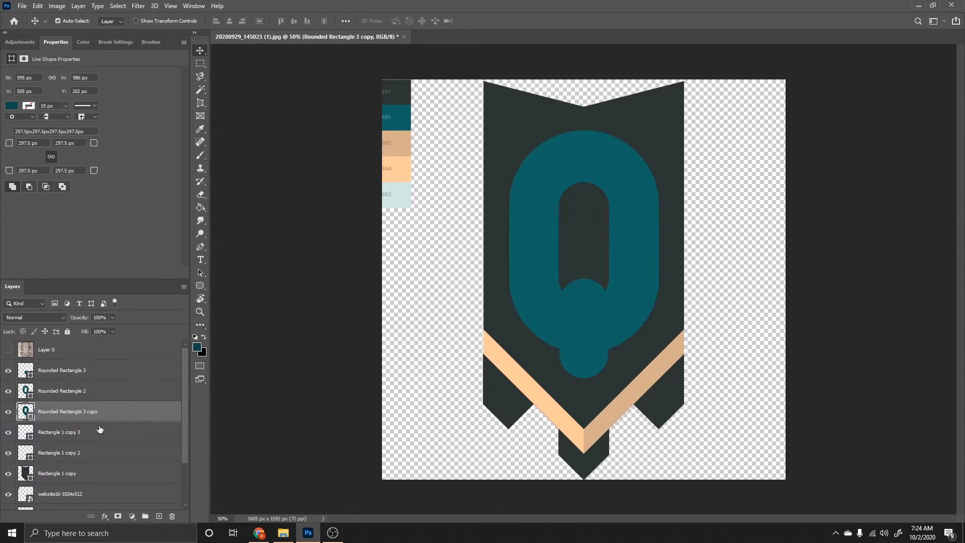
pyautogui.moveTo(632, 262); pyautogui.dragTo(629, 272)
pyautogui.keyDown('shift'); pyautogui.click(629, 273); pyautogui.keyUp('shift')
pyautogui.hotkey('ctrl', 'z')
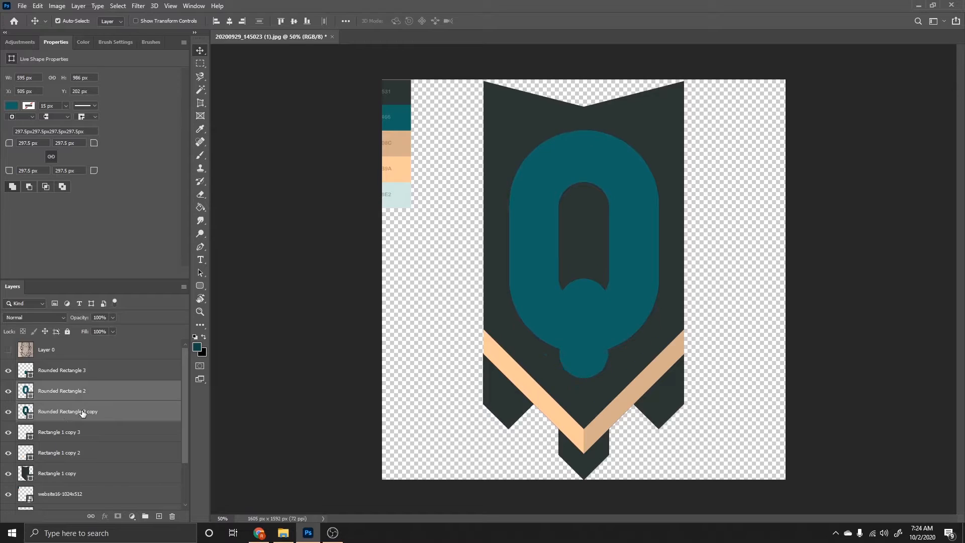
# Nudge the dark teal Rounded Rectangle 3 copy straight down to Y 248 px as a depth edge beneath the Q.
pyautogui.click(81, 413)
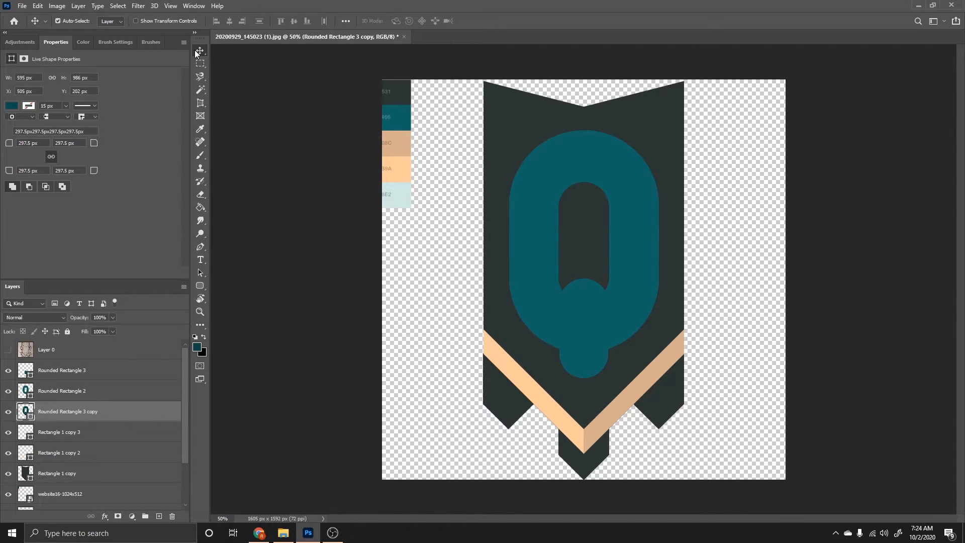
pyautogui.press('Down')
pyautogui.press('Down')
pyautogui.press('Down')
pyautogui.press('Down')
pyautogui.press('Down')
pyautogui.press('Down')
pyautogui.press('Down')
pyautogui.press('Down')
pyautogui.press('Down')
pyautogui.press('Down')
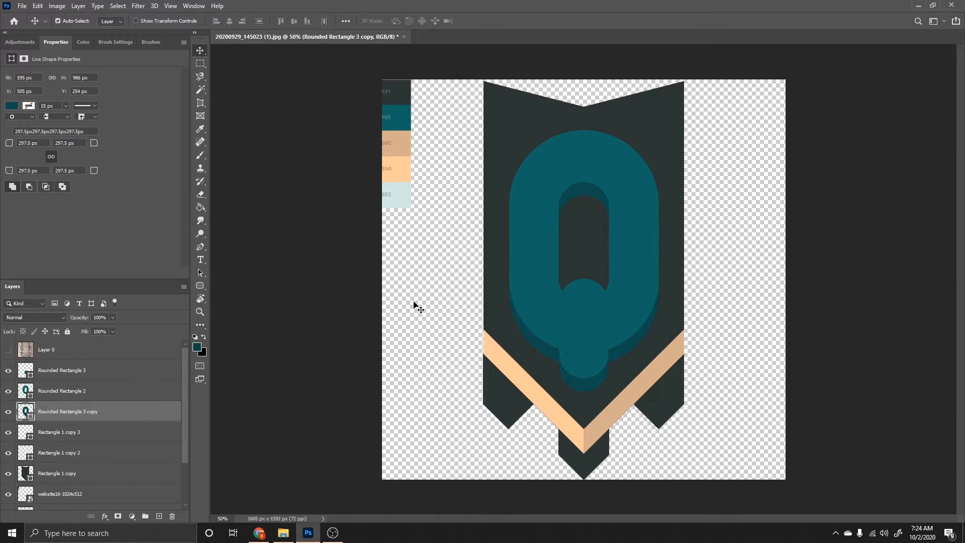
pyautogui.press('Up')
# Apply a drop shadow layer style to the dark teal Rounded Rectangle 3 copy.
pyautogui.rightClick(112, 416)
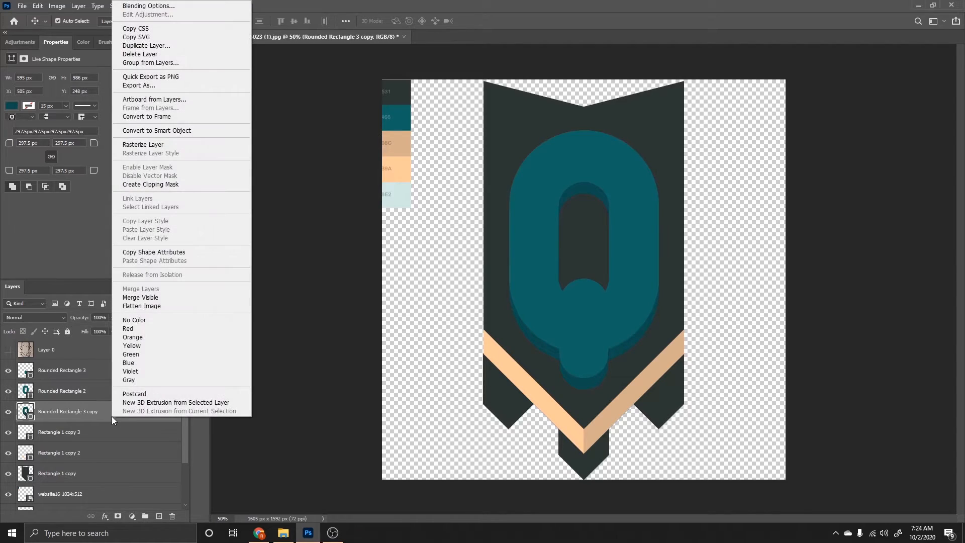
pyautogui.click(159, 6)
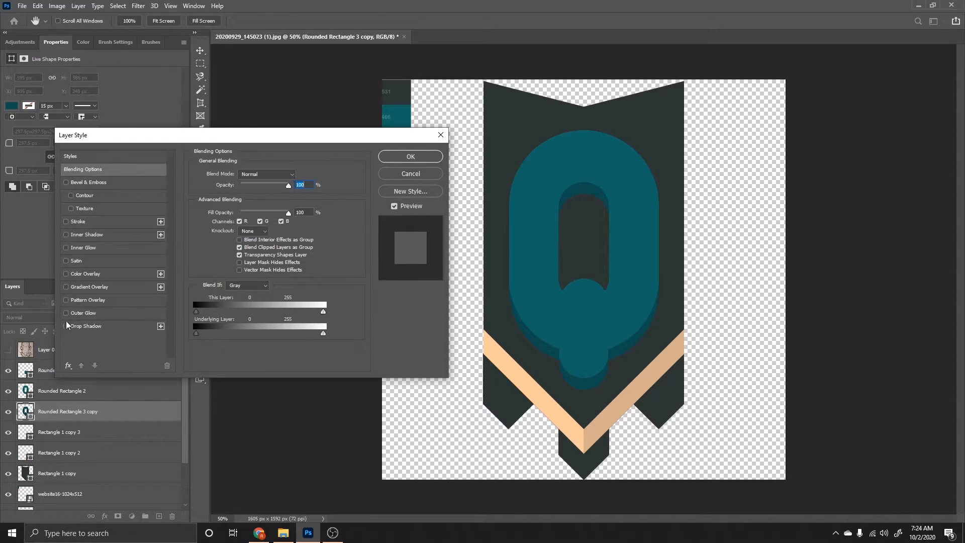
pyautogui.click(66, 326)
pyautogui.click(91, 327)
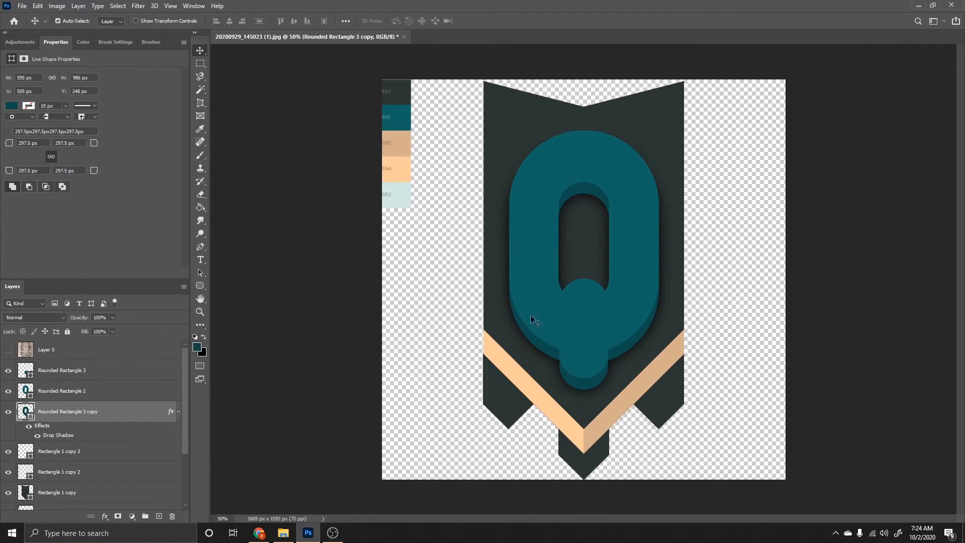
# Apply a Multiply drop shadow with 100% opacity, 0 px distance and 60 px size to Rounded Rectangle 3, the Q's tail.
pyautogui.click(8, 370)
pyautogui.click(9, 370)
pyautogui.click(75, 371)
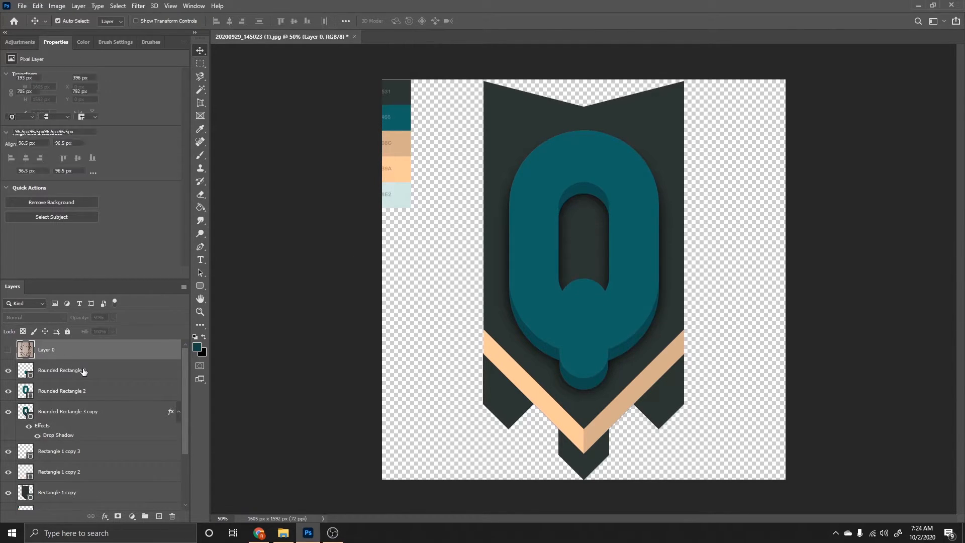
pyautogui.rightClick(83, 370)
pyautogui.click(153, 113)
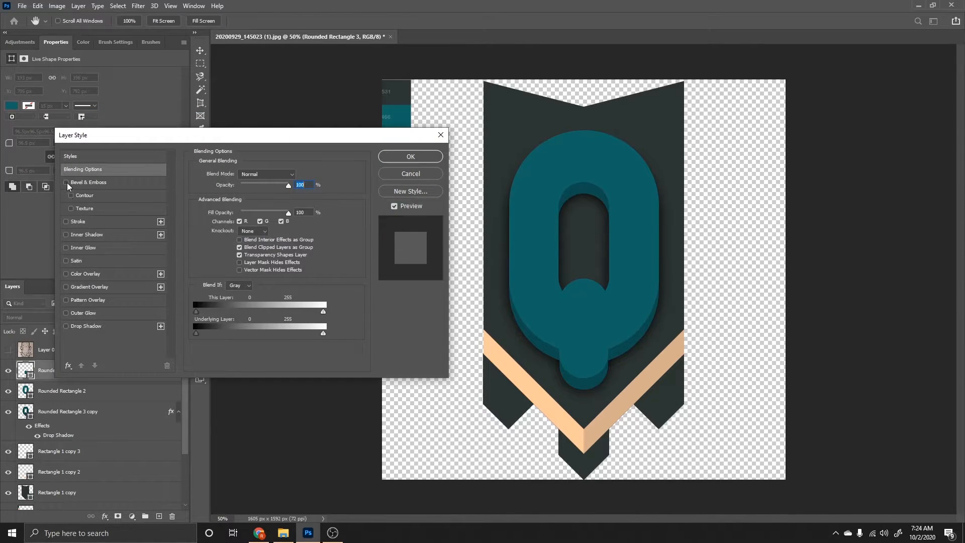
pyautogui.click(66, 326)
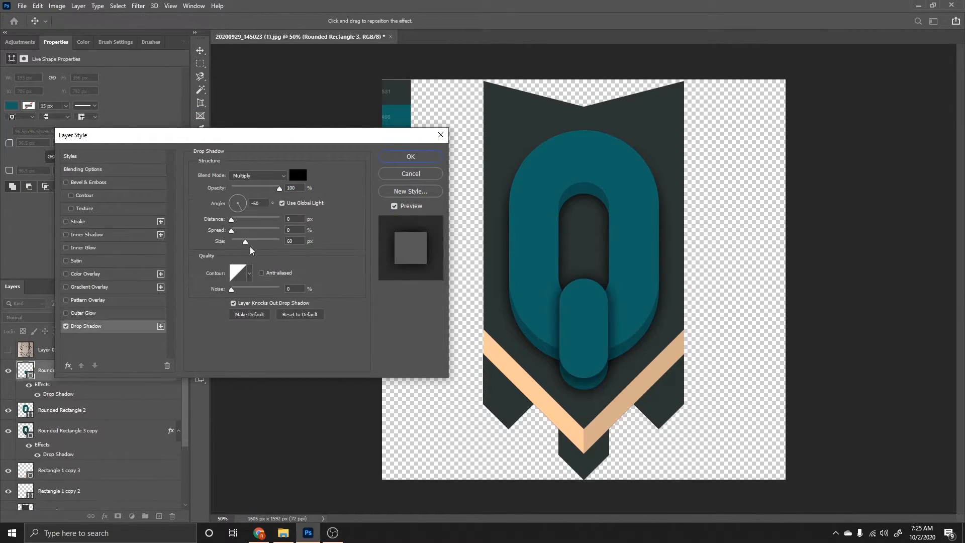
pyautogui.click(412, 157)
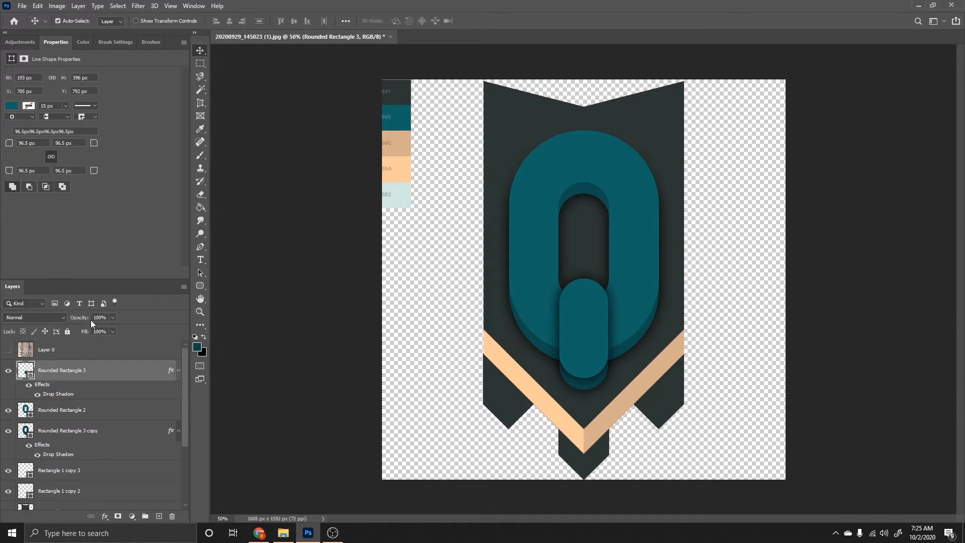
# Duplicate the teal ring layer Rounded Rectangle 2 within the same document.
pyautogui.click(108, 411)
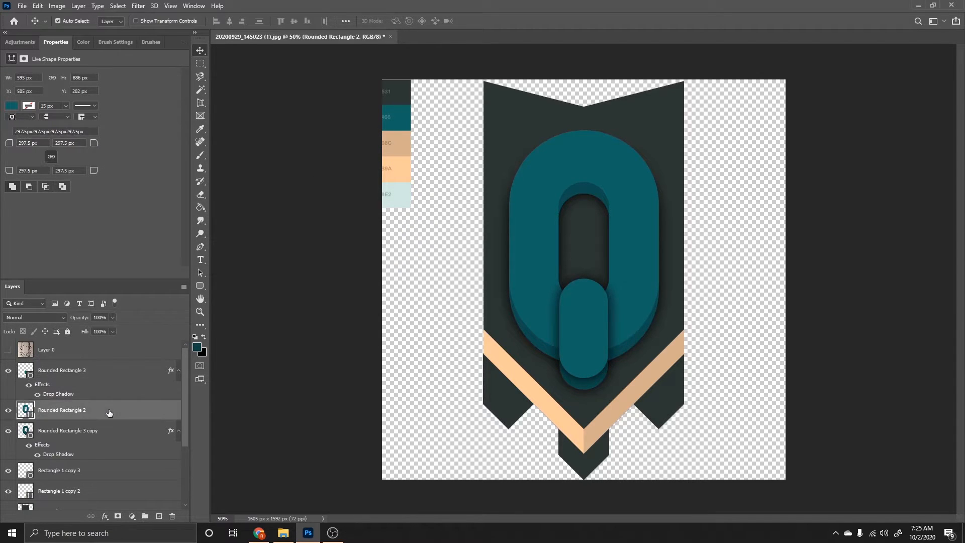
pyautogui.click(8, 410)
pyautogui.click(8, 410)
pyautogui.rightClick(69, 411)
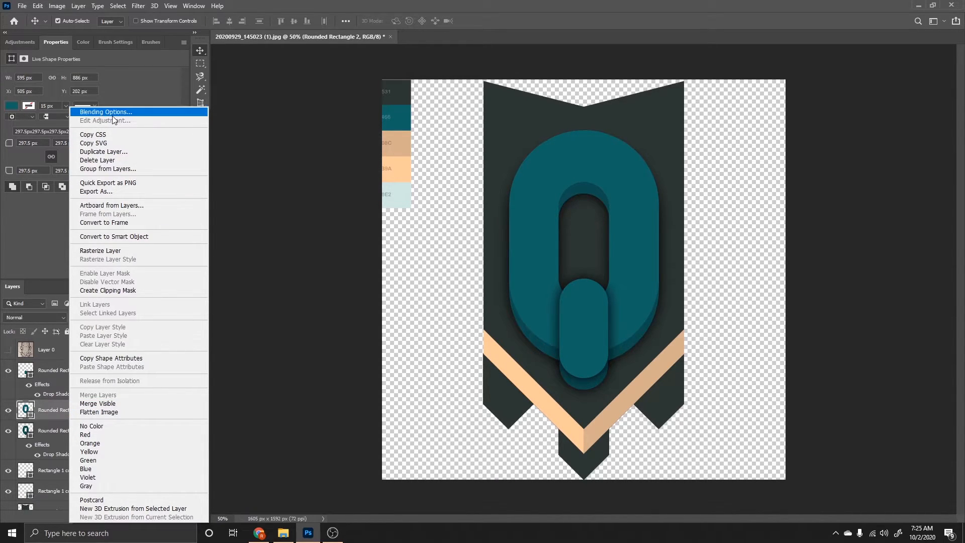
pyautogui.click(118, 152)
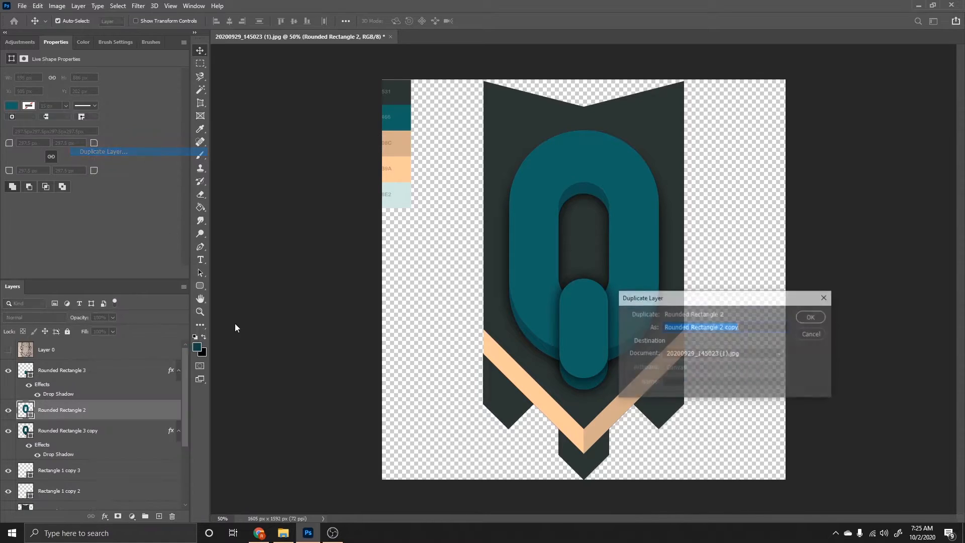
pyautogui.click(819, 322)
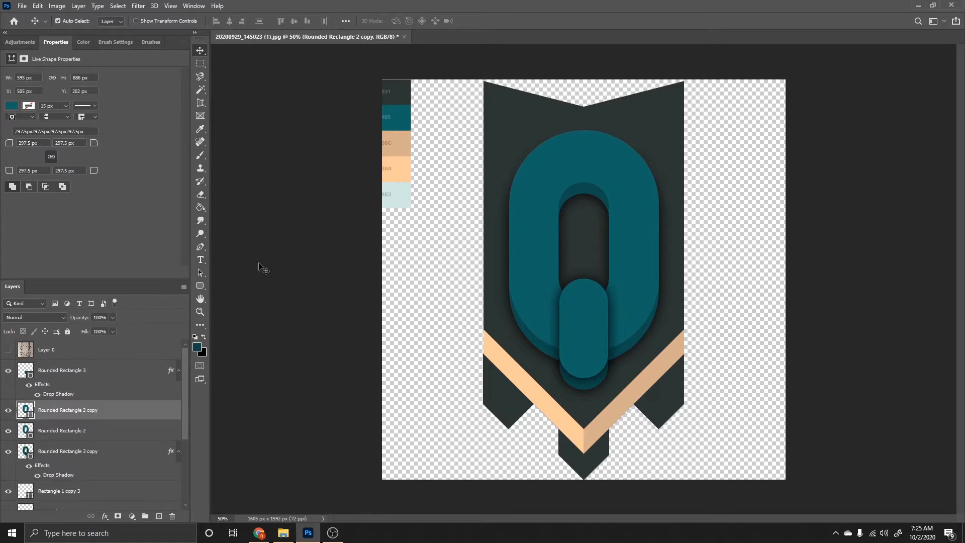
# Draw a 959 × 959 px square over the Q ring and delete its lower-right anchor point to leave a triangle.
pyautogui.click(200, 286)
pyautogui.click(257, 288)
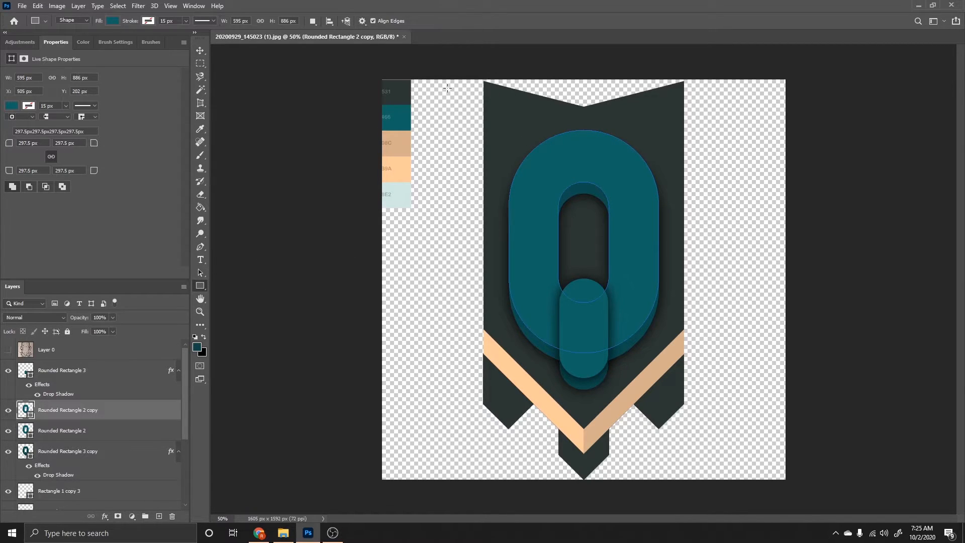
pyautogui.moveTo(458, 108); pyautogui.dragTo(700, 395)
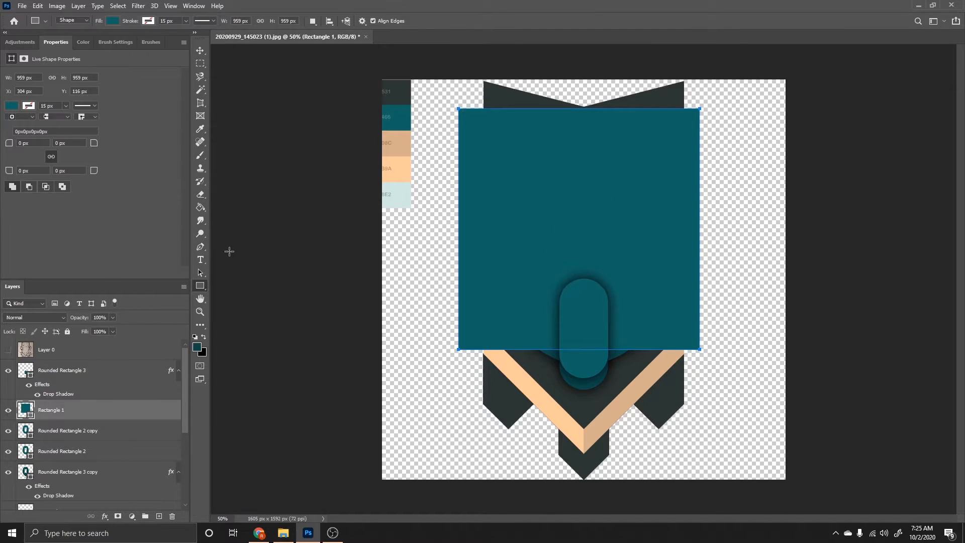
pyautogui.click(199, 272)
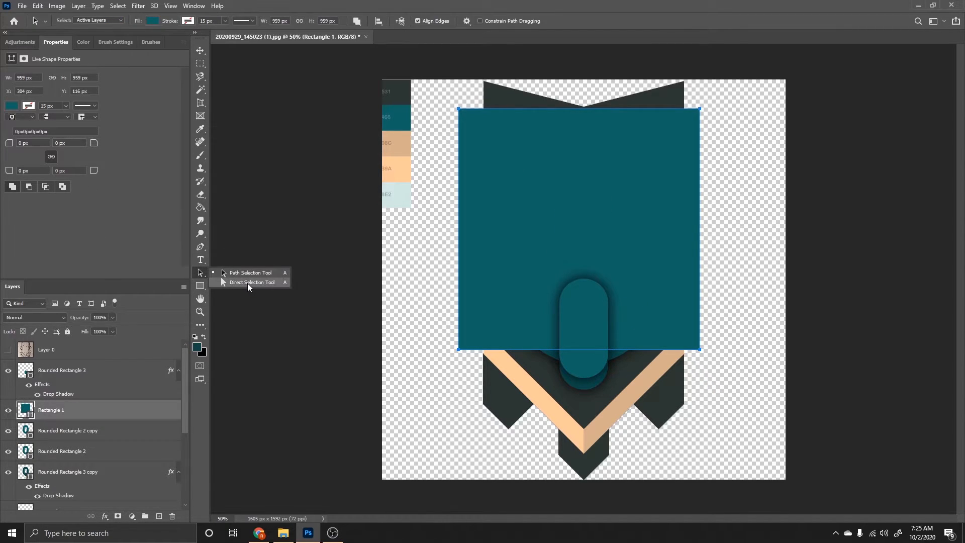
pyautogui.click(247, 282)
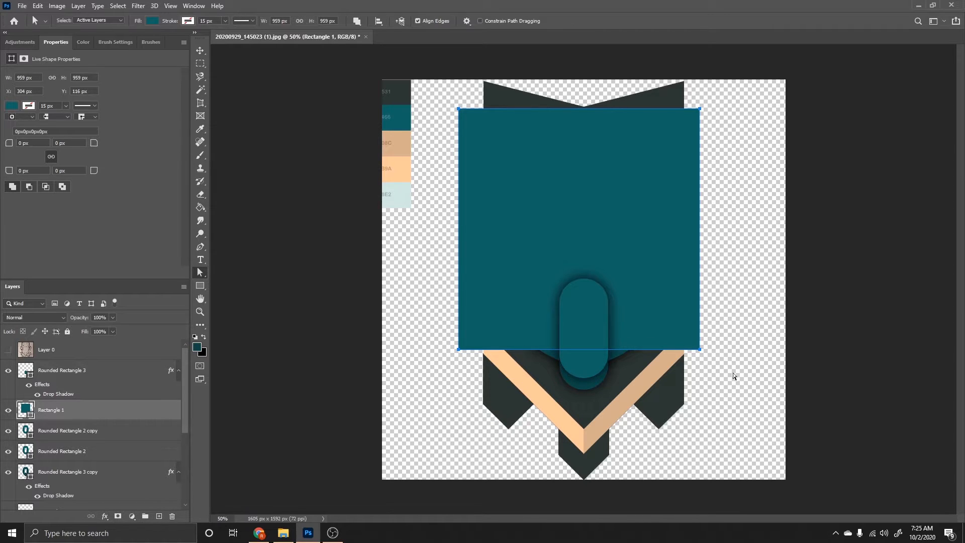
pyautogui.click(700, 351)
pyautogui.click(699, 349)
pyautogui.press('Delete')
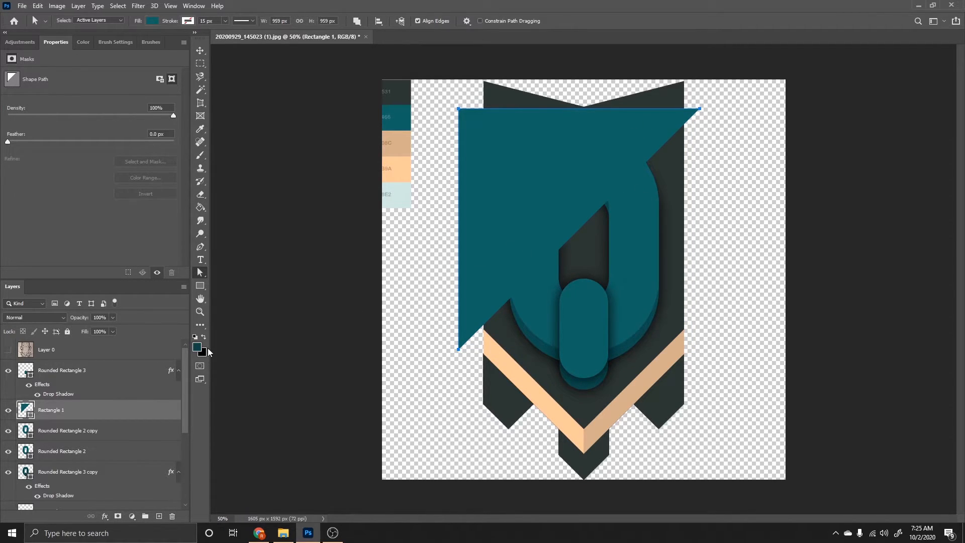
# Change the triangle's fill to a brighter teal with the same hue as the Q.
pyautogui.click(155, 20)
pyautogui.click(214, 40)
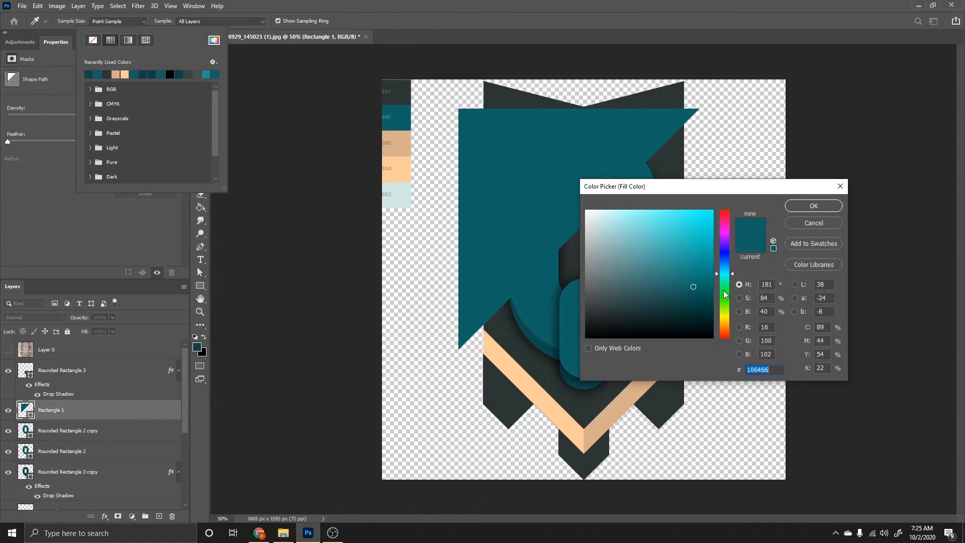
pyautogui.click(694, 267)
pyautogui.click(814, 205)
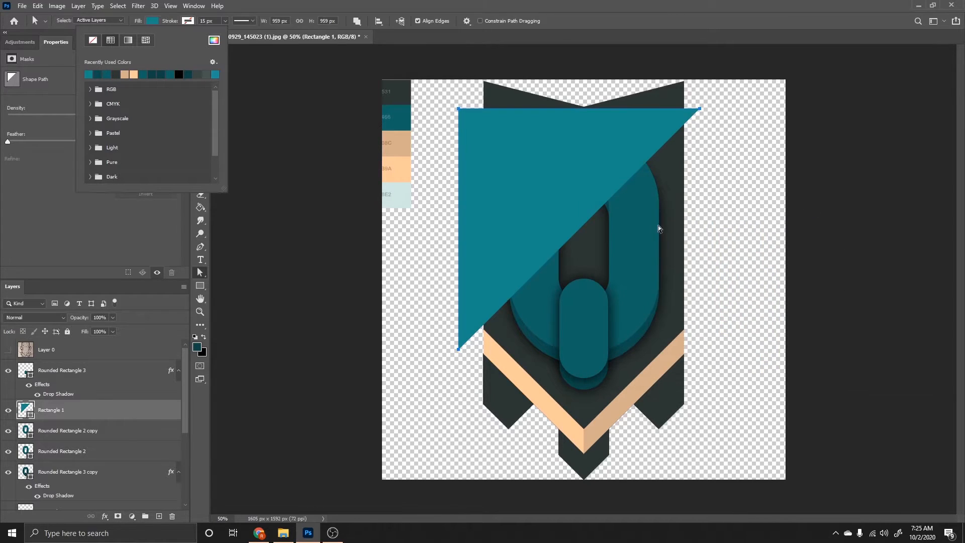
# Merge the triangle layer Rectangle 1 and Rounded Rectangle 2 copy into a single shape layer.
pyautogui.click(83, 432)
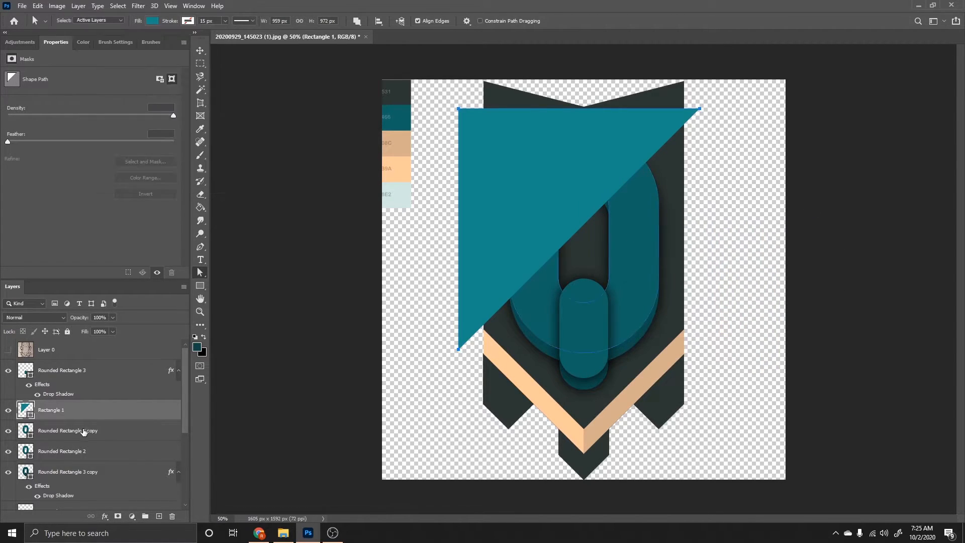
pyautogui.keyDown('shift'); pyautogui.click(83, 431); pyautogui.keyUp('shift')
pyautogui.rightClick(84, 431)
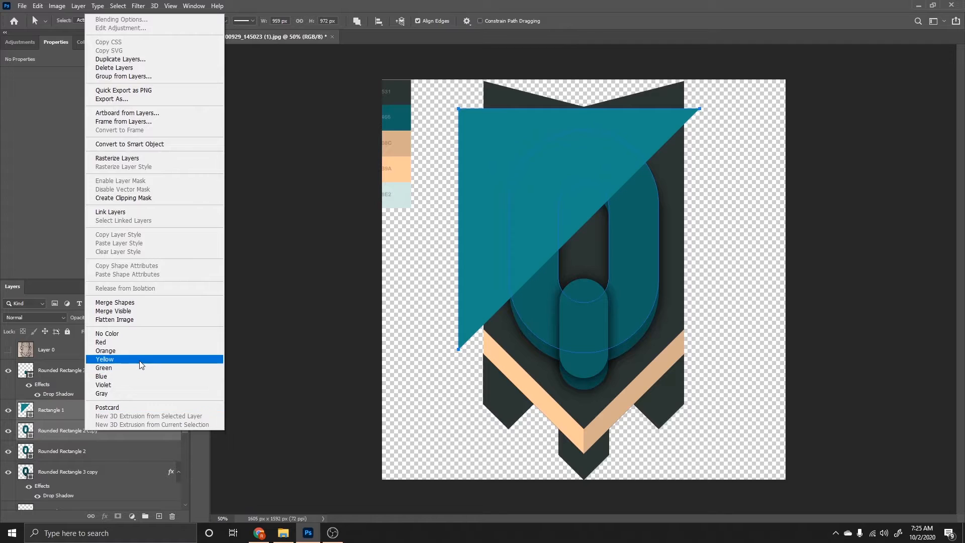
pyautogui.click(53, 415)
pyautogui.rightClick(69, 431)
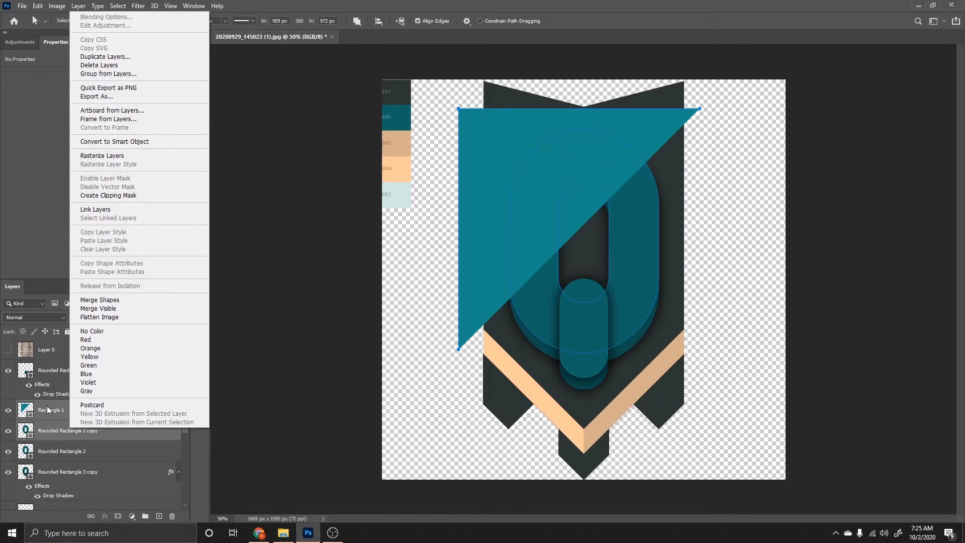
pyautogui.click(110, 300)
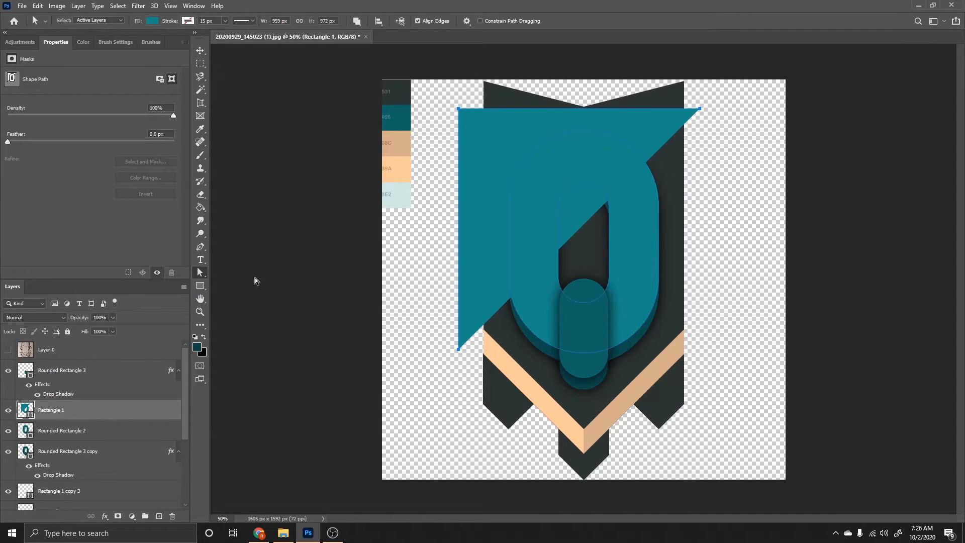
# Set the triangle path's operation to Intersect Shape Areas so the bright teal fills only the Q ring's upper-left part.
pyautogui.click(198, 272)
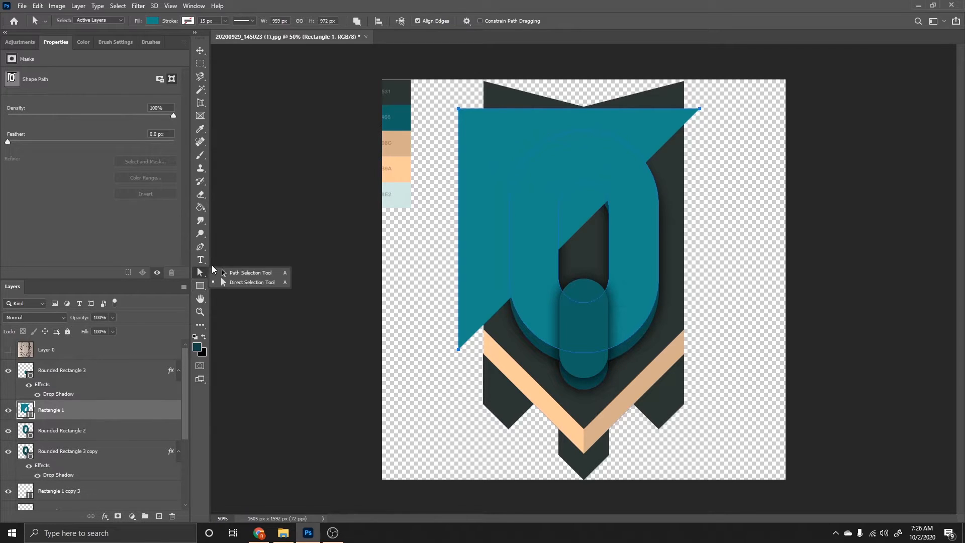
pyautogui.click(241, 283)
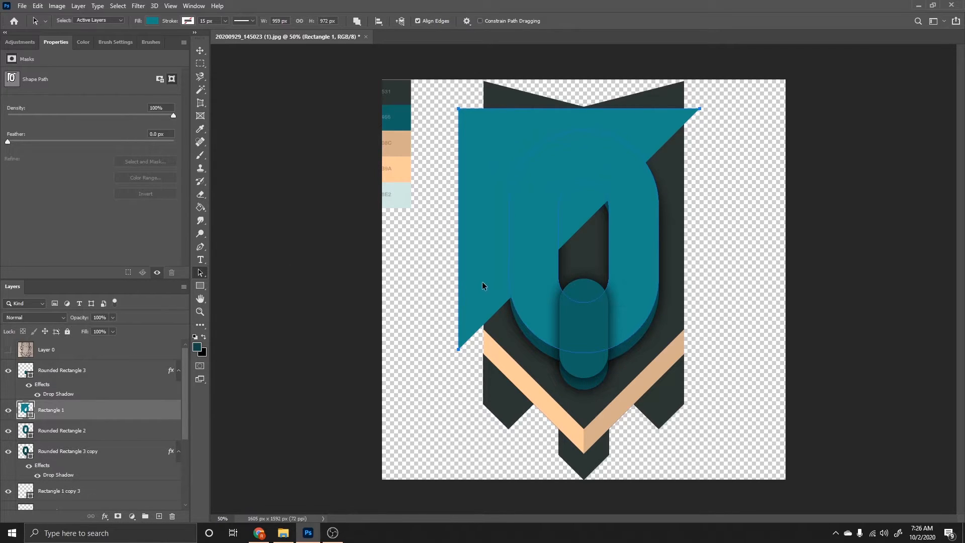
pyautogui.click(356, 22)
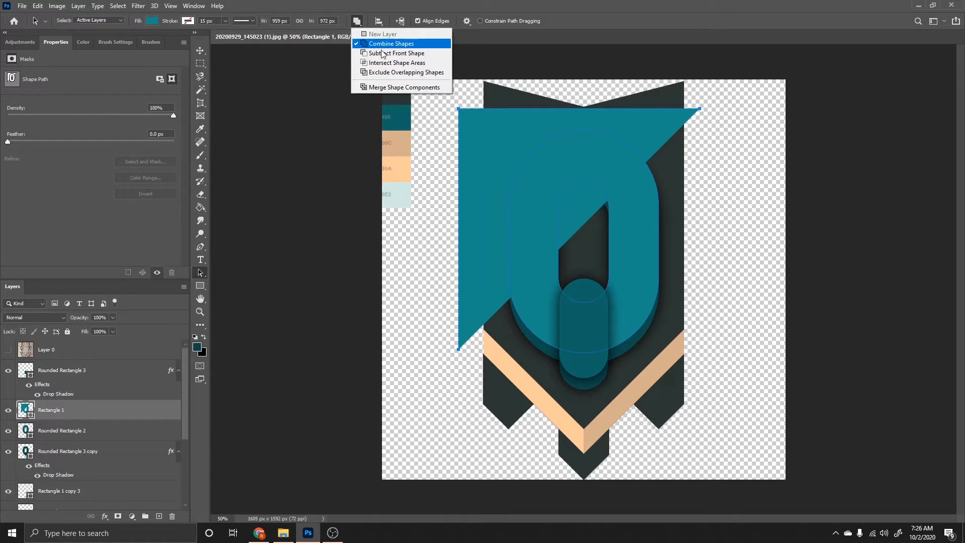
pyautogui.click(403, 63)
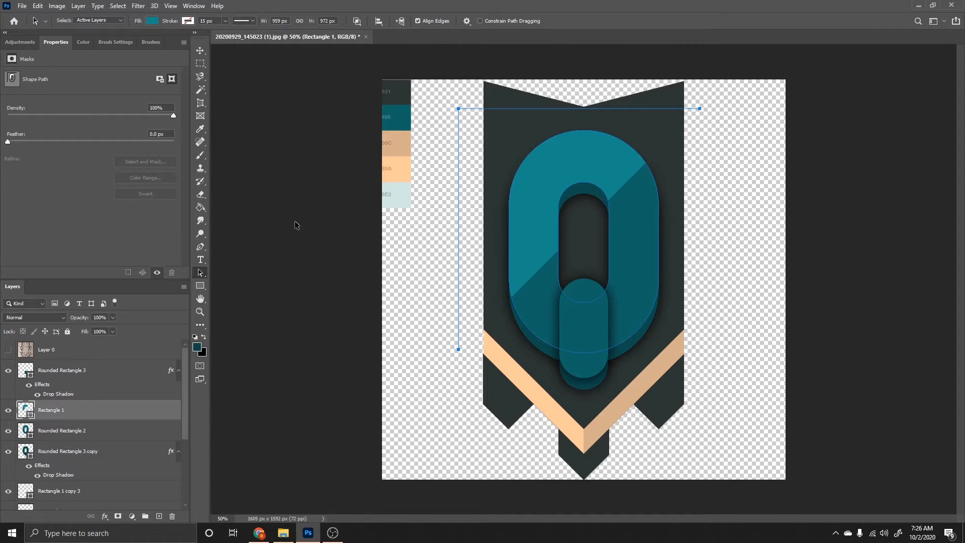
# Nudge the triangle path down and slightly right to extend the bright teal highlight across the Q ring.
pyautogui.press('Down')
pyautogui.press('Down')
pyautogui.press('Down')
pyautogui.press('Down')
pyautogui.press('Down')
pyautogui.press('Down')
pyautogui.press('Down')
pyautogui.press('Down')
pyautogui.press('Down')
pyautogui.press('Down')
pyautogui.press('Down')
pyautogui.press('Down')
pyautogui.press('Down')
pyautogui.press('Down')
pyautogui.press('Down')
pyautogui.press('Down')
pyautogui.press('Down')
pyautogui.press('Down')
pyautogui.press('Right')
pyautogui.press('Right')
pyautogui.press('Right')
pyautogui.press('Right')
pyautogui.press('Right')
pyautogui.press('Right')
pyautogui.press('Right')
pyautogui.press('Right')
pyautogui.press('Right')
pyautogui.press('Right')
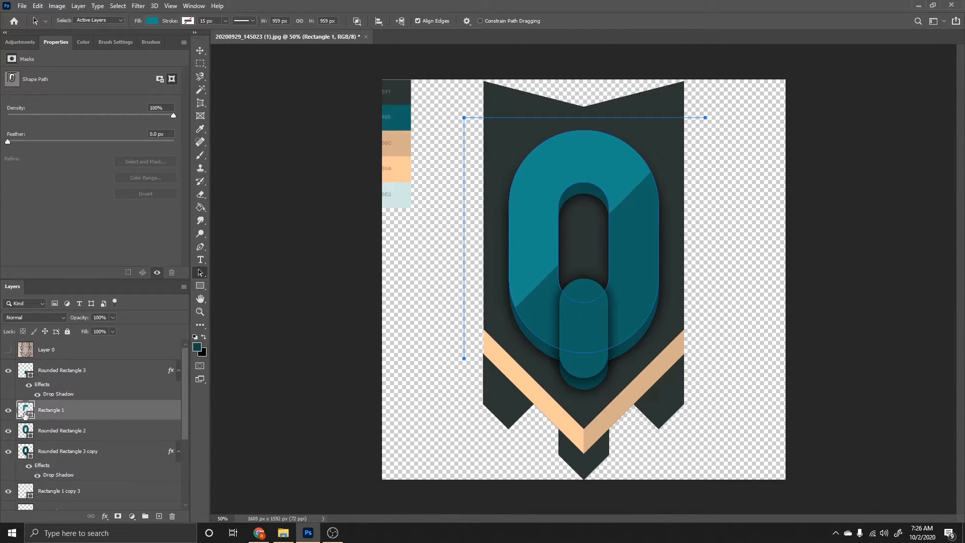
# Duplicate the Q's tail layer Rounded Rectangle 3 within the same document.
pyautogui.click(96, 431)
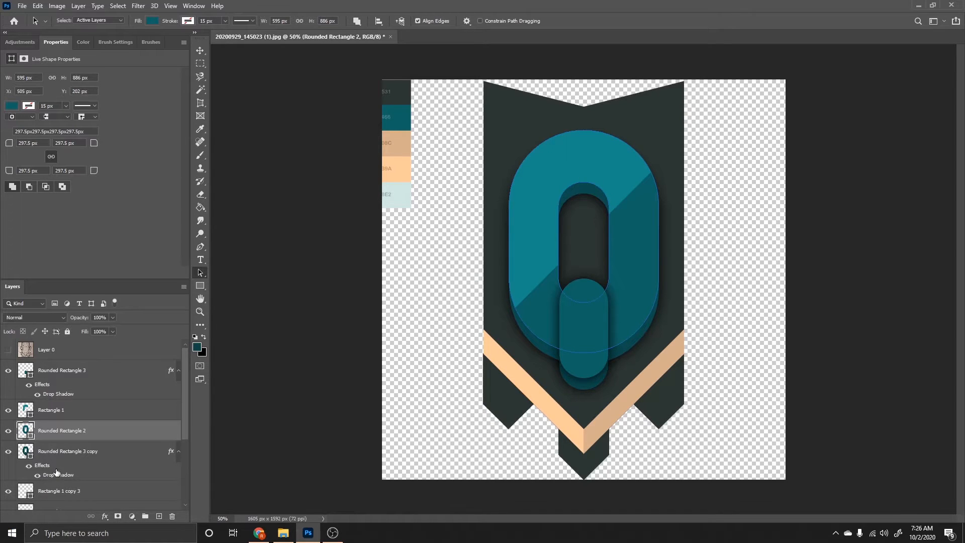
pyautogui.click(63, 451)
pyautogui.rightClick(51, 372)
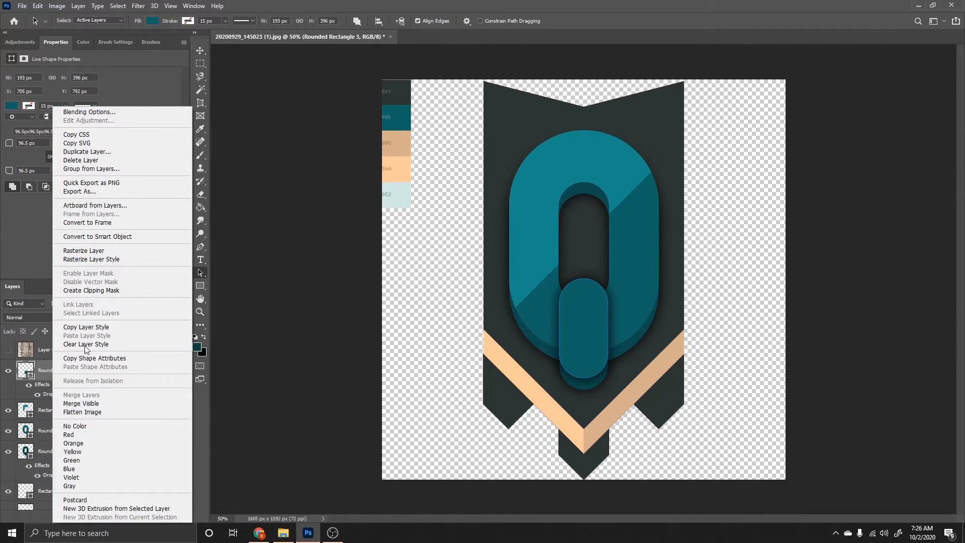
pyautogui.click(96, 153)
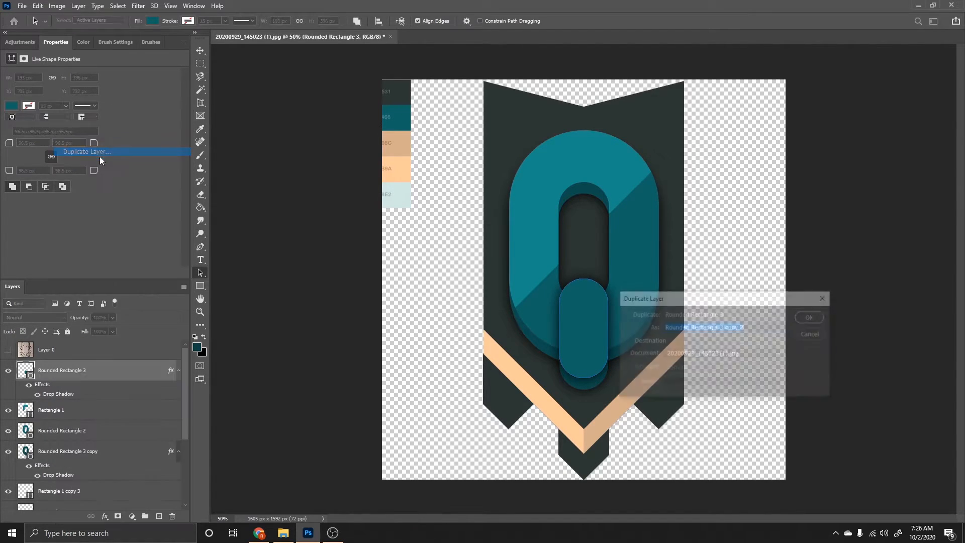
pyautogui.click(813, 316)
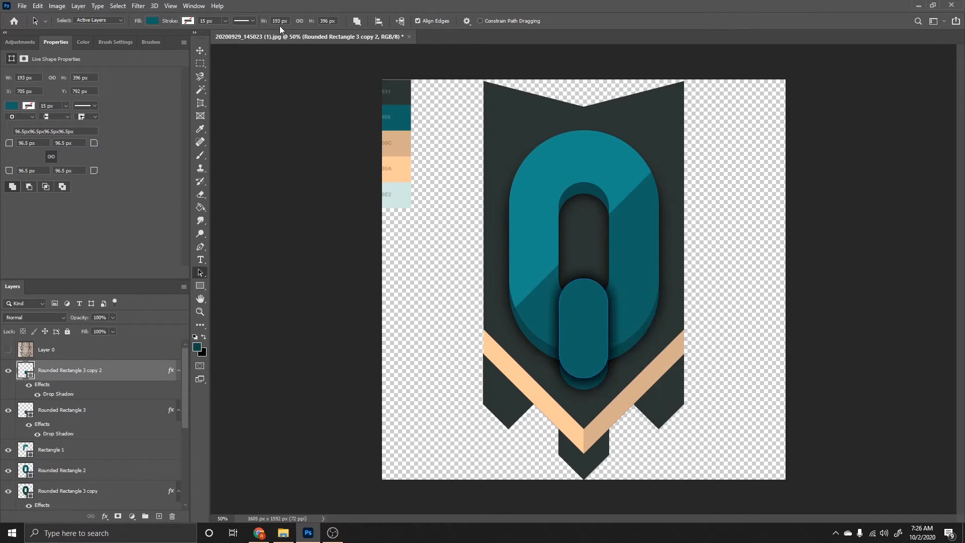
# Draw a 380 × 380 px square beside the Q's tail and fill it with the recently used bright teal.
pyautogui.click(200, 286)
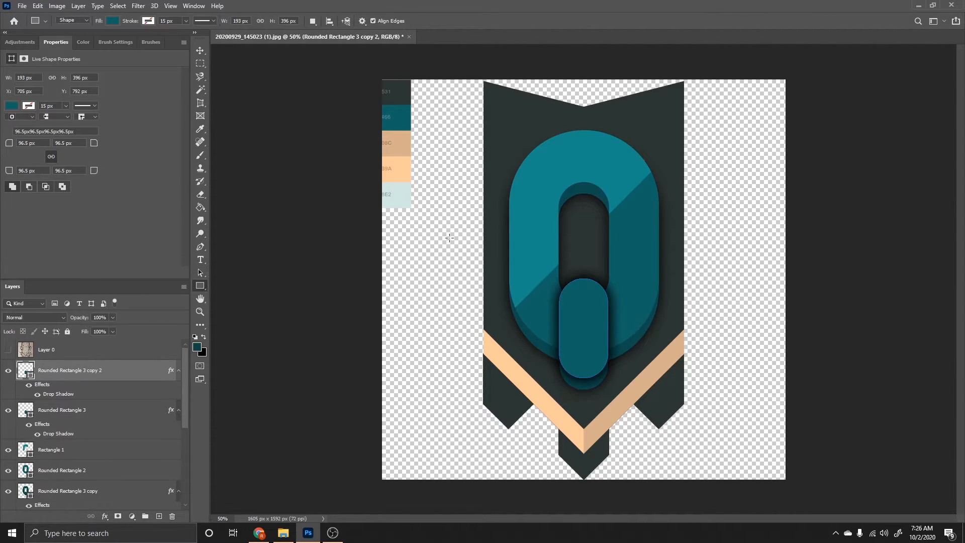
pyautogui.moveTo(439, 240); pyautogui.dragTo(534, 337)
pyautogui.click(112, 20)
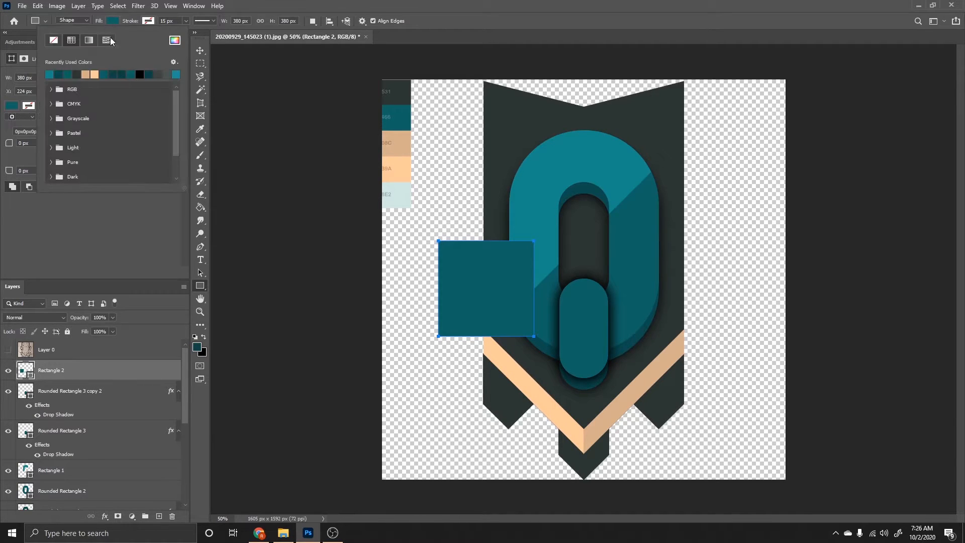
pyautogui.click(49, 74)
# Move the square over the Q's tail to X 622, Y 792 px and delete its lower-right anchor point.
pyautogui.click(200, 51)
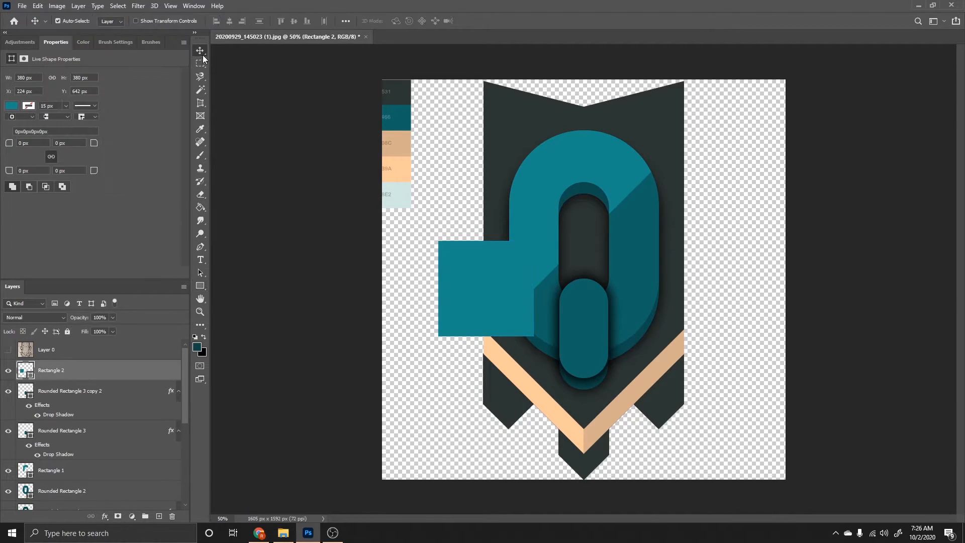
pyautogui.moveTo(513, 313); pyautogui.dragTo(601, 344)
pyautogui.click(200, 274)
pyautogui.click(227, 284)
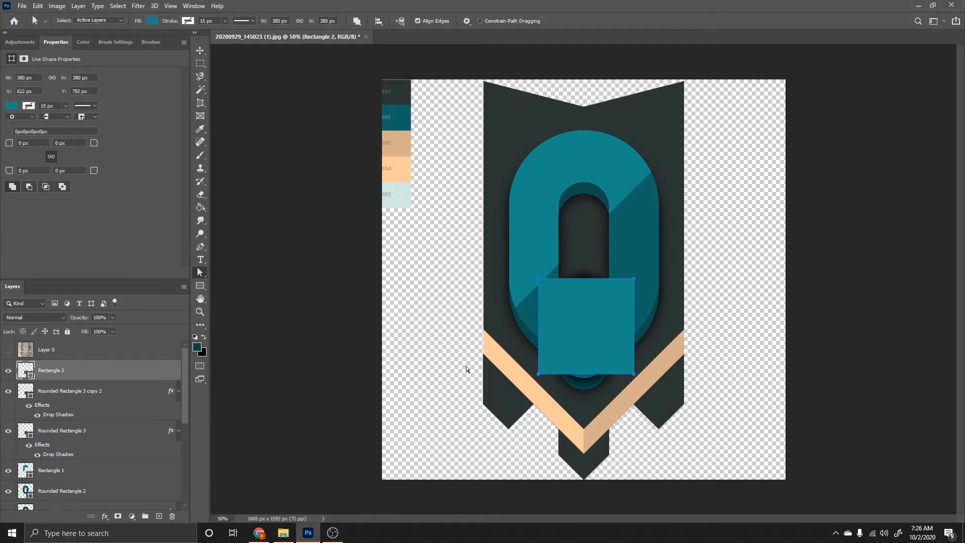
pyautogui.click(635, 374)
pyautogui.press('Delete')
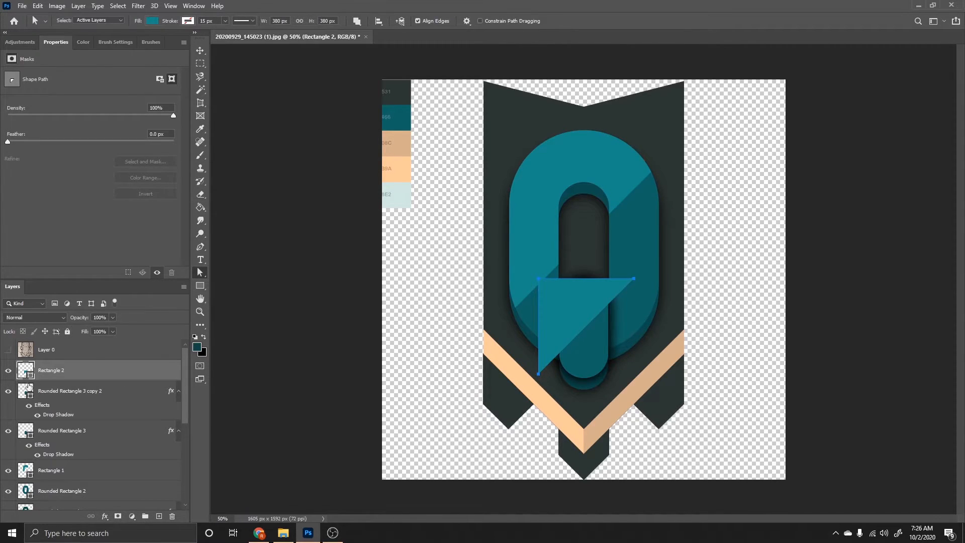
# Merge the triangle layer Rectangle 2 with Rounded Rectangle 3 copy 2 into one shape layer.
pyautogui.keyDown('shift'); pyautogui.click(71, 392); pyautogui.keyUp('shift')
pyautogui.rightClick(72, 392)
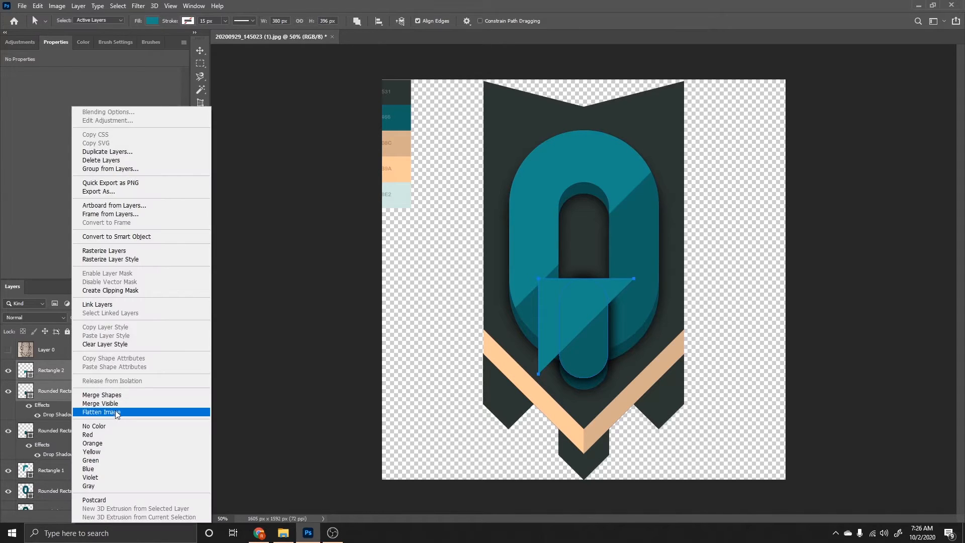
pyautogui.click(116, 395)
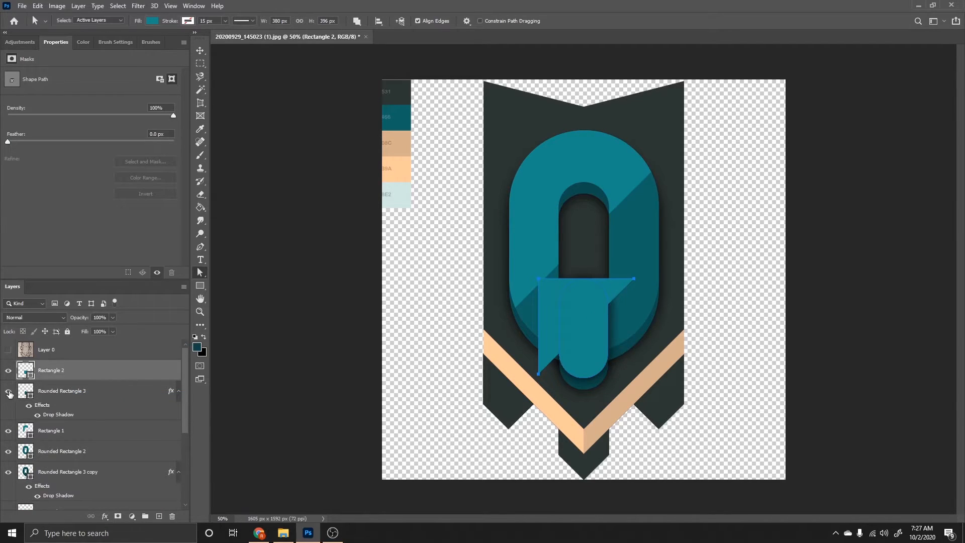
pyautogui.click(8, 370)
pyautogui.click(8, 370)
# Intersect the triangle path with the tail shape to form a bright teal highlight, and deselect the path.
pyautogui.click(358, 21)
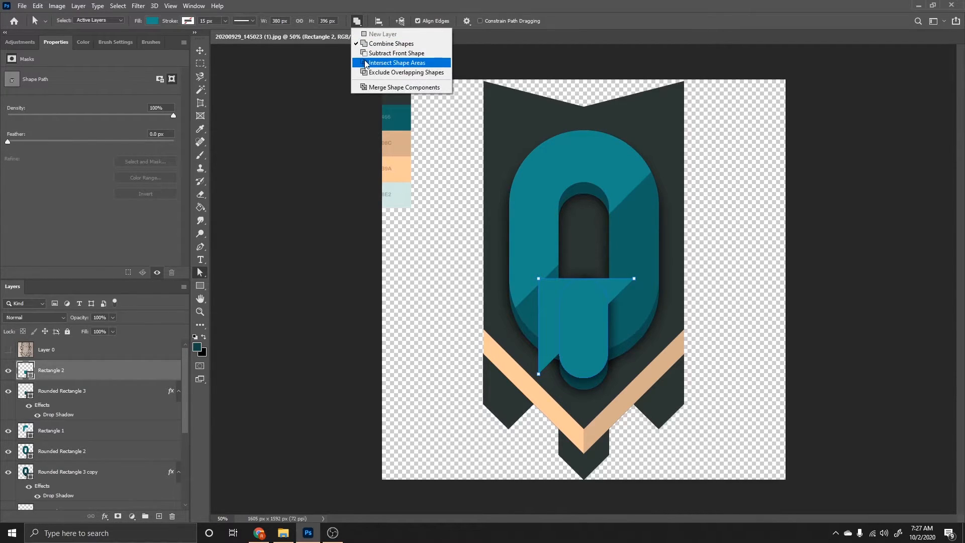
pyautogui.click(392, 63)
pyautogui.click(453, 396)
pyautogui.press('v')
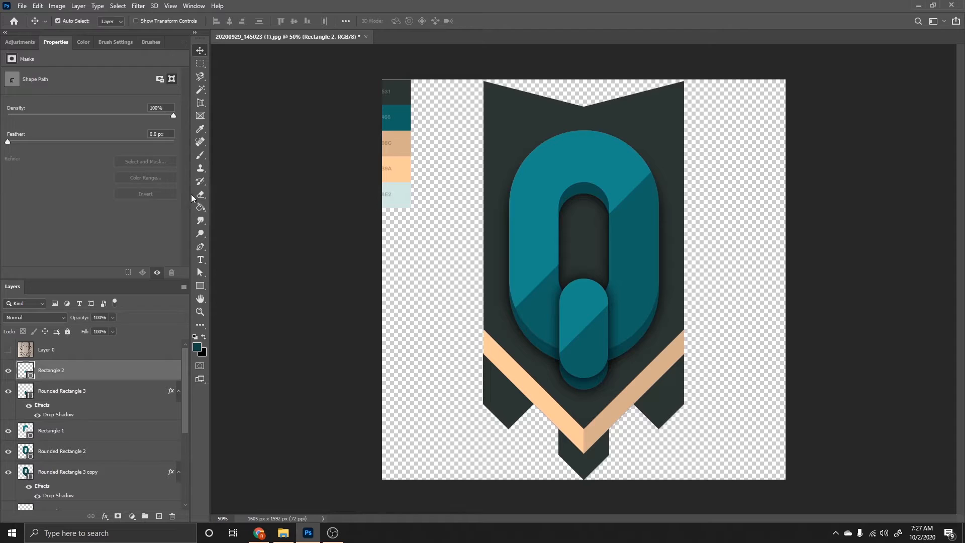
# Select the triangle path of the tail's highlight and scale it up proportionally to 486 × 486 px.
pyautogui.click(200, 273)
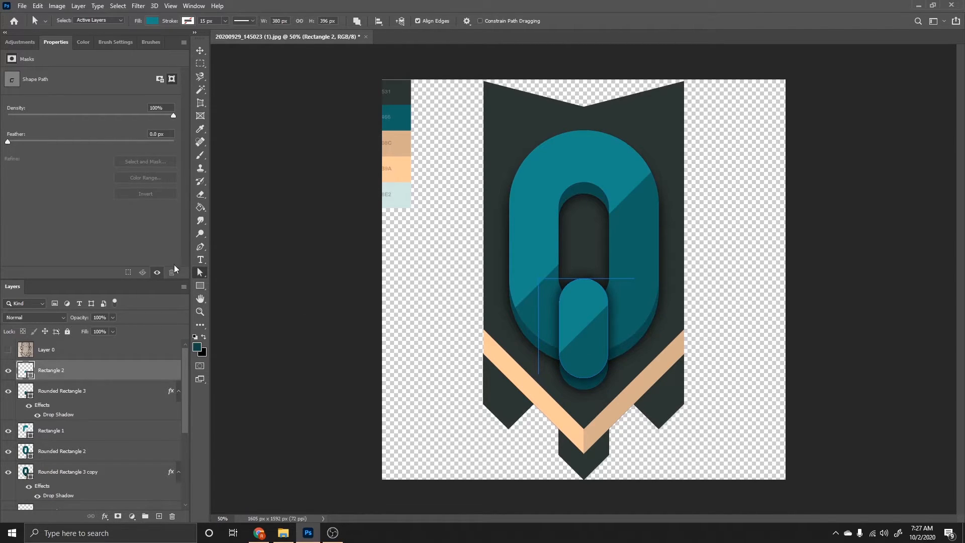
pyautogui.rightClick(201, 272)
pyautogui.click(251, 283)
pyautogui.click(542, 295)
pyautogui.press('Up')
pyautogui.press('Up')
pyautogui.press('Up')
pyautogui.hotkey('ctrl', 't')
pyautogui.moveTo(538, 279); pyautogui.dragTo(509, 253)
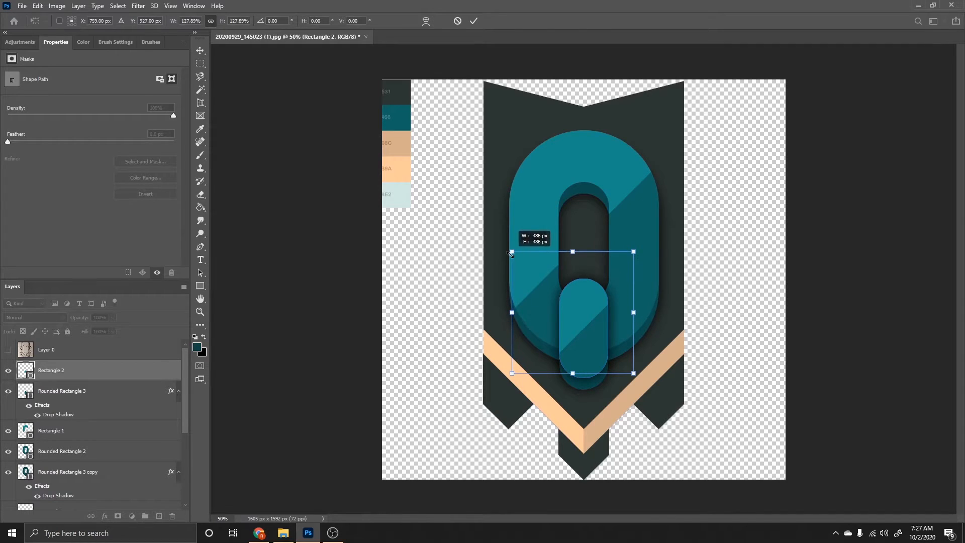
# Move the enlarged triangle path down to Y 1035 px, level with the top of the tail, and apply the transform.
pyautogui.press('Down')
pyautogui.press('Down')
pyautogui.press('Down')
pyautogui.press('Down')
pyautogui.press('Down')
pyautogui.press('Down')
pyautogui.press('Down')
pyautogui.press('Down')
pyautogui.press('Down')
pyautogui.press('Down')
pyautogui.press('Down')
pyautogui.press('Down')
pyautogui.press('Down')
pyautogui.press('Down')
pyautogui.press('Down')
pyautogui.press('Down')
pyautogui.press('Down')
pyautogui.press('Down')
pyautogui.press('Down')
pyautogui.press('Down')
pyautogui.press('Down')
pyautogui.press('Down')
pyautogui.press('Down')
pyautogui.press('Down')
pyautogui.press('Down')
pyautogui.press('Down')
pyautogui.press('Down')
pyautogui.press('Down')
pyautogui.press('Down')
pyautogui.press('Down')
pyautogui.press('Down')
pyautogui.press('Down')
pyautogui.press('Down')
pyautogui.press('Down')
pyautogui.press('Down')
pyautogui.press('Down')
pyautogui.press('Down')
pyautogui.press('Down')
pyautogui.press('Down')
pyautogui.press('Down')
pyautogui.press('Down')
pyautogui.press('Down')
pyautogui.press('Down')
pyautogui.press('Down')
pyautogui.press('Down')
pyautogui.press('Down')
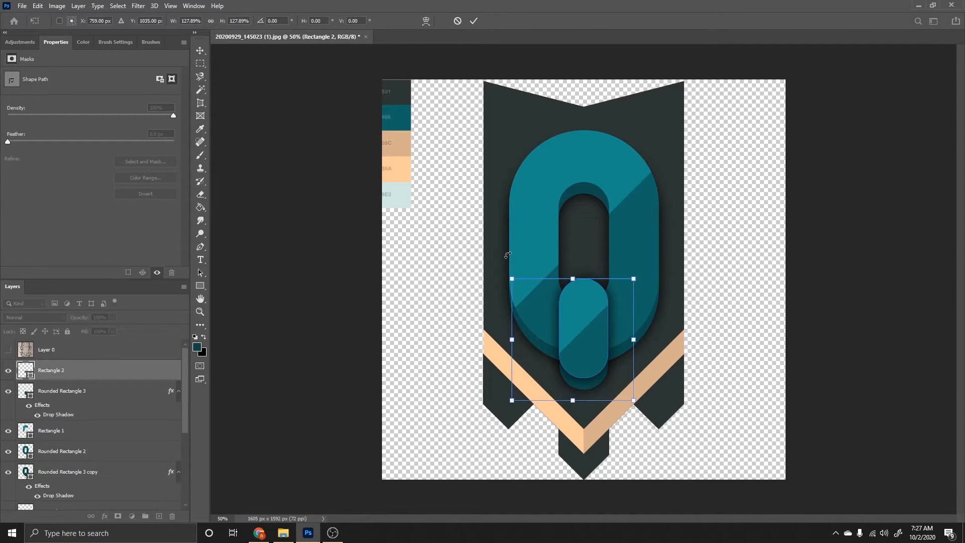
pyautogui.press('Return')
pyautogui.click(730, 283)
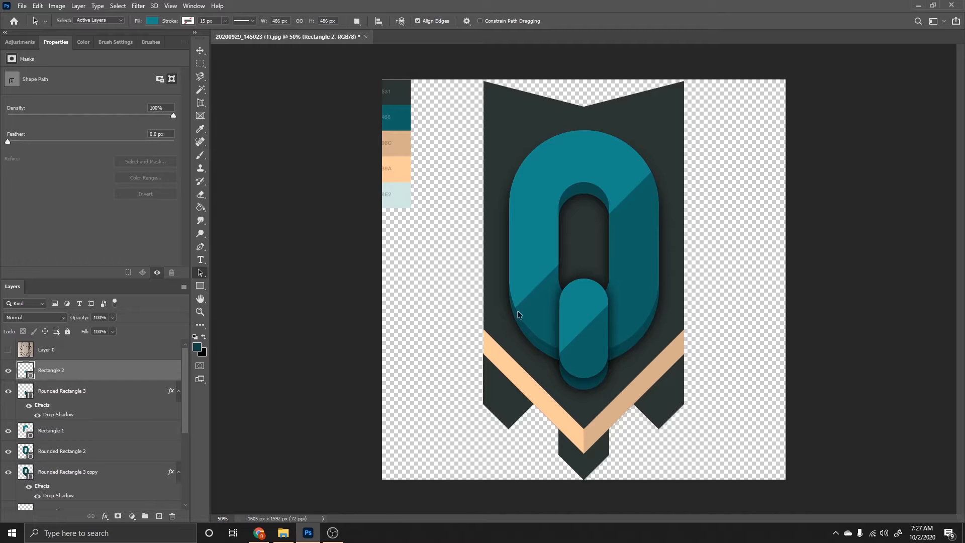
# Duplicate the dark banner layer Rectangle 1 copy, naming the duplicate Rectangle 1 copy 4.
pyautogui.scroll(-5, 131, 397)
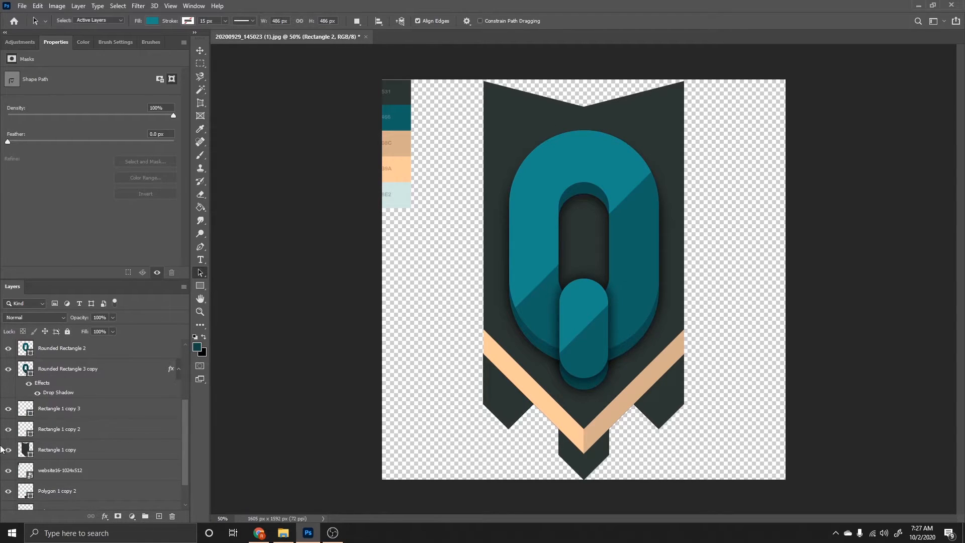
pyautogui.click(8, 450)
pyautogui.click(8, 451)
pyautogui.click(70, 457)
pyautogui.rightClick(70, 457)
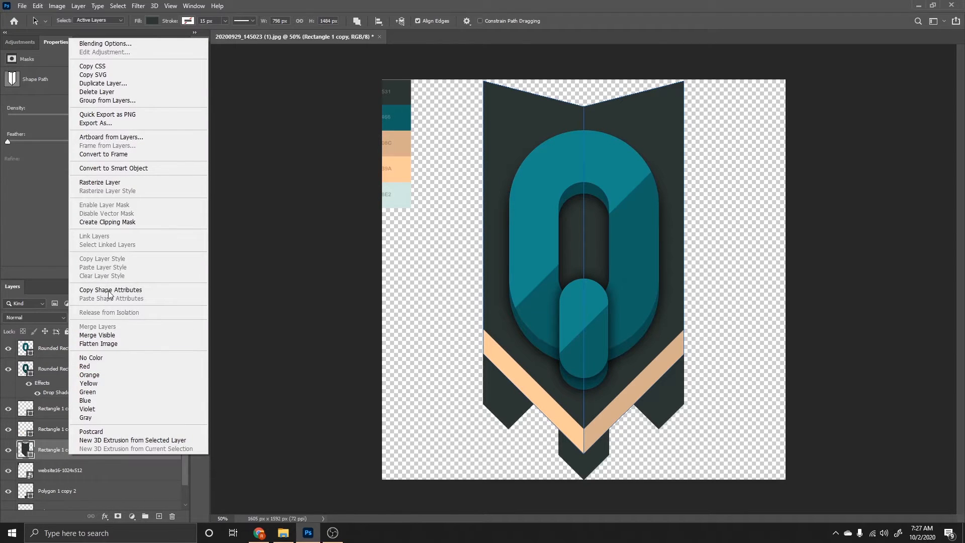
pyautogui.click(103, 84)
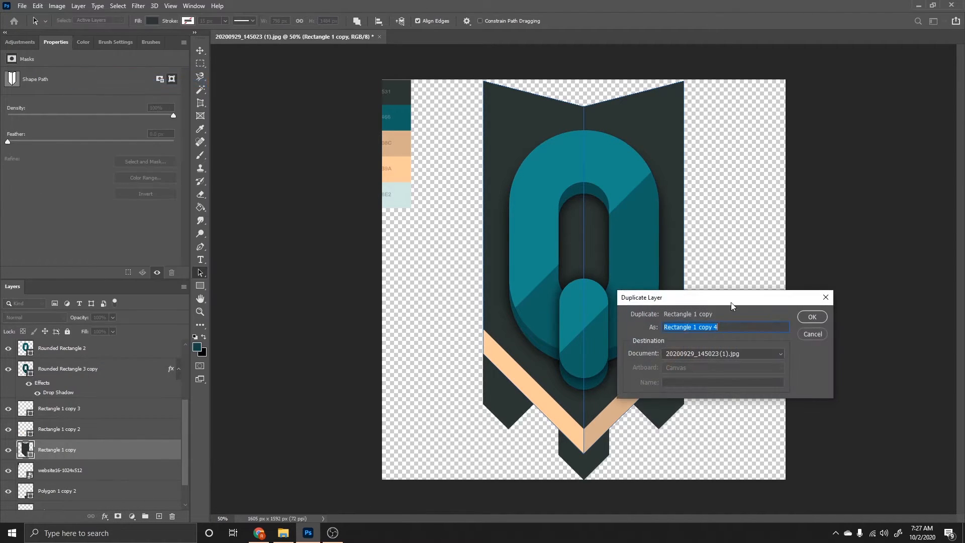
pyautogui.click(813, 317)
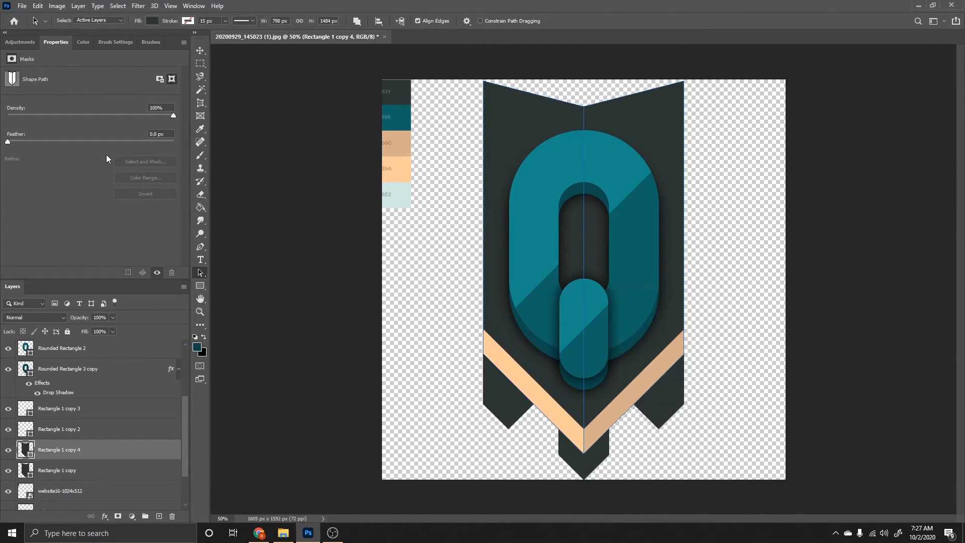
# Draw a rectangle about 1253 × 1402 px over the banner and delete its lower-right anchor point to form a triangle.
pyautogui.click(200, 285)
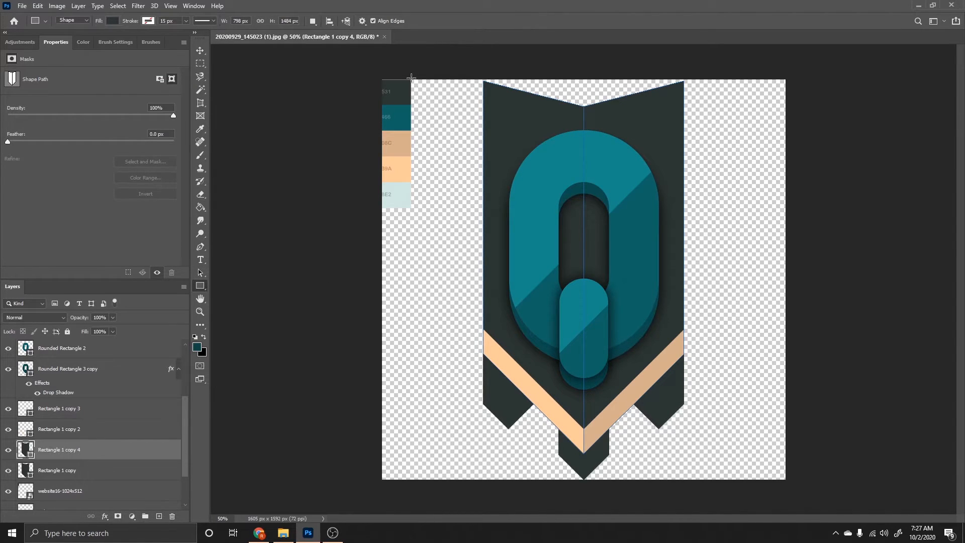
pyautogui.moveTo(413, 74); pyautogui.dragTo(728, 427)
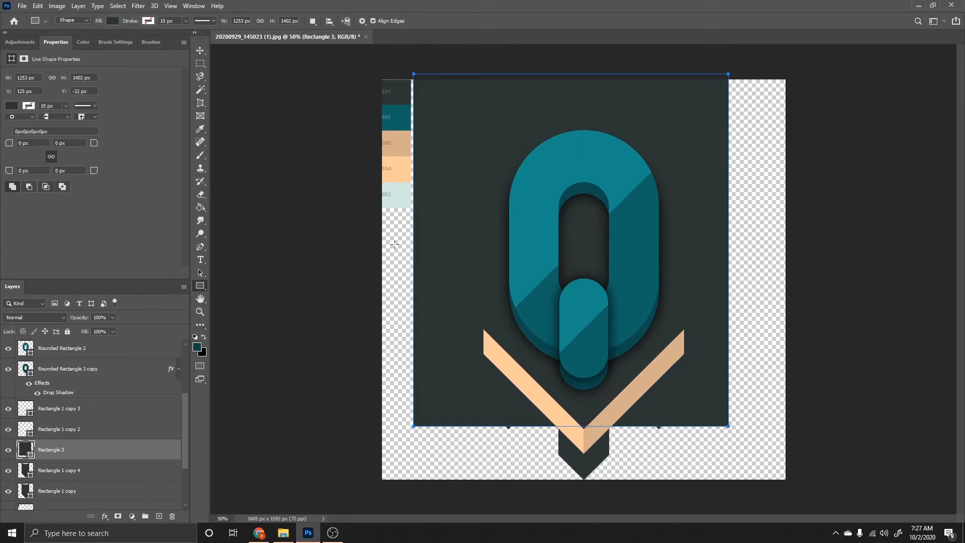
pyautogui.click(200, 273)
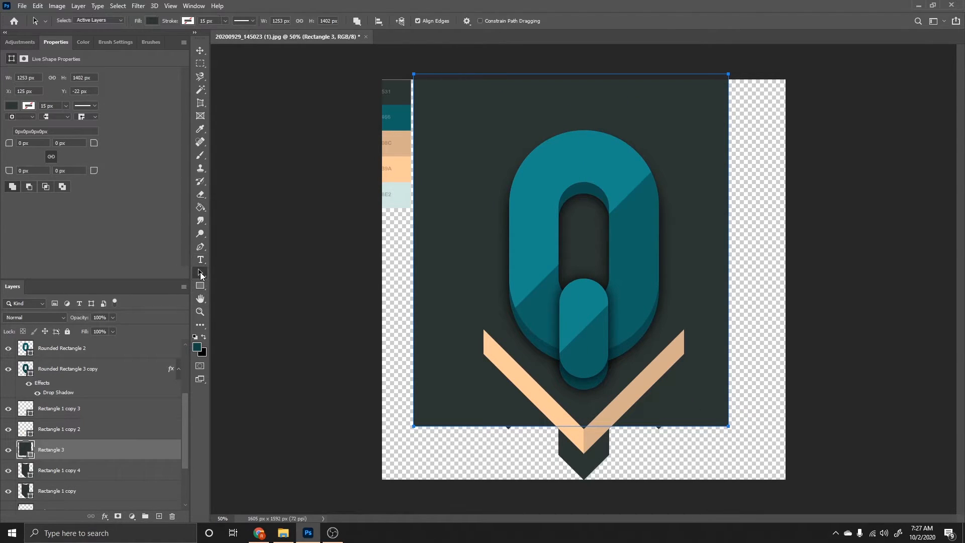
pyautogui.click(726, 428)
pyautogui.click(729, 427)
pyautogui.press('Delete')
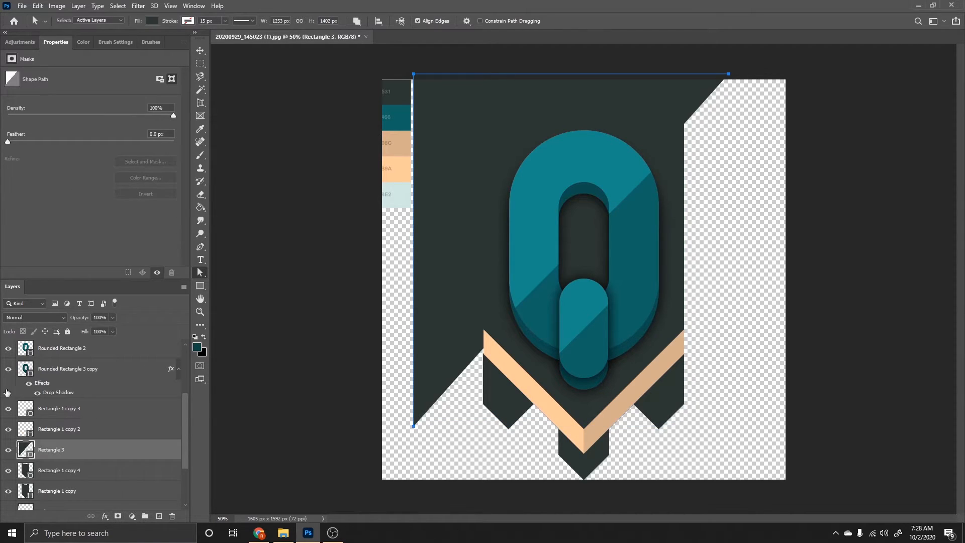
# Change the large triangle's fill to the lighter grey-green #424e4a.
pyautogui.click(152, 21)
pyautogui.click(214, 40)
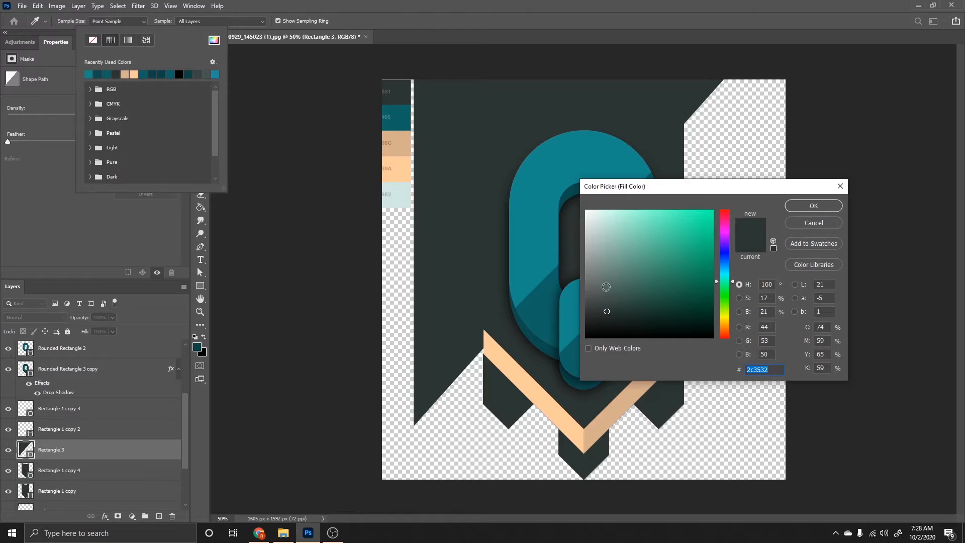
pyautogui.click(605, 287)
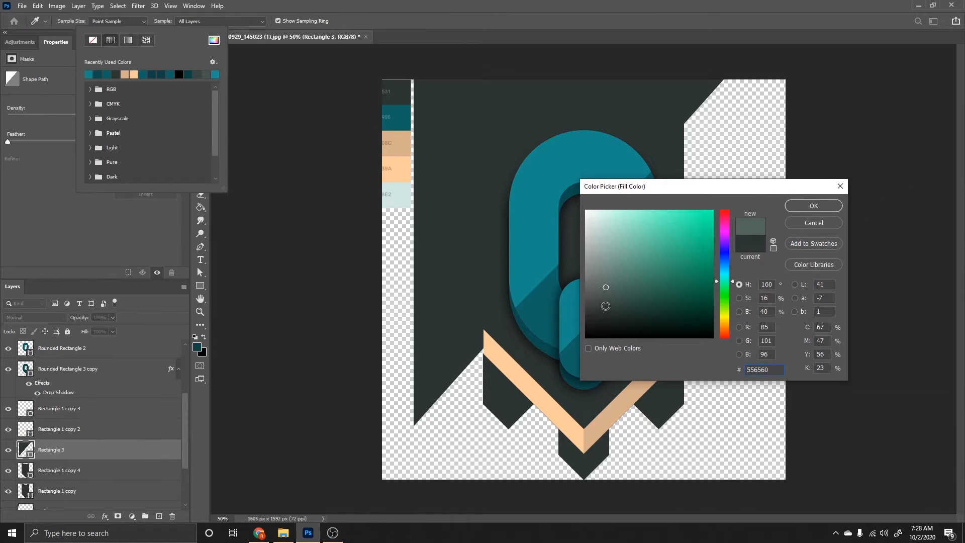
pyautogui.click(600, 301)
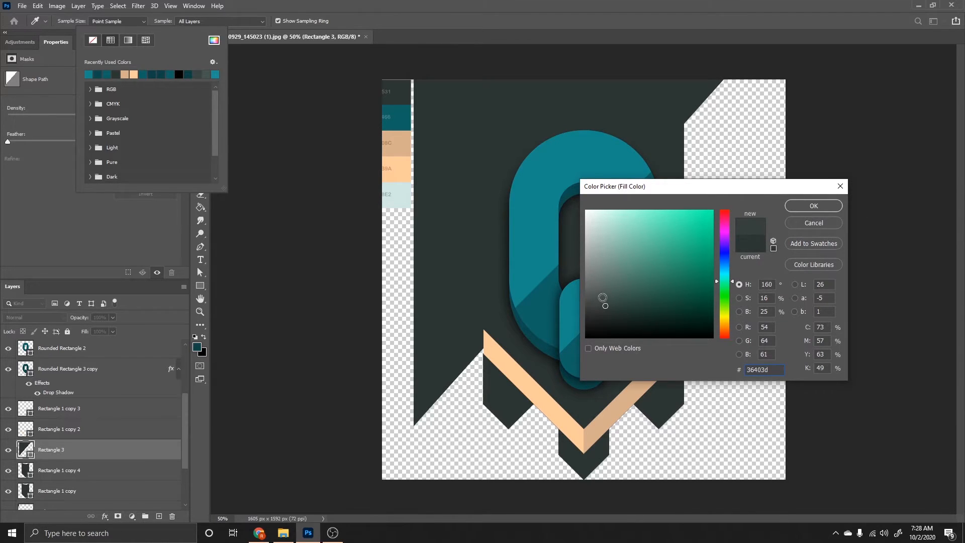
pyautogui.click(606, 297)
pyautogui.click(608, 287)
pyautogui.click(605, 299)
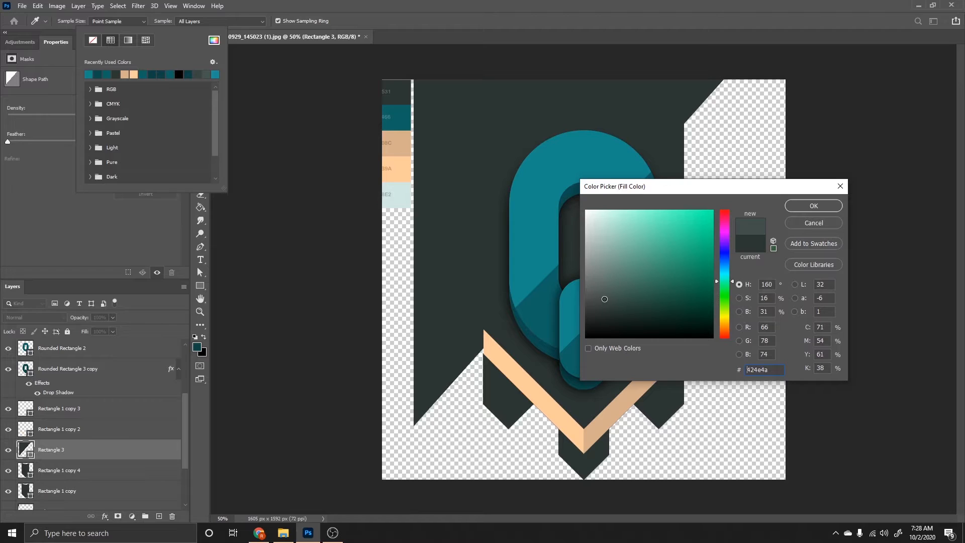
pyautogui.click(793, 207)
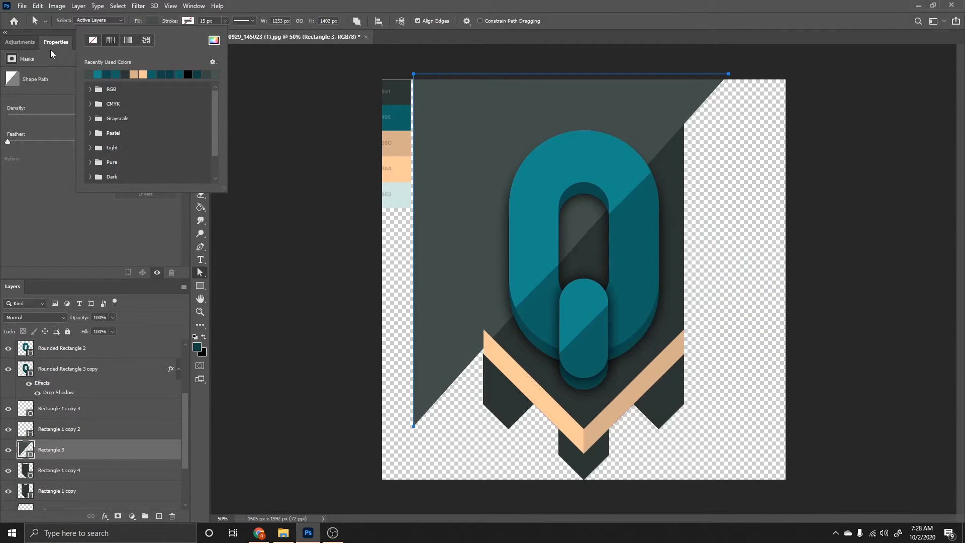
# Merge the triangle layer Rectangle 3 with Rectangle 1 copy 4 and intersect the paths to form the banner's diagonal highlight.
pyautogui.keyDown('shift'); pyautogui.click(51, 473); pyautogui.keyUp('shift')
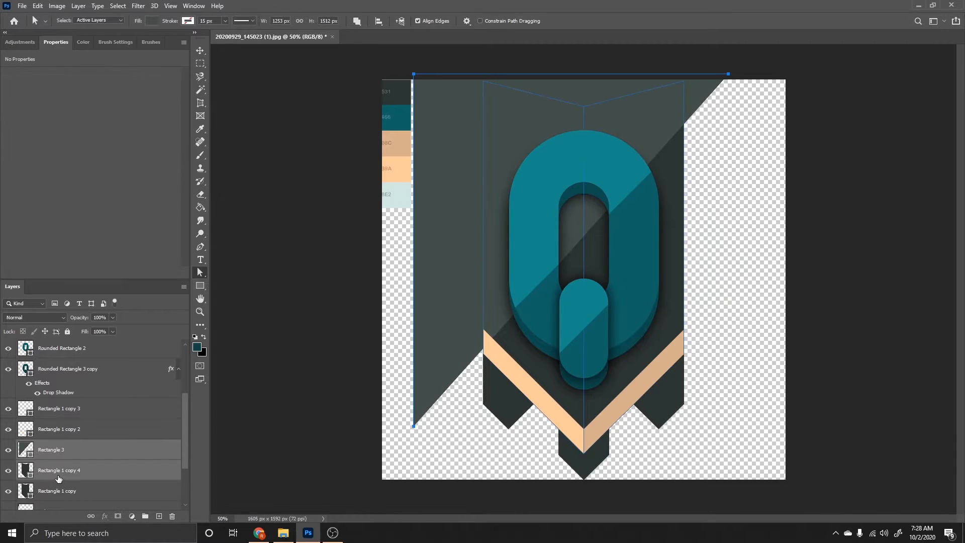
pyautogui.rightClick(57, 475)
pyautogui.click(88, 347)
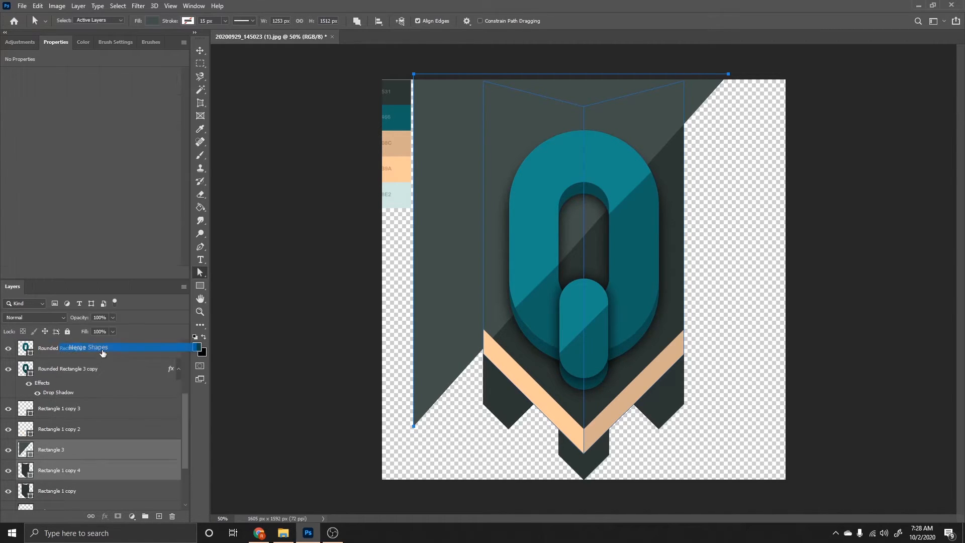
pyautogui.click(200, 271)
pyautogui.click(254, 284)
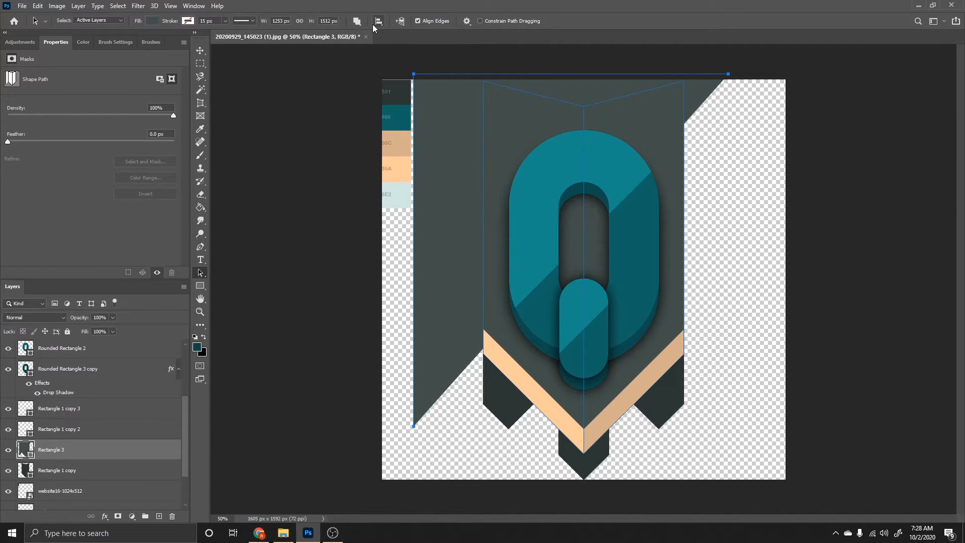
pyautogui.click(357, 21)
pyautogui.click(392, 70)
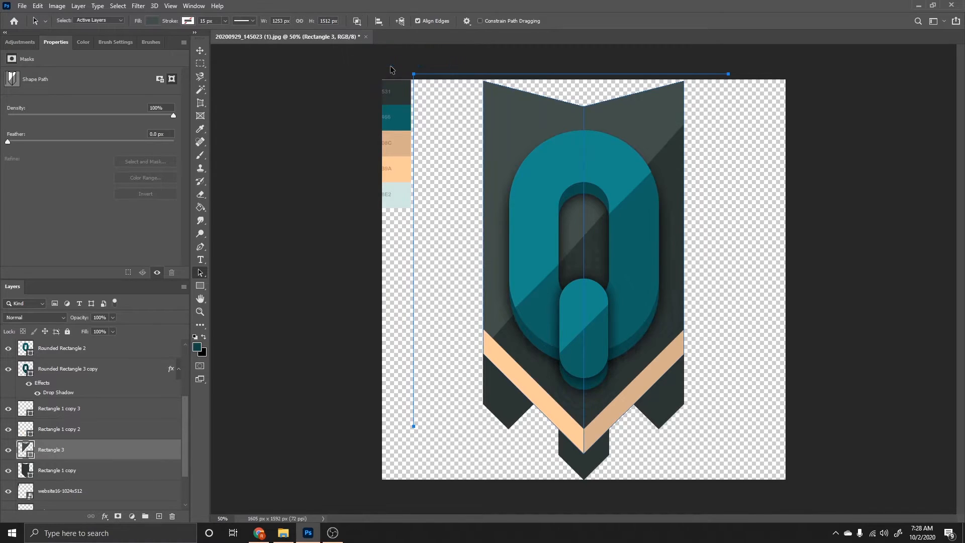
# Try moving the banner highlight's triangle path up by about 100 px, and undo the move.
pyautogui.hotkey('shift', 'Up')
pyautogui.hotkey('shift', 'Up')
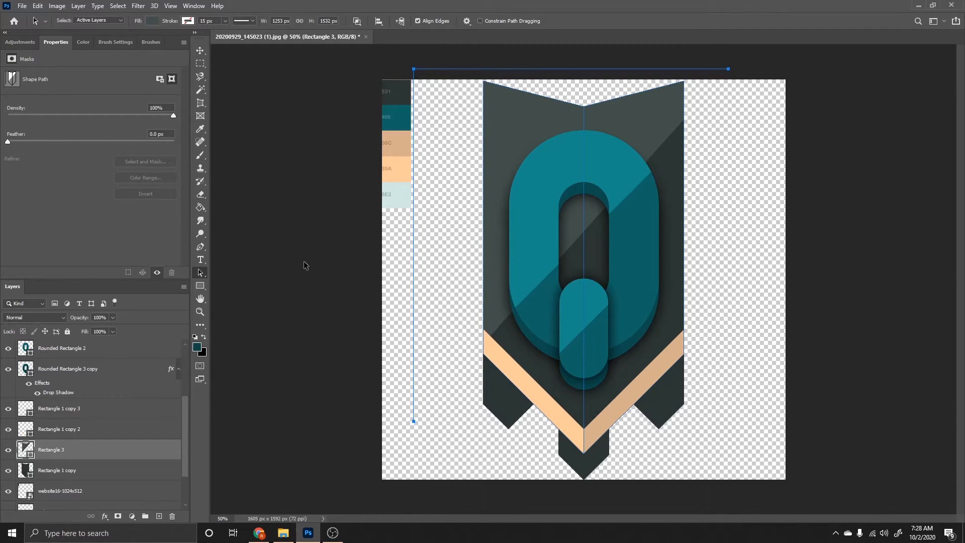
pyautogui.hotkey('shift', 'Up')
pyautogui.hotkey('shift', 'Up')
pyautogui.hotkey('shift', 'Up')
pyautogui.hotkey('shift', 'Up')
pyautogui.hotkey('shift', 'Up')
pyautogui.hotkey('shift', 'Up')
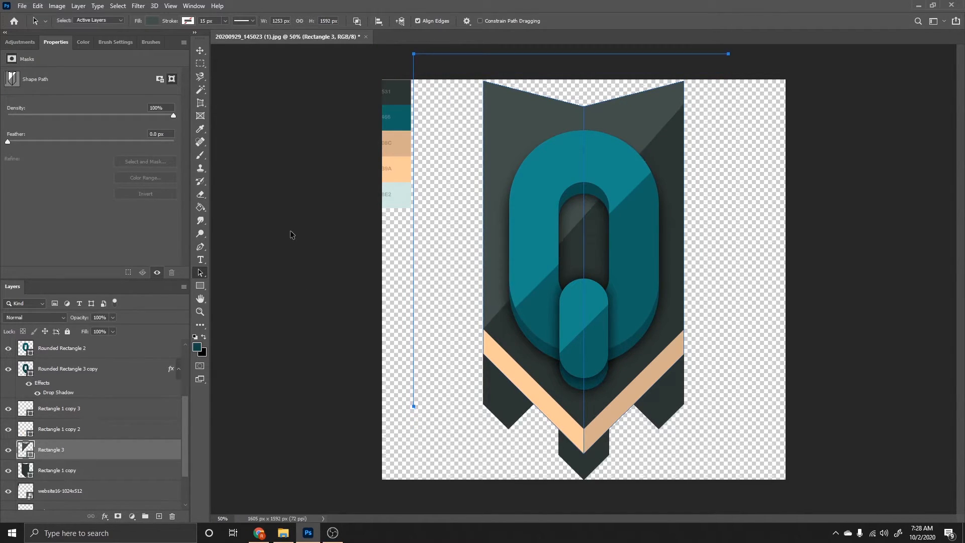
pyautogui.hotkey('shift', 'Up')
pyautogui.hotkey('shift', 'Up')
pyautogui.press('Up')
pyautogui.press('Up')
pyautogui.press('Up')
pyautogui.press('Up')
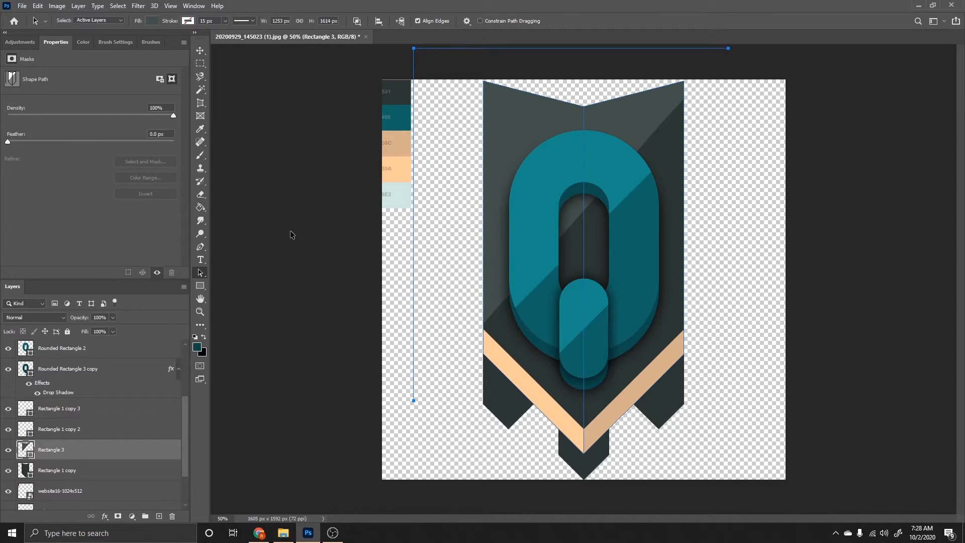
pyautogui.click(281, 277)
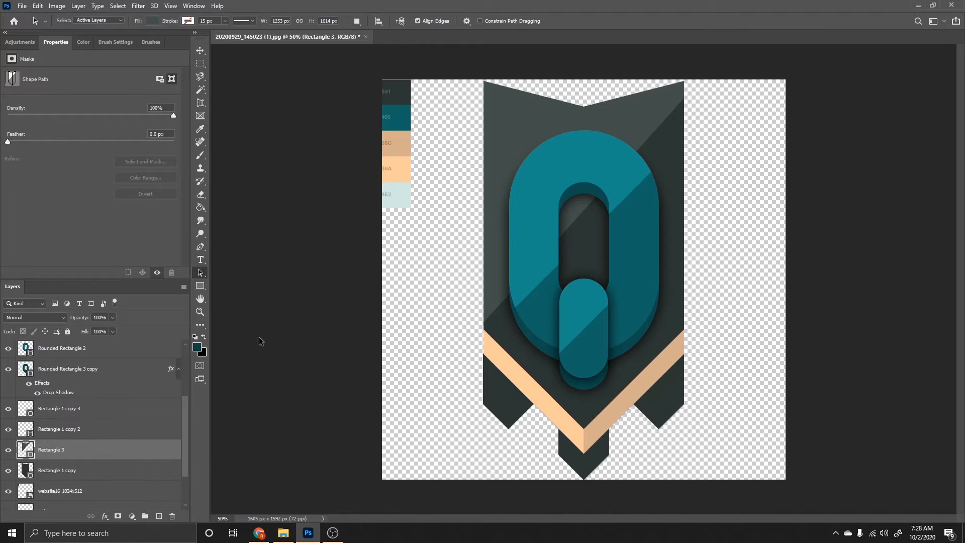
pyautogui.hotkey('ctrl', 'z')
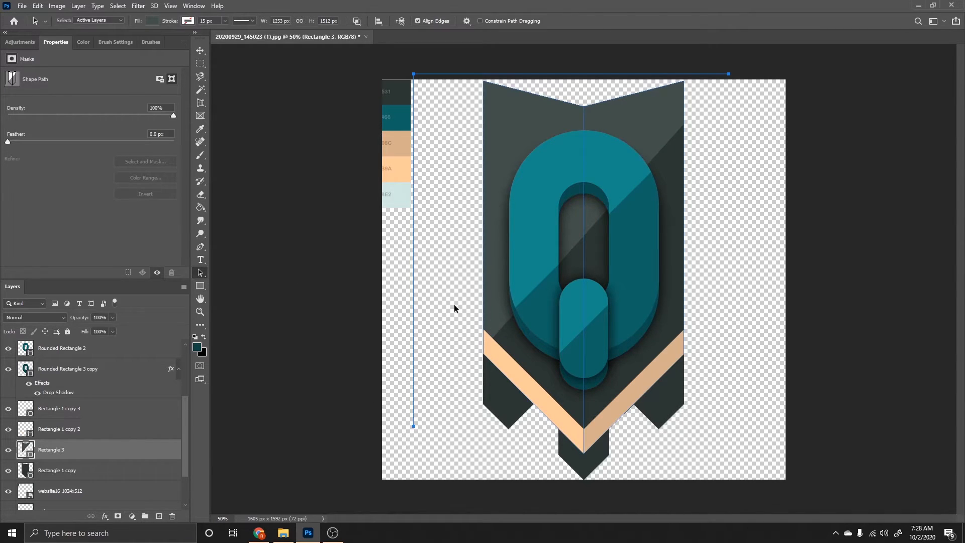
# Scale the banner highlight's triangle path to 82.45% height, move it down to Y 574 px, and apply the transform.
pyautogui.hotkey('ctrl', 't')
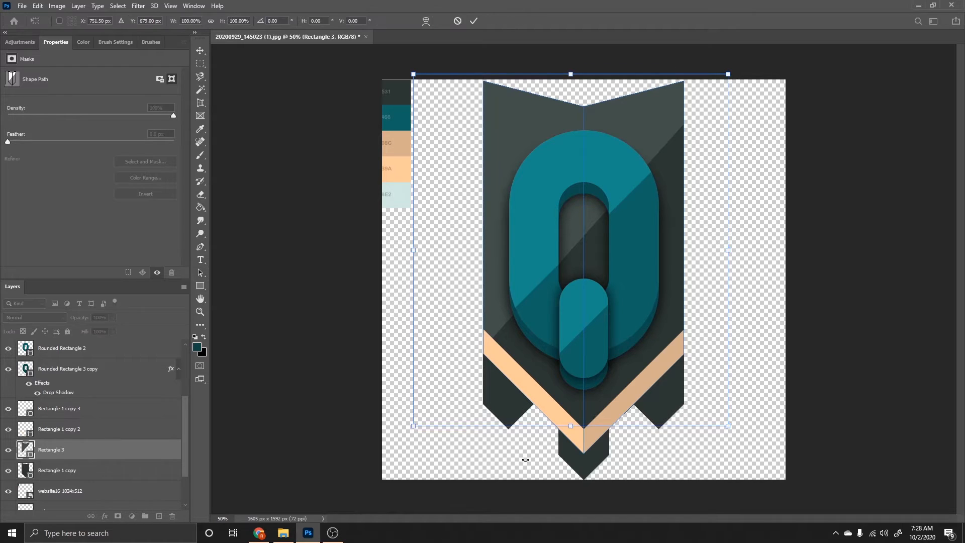
pyautogui.moveTo(519, 427); pyautogui.dragTo(547, 366)
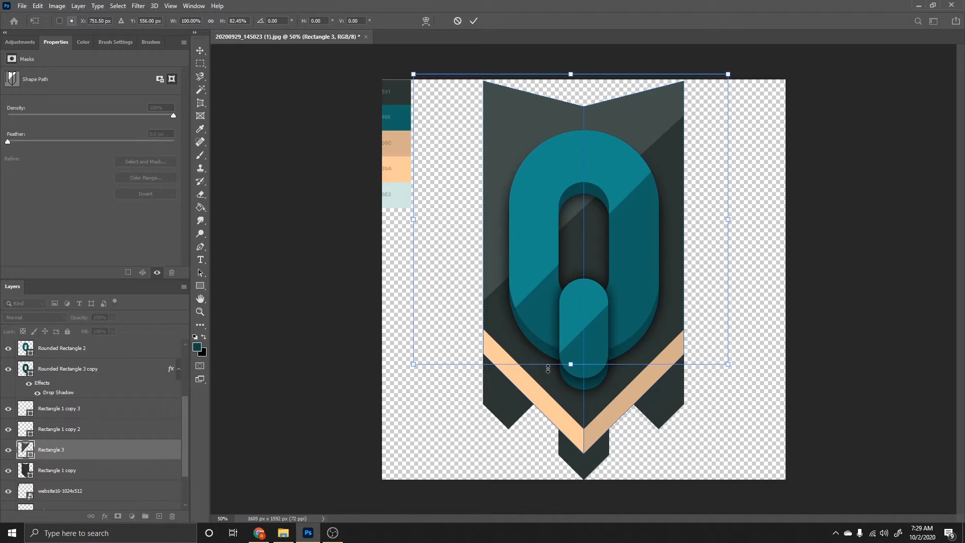
pyautogui.press('Down')
pyautogui.press('Down')
pyautogui.press('Down')
pyautogui.press('Down')
pyautogui.press('Down')
pyautogui.press('Down')
pyautogui.press('Down')
pyautogui.press('Down')
pyautogui.press('Down')
pyautogui.press('Down')
pyautogui.press('Down')
pyautogui.press('Down')
pyautogui.press('Down')
pyautogui.press('Down')
pyautogui.press('Down')
pyautogui.press('Down')
pyautogui.press('Down')
pyautogui.press('Down')
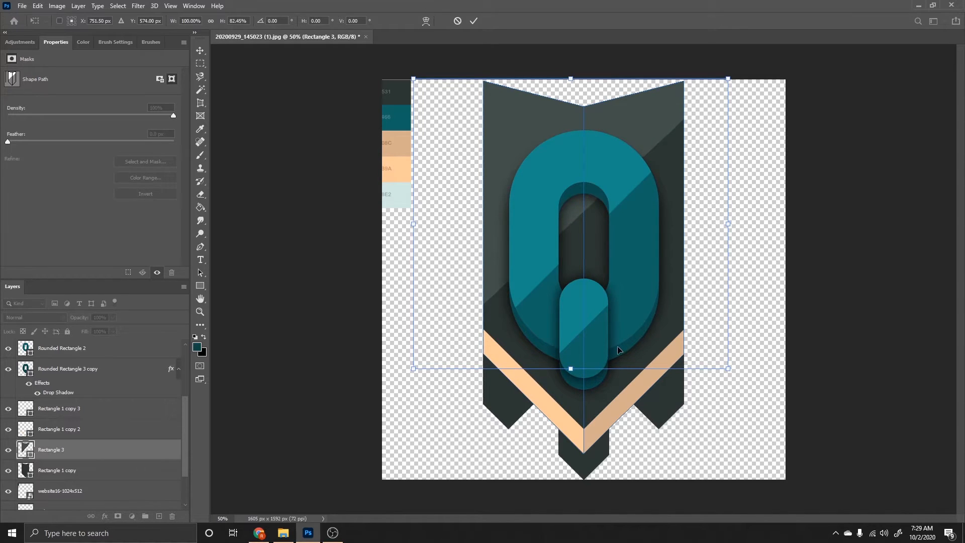
pyautogui.press('Return')
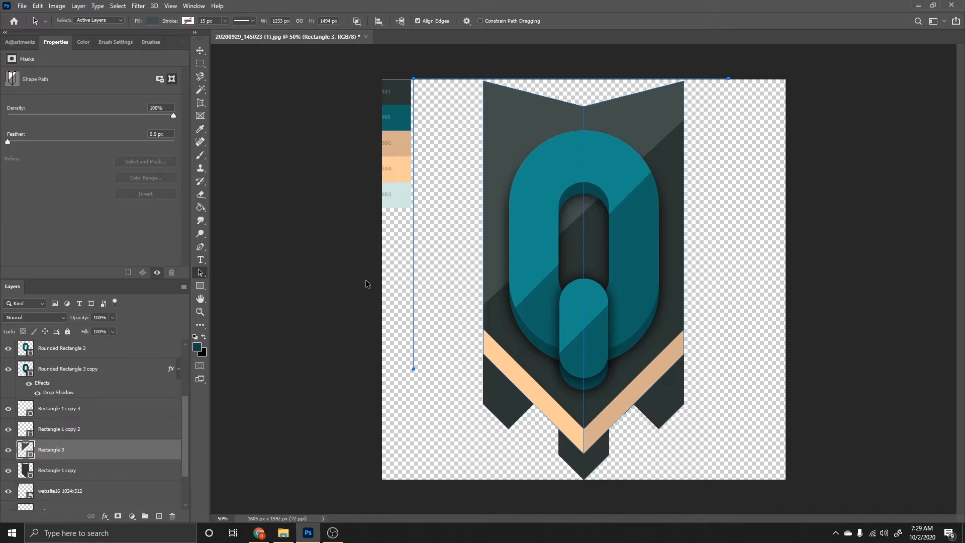
# Select the bottom layer Polygon 1 and show the sketch in Layer 0.
pyautogui.click(70, 476)
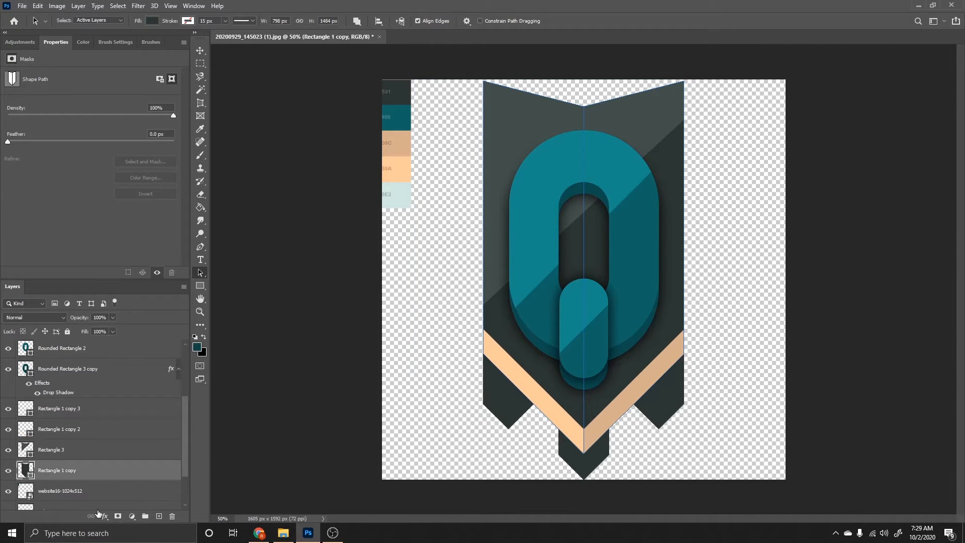
pyautogui.scroll(-2, 96, 503)
pyautogui.click(86, 500)
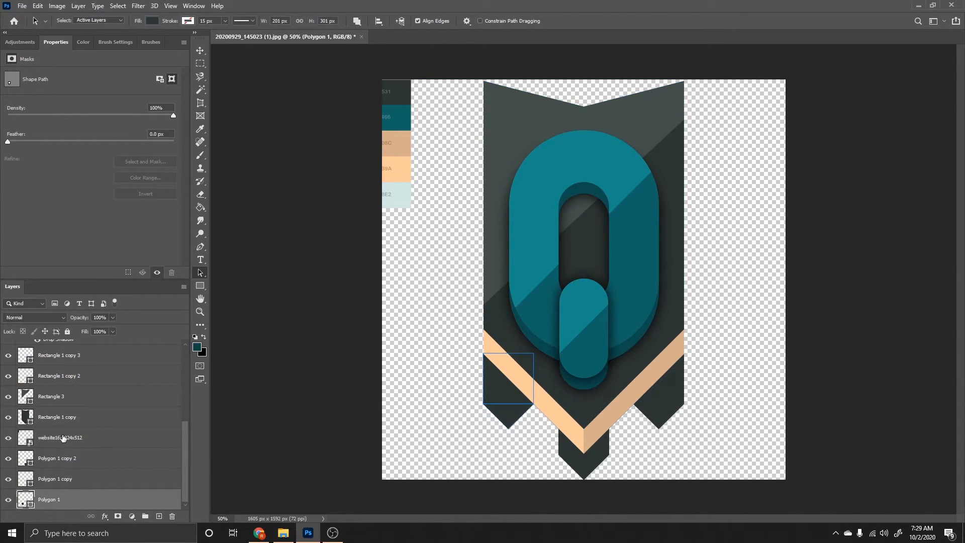
pyautogui.scroll(5, 63, 438)
pyautogui.click(8, 350)
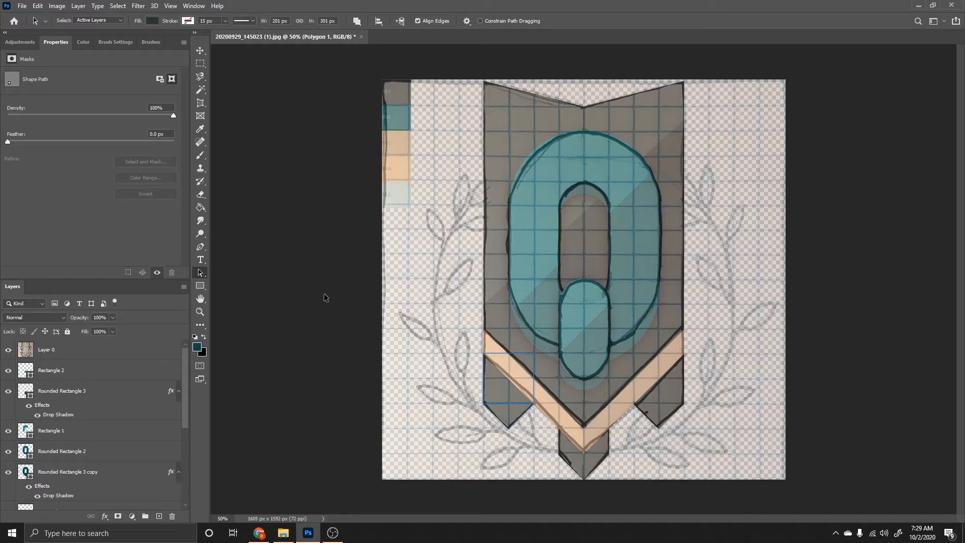
# Choose the Ellipse tool and set no fill with a dark teal stroke while Polygon 1 is selected.
pyautogui.moveTo(203, 288); pyautogui.dragTo(282, 306)
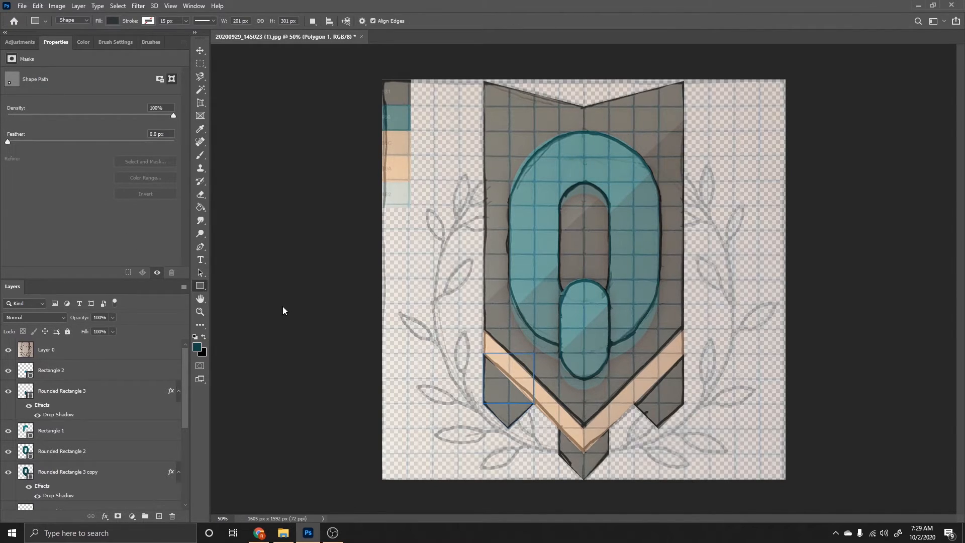
pyautogui.click(114, 21)
pyautogui.click(54, 40)
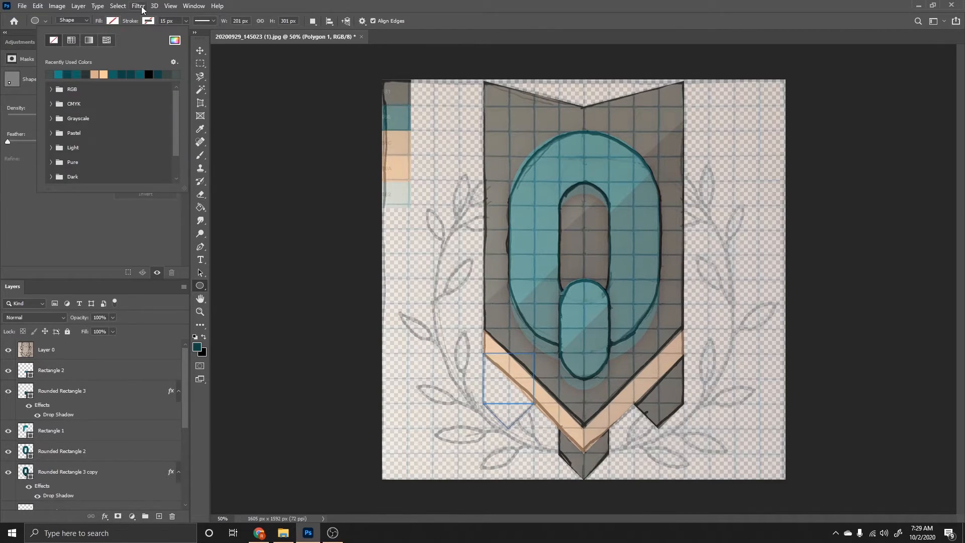
pyautogui.click(148, 21)
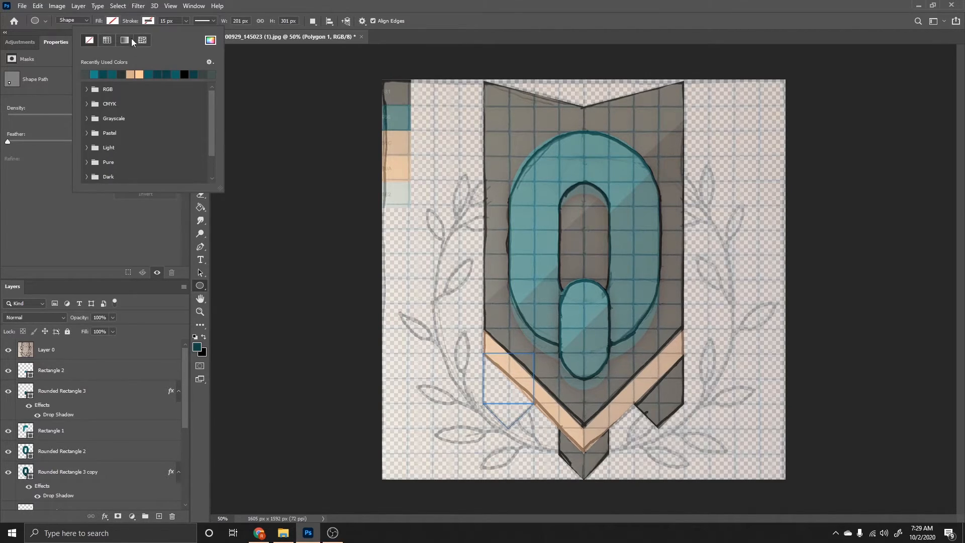
pyautogui.click(117, 73)
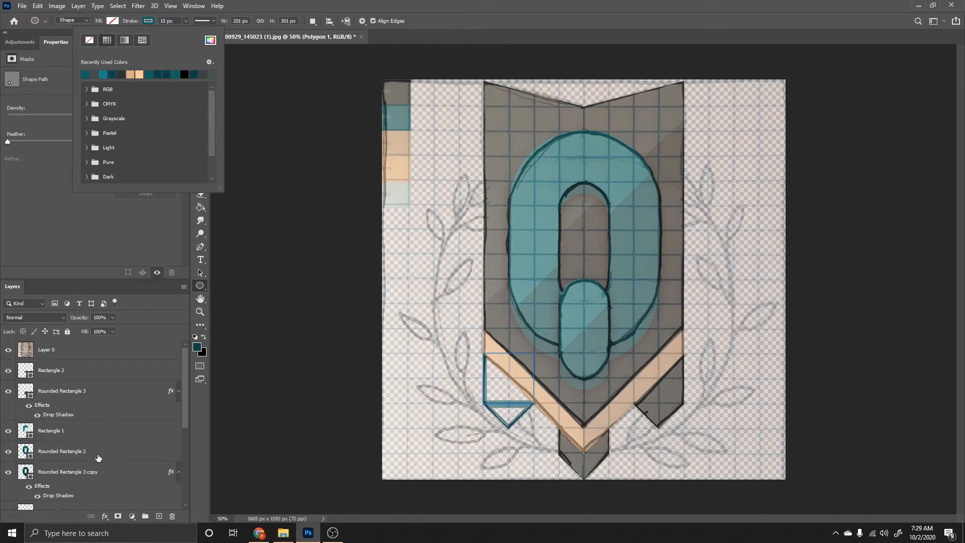
# Dismiss the new-ellipse dialog and undo the fill and stroke changes made to Polygon 1.
pyautogui.scroll(-2, 99, 480)
pyautogui.scroll(-3, 134, 472)
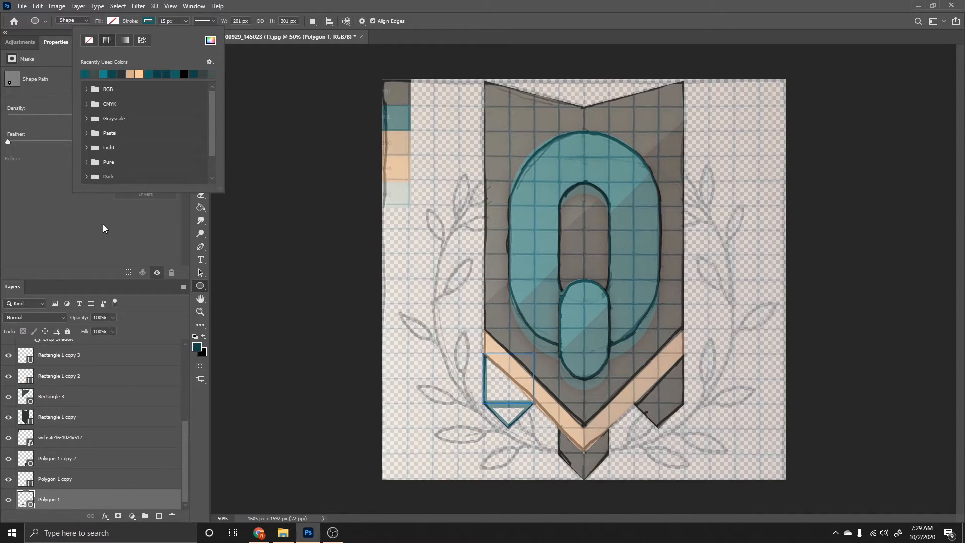
pyautogui.click(361, 250)
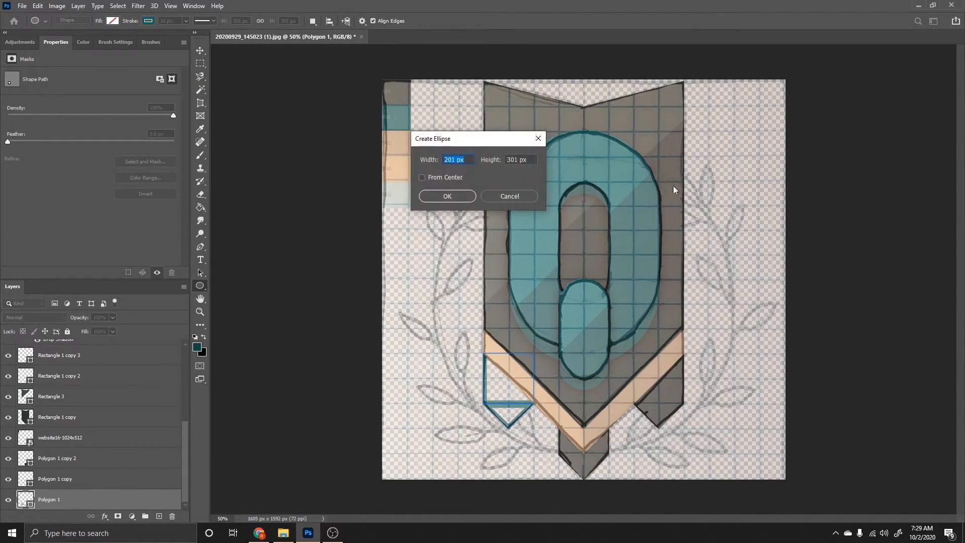
pyautogui.click(526, 196)
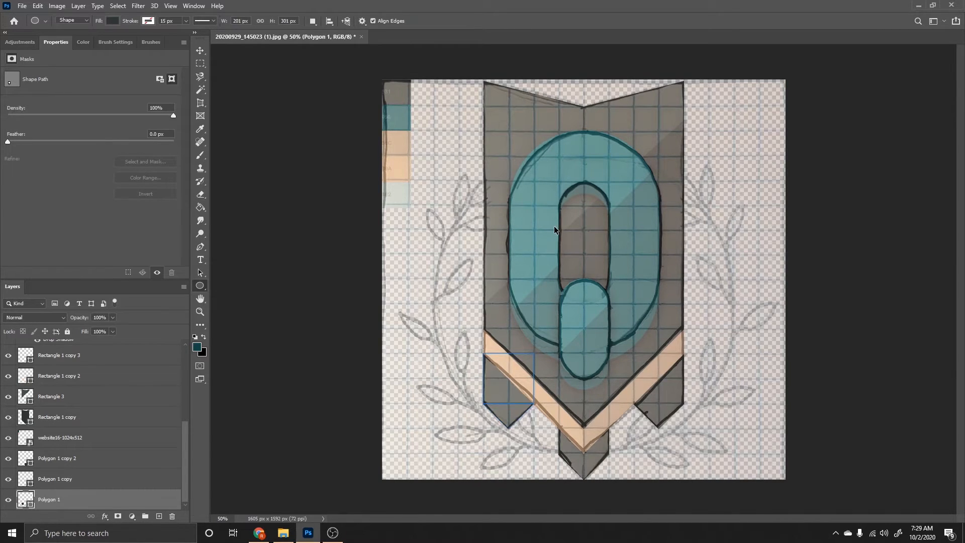
# Select Layer 0 and set the Ellipse tool to no fill with a dark teal 15 px stroke.
pyautogui.scroll(5, 137, 471)
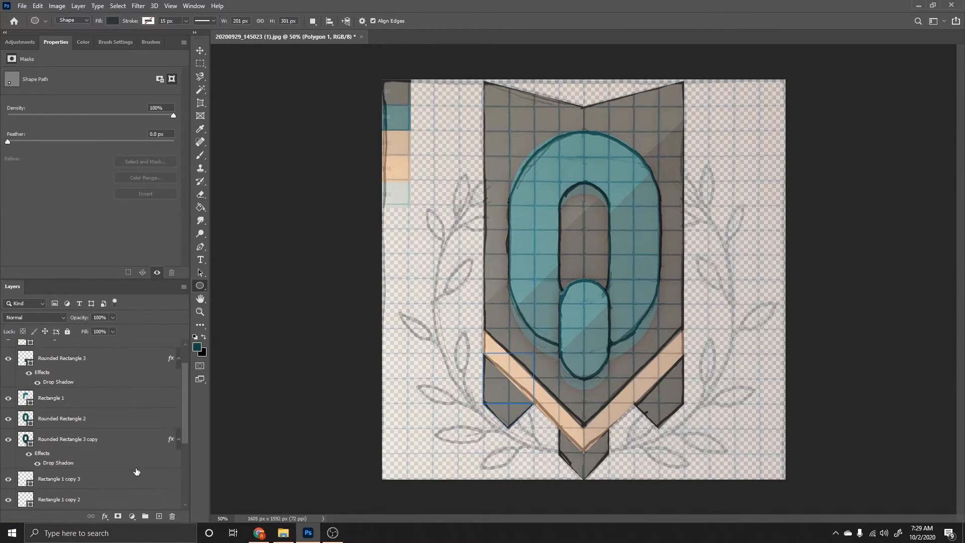
pyautogui.scroll(3, 137, 471)
pyautogui.click(157, 358)
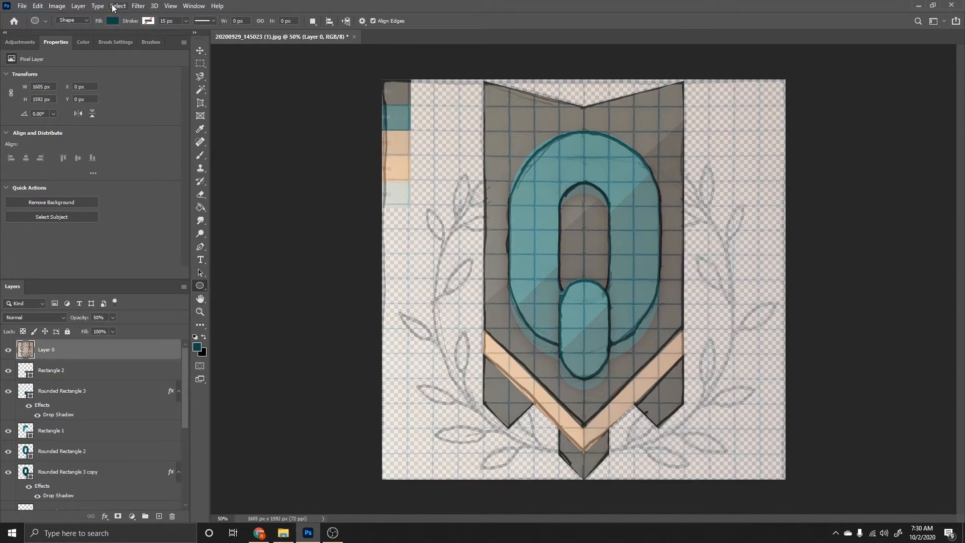
pyautogui.click(113, 21)
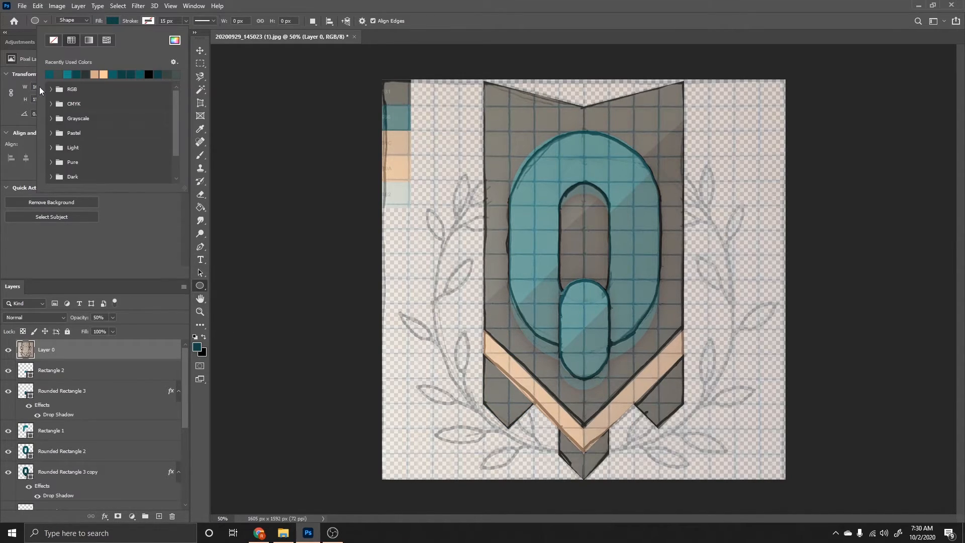
pyautogui.click(53, 40)
pyautogui.click(148, 21)
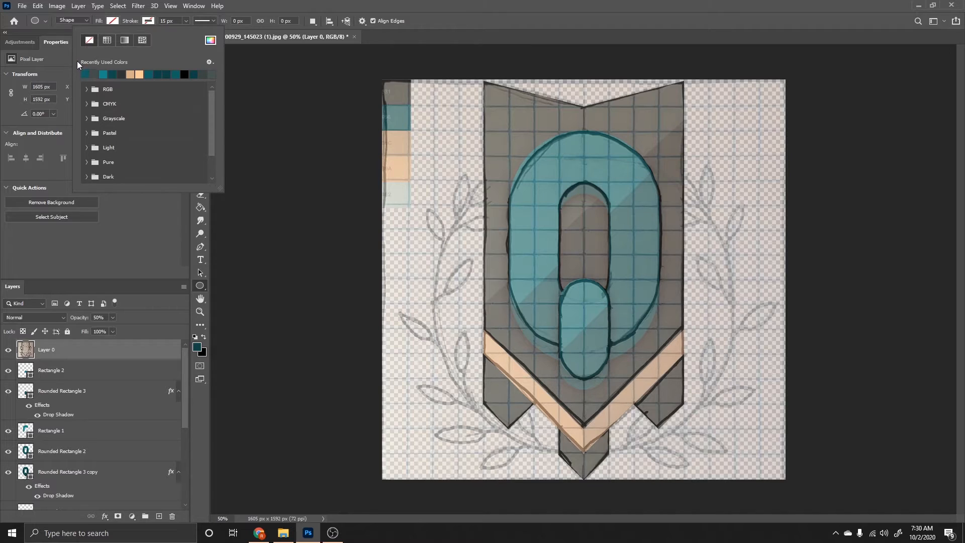
pyautogui.click(86, 74)
pyautogui.click(134, 245)
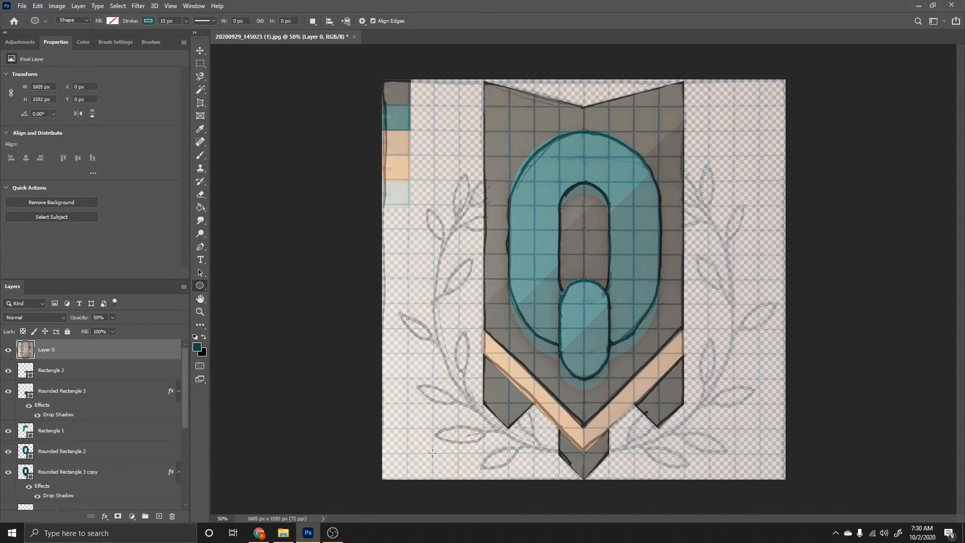
# Draw a circle about 1206 px across along the laurel stems and move its layer behind the banner.
pyautogui.moveTo(432, 453)
pyautogui.mouseDown()
pyautogui.moveTo(473, 421)
pyautogui.moveTo(477, 443)
pyautogui.moveTo(511, 369)
pyautogui.moveTo(784, 198)
pyautogui.moveTo(812, 158)
pyautogui.moveTo(833, 149)
pyautogui.mouseUp()
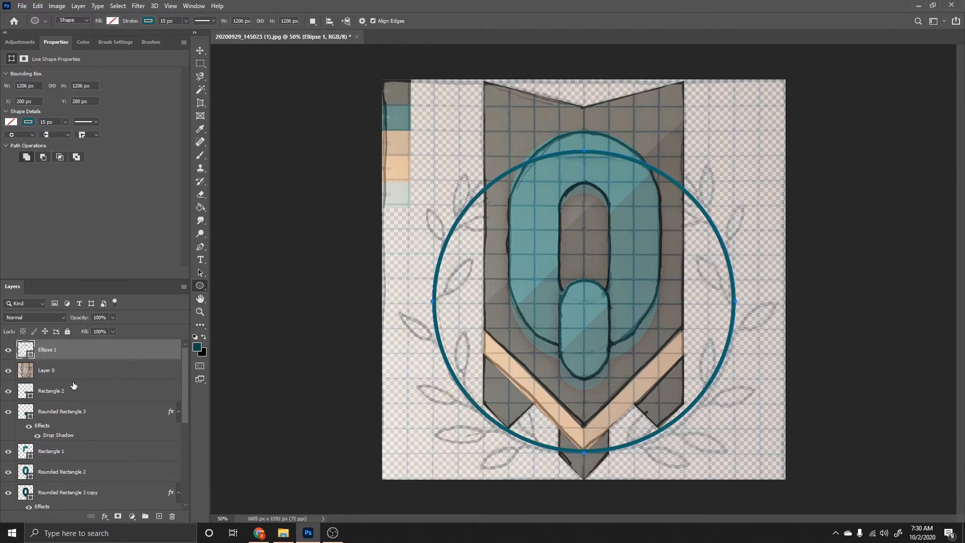
pyautogui.moveTo(100, 356); pyautogui.dragTo(73, 488)
pyautogui.scroll(5, 4, 347)
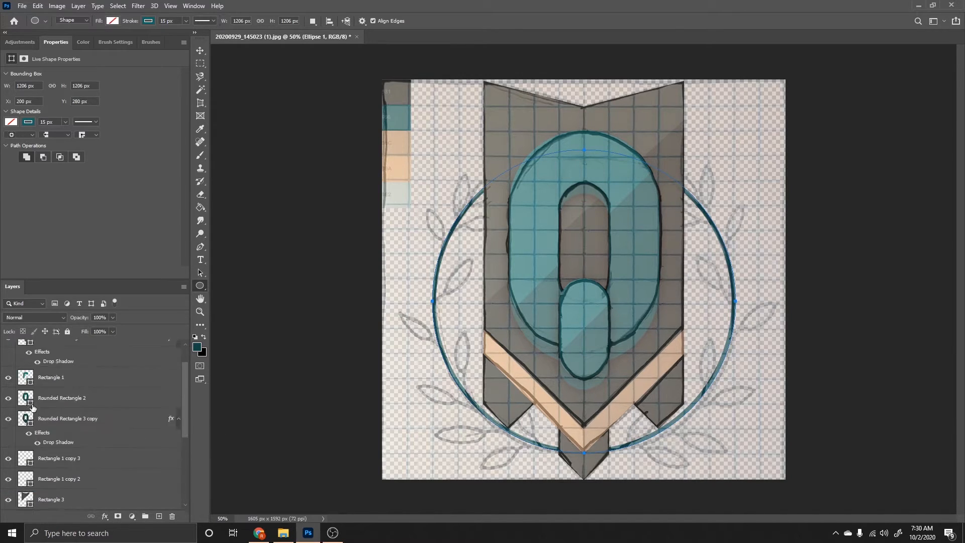
# Hide Layer 0 to check the circle against the finished artwork, and show the sketch again.
pyautogui.click(10, 353)
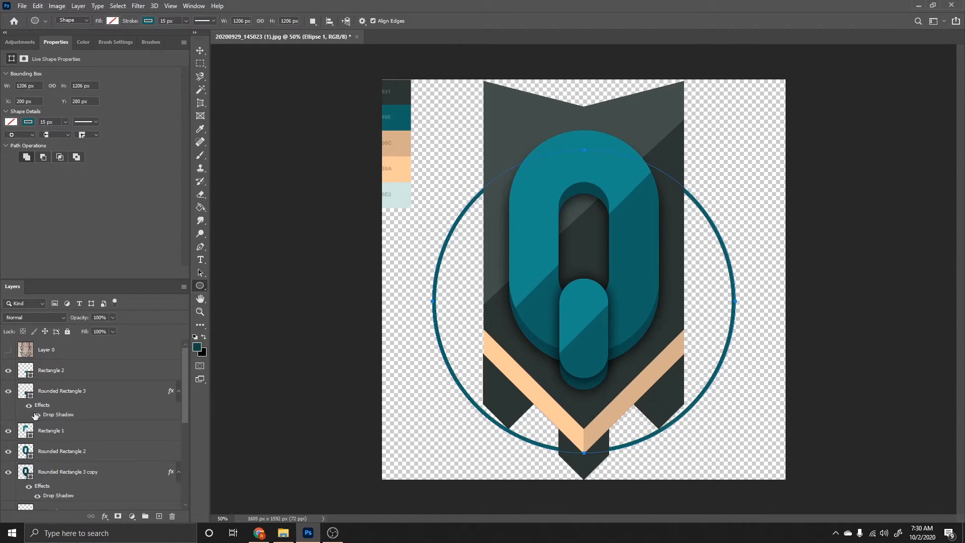
pyautogui.click(103, 459)
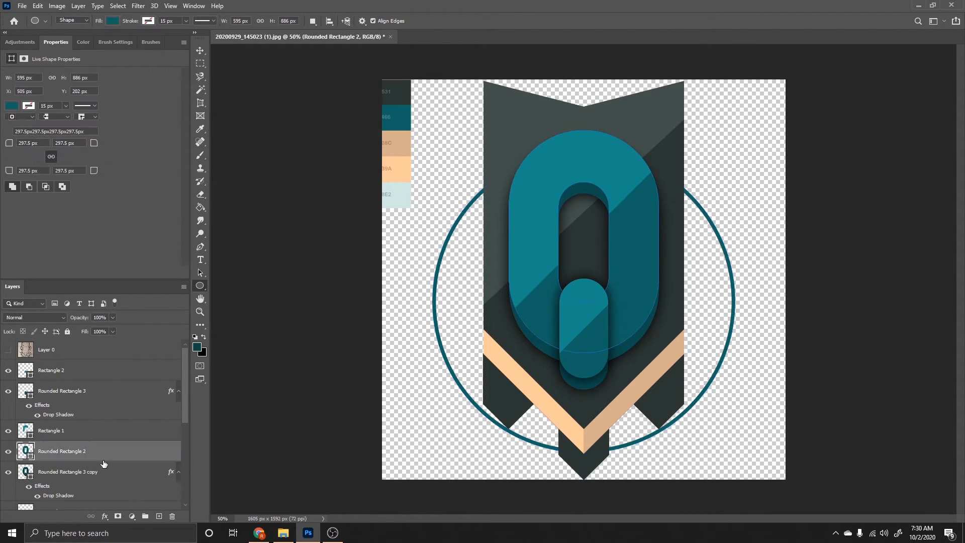
pyautogui.click(8, 350)
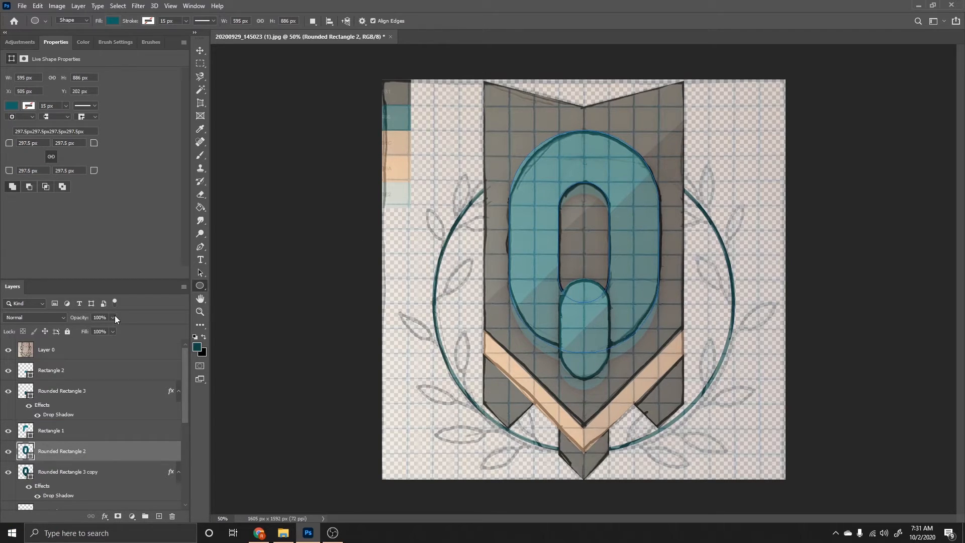
# Raise Layer 0's opacity to 100% and set the Ellipse tool's fill to dark teal.
pyautogui.click(82, 353)
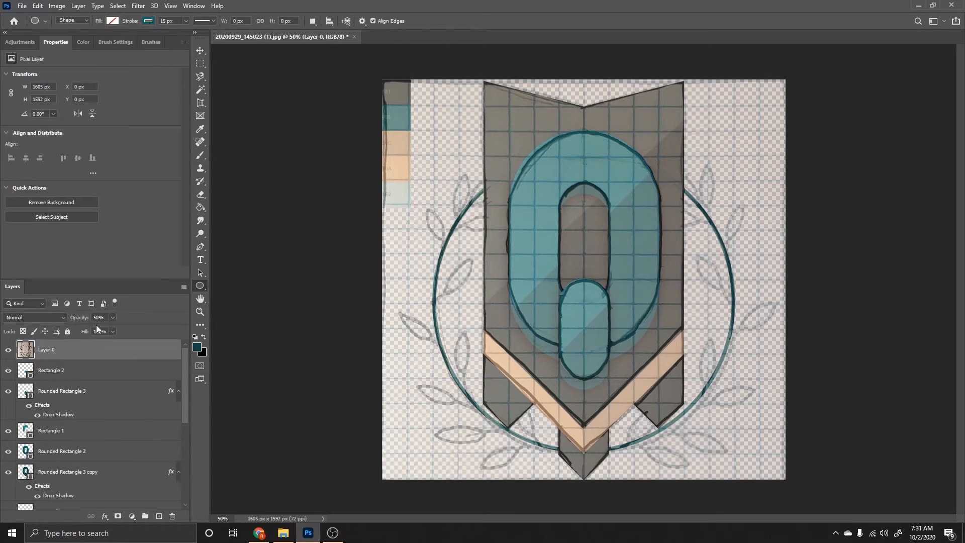
pyautogui.moveTo(112, 330); pyautogui.dragTo(206, 293)
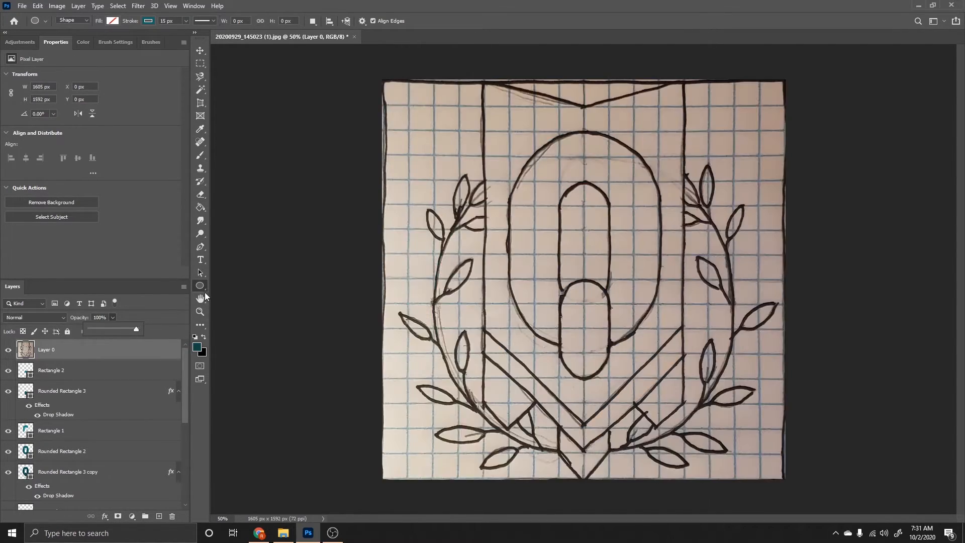
pyautogui.click(112, 21)
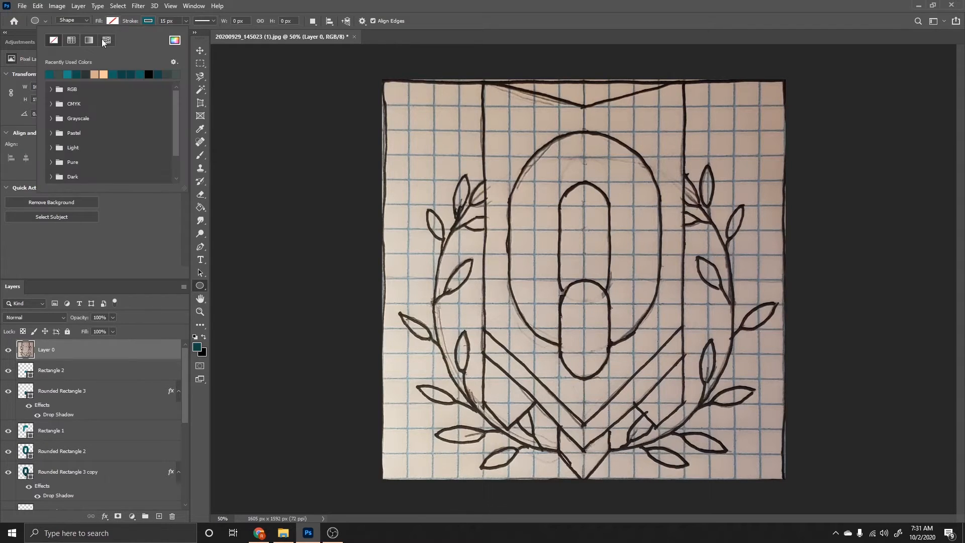
pyautogui.click(49, 74)
# Try a narrow ellipse about 43 by 200 px beside the left laurel's upper leaves, and delete it.
pyautogui.moveTo(419, 174)
pyautogui.mouseDown()
pyautogui.moveTo(433, 191)
pyautogui.moveTo(429, 224)
pyautogui.moveTo(432, 214)
pyautogui.moveTo(421, 215)
pyautogui.mouseUp()
pyautogui.click(200, 50)
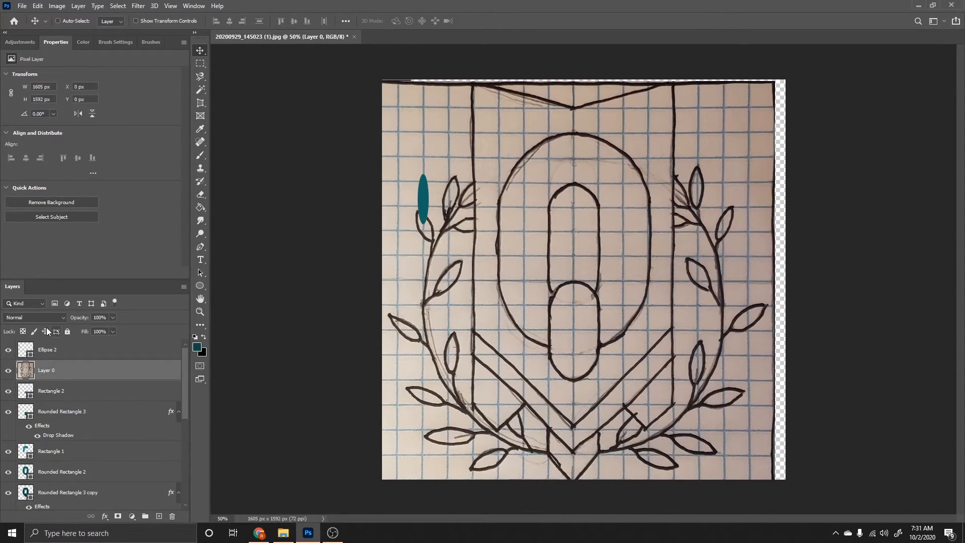
pyautogui.hotkey('ctrl', 'z')
pyautogui.click(86, 357)
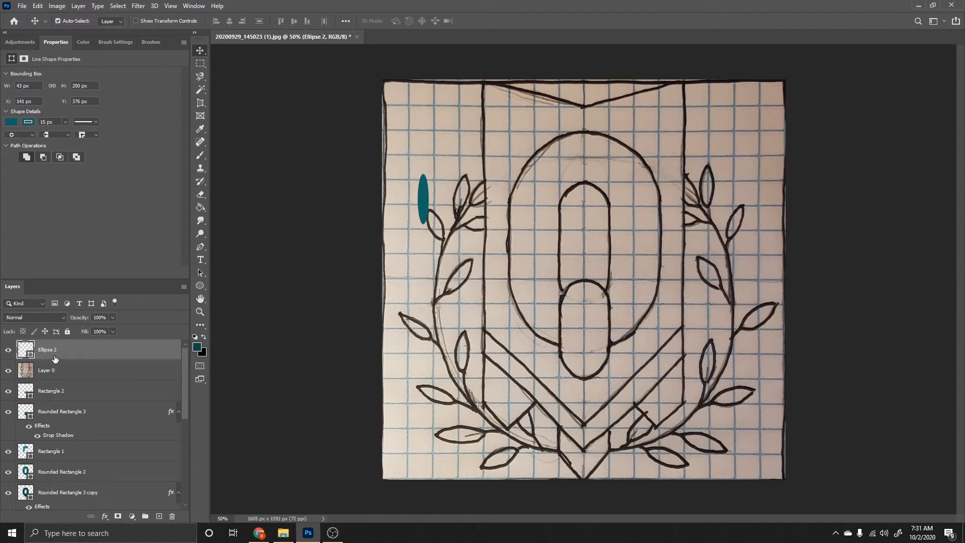
pyautogui.press('Delete')
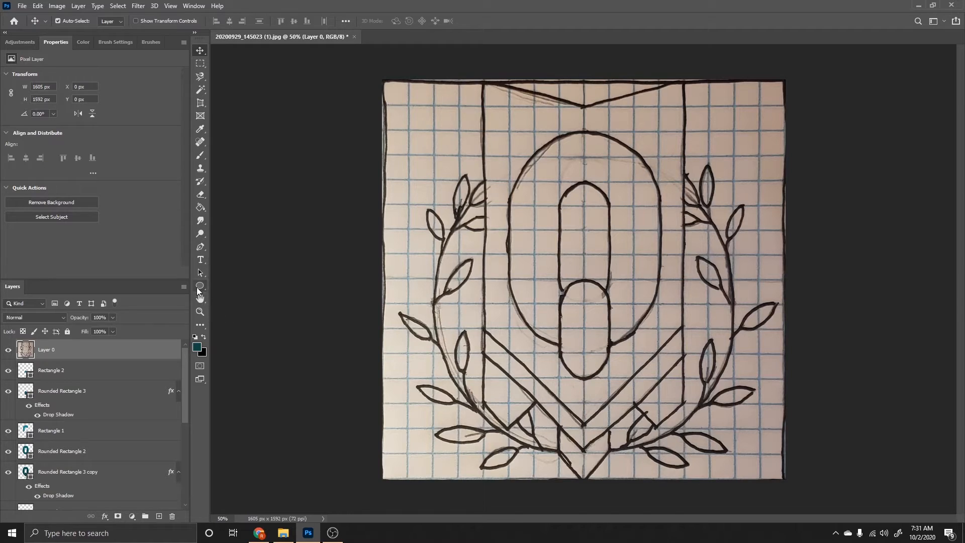
# Draw a dark teal circle about 220 px across on the left laurel and overlap it with a rectangle about 237 by 242 px.
pyautogui.moveTo(199, 285); pyautogui.dragTo(228, 285)
pyautogui.click(234, 301)
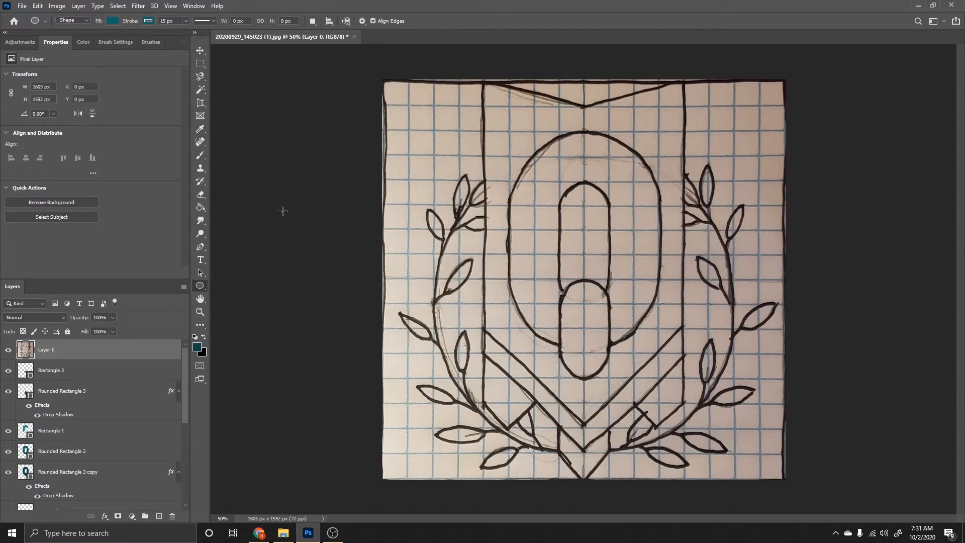
pyautogui.moveTo(405, 230); pyautogui.dragTo(456, 307)
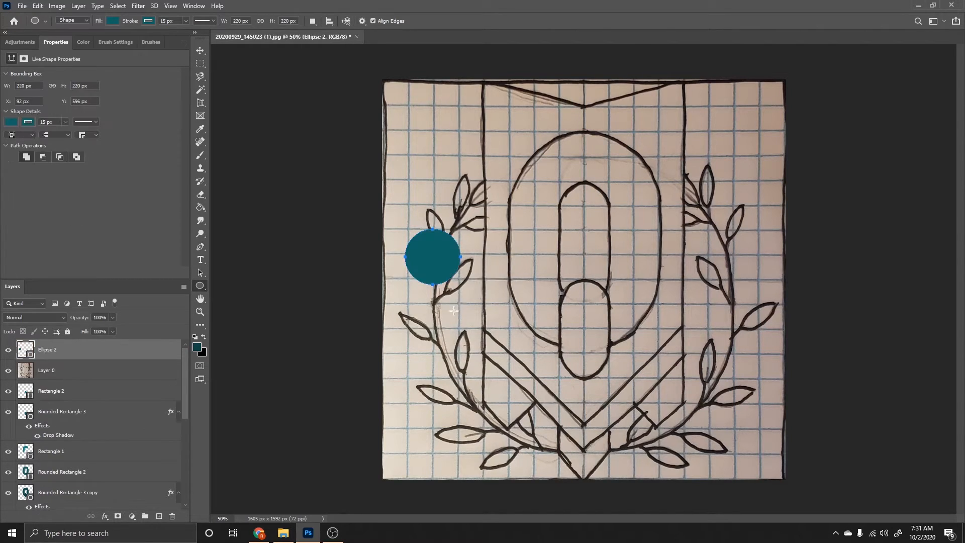
pyautogui.rightClick(200, 288)
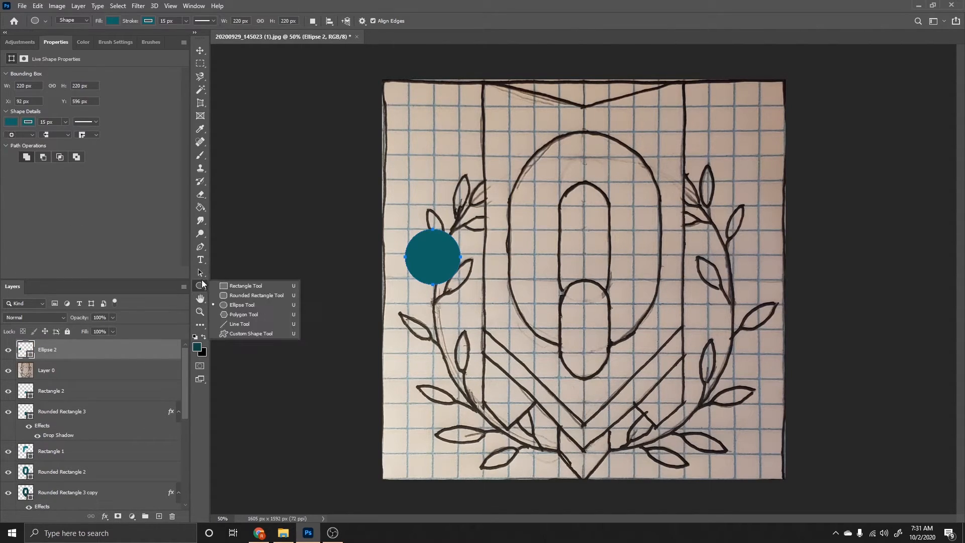
pyautogui.click(246, 286)
pyautogui.moveTo(474, 227); pyautogui.dragTo(415, 287)
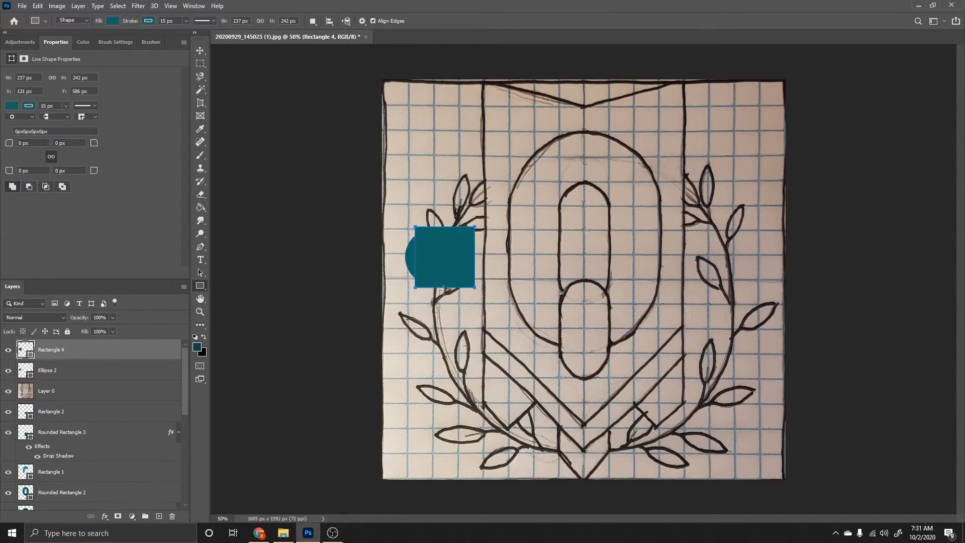
# Merge the Rectangle 4 and Ellipse 2 layers into one shape layer.
pyautogui.keyDown('shift'); pyautogui.click(61, 370); pyautogui.keyUp('shift')
pyautogui.rightClick(62, 370)
pyautogui.click(95, 395)
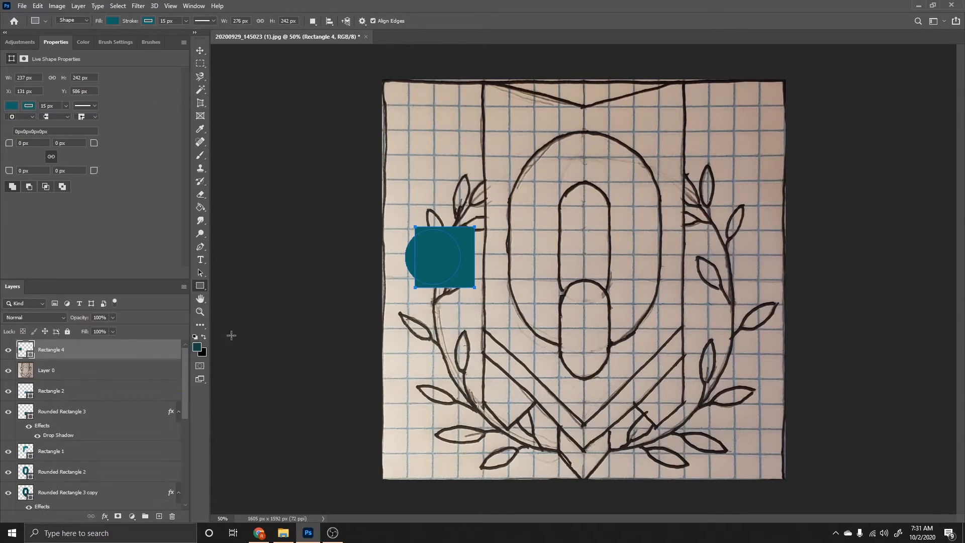
# Select the rectangle's path in the merged shape and set it to Subtract Front Shape, cutting the circle down to a thin segment.
pyautogui.rightClick(200, 272)
pyautogui.click(231, 284)
pyautogui.click(466, 278)
pyautogui.click(469, 287)
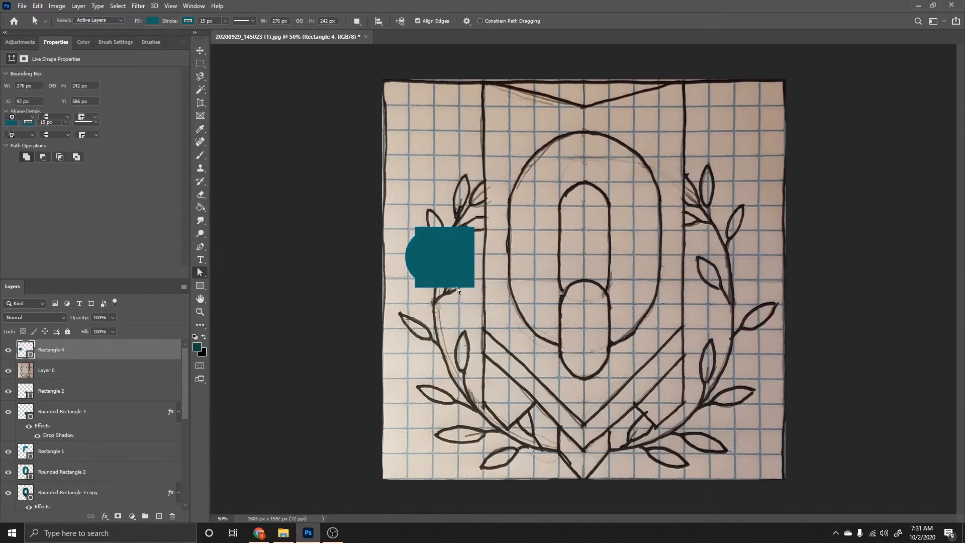
pyautogui.rightClick(193, 276)
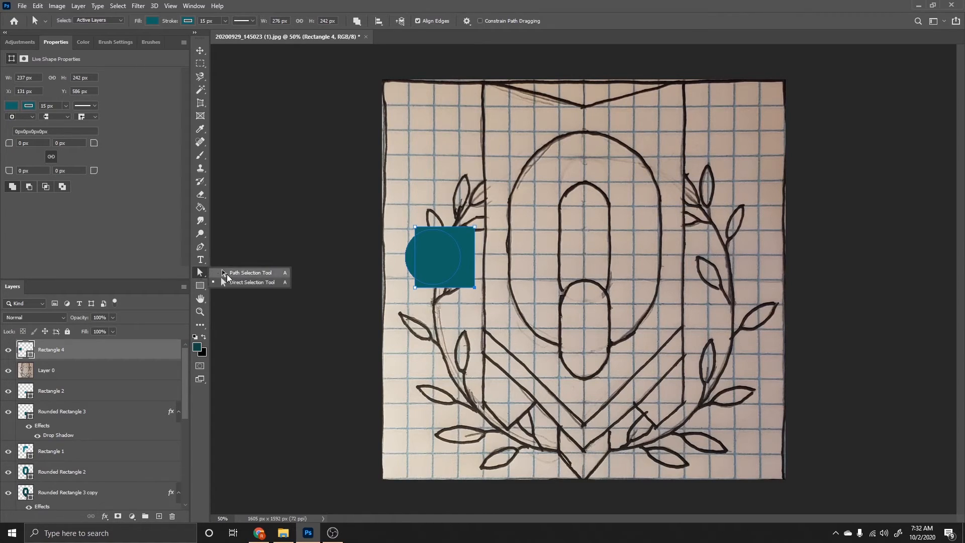
pyautogui.click(231, 284)
pyautogui.click(357, 21)
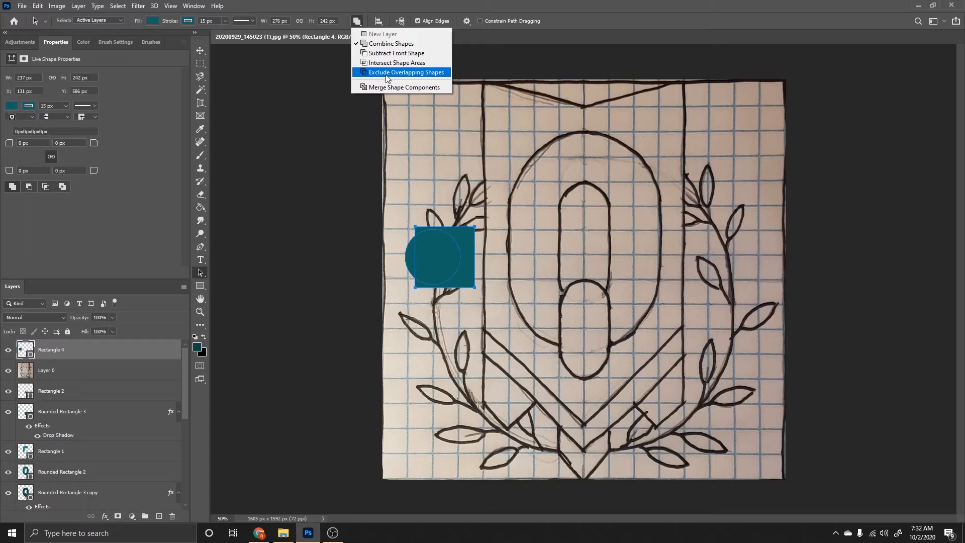
pyautogui.click(381, 73)
pyautogui.click(357, 22)
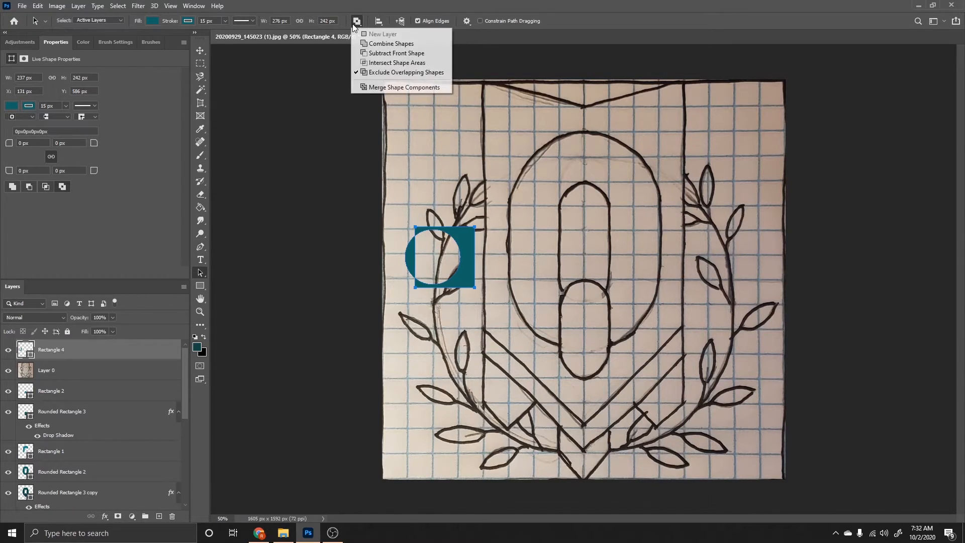
pyautogui.click(387, 53)
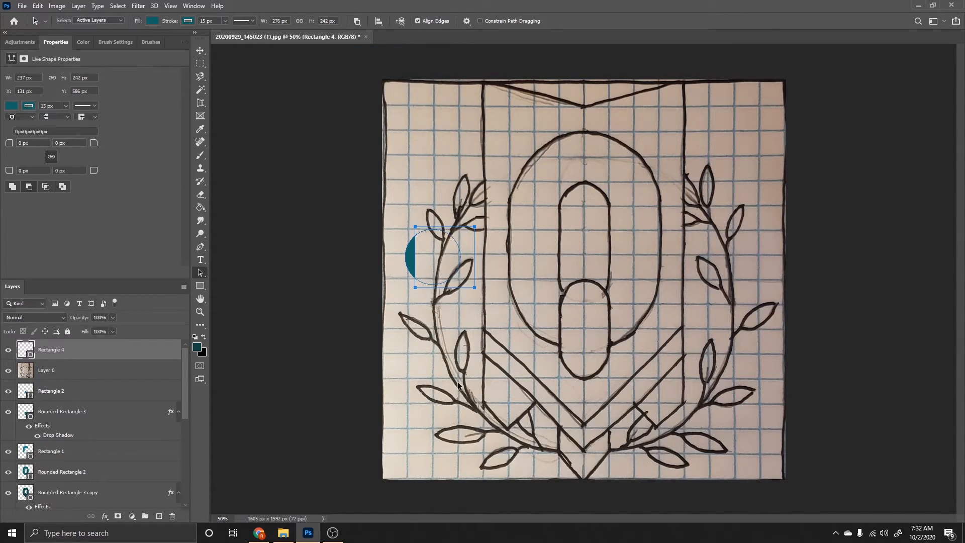
pyautogui.click(547, 299)
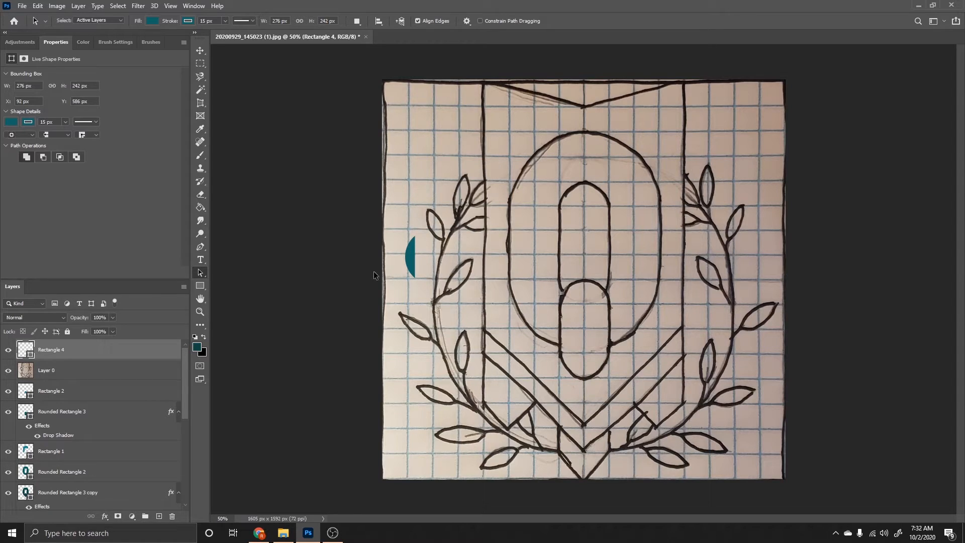
# Duplicate the Rectangle 4 layer and flip the copy horizontally by transforming its width to -100%.
pyautogui.rightClick(64, 356)
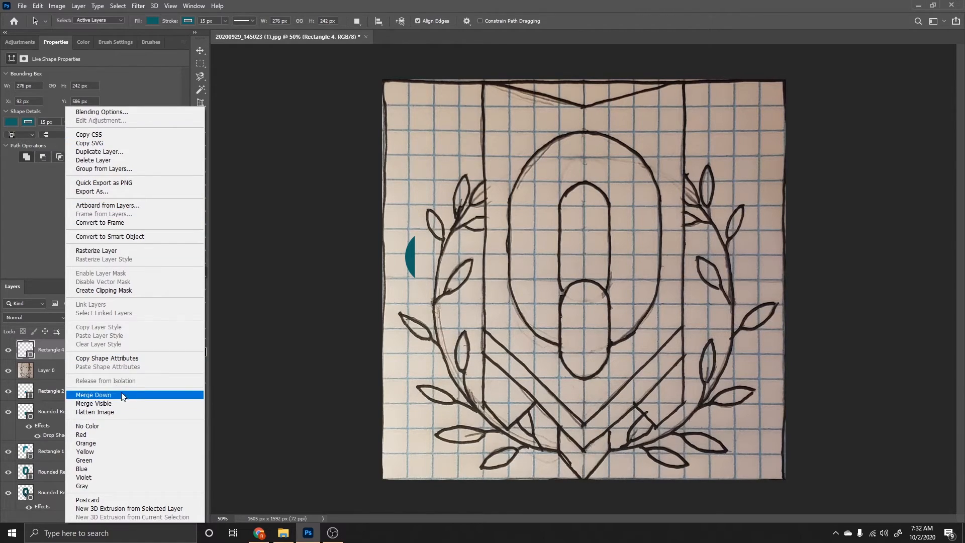
pyautogui.click(105, 153)
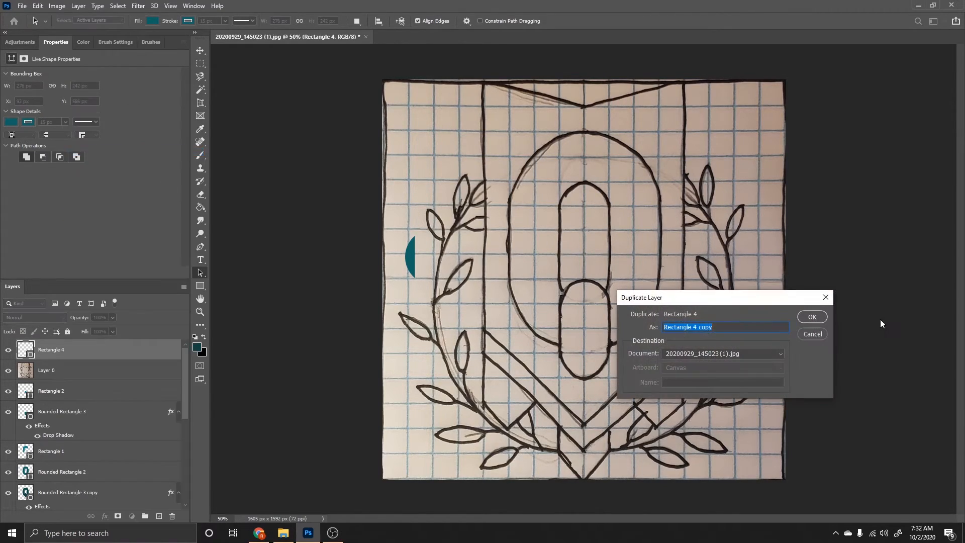
pyautogui.click(807, 316)
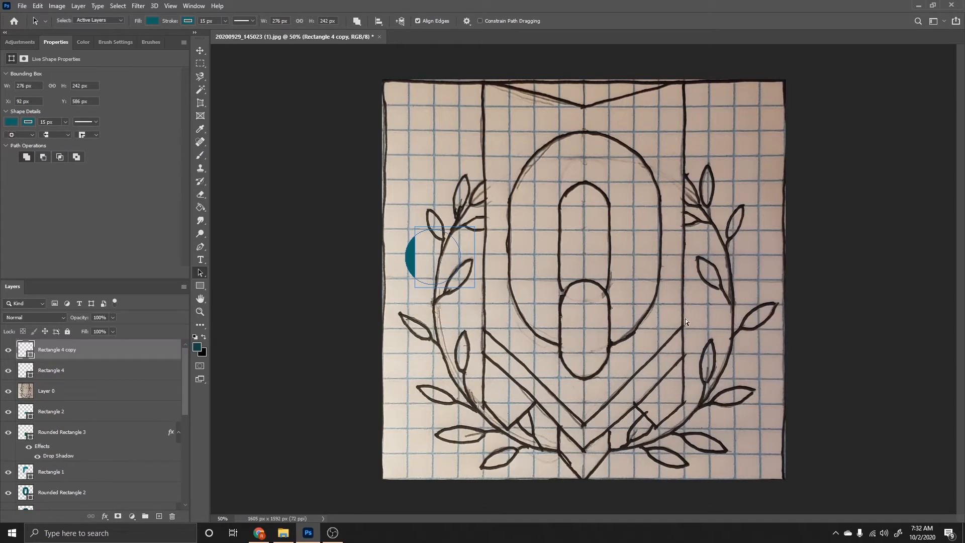
pyautogui.hotkey('ctrl', 't')
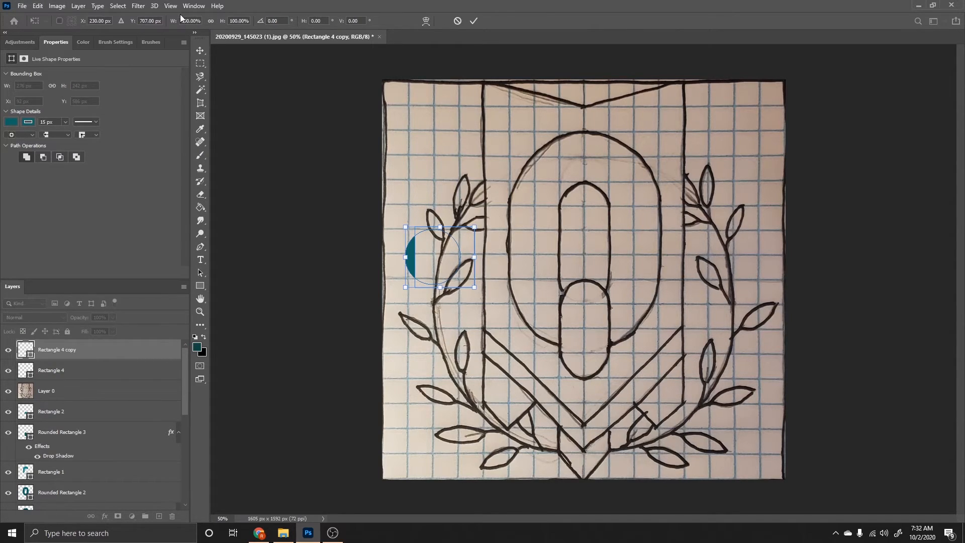
pyautogui.write('-100')
pyautogui.press('Return')
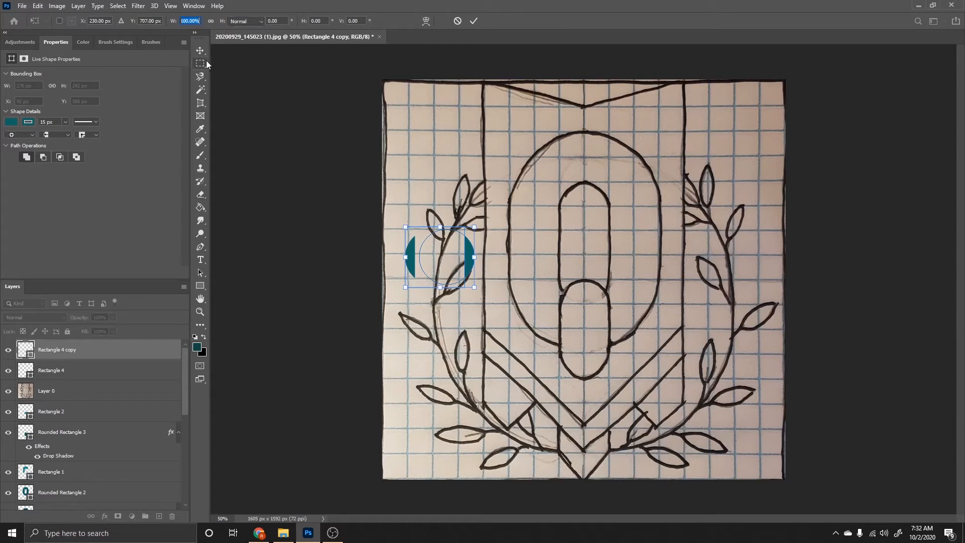
# Move the Rectangle 4 copy segment horizontally against the Rectangle 4 segment so the two halves form a pointed leaf.
pyautogui.click(200, 62)
pyautogui.click(200, 51)
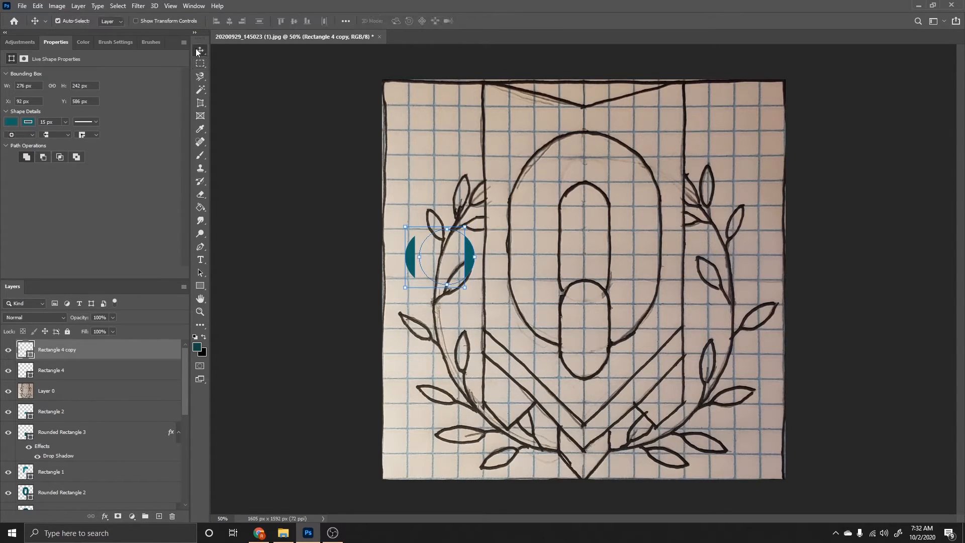
pyautogui.press('Left')
pyautogui.press('Left')
pyautogui.press('Left')
pyautogui.press('Left')
pyautogui.press('Left')
pyautogui.press('Left')
pyautogui.press('Left')
pyautogui.press('Left')
pyautogui.press('Left')
pyautogui.press('Left')
pyautogui.press('Left')
pyautogui.press('Left')
pyautogui.press('Left')
pyautogui.press('Left')
pyautogui.press('Left')
pyautogui.press('Left')
pyautogui.press('Left')
pyautogui.press('Left')
pyautogui.press('Left')
pyautogui.press('Left')
pyautogui.press('Left')
pyautogui.press('Left')
pyautogui.press('Left')
pyautogui.press('Left')
pyautogui.press('Left')
pyautogui.press('Left')
pyautogui.press('Left')
pyautogui.press('Left')
pyautogui.press('Left')
pyautogui.press('Left')
pyautogui.press('Left')
pyautogui.press('Left')
pyautogui.press('Left')
pyautogui.press('Left')
pyautogui.press('Left')
pyautogui.press('Left')
pyautogui.press('Left')
pyautogui.press('Left')
pyautogui.press('Left')
pyautogui.press('Left')
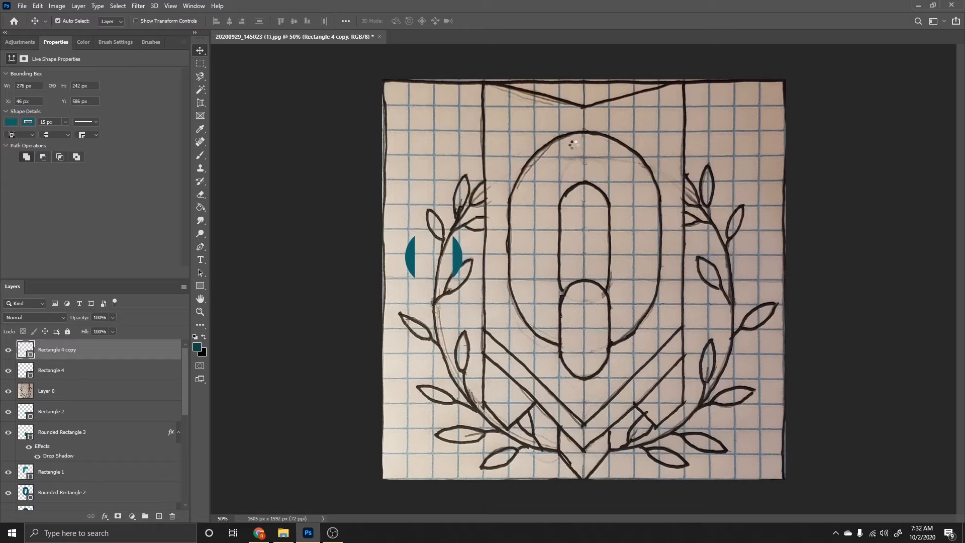
pyautogui.press('Left')
pyautogui.press('Left')
pyautogui.press('Left')
pyautogui.press('Left')
pyautogui.press('Left')
pyautogui.press('Left')
pyautogui.press('Left')
pyautogui.press('Left')
pyautogui.press('Left')
pyautogui.press('Left')
pyautogui.press('Left')
pyautogui.press('Left')
pyautogui.press('Left')
pyautogui.press('Left')
pyautogui.press('Left')
pyautogui.press('Left')
pyautogui.press('Left')
pyautogui.press('Left')
pyautogui.press('Left')
pyautogui.press('Left')
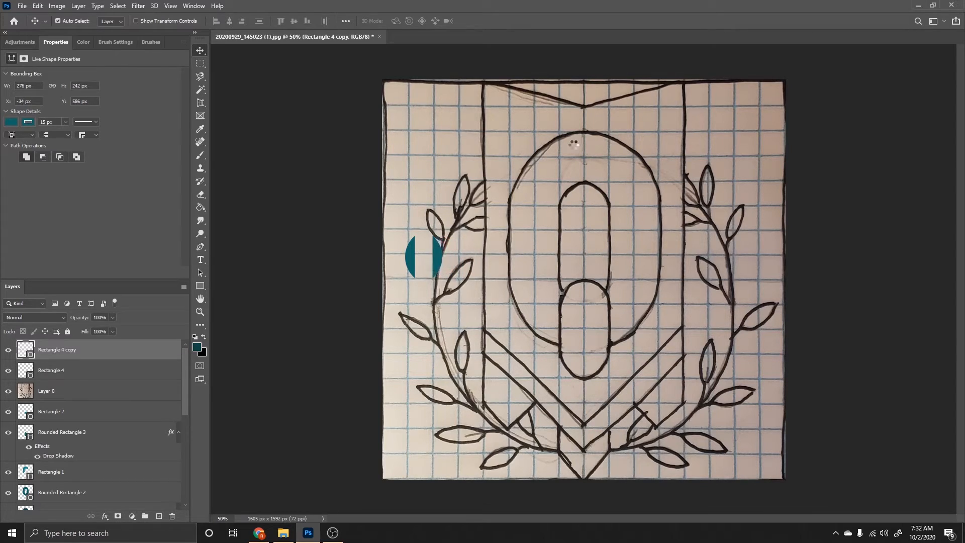
pyautogui.press('Left')
pyautogui.press('Left')
pyautogui.press('Left')
pyautogui.press('Left')
pyautogui.press('Left')
pyautogui.press('Left')
pyautogui.press('Left')
pyautogui.press('Left')
pyautogui.press('Left')
pyautogui.press('Left')
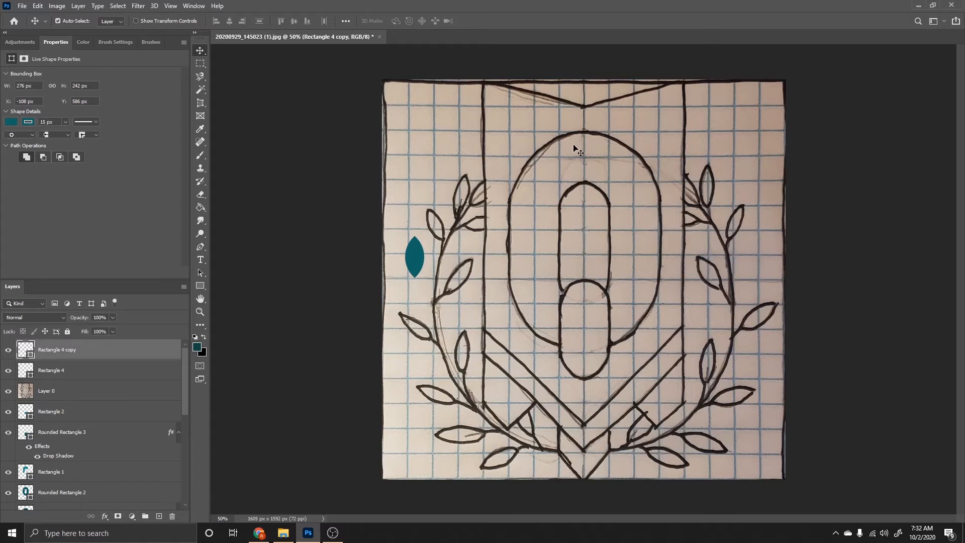
# Nudge the mirrored Rectangle 4 copy segment 2 px back to the right along the leaf's centre seam.
pyautogui.hotkey('ctrl', '-')
pyautogui.hotkey('ctrl', '-')
pyautogui.hotkey('ctrl', '-')
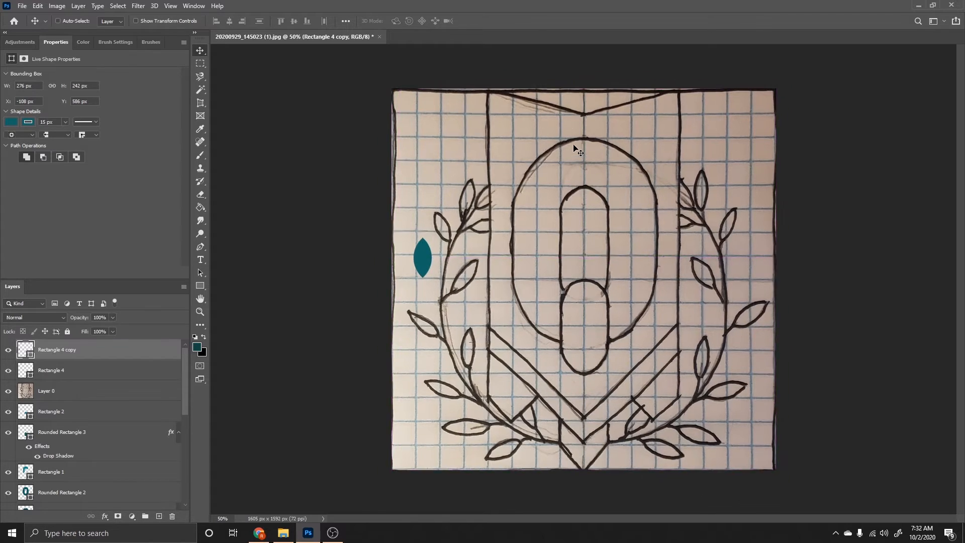
pyautogui.hotkey('ctrl', '+')
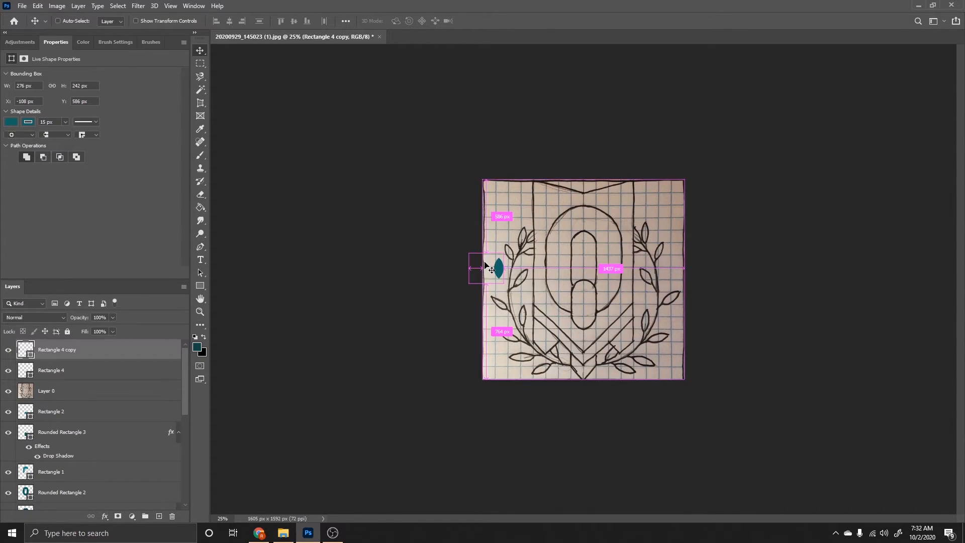
pyautogui.hotkey('ctrl', '+')
pyautogui.hotkey('ctrl', '+')
pyautogui.hotkey('ctrl', '+')
pyautogui.hotkey('ctrl', '+')
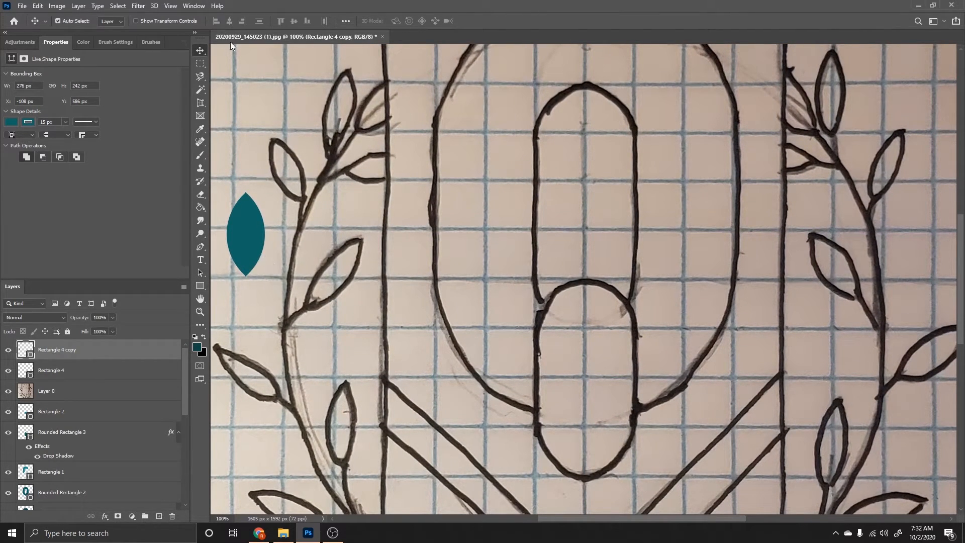
pyautogui.press('Right')
pyautogui.press('Right')
# Create a new layer above the leaf halves and sample the leaf's dark teal as the Brush colour.
pyautogui.click(199, 157)
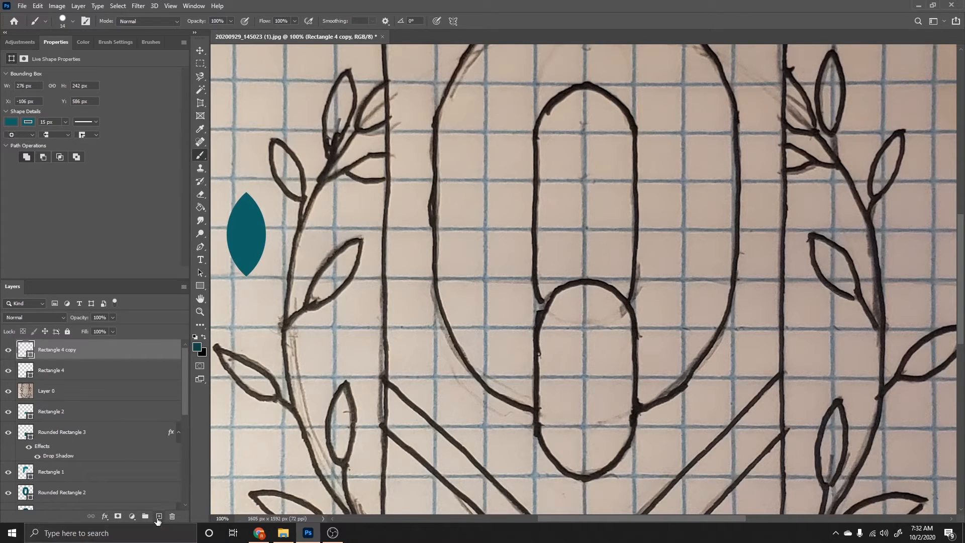
pyautogui.click(159, 517)
pyautogui.moveTo(238, 220); pyautogui.dragTo(250, 253)
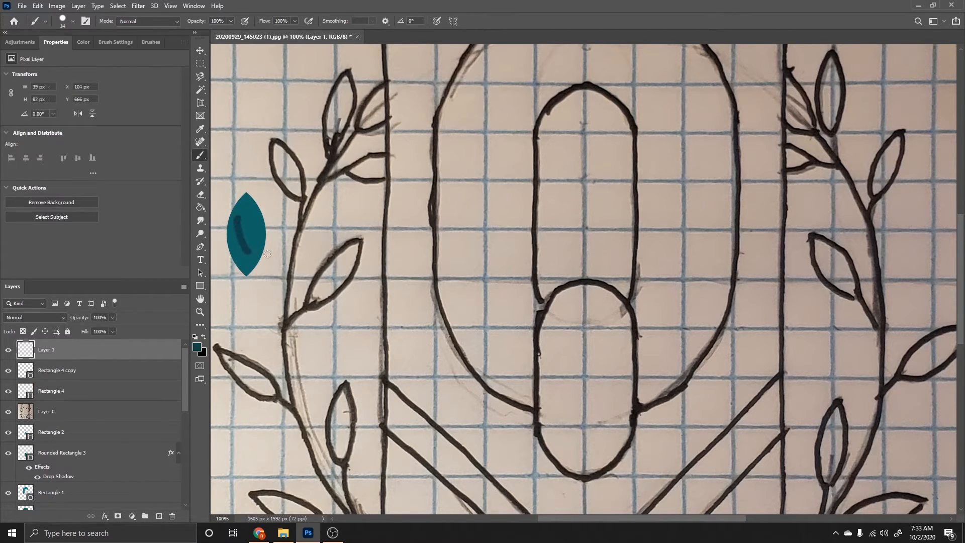
pyautogui.hotkey('ctrl', 'z')
pyautogui.click(200, 128)
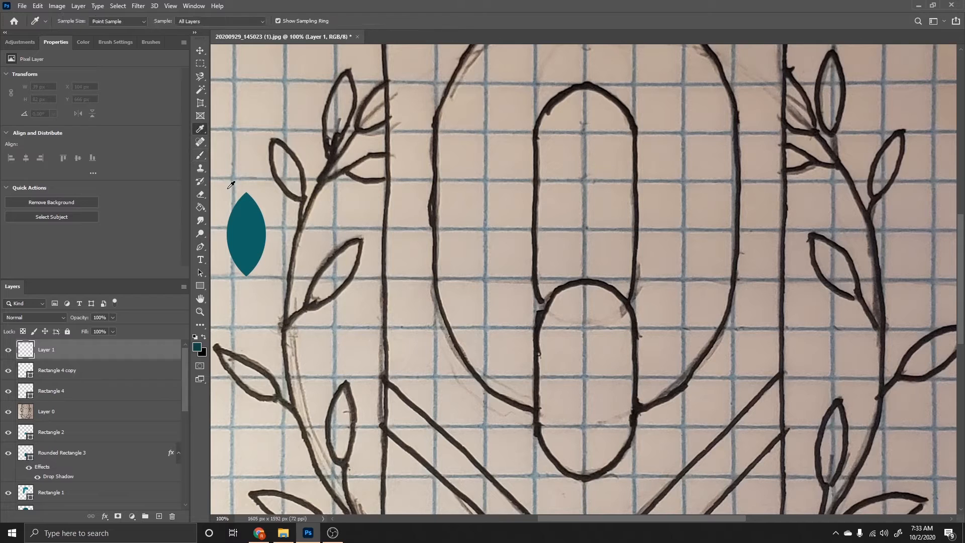
pyautogui.click(242, 243)
pyautogui.click(200, 156)
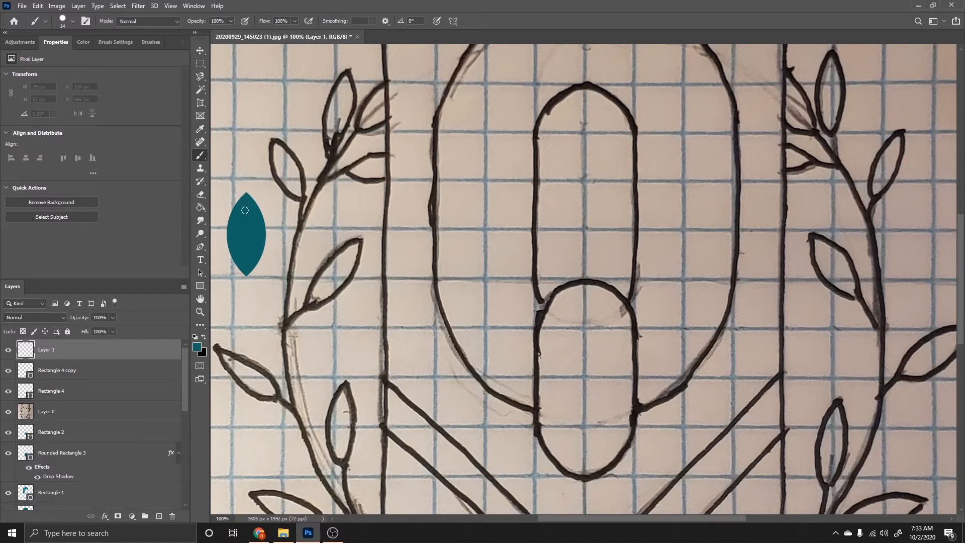
# Paint a vertical teal stroke about 161 px tall on Layer 1 over the leaf's centre seam, checking it by hiding Rectangle 4 copy.
pyautogui.click(7, 351)
pyautogui.click(8, 370)
pyautogui.click(8, 350)
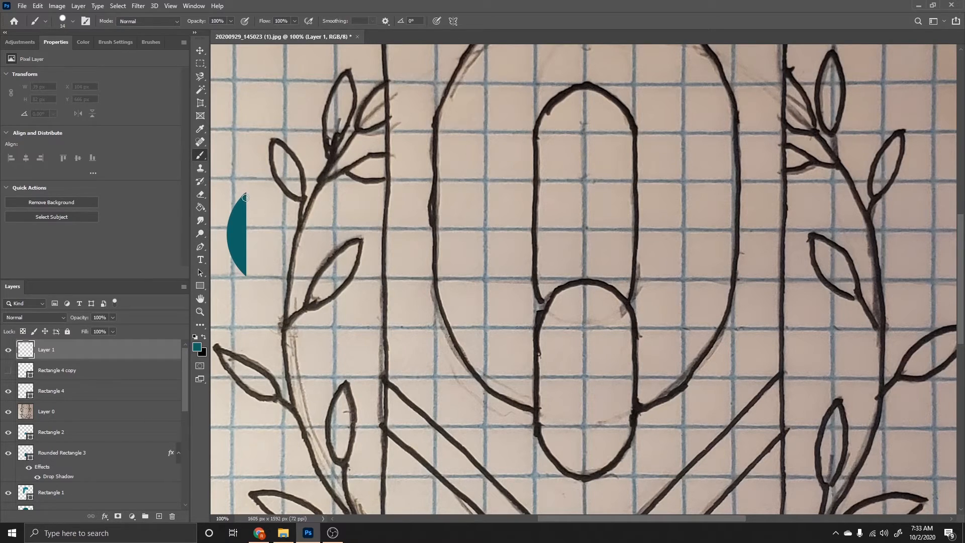
pyautogui.moveTo(253, 205); pyautogui.dragTo(261, 257)
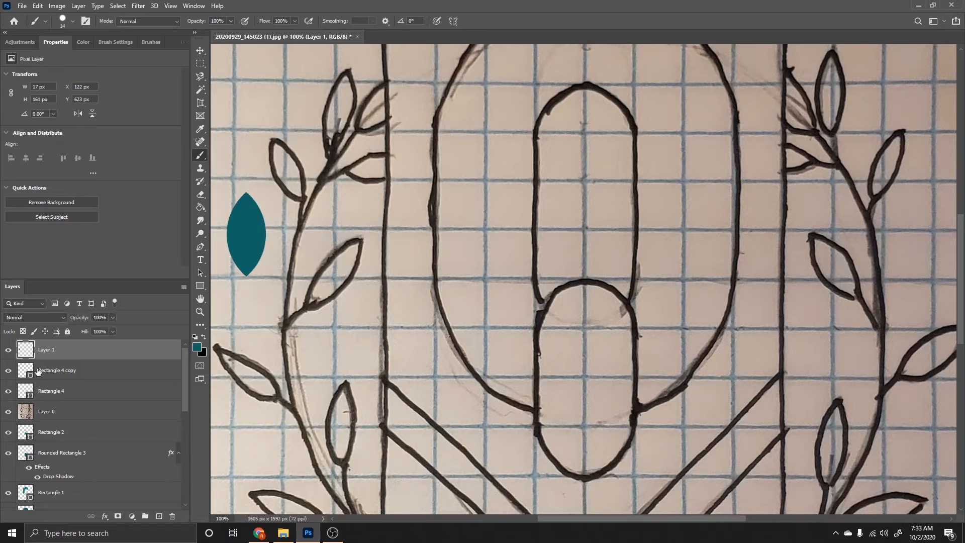
pyautogui.click(8, 371)
pyautogui.click(8, 371)
# Create a new layer group and move Layer 1, Rectangle 4 copy and Rectangle 4 into it.
pyautogui.click(194, 274)
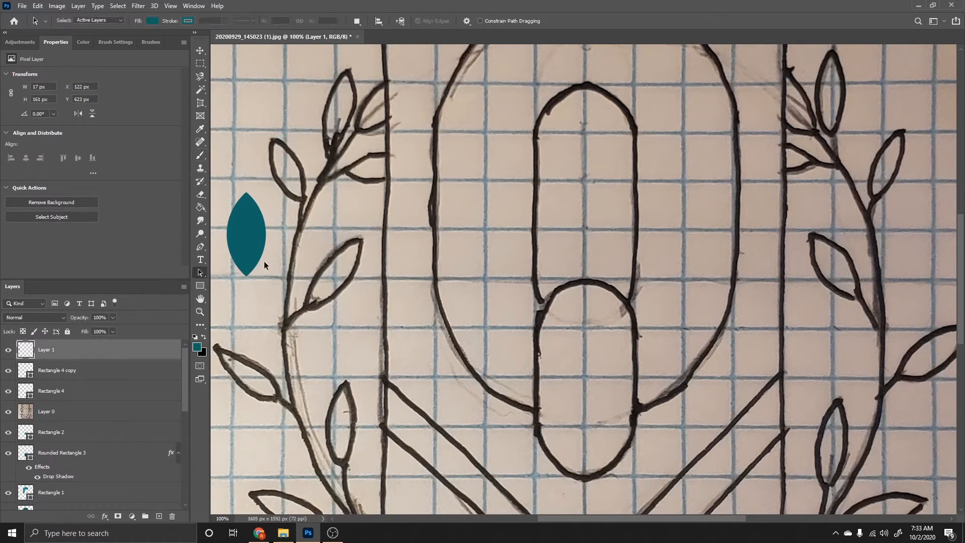
pyautogui.click(75, 378)
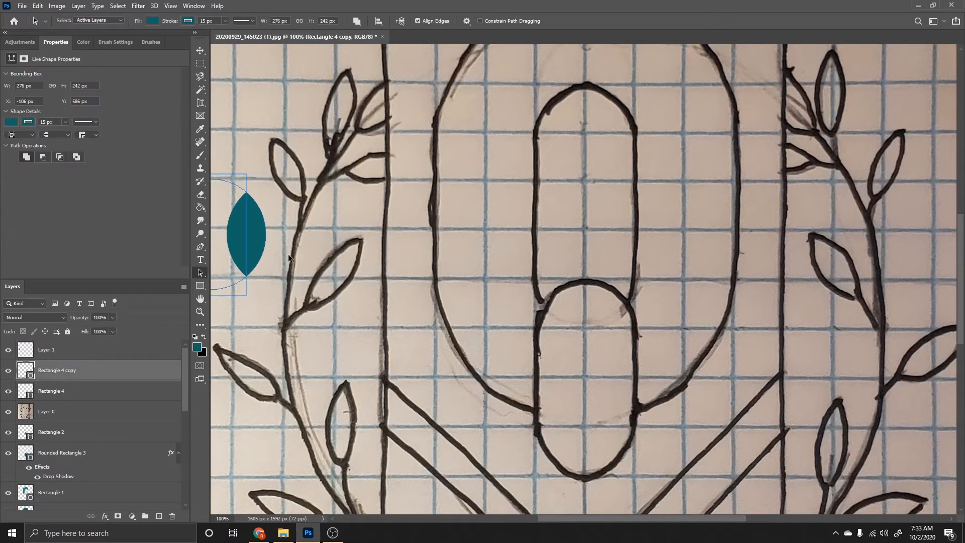
pyautogui.moveTo(559, 518); pyautogui.dragTo(508, 518)
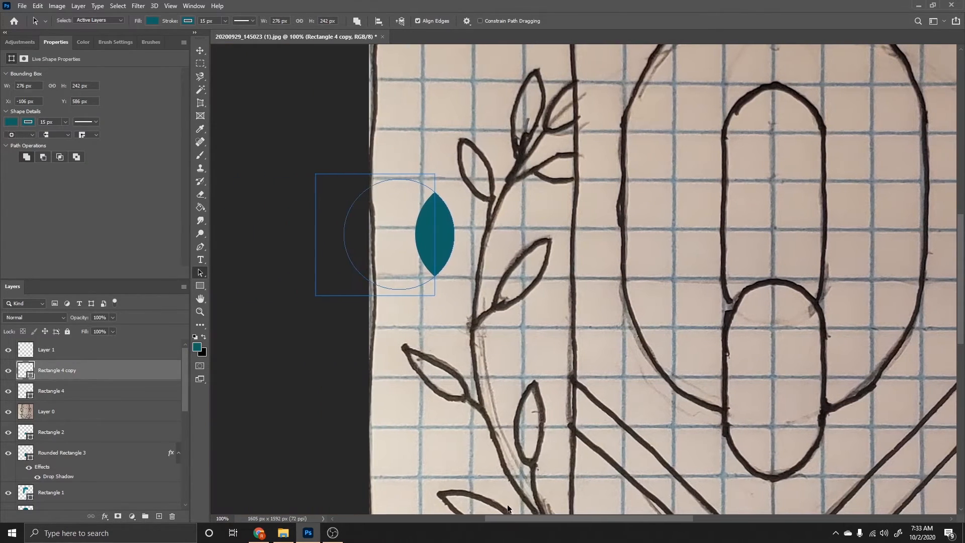
pyautogui.click(75, 348)
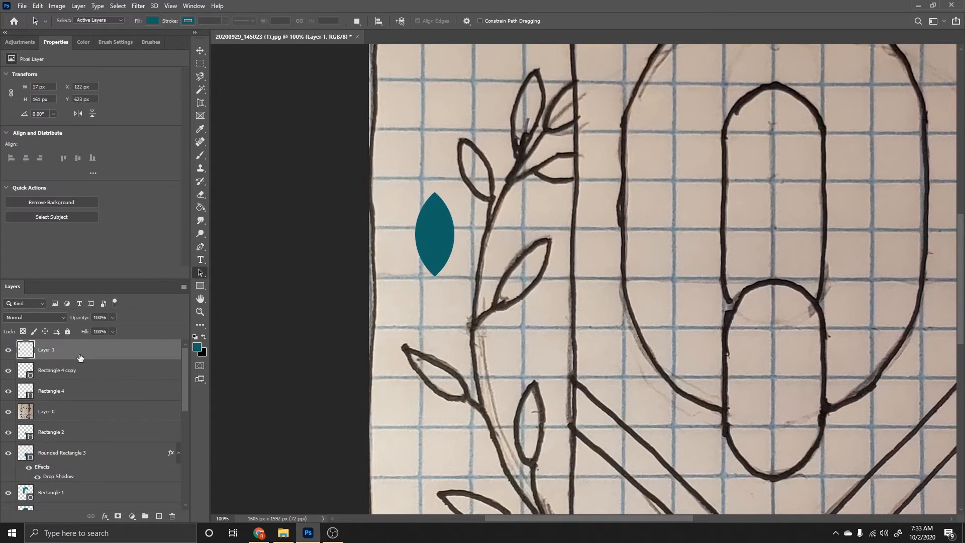
pyautogui.click(145, 517)
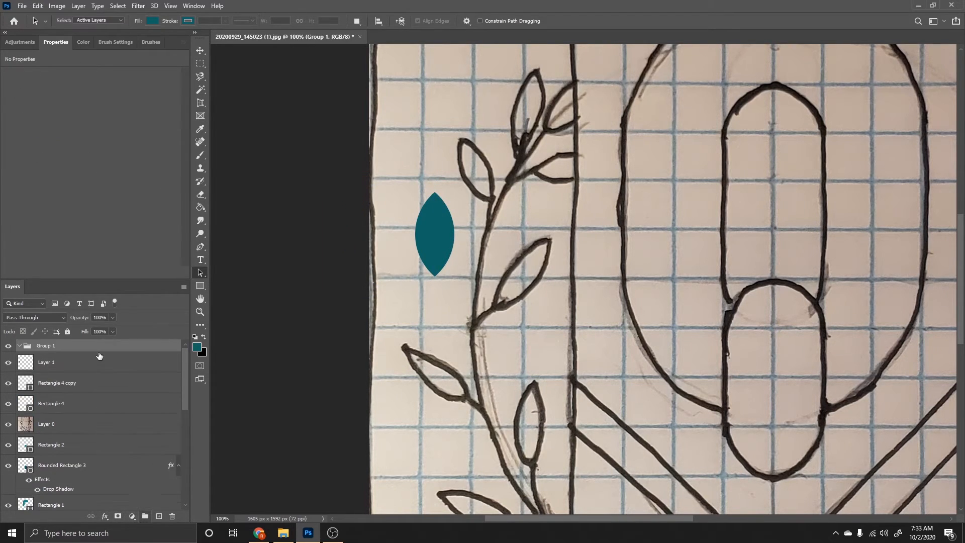
pyautogui.keyDown('shift'); pyautogui.click(60, 404); pyautogui.keyUp('shift')
pyautogui.moveTo(65, 367); pyautogui.dragTo(63, 350)
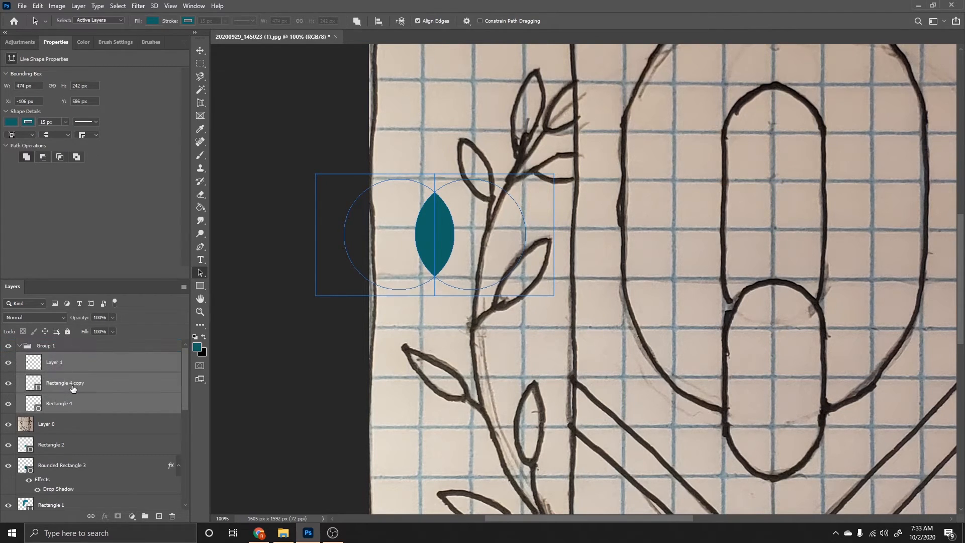
pyautogui.click(62, 351)
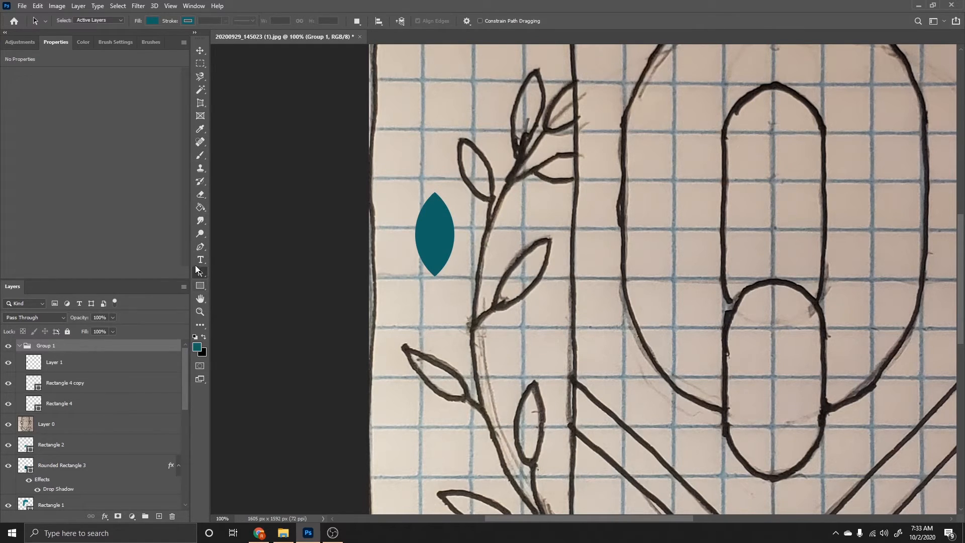
# Draw a vertical stem about 81 px long with the Line tool at 16 px weight and centre it under the leaf's base.
pyautogui.click(200, 285)
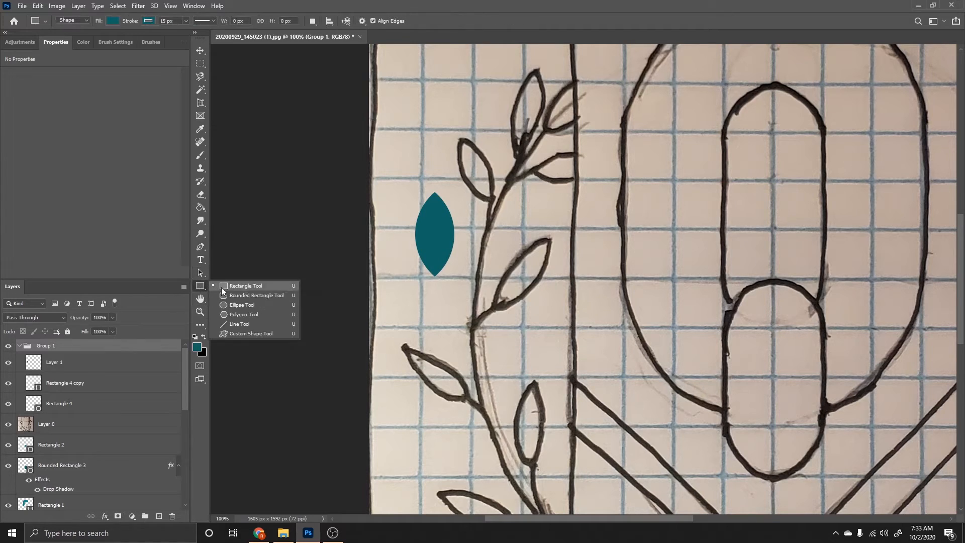
pyautogui.click(244, 324)
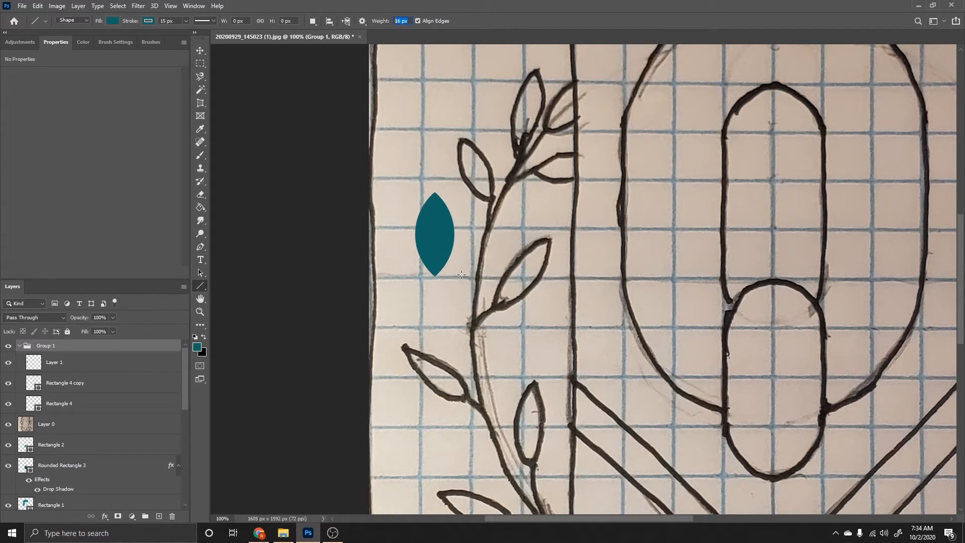
pyautogui.moveTo(449, 275); pyautogui.dragTo(450, 317)
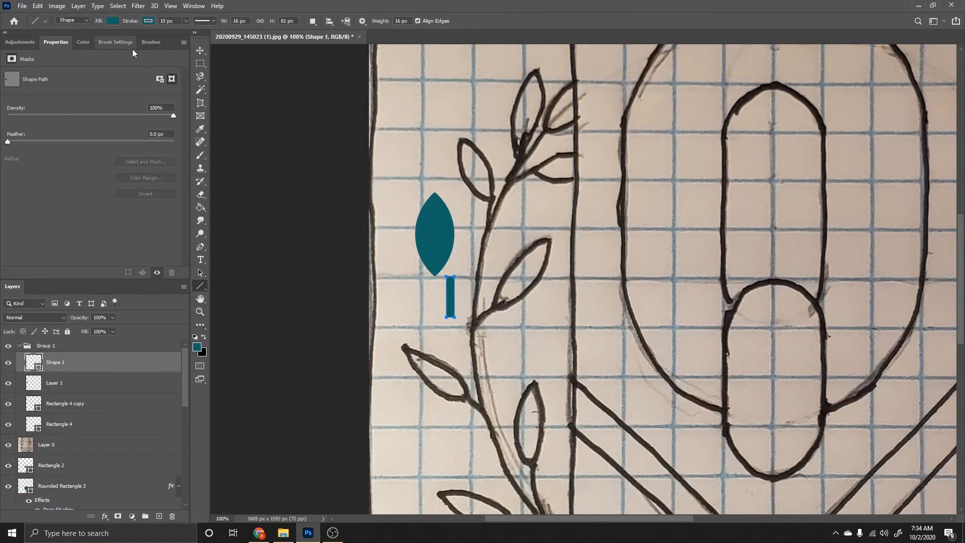
pyautogui.click(200, 50)
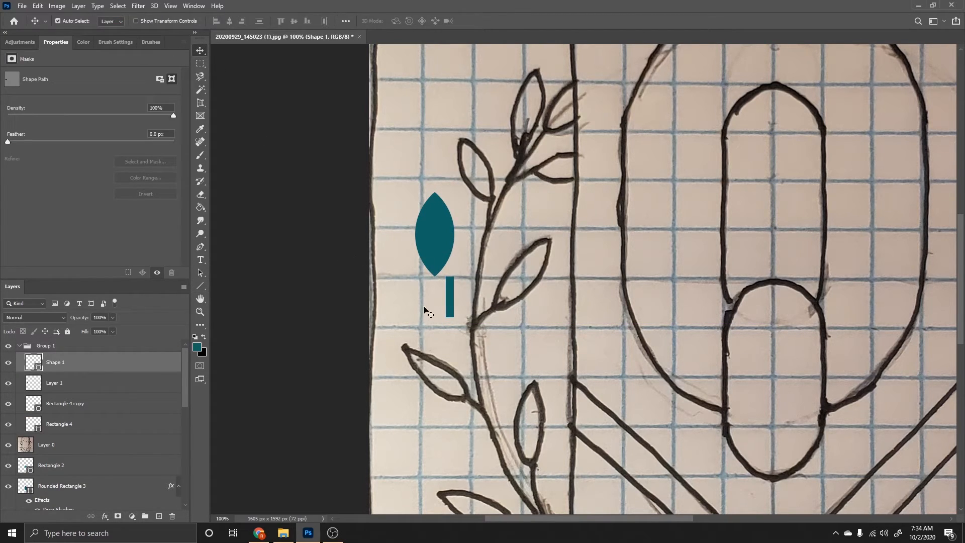
pyautogui.moveTo(449, 293); pyautogui.dragTo(433, 282)
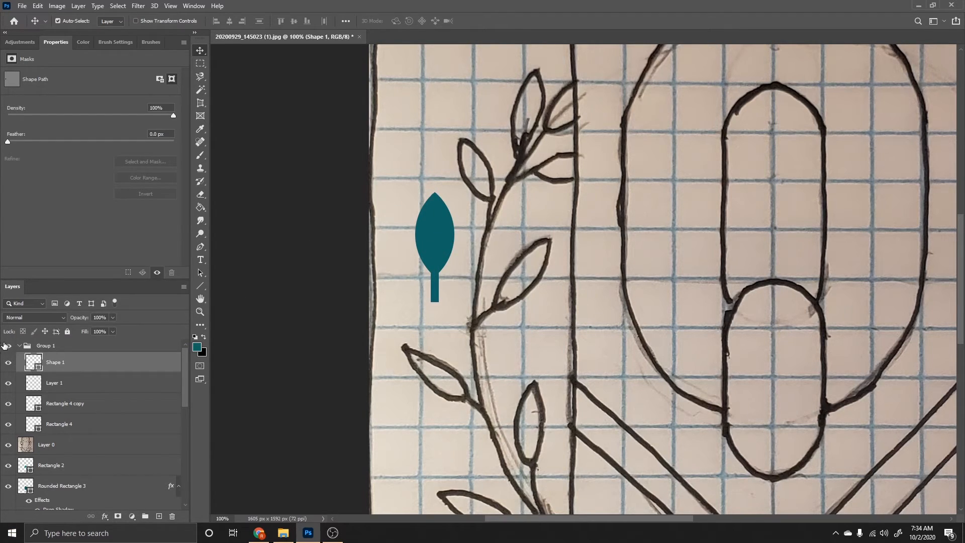
# Collapse Group 1 and set the opacity of the Layer 0 sketch to 50%.
pyautogui.click(19, 346)
pyautogui.click(8, 346)
pyautogui.click(8, 346)
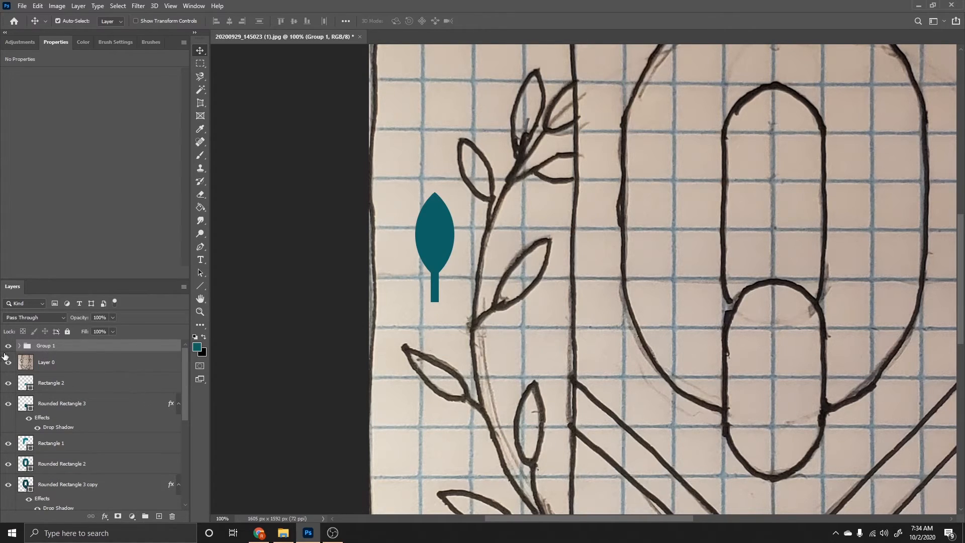
pyautogui.click(66, 362)
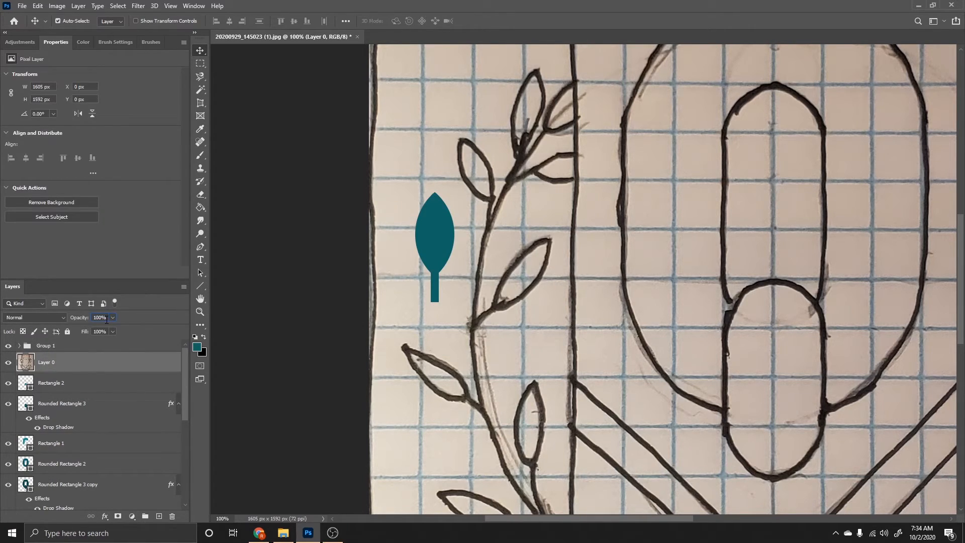
pyautogui.write('50')
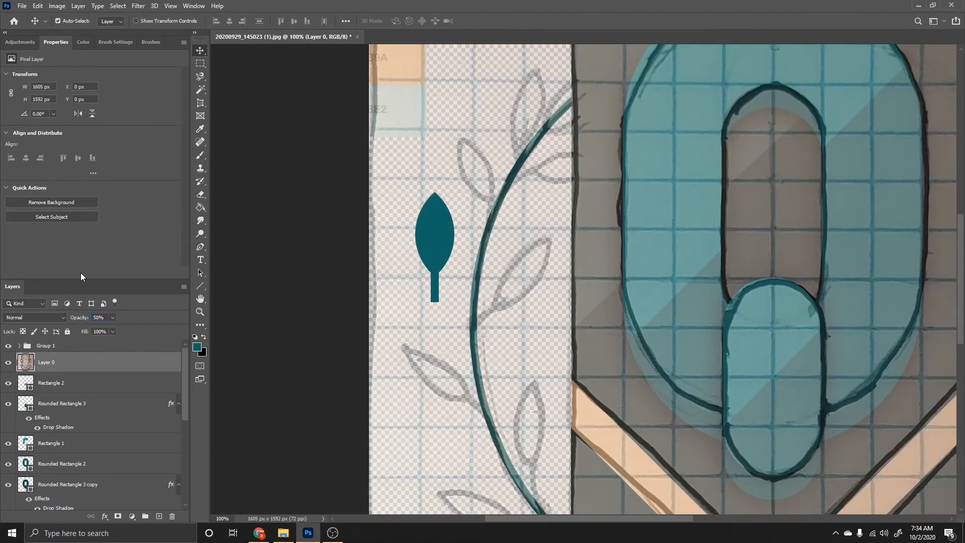
# Rotate the Group 1 leaf about 41.5° clockwise and place its stem on the upper end of the left laurel arc.
pyautogui.hotkey('ctrl', 't')
pyautogui.click(86, 406)
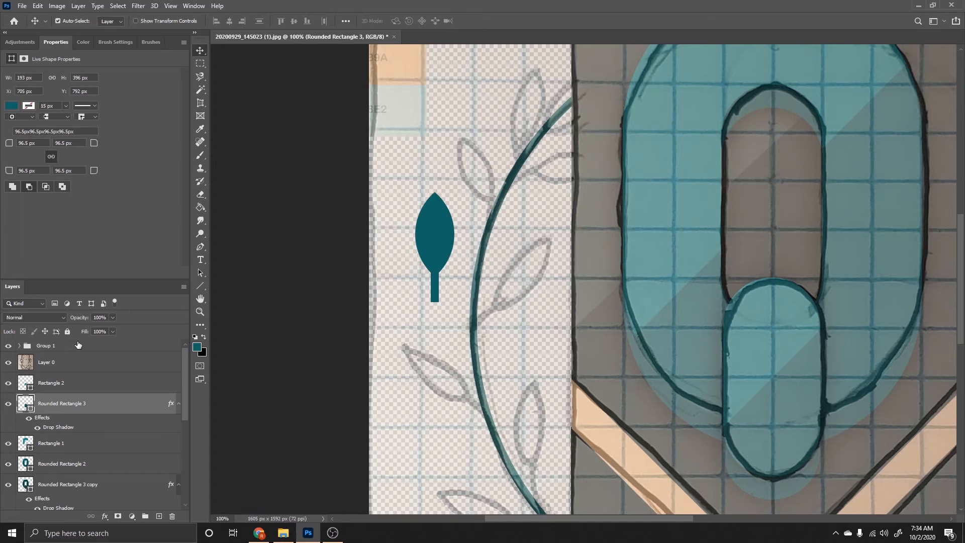
pyautogui.click(77, 346)
pyautogui.hotkey('ctrl', 't')
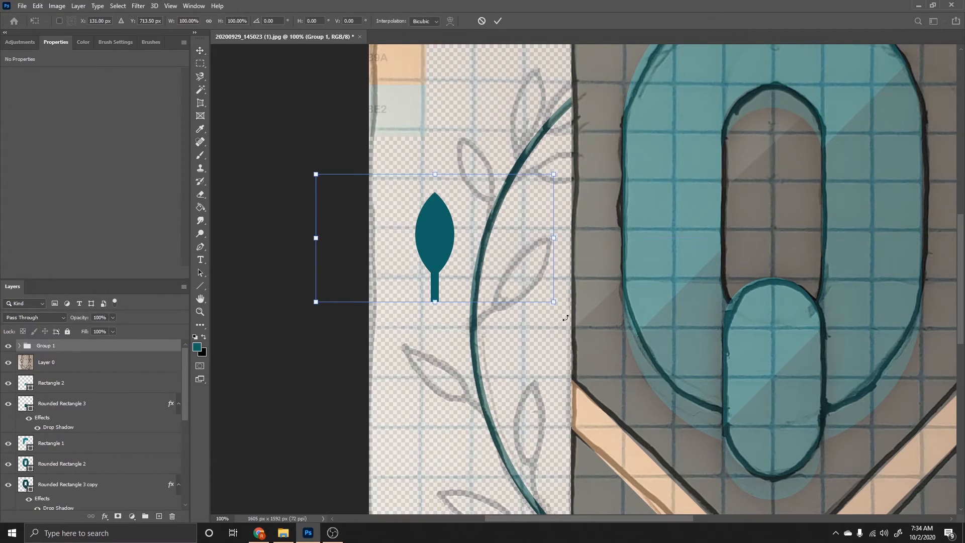
pyautogui.moveTo(558, 308); pyautogui.dragTo(522, 367)
pyautogui.moveTo(439, 257); pyautogui.dragTo(571, 137)
pyautogui.moveTo(724, 312); pyautogui.dragTo(671, 343)
pyautogui.moveTo(564, 141)
pyautogui.mouseDown()
pyautogui.moveTo(553, 126)
pyautogui.moveTo(578, 123)
pyautogui.moveTo(569, 128)
pyautogui.mouseUp()
pyautogui.press('Up')
pyautogui.press('Up')
pyautogui.press('Up')
pyautogui.moveTo(607, 271); pyautogui.dragTo(609, 268)
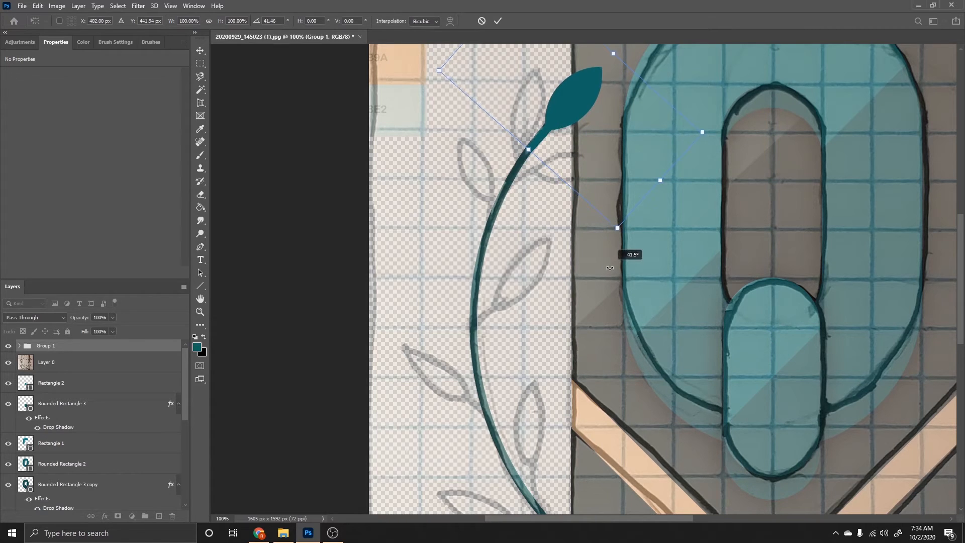
pyautogui.press('Return')
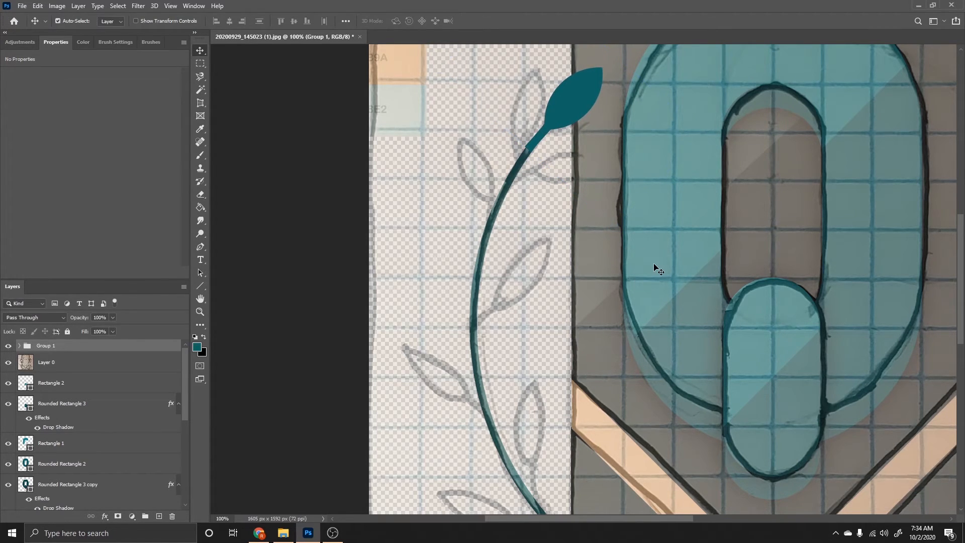
# Duplicate the Group 1 leaf, rotate the copy nearly upright and attach it to the arc on the outer side of the first leaf.
pyautogui.hotkey('ctrl', '-')
pyautogui.rightClick(48, 344)
pyautogui.click(71, 160)
pyautogui.click(812, 317)
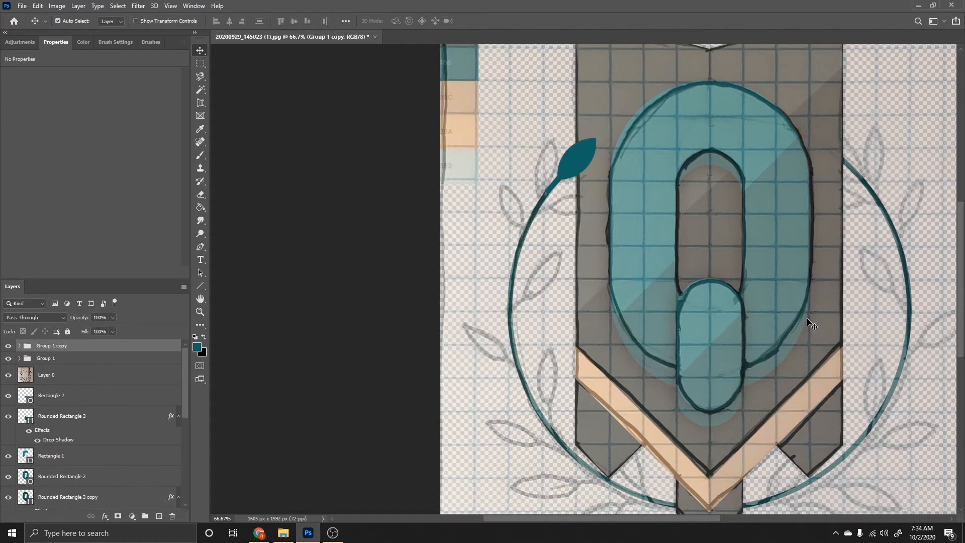
pyautogui.hotkey('ctrl', 't')
pyautogui.moveTo(739, 264); pyautogui.dragTo(804, 220)
pyautogui.moveTo(604, 207); pyautogui.dragTo(572, 205)
pyautogui.moveTo(639, 236); pyautogui.dragTo(674, 229)
pyautogui.press('Return')
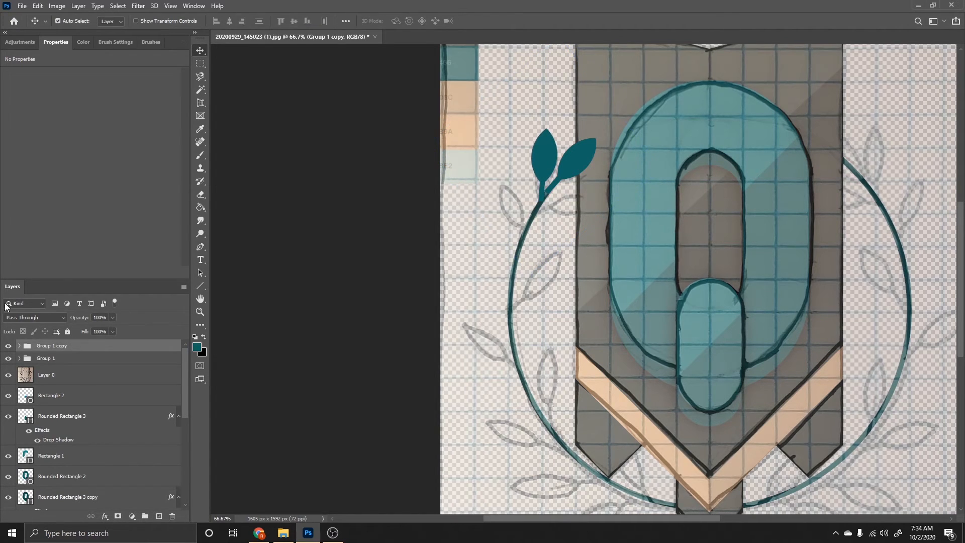
# Duplicate the Group 1 copy leaf, rotate the copy nearly horizontal and attach it to the inner side of the left arc's upper end.
pyautogui.rightClick(110, 342)
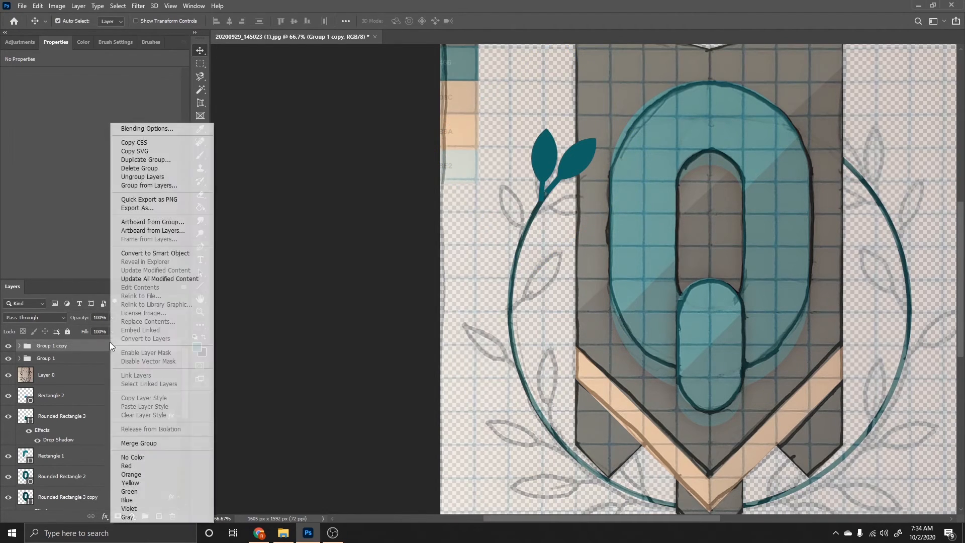
pyautogui.click(166, 160)
pyautogui.click(798, 317)
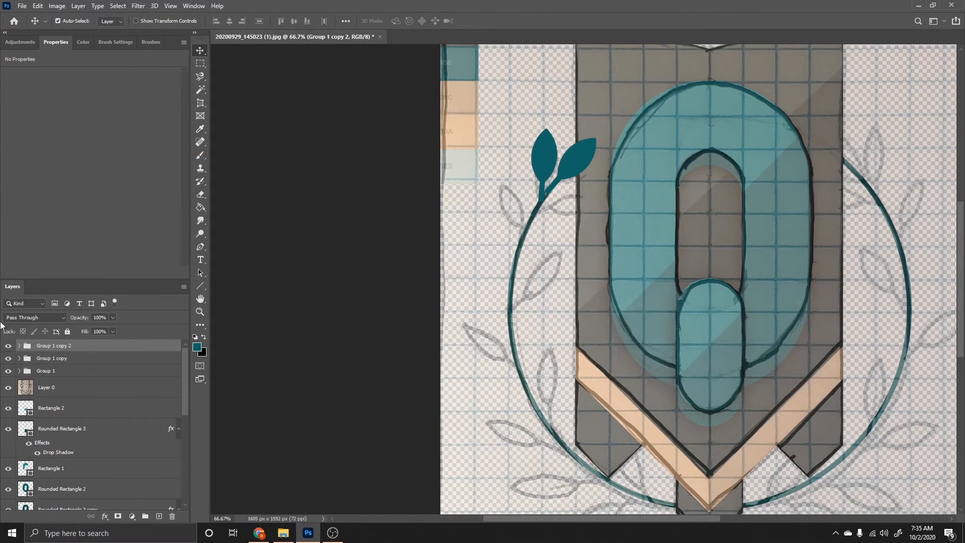
pyautogui.press('ctrl')
pyautogui.hotkey('ctrl', 't')
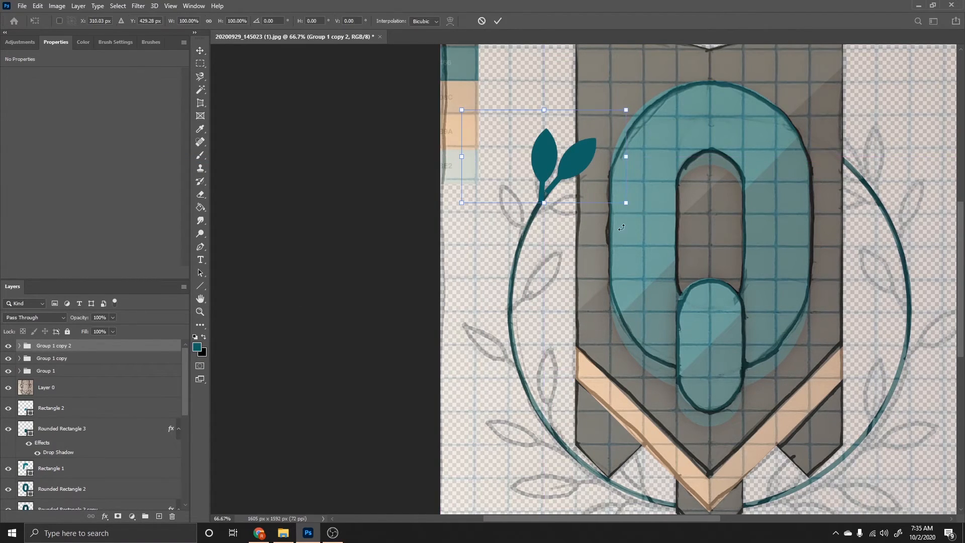
pyautogui.moveTo(645, 226); pyautogui.dragTo(523, 241)
pyautogui.moveTo(544, 156); pyautogui.dragTo(580, 204)
pyautogui.press('Return')
# Rotate the Group 1 leaf about 1.5° counterclockwise and nudge it slightly up so its stem meets the arc's tip.
pyautogui.click(51, 372)
pyautogui.hotkey('ctrl', 't')
pyautogui.hotkey('ctrl', '+')
pyautogui.hotkey('ctrl', '+')
pyautogui.scroll(1, 475, 168)
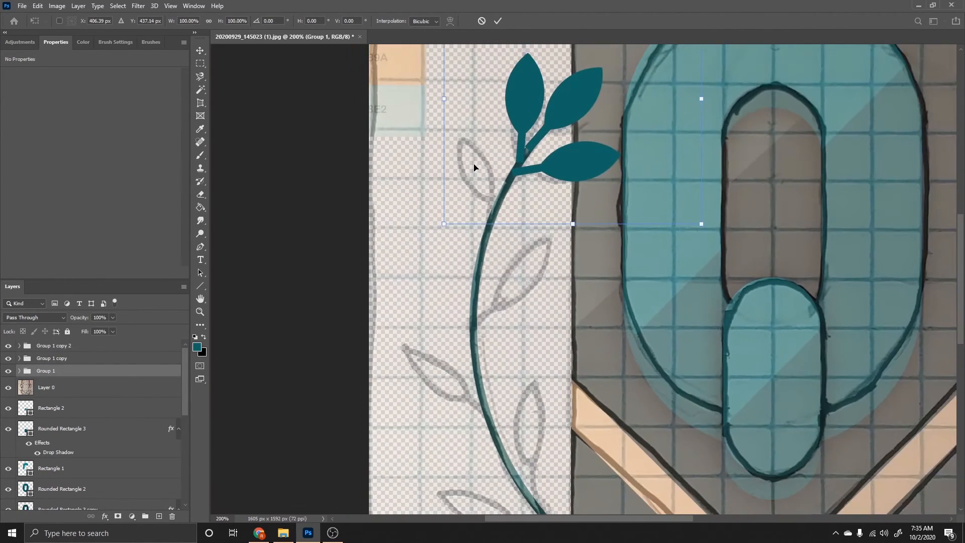
pyautogui.scroll(1, 475, 168)
pyautogui.hotkey('ctrl', '-')
pyautogui.moveTo(439, 278); pyautogui.dragTo(437, 284)
pyautogui.press('Up')
pyautogui.press('Up')
pyautogui.press('Up')
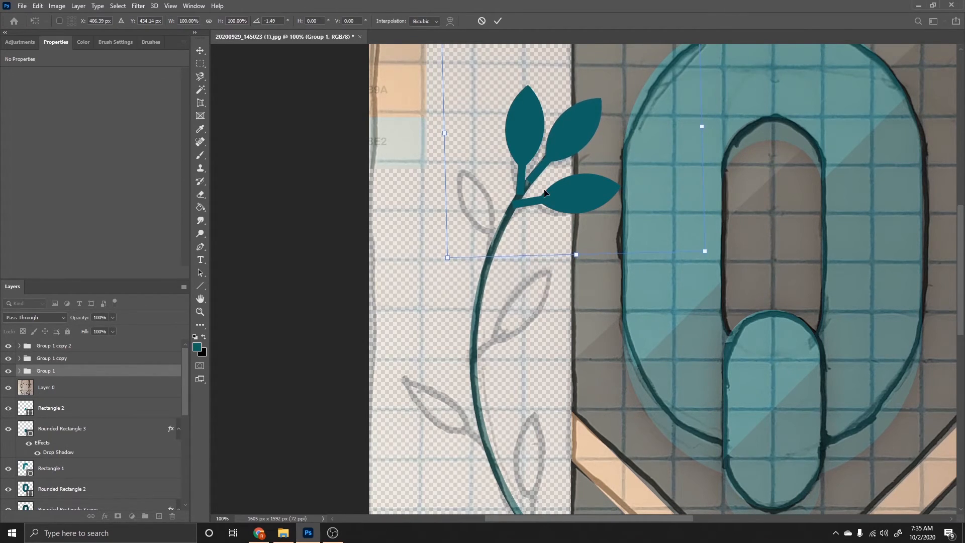
pyautogui.press('Down')
pyautogui.press('Return')
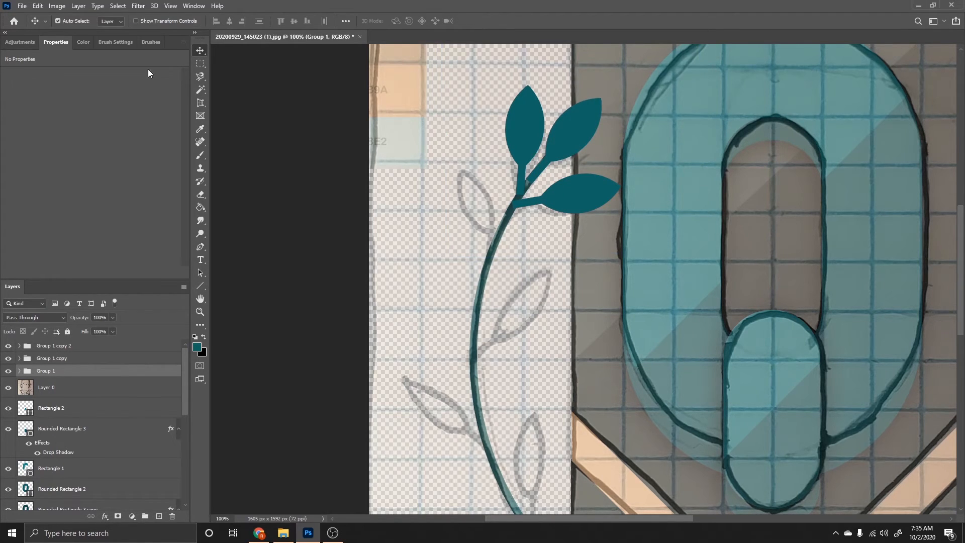
# Duplicate the Group 1 copy 2 leaf, rotate the copy about 99.8° counterclockwise and attach it to the arc's outer side below the top cluster.
pyautogui.click(87, 349)
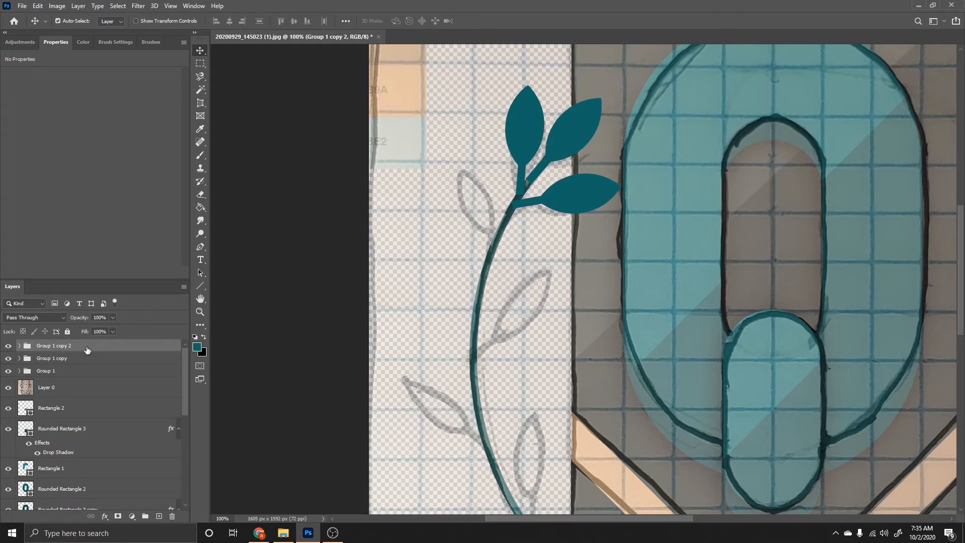
pyautogui.hotkey('ctrl', '-')
pyautogui.hotkey('ctrl', '-')
pyautogui.rightClick(86, 347)
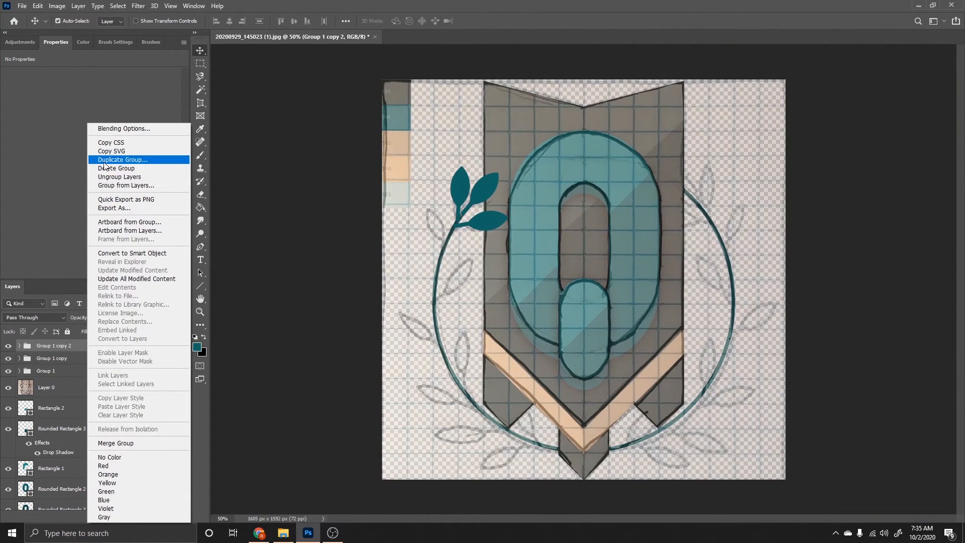
pyautogui.click(123, 160)
pyautogui.click(812, 316)
pyautogui.hotkey('ctrl', 't')
pyautogui.moveTo(604, 312); pyautogui.dragTo(443, 225)
pyautogui.hotkey('ctrl', '+')
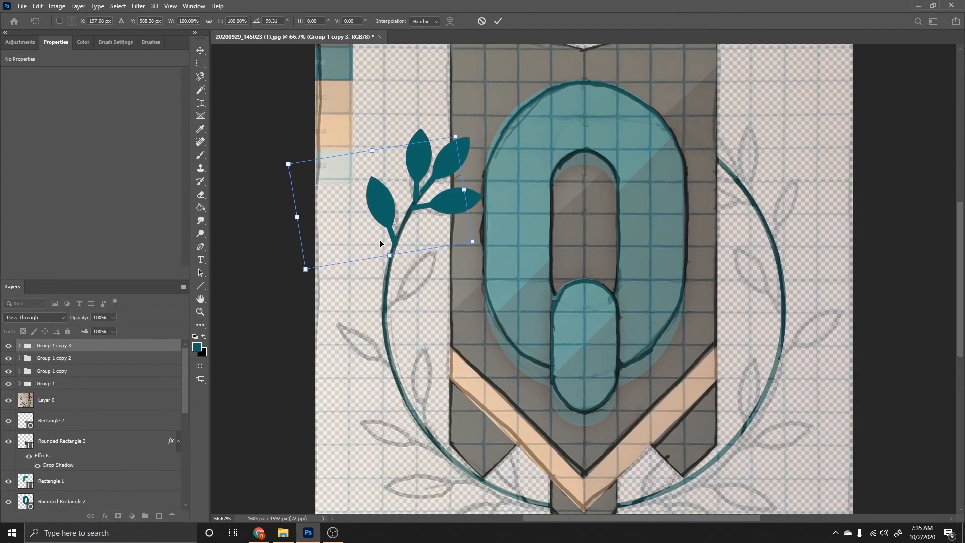
pyautogui.moveTo(498, 291); pyautogui.dragTo(505, 285)
pyautogui.moveTo(422, 238); pyautogui.dragTo(423, 236)
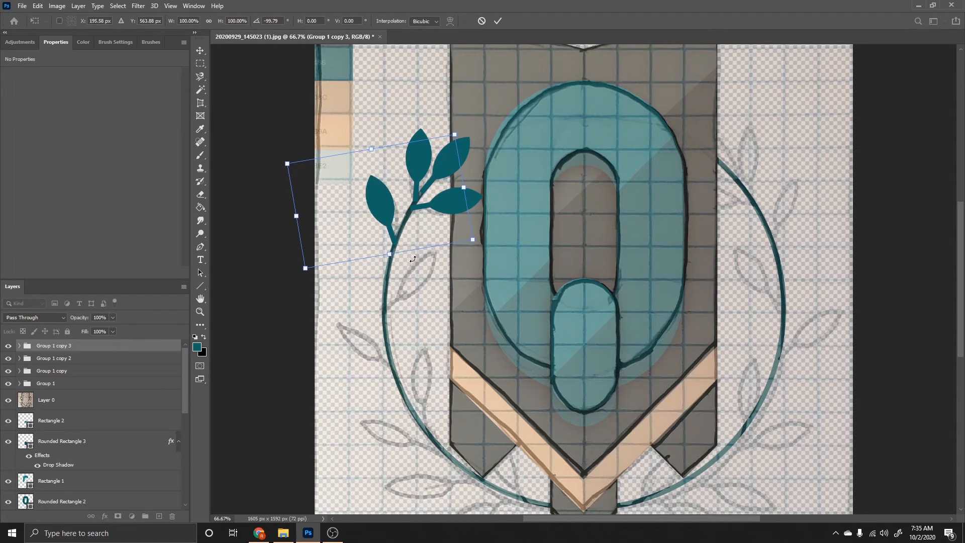
pyautogui.press('Return')
pyautogui.hotkey('ctrl', 't')
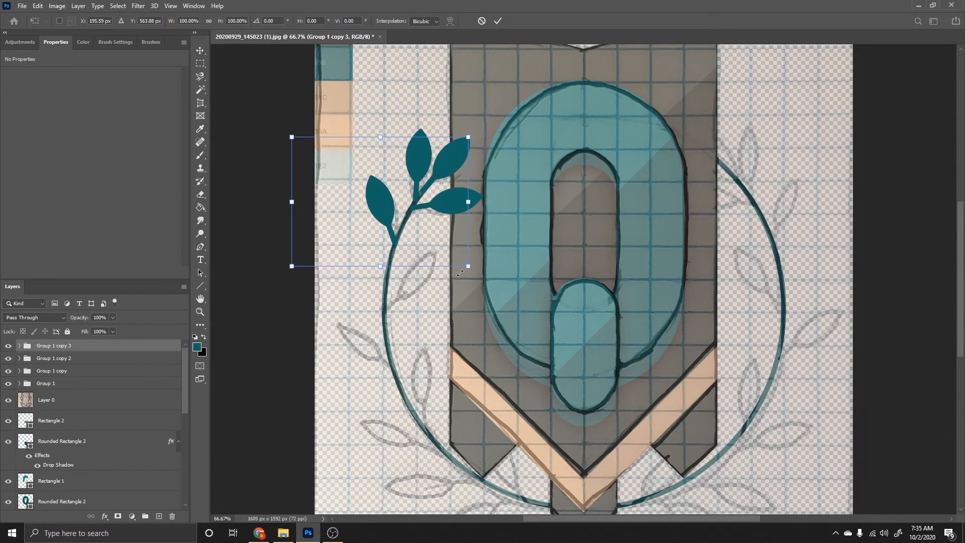
pyautogui.press('Return')
# Duplicate the Group 1 copy 3 leaf, rotate the copy clockwise and fit it over the sketched leaf on the arc's upper inner side.
pyautogui.rightClick(70, 355)
pyautogui.click(55, 345)
pyautogui.click(56, 345)
pyautogui.rightClick(55, 345)
pyautogui.click(100, 160)
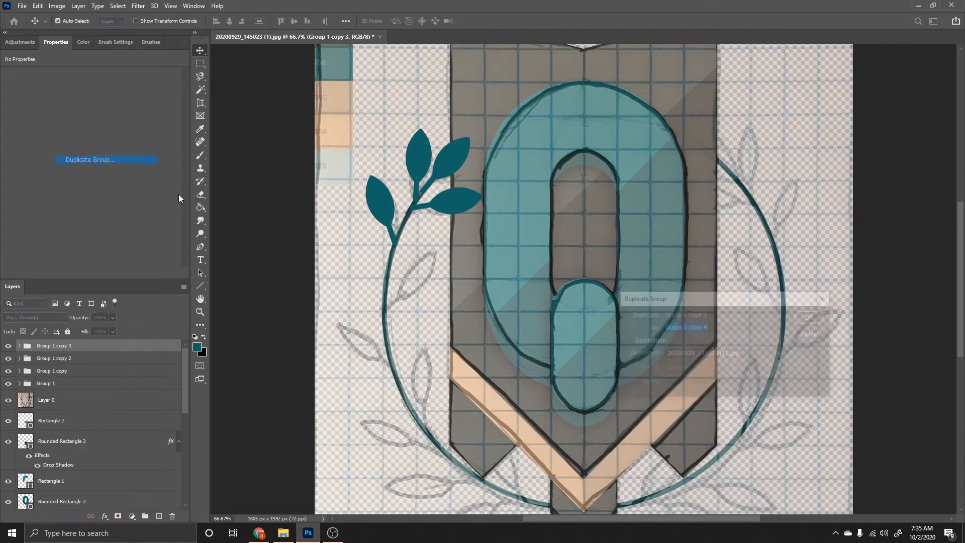
pyautogui.click(812, 317)
pyautogui.hotkey('ctrl', 't')
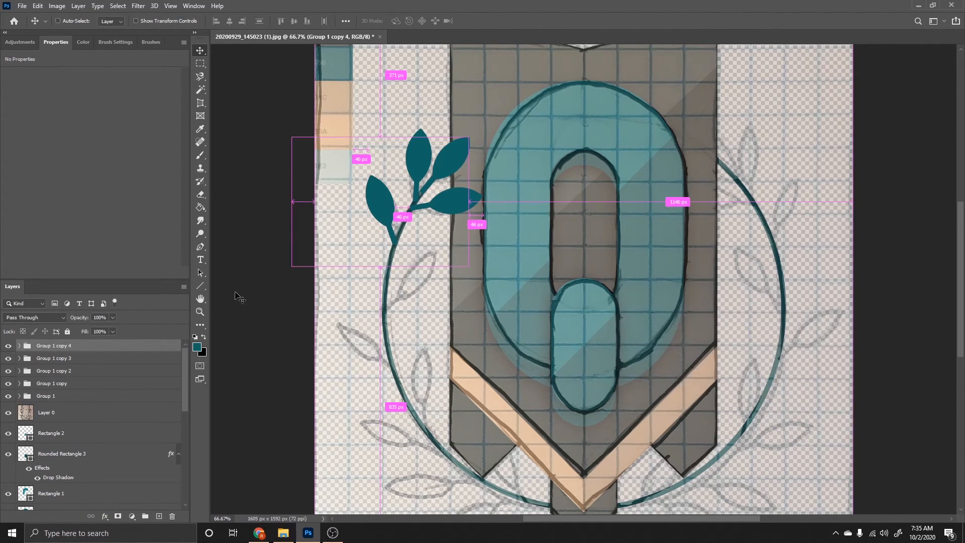
pyautogui.moveTo(523, 291); pyautogui.dragTo(403, 367)
pyautogui.moveTo(405, 201); pyautogui.dragTo(442, 260)
pyautogui.moveTo(609, 288); pyautogui.dragTo(606, 311)
pyautogui.moveTo(447, 286); pyautogui.dragTo(434, 297)
pyautogui.moveTo(576, 313); pyautogui.dragTo(573, 324)
pyautogui.moveTo(405, 299); pyautogui.dragTo(404, 312)
pyautogui.press('Return')
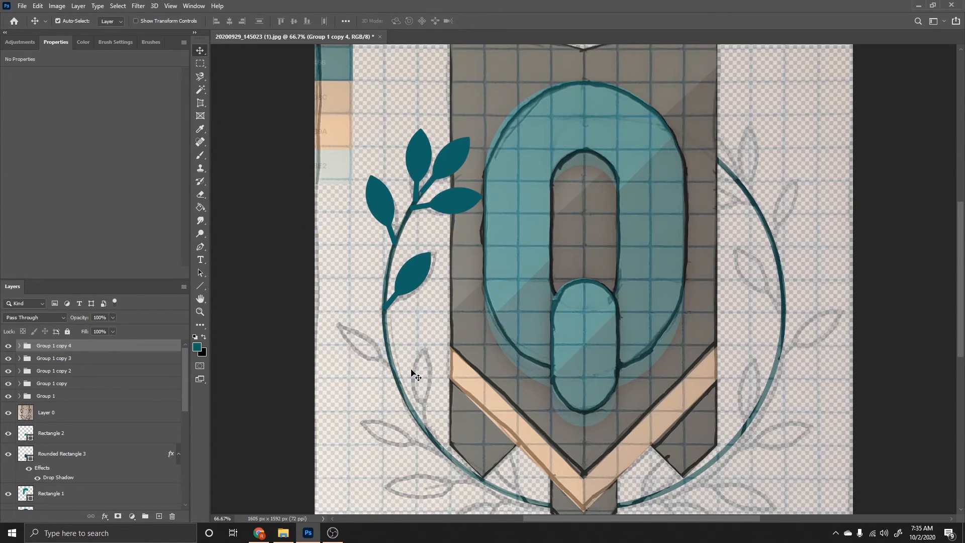
# Duplicate the Group 1 copy 4 leaf, rotate the copy to point up and outward, and attach it over the sketched leaf on the arc's outer side.
pyautogui.rightClick(52, 352)
pyautogui.click(98, 164)
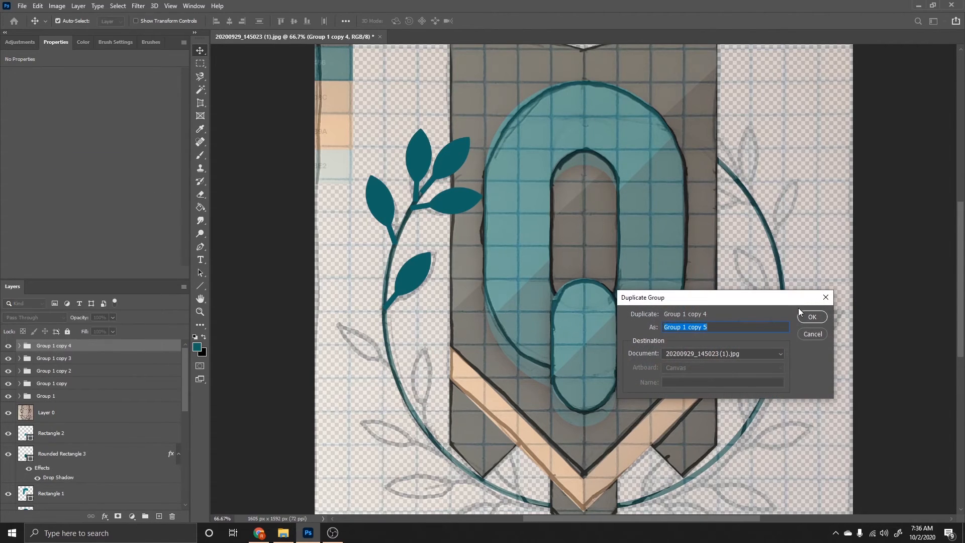
pyautogui.click(804, 316)
pyautogui.hotkey('ctrl', 't')
pyautogui.moveTo(540, 370); pyautogui.dragTo(635, 132)
pyautogui.moveTo(424, 287); pyautogui.dragTo(369, 344)
pyautogui.moveTo(513, 422)
pyautogui.mouseDown()
pyautogui.moveTo(538, 361)
pyautogui.moveTo(521, 370)
pyautogui.mouseUp()
pyautogui.moveTo(389, 322); pyautogui.dragTo(392, 332)
pyautogui.press('Return')
# Duplicate the Group 1 copy 5 leaf, rotate the copy upright and attach it to the lower inner side of the left arc.
pyautogui.rightClick(71, 347)
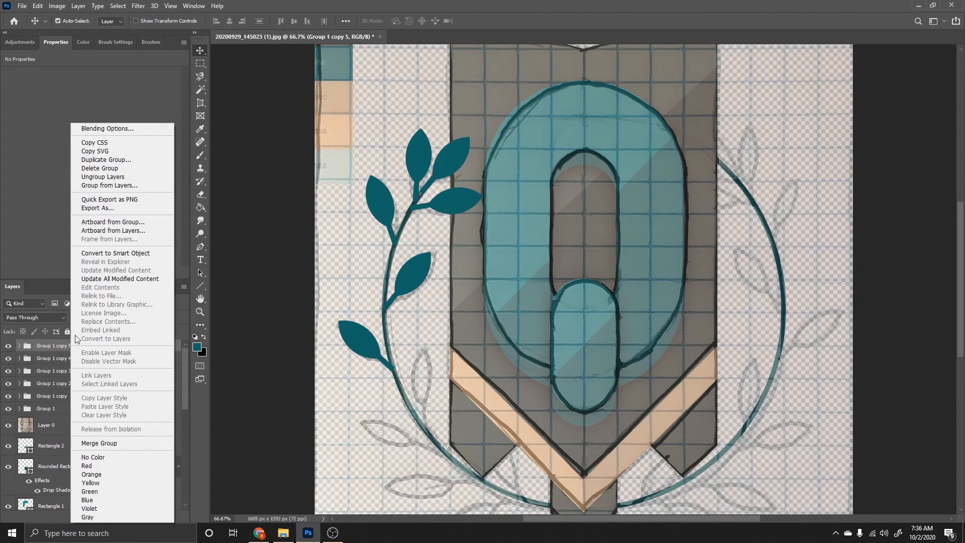
pyautogui.click(75, 150)
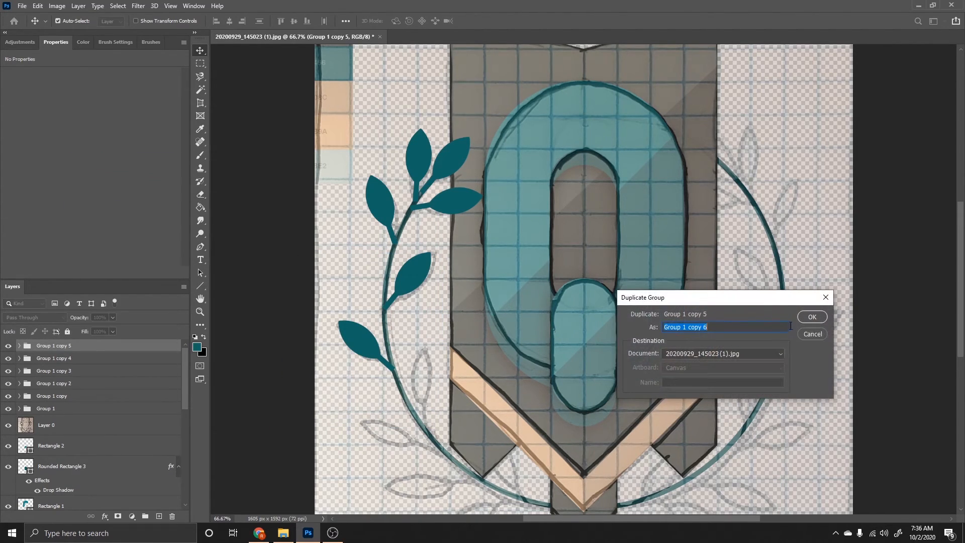
pyautogui.click(812, 317)
pyautogui.hotkey('ctrl', 't')
pyautogui.moveTo(485, 415); pyautogui.dragTo(613, 389)
pyautogui.moveTo(419, 376); pyautogui.dragTo(417, 372)
pyautogui.press('Return')
pyautogui.press('ctrl')
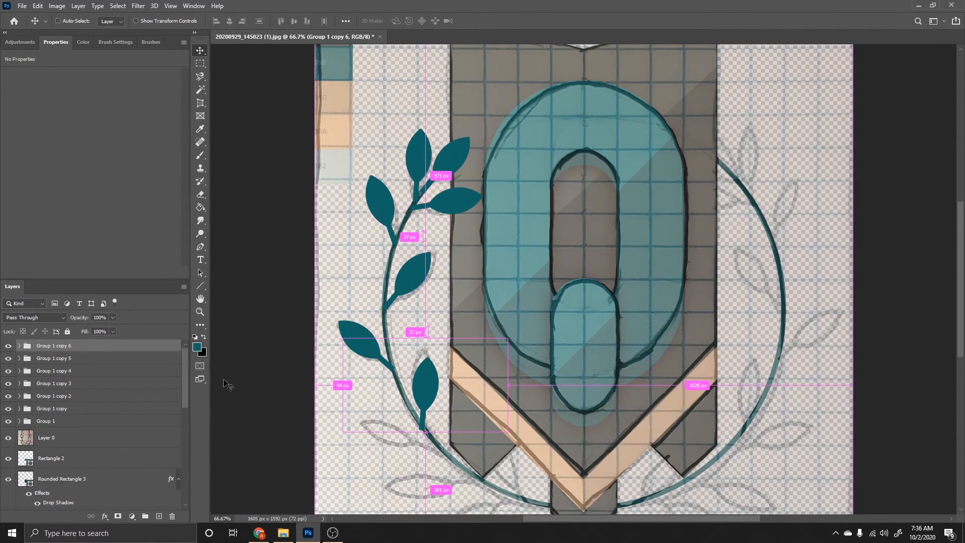
# Duplicate the Group 1 copy 6 leaf, rotate the copy to point outward and attach it to the arc's lower outer side beside the upright leaf.
pyautogui.scroll(-2, 282, 381)
pyautogui.rightClick(36, 346)
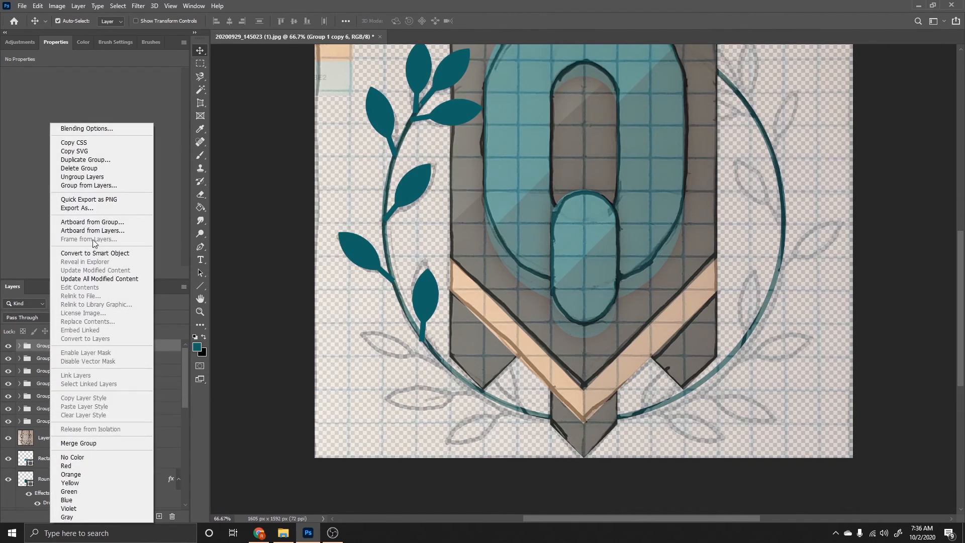
pyautogui.click(115, 160)
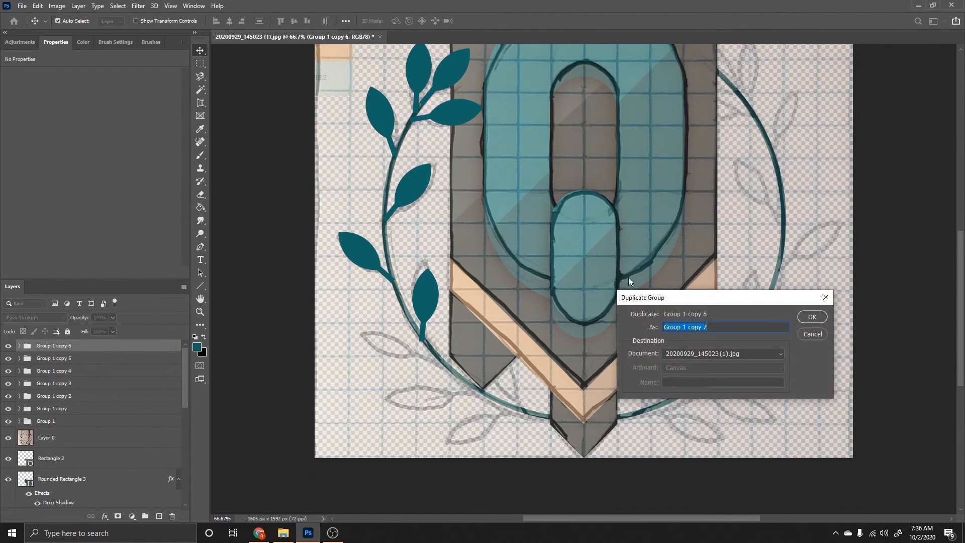
pyautogui.click(812, 317)
pyautogui.hotkey('ctrl', 't')
pyautogui.moveTo(567, 417)
pyautogui.mouseDown()
pyautogui.moveTo(602, 332)
pyautogui.moveTo(604, 274)
pyautogui.moveTo(583, 251)
pyautogui.mouseUp()
pyautogui.moveTo(403, 336); pyautogui.dragTo(392, 384)
pyautogui.moveTo(495, 401); pyautogui.dragTo(562, 346)
pyautogui.moveTo(401, 337); pyautogui.dragTo(395, 341)
# Nudge the upright Group 1 copy 6 leaf slightly up and to the right on the arc.
pyautogui.click(75, 358)
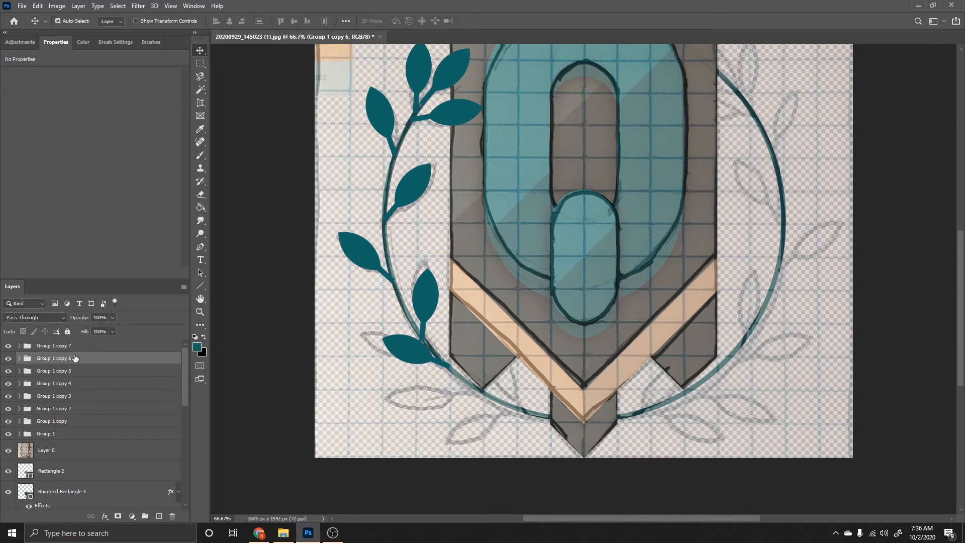
pyautogui.hotkey('ctrl', 't')
pyautogui.press('Up')
pyautogui.press('Up')
pyautogui.press('Up')
pyautogui.press('Up')
pyautogui.press('Up')
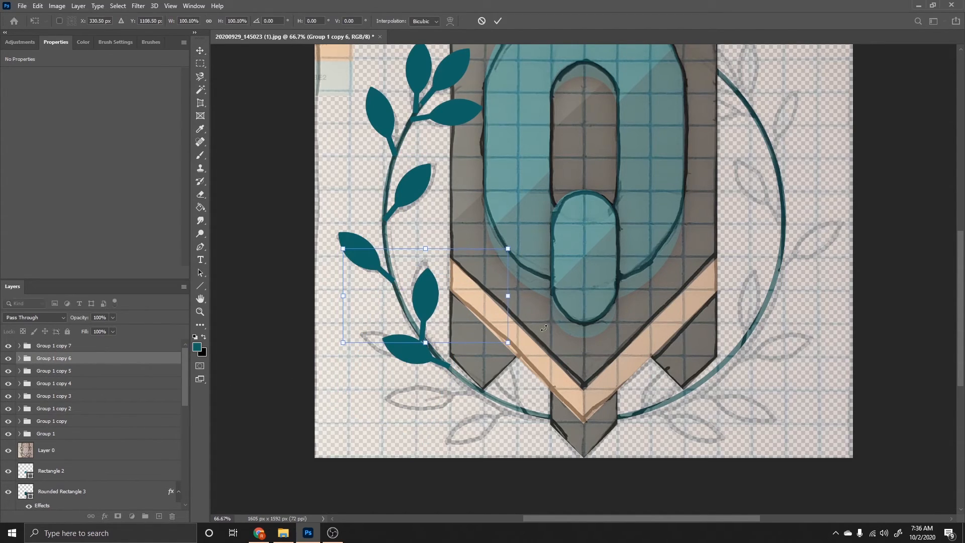
pyautogui.press('Right')
pyautogui.press('Right')
pyautogui.press('Right')
pyautogui.press('Return')
# Duplicate the Group 1 copy 7 leaf, rotate the copy about 32.7° counterclockwise and attach it further down the arc's outer side.
pyautogui.click(40, 347)
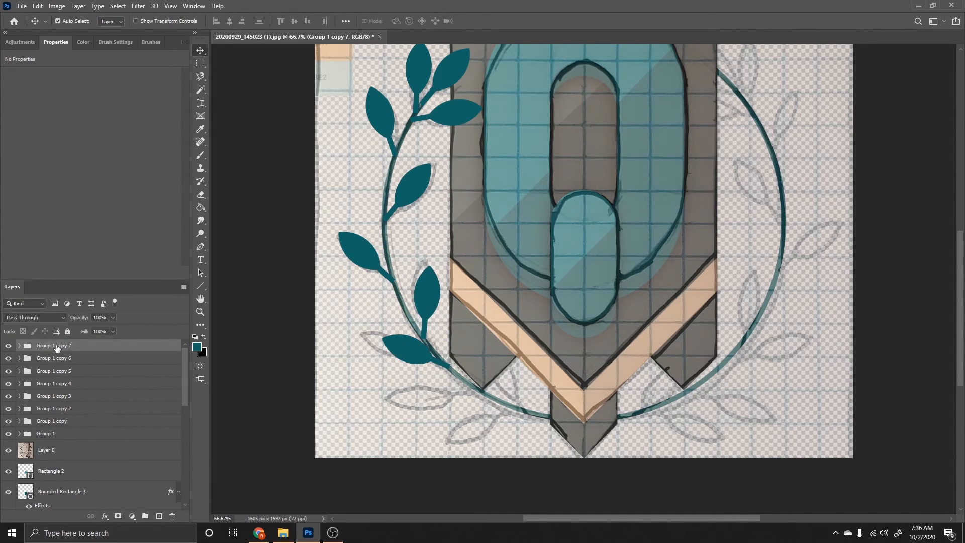
pyautogui.rightClick(56, 349)
pyautogui.click(114, 164)
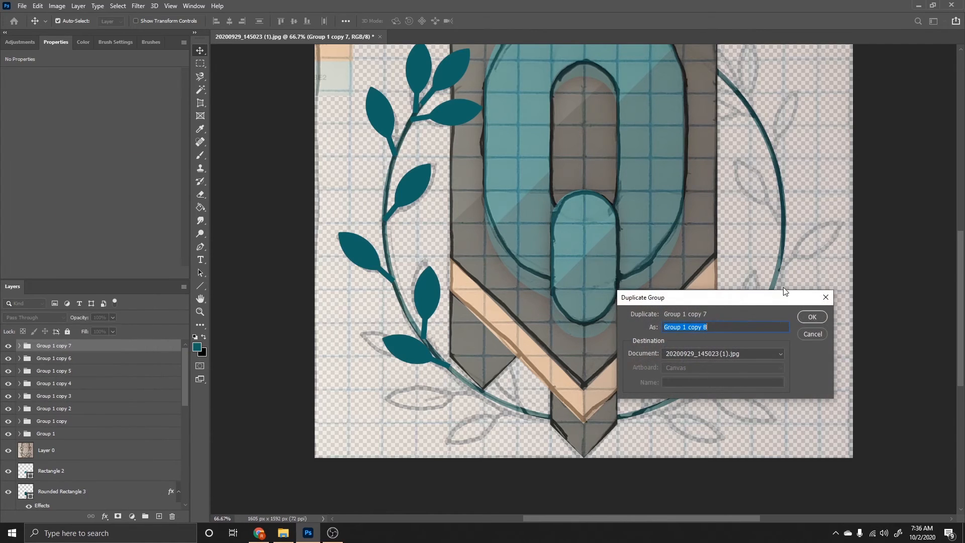
pyautogui.click(812, 317)
pyautogui.hotkey('ctrl', 't')
pyautogui.moveTo(558, 448); pyautogui.dragTo(547, 347)
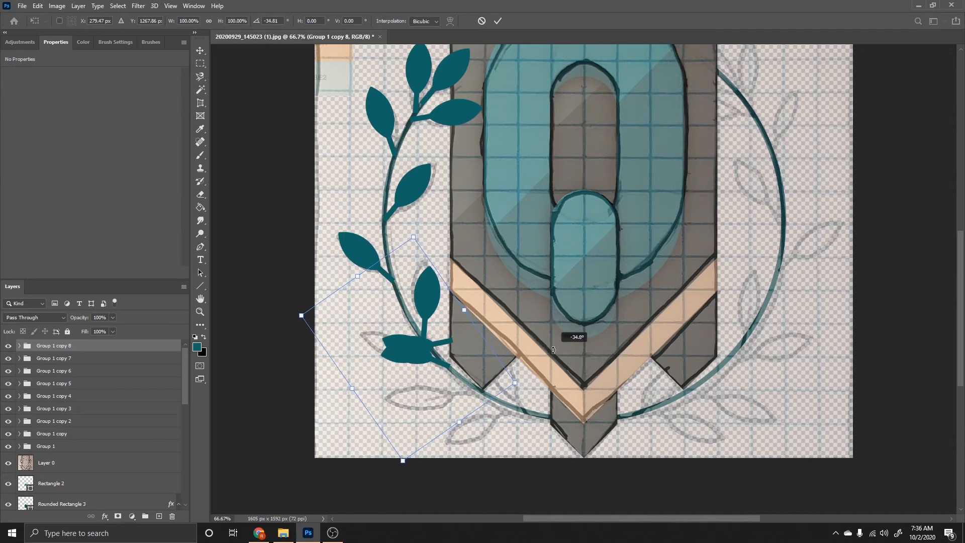
pyautogui.moveTo(444, 356); pyautogui.dragTo(473, 411)
pyautogui.moveTo(553, 395); pyautogui.dragTo(539, 387)
pyautogui.press('Up')
pyautogui.press('Up')
pyautogui.press('Up')
pyautogui.press('Up')
pyautogui.press('Up')
pyautogui.press('Up')
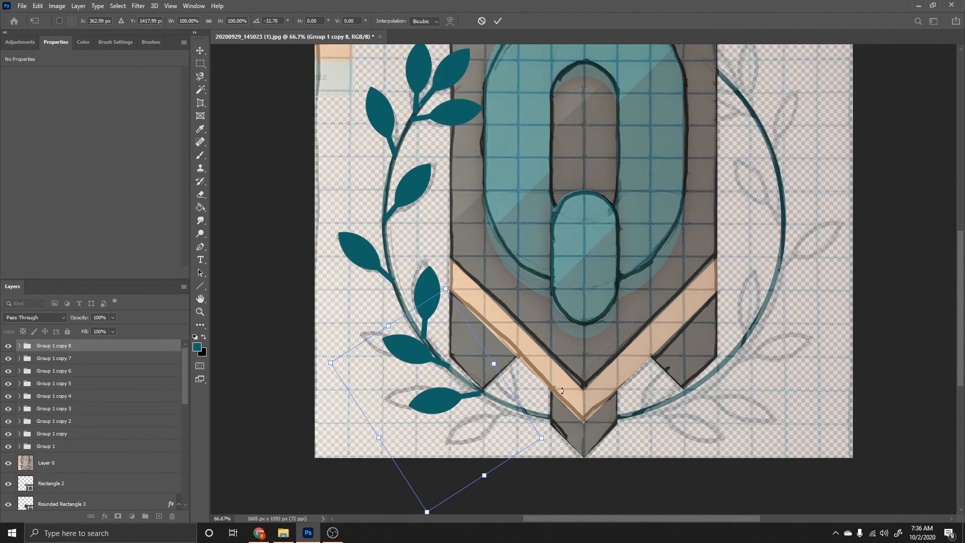
pyautogui.press('Up')
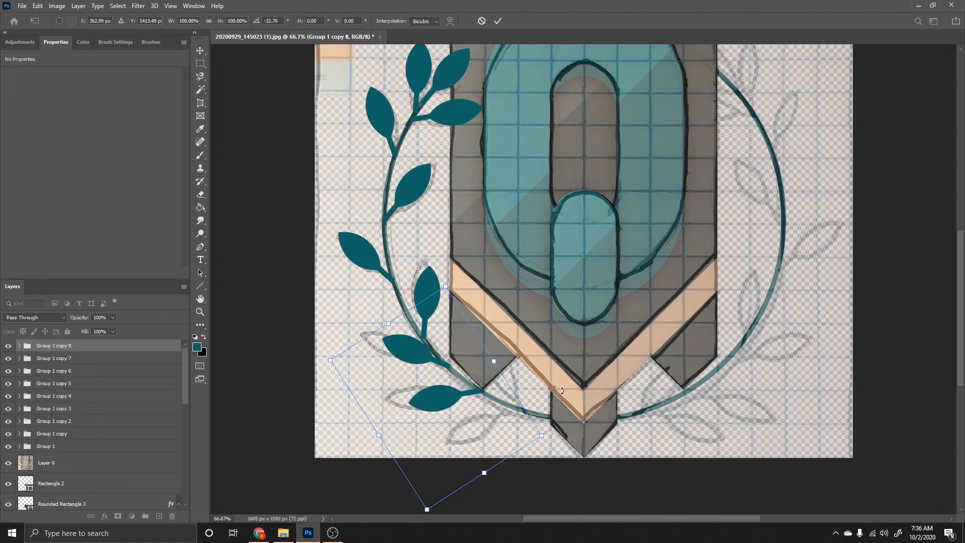
pyautogui.press('Return')
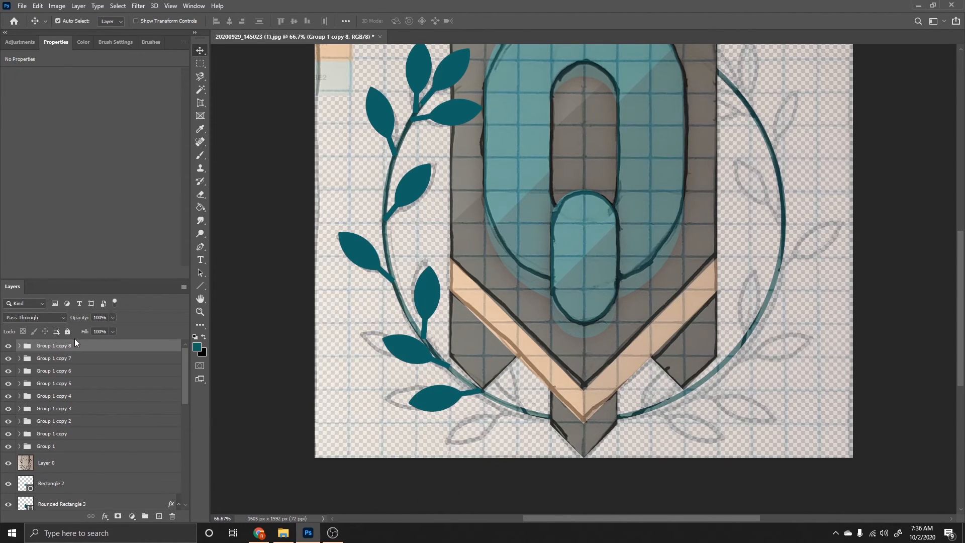
# Duplicate the Group 1 copy 8 leaf, rotate the copy slightly counterclockwise and attach it to the outer side near the arc's bottom end.
pyautogui.rightClick(69, 351)
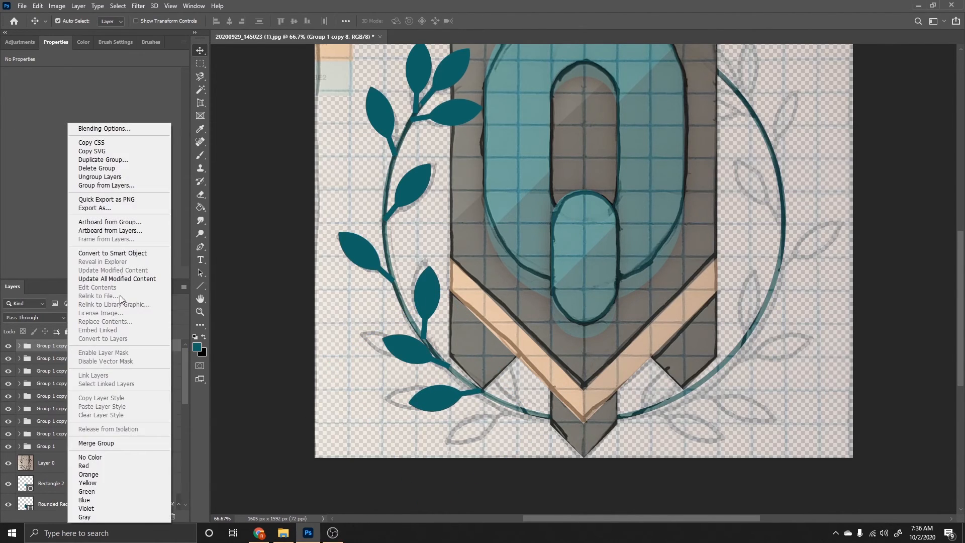
pyautogui.click(150, 161)
pyautogui.click(812, 317)
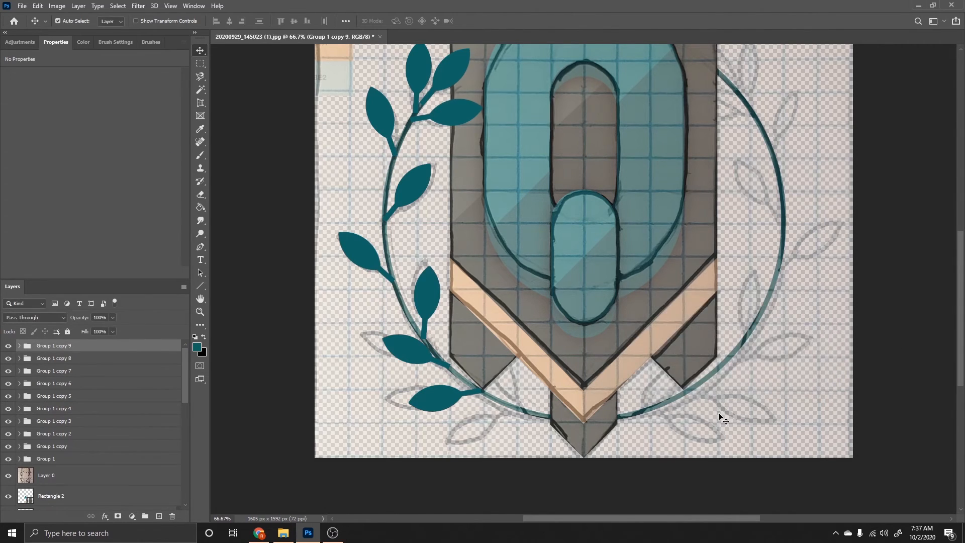
pyautogui.hotkey('ctrl', 't')
pyautogui.moveTo(596, 361); pyautogui.dragTo(541, 360)
pyautogui.moveTo(429, 385); pyautogui.dragTo(470, 413)
pyautogui.press('Return')
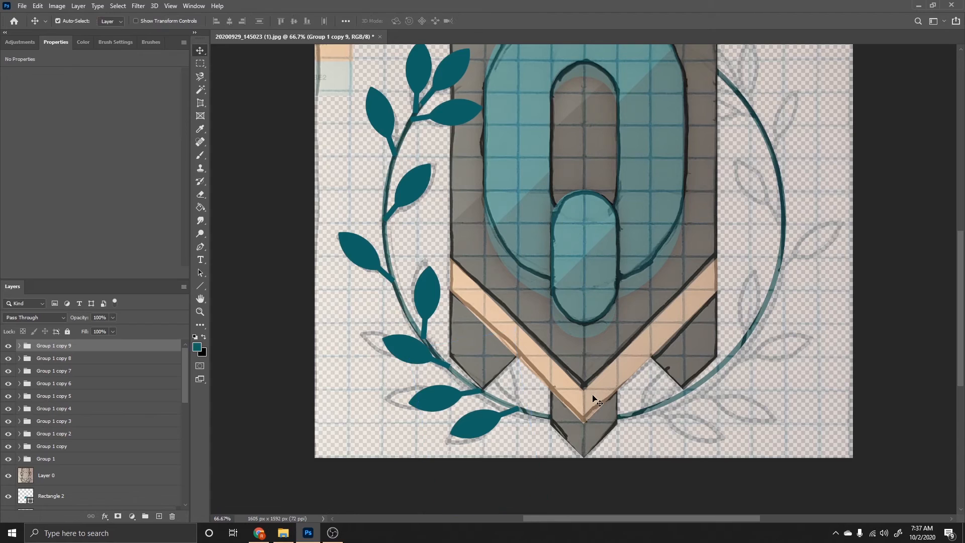
# Duplicate the Group 1 copy 9 leaf, rotate the copy 75° and attach it to the inner side near the left arc's bottom end.
pyautogui.rightClick(76, 348)
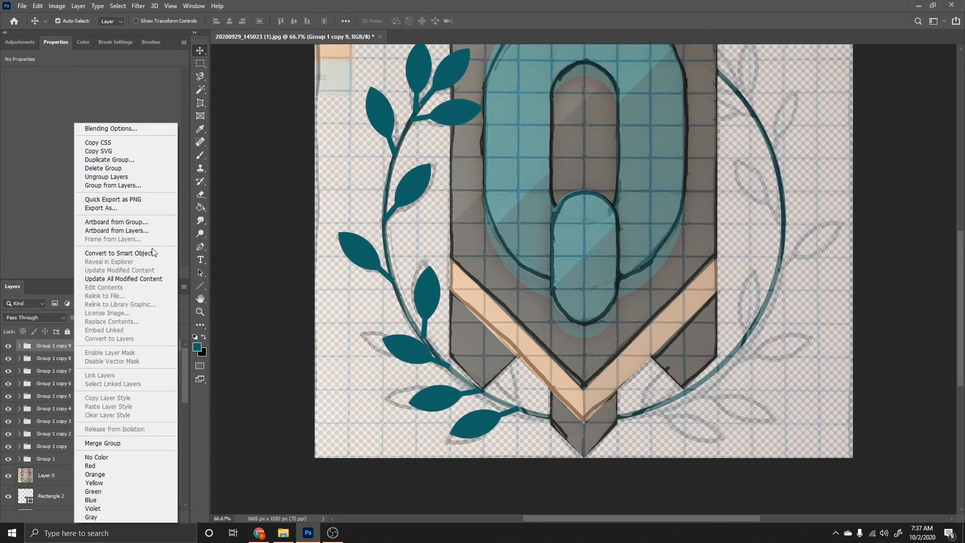
pyautogui.click(139, 161)
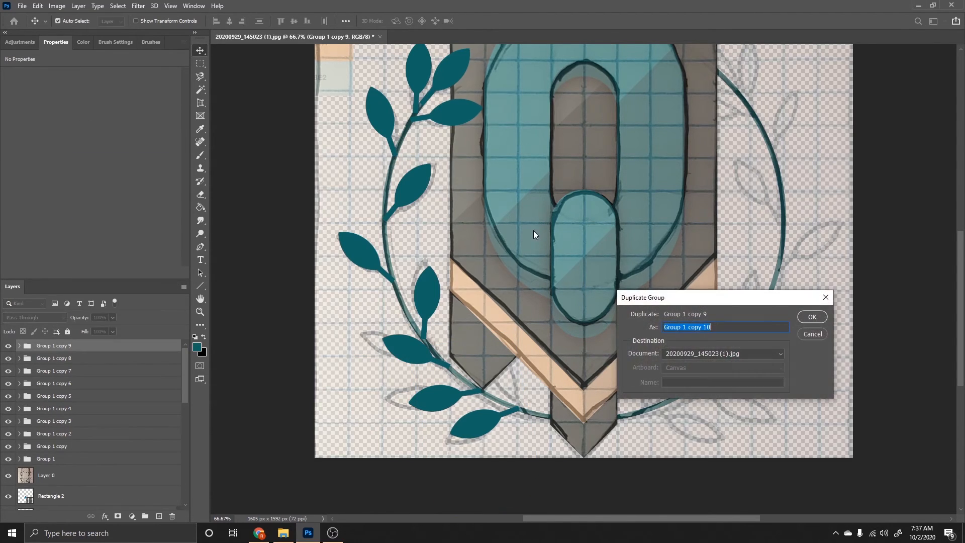
pyautogui.click(806, 318)
pyautogui.hotkey('ctrl', 't')
pyautogui.moveTo(567, 314); pyautogui.dragTo(583, 460)
pyautogui.moveTo(482, 405); pyautogui.dragTo(506, 359)
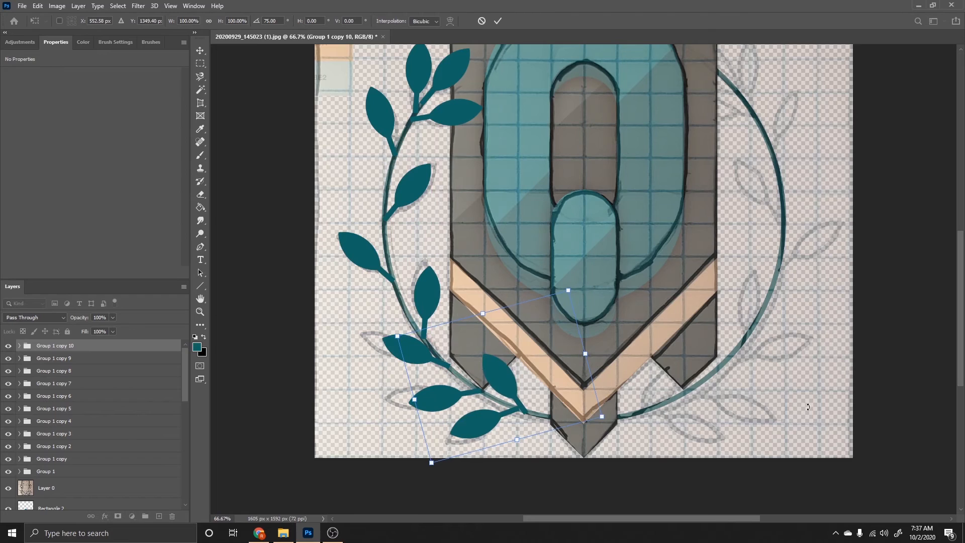
pyautogui.press('Up')
pyautogui.press('Up')
pyautogui.press('Left')
pyautogui.press('Left')
pyautogui.press('Left')
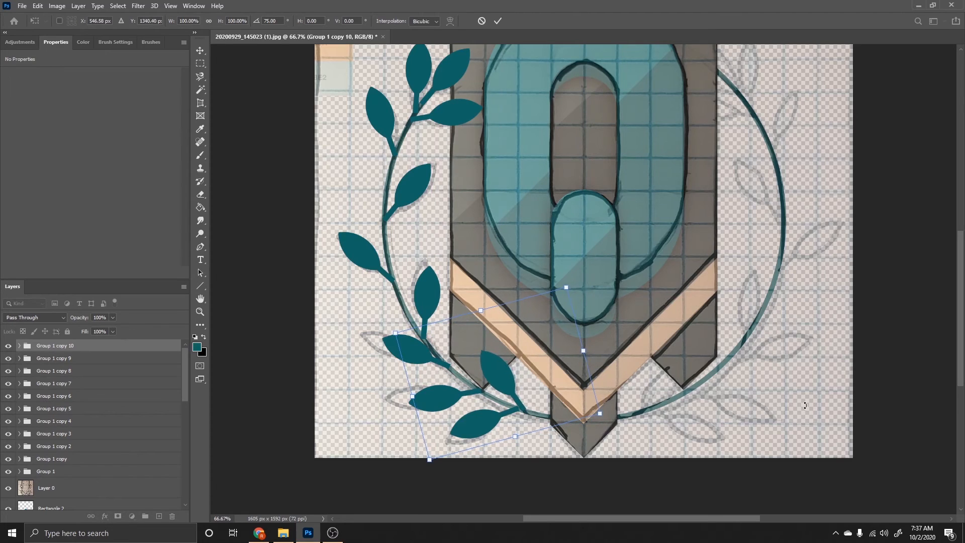
pyautogui.press('Return')
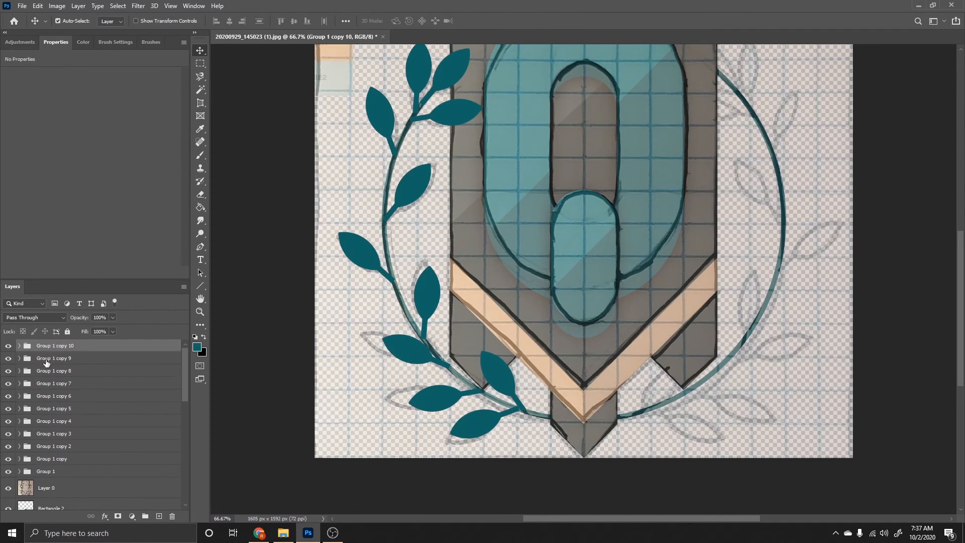
# Hide the sketch photo layer, Layer 0, to check the left laurel branch without the drawing.
pyautogui.click(8, 488)
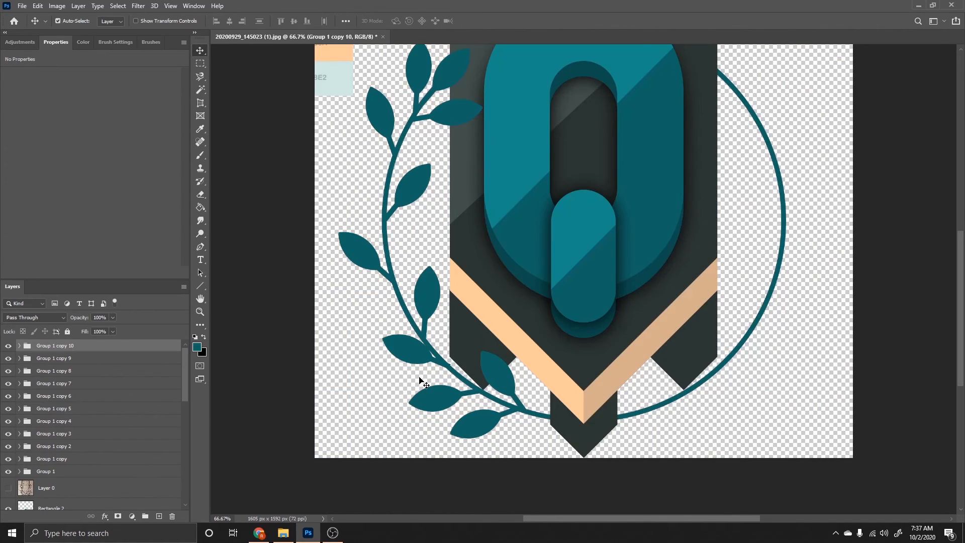
pyautogui.hotkey('ctrl', '-')
pyautogui.hotkey('ctrl', '+')
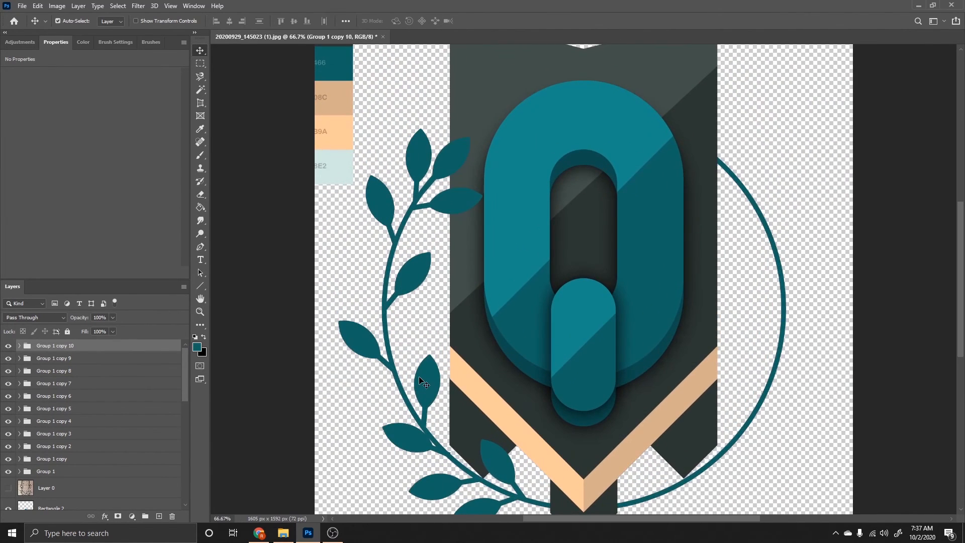
pyautogui.scroll(-2, 463, 372)
pyautogui.scroll(-1, 465, 402)
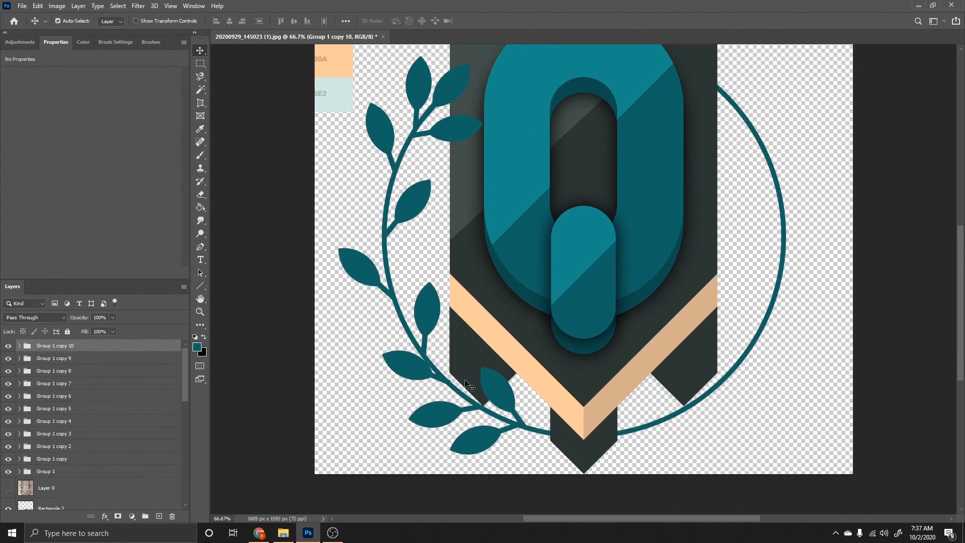
# Set the stroke width of the laurel circle, Ellipse 1, to 20 px.
pyautogui.scroll(-6, 41, 439)
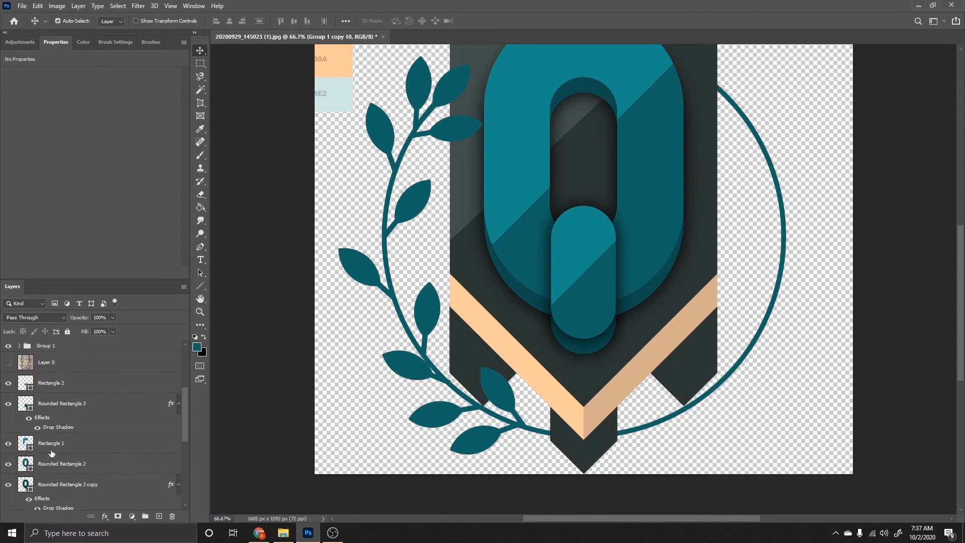
pyautogui.scroll(1, 56, 390)
pyautogui.scroll(6, 23, 403)
pyautogui.scroll(-12, 23, 412)
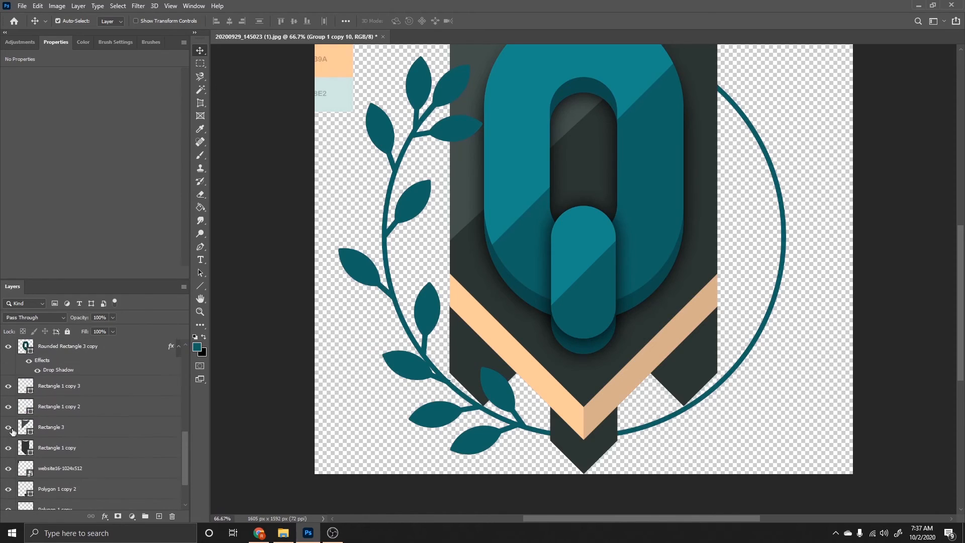
pyautogui.scroll(-3, 63, 490)
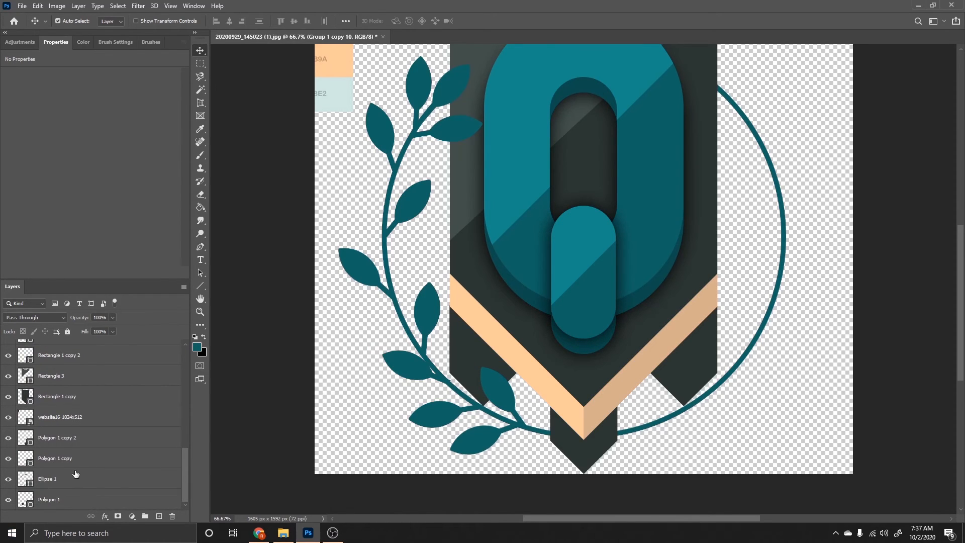
pyautogui.click(75, 460)
pyautogui.click(75, 478)
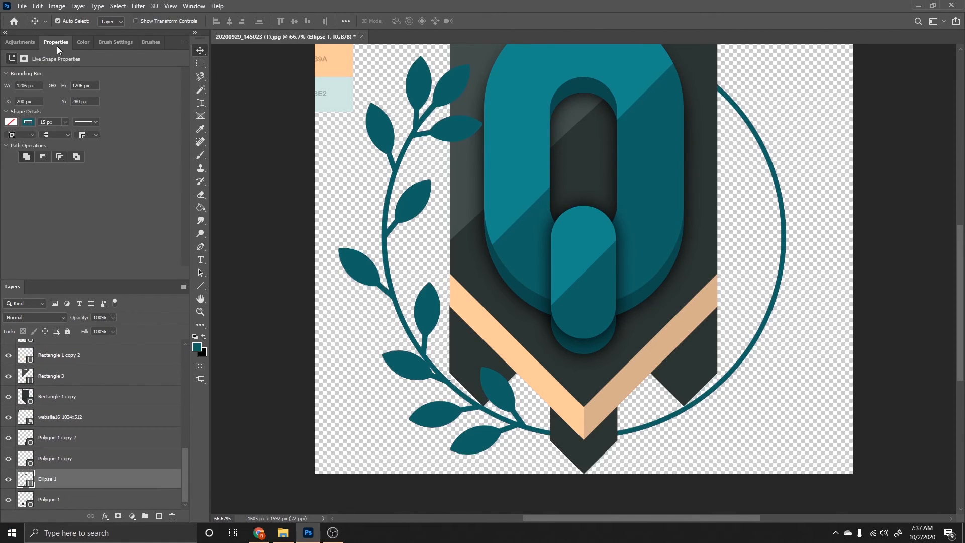
pyautogui.click(200, 285)
pyautogui.click(240, 289)
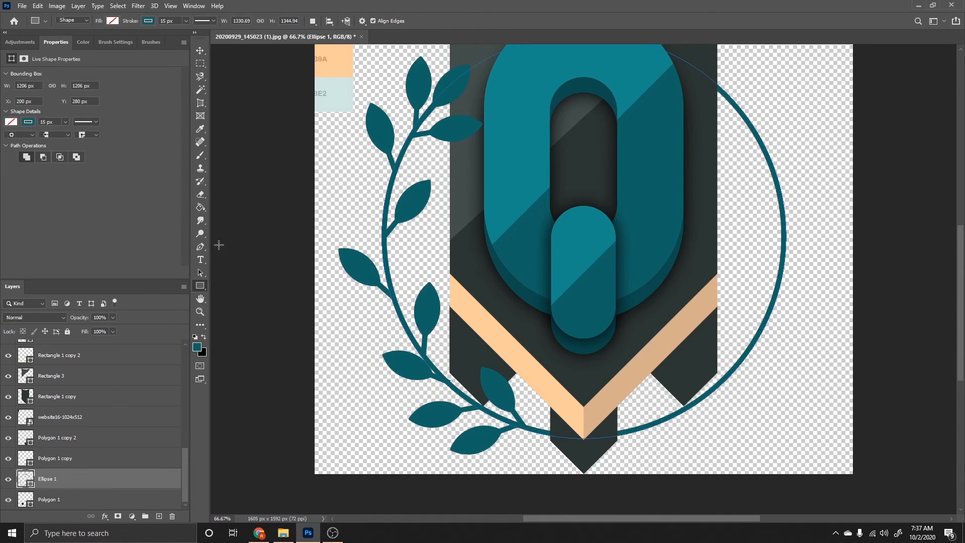
pyautogui.click(174, 21)
pyautogui.press('Return')
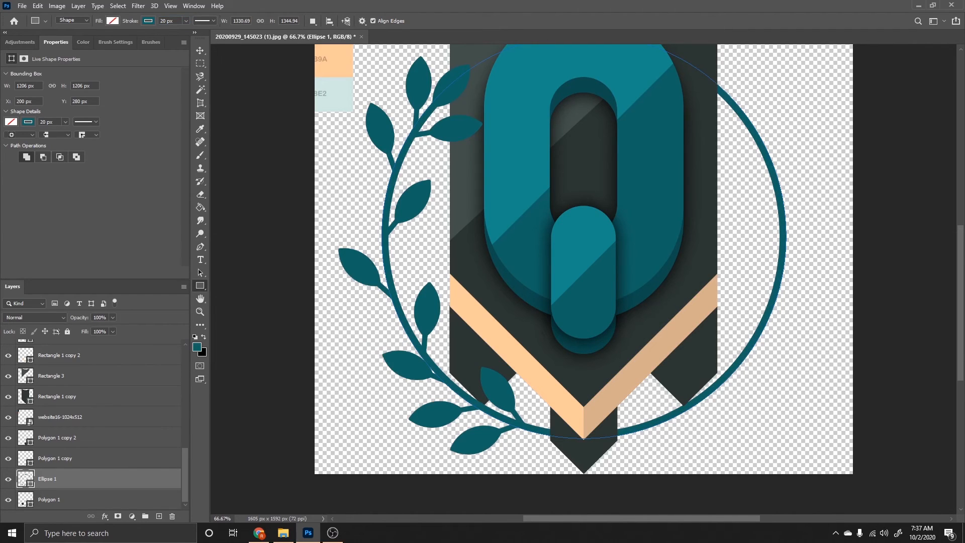
pyautogui.click(200, 50)
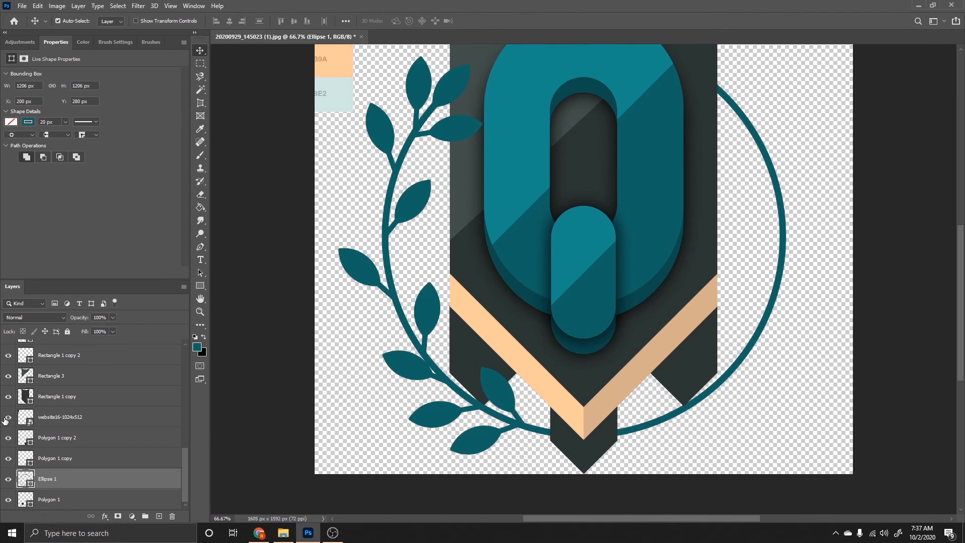
# Duplicate all the leaf groups from Group 1 to Group 1 copy 10 together within the same document.
pyautogui.scroll(3, 60, 354)
pyautogui.scroll(2, 84, 327)
pyautogui.scroll(8, 103, 377)
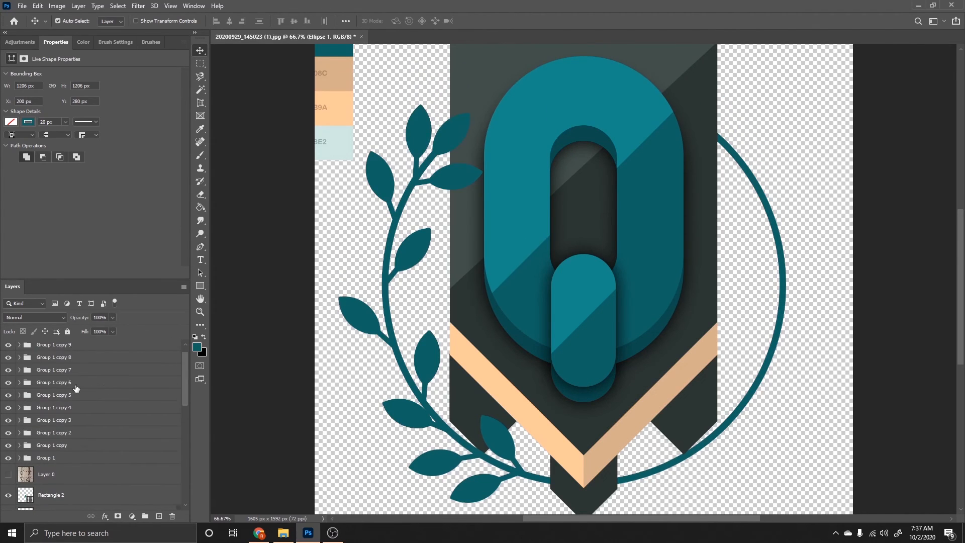
pyautogui.click(71, 464)
pyautogui.scroll(1, 72, 467)
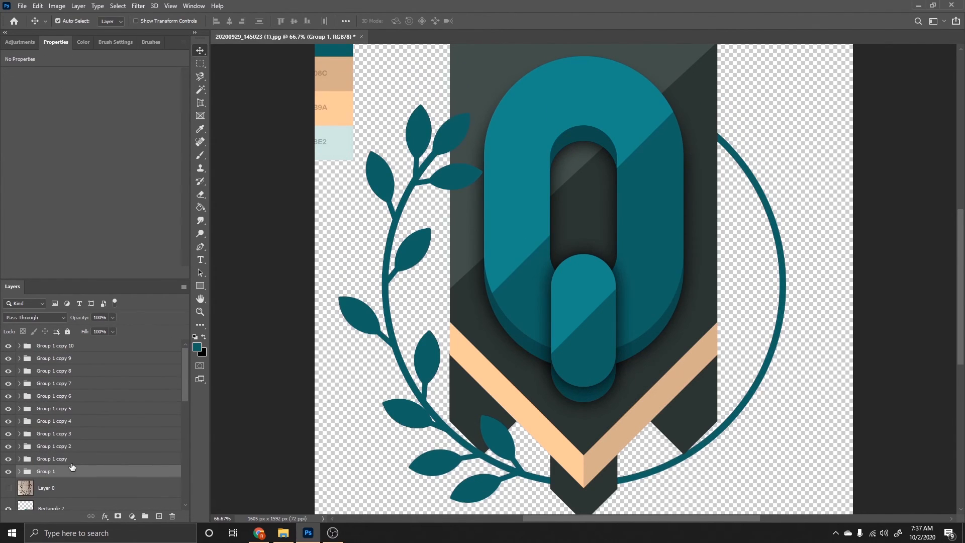
pyautogui.keyDown('shift'); pyautogui.click(53, 350); pyautogui.keyUp('shift')
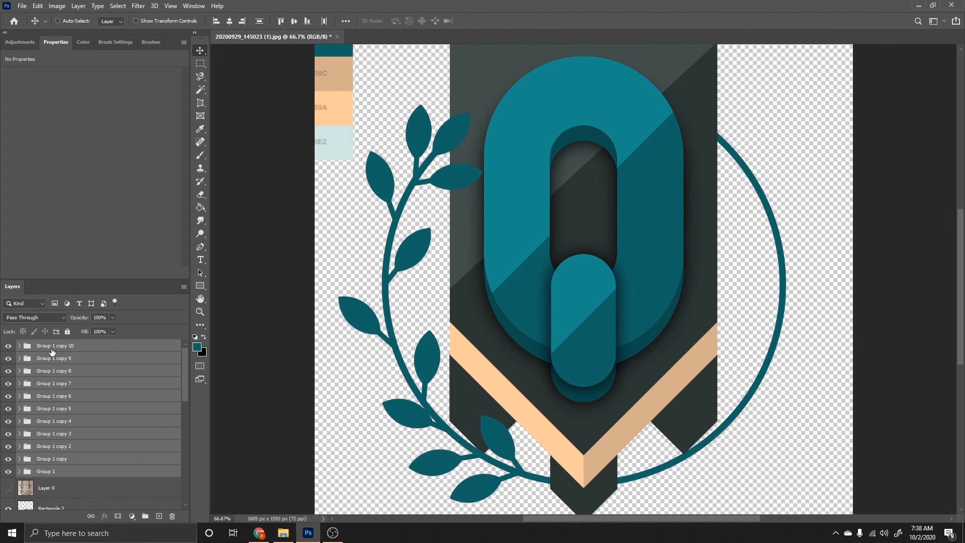
pyautogui.rightClick(53, 351)
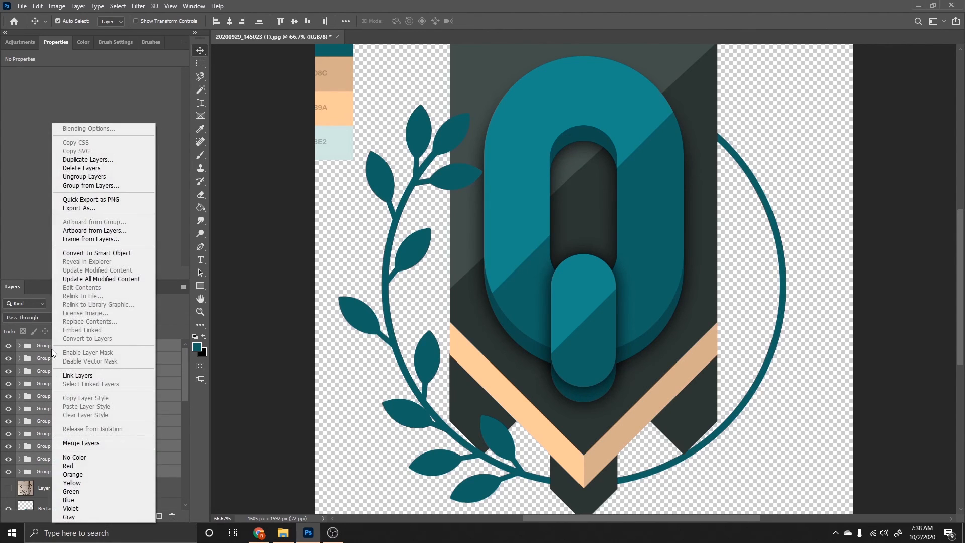
pyautogui.click(90, 161)
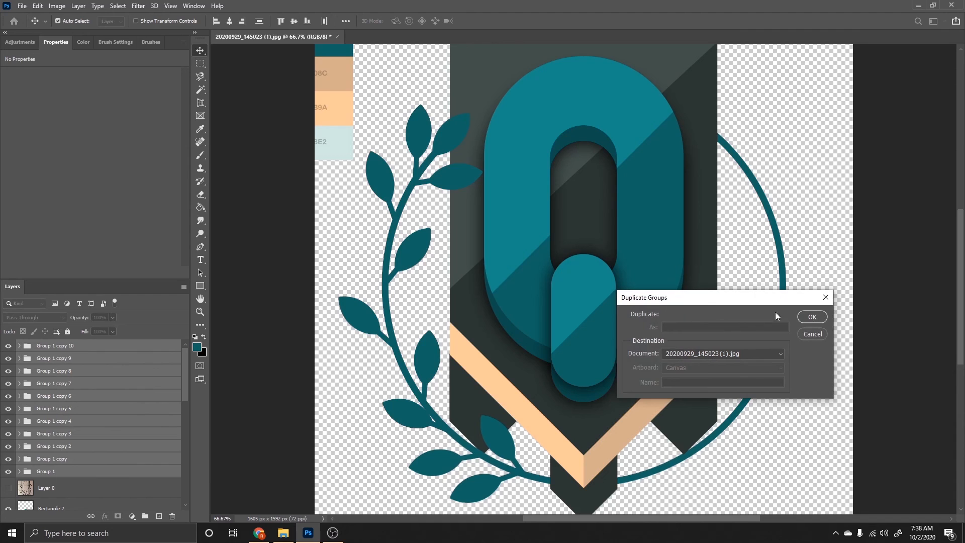
pyautogui.click(808, 320)
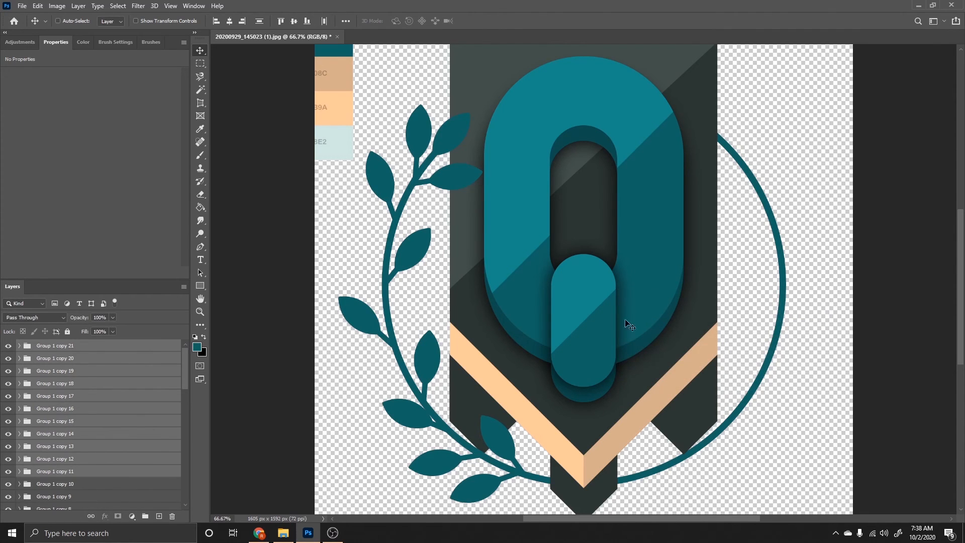
# Mirror the duplicated leaf groups horizontally by setting their transform width to -100%.
pyautogui.hotkey('ctrl', 't')
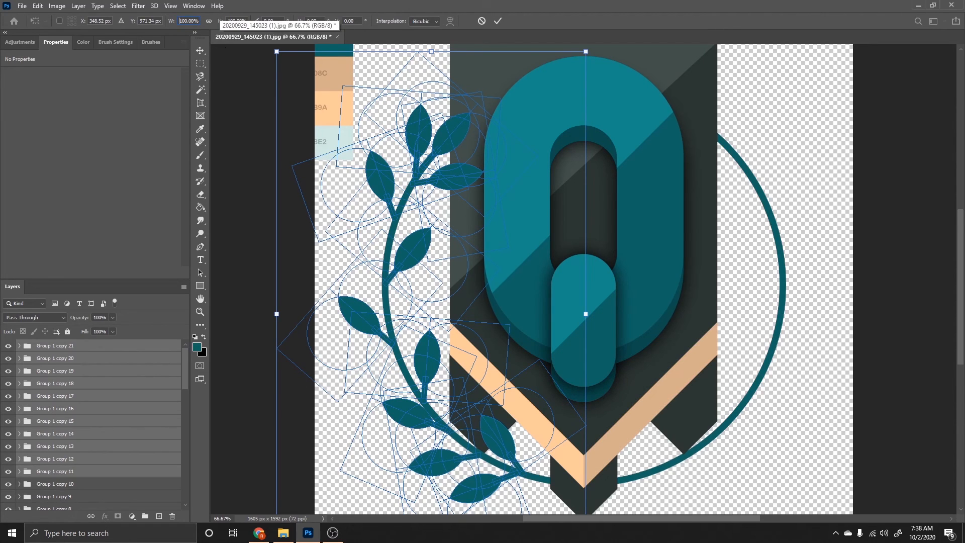
pyautogui.write('-')
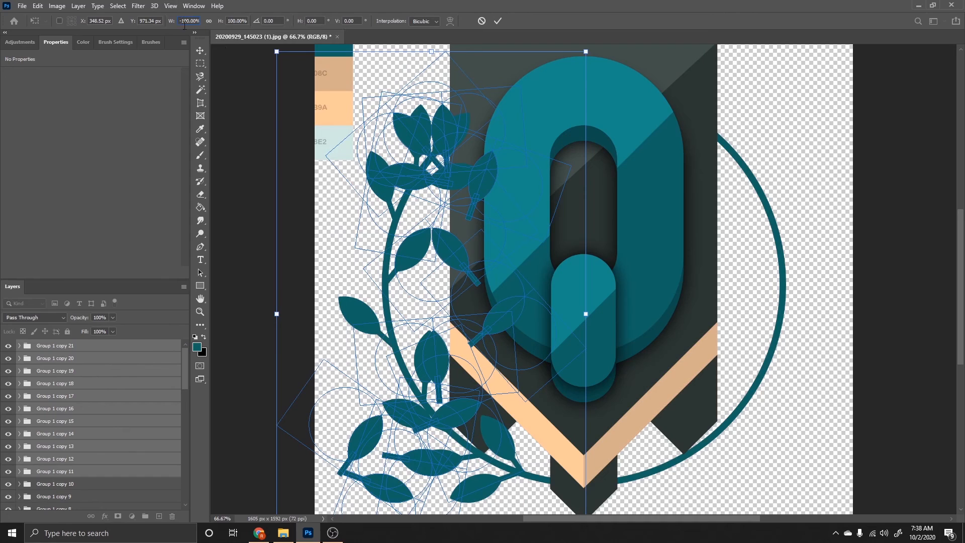
pyautogui.click(201, 52)
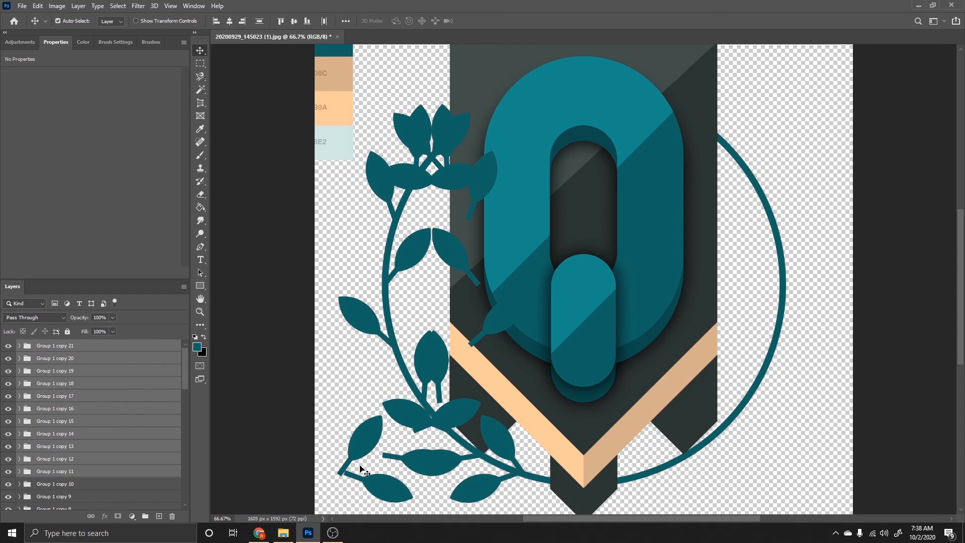
# Move the mirrored leaves onto the circle's right arc and fine-tune their horizontal position to match the left branch.
pyautogui.moveTo(360, 446); pyautogui.dragTo(660, 469)
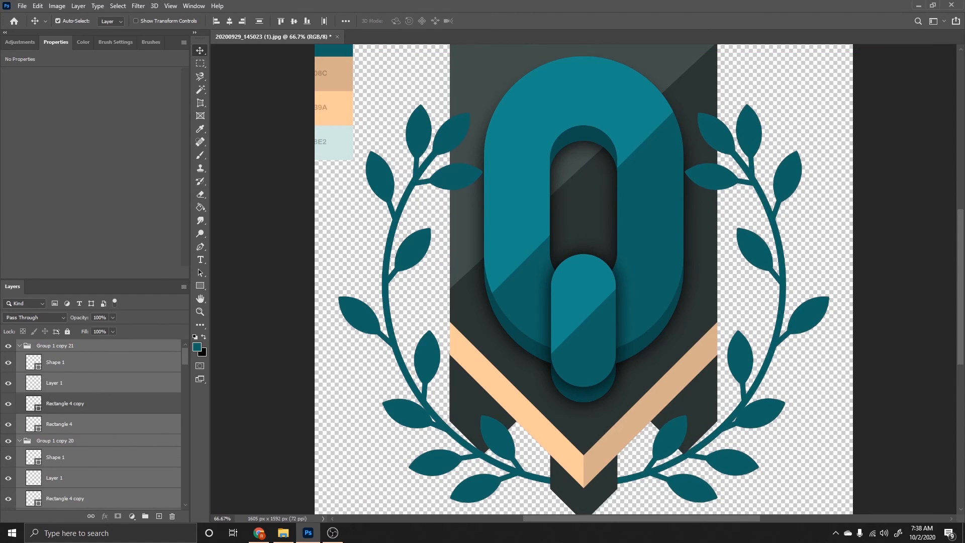
pyautogui.press('Left')
pyautogui.press('Right')
pyautogui.press('Right')
pyautogui.press('Right')
pyautogui.press('Right')
pyautogui.press('Right')
pyautogui.press('Right')
pyautogui.press('Right')
pyautogui.press('Left')
pyautogui.press('Right')
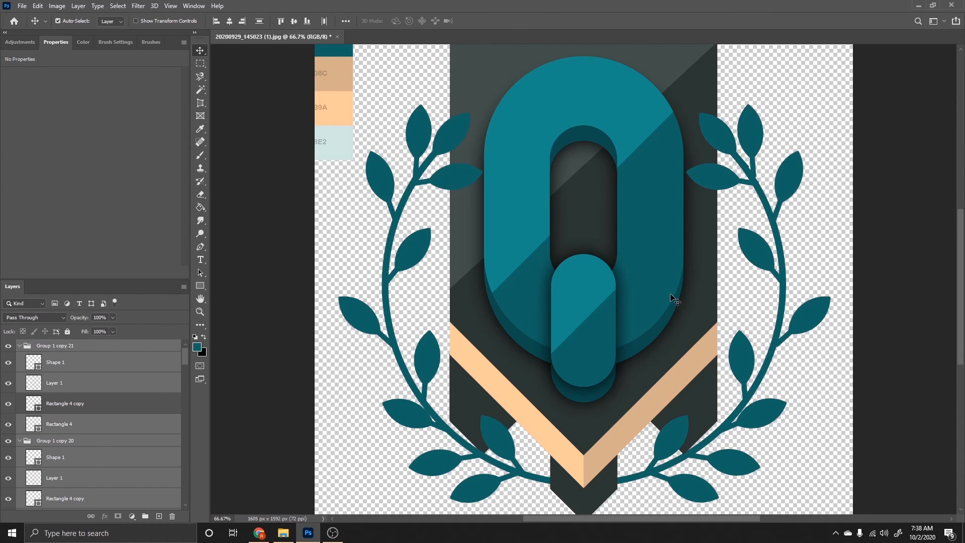
pyautogui.press('Left')
pyautogui.press('Left')
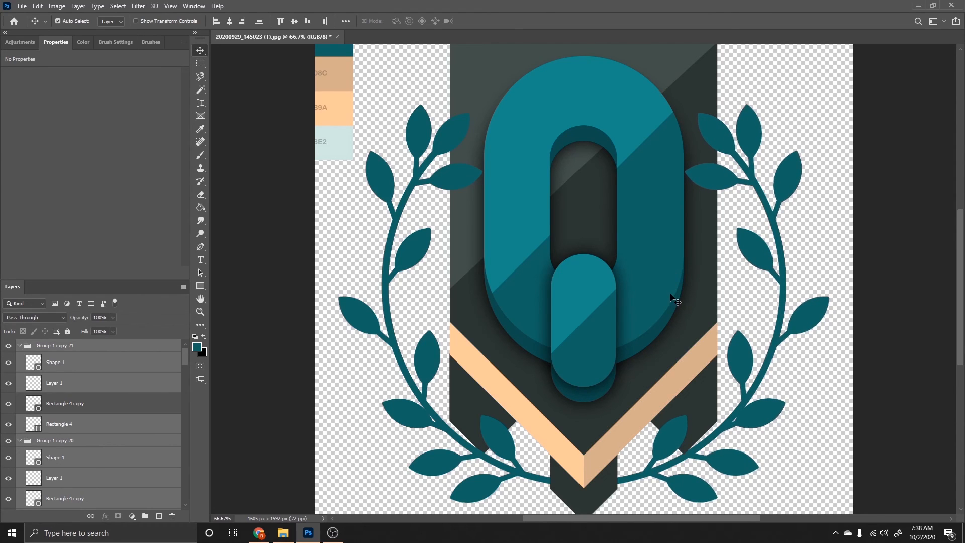
pyautogui.press('Right')
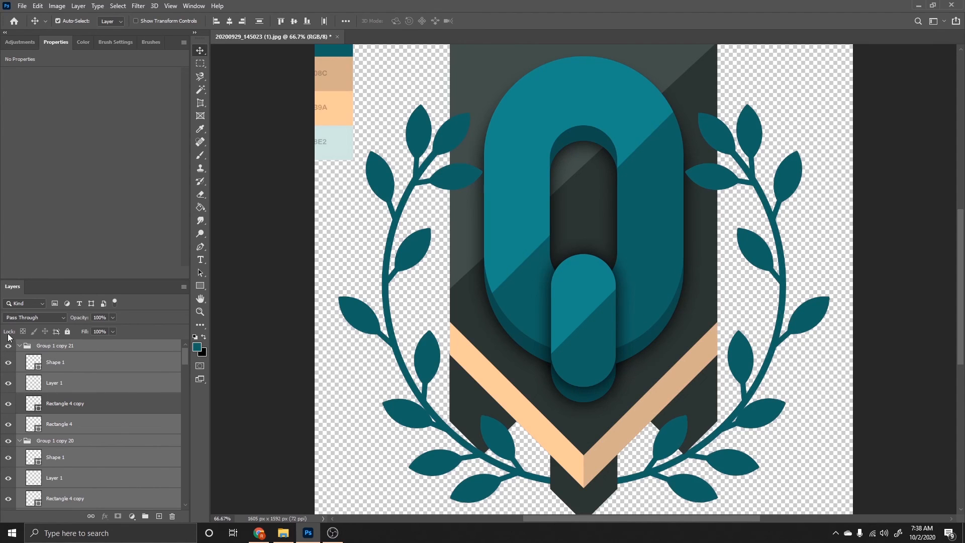
# Collapse the expanded Group 1 copy 21 and Group 1 copy 20 leaf groups in the layer stack.
pyautogui.click(22, 347)
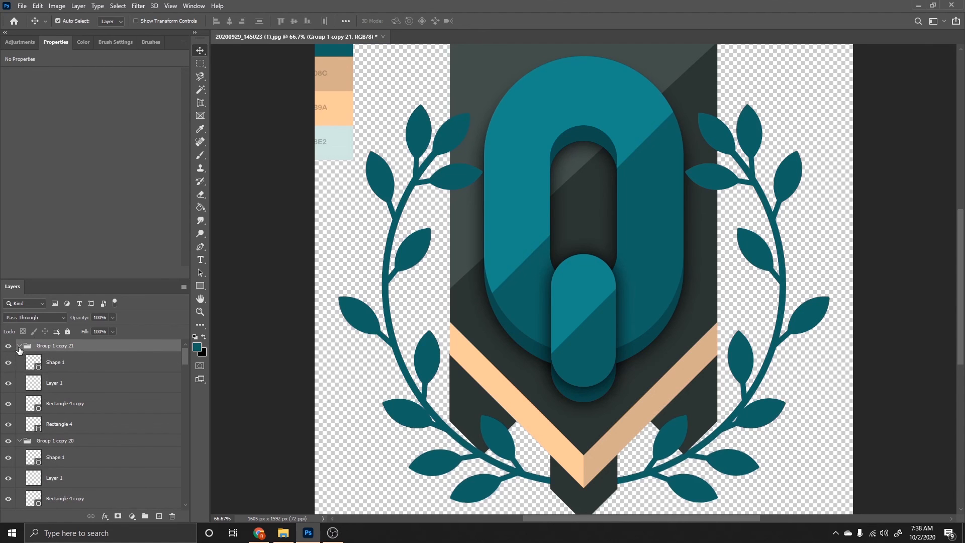
pyautogui.click(20, 346)
pyautogui.hotkey('ctrl', '-')
pyautogui.hotkey('ctrl', '-')
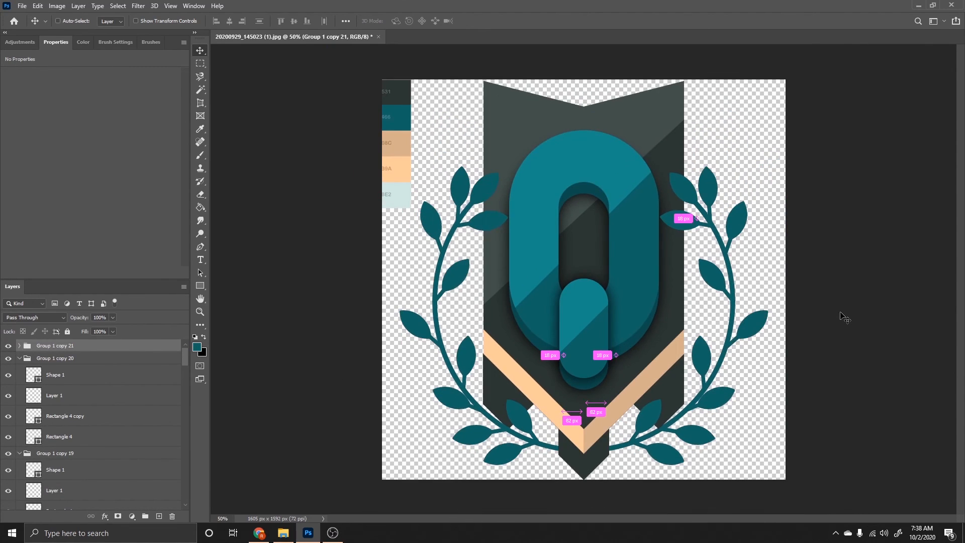
pyautogui.hotkey('ctrl', '-')
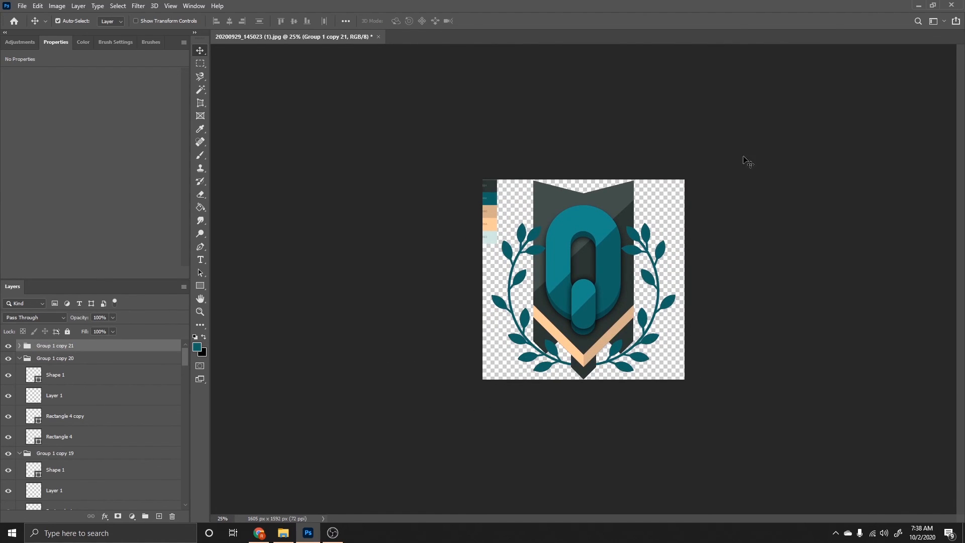
pyautogui.click(16, 360)
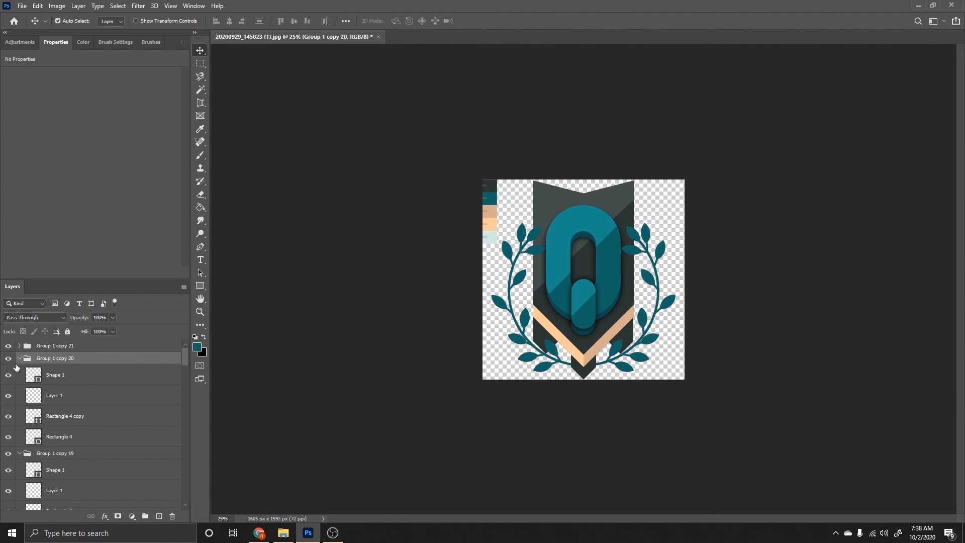
pyautogui.click(19, 358)
# Select the Group 1 copy 21 leaf group and look through the layers below the leaf groups.
pyautogui.click(51, 347)
pyautogui.scroll(-10, 75, 418)
pyautogui.scroll(-4, 76, 454)
pyautogui.moveTo(183, 412); pyautogui.dragTo(177, 475)
pyautogui.hotkey('ctrl', '+')
pyautogui.hotkey('ctrl', '+')
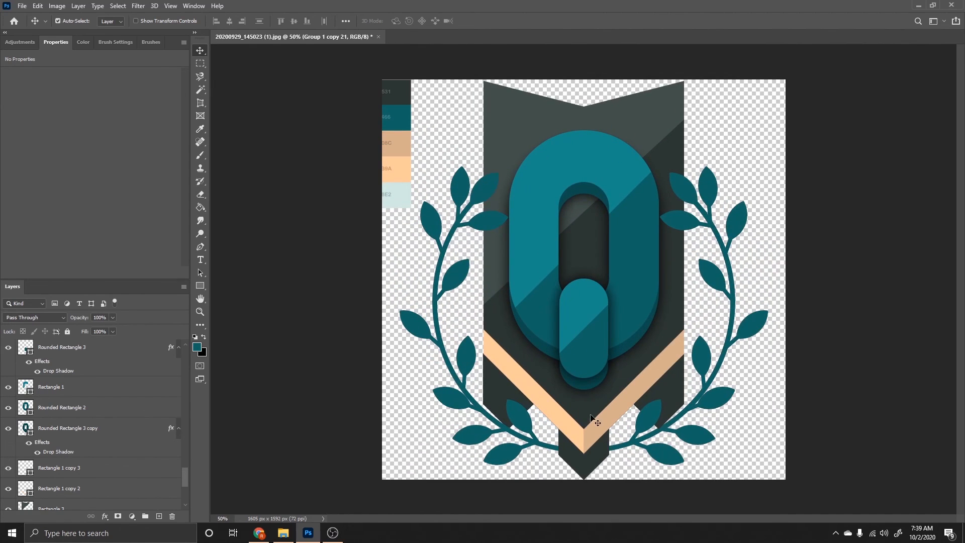